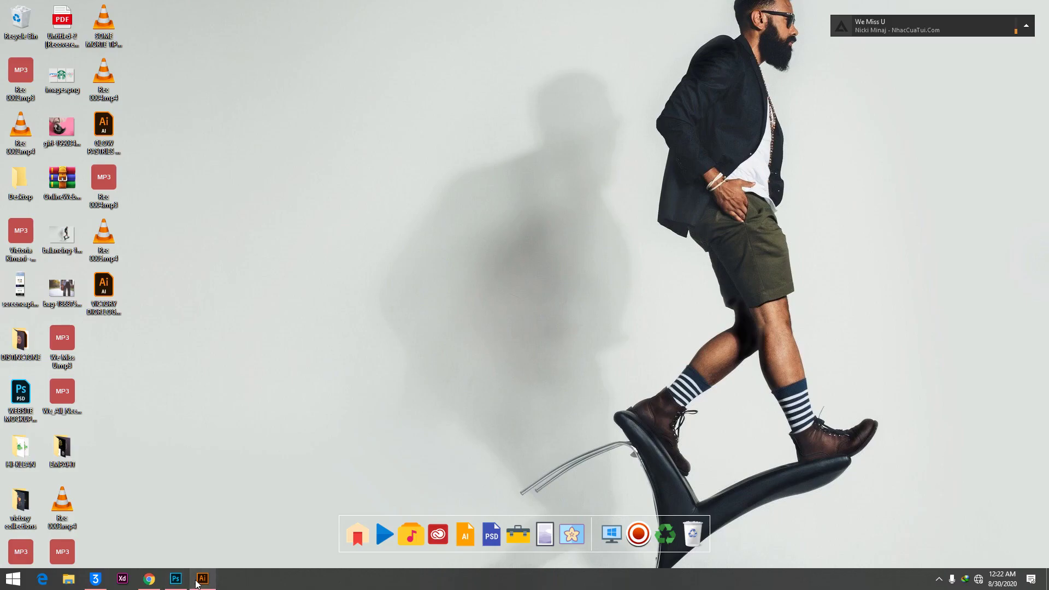
# Step: Draw a large ellipse mid-page and fill it with the green gradient swatch
pyautogui.click(202, 579)
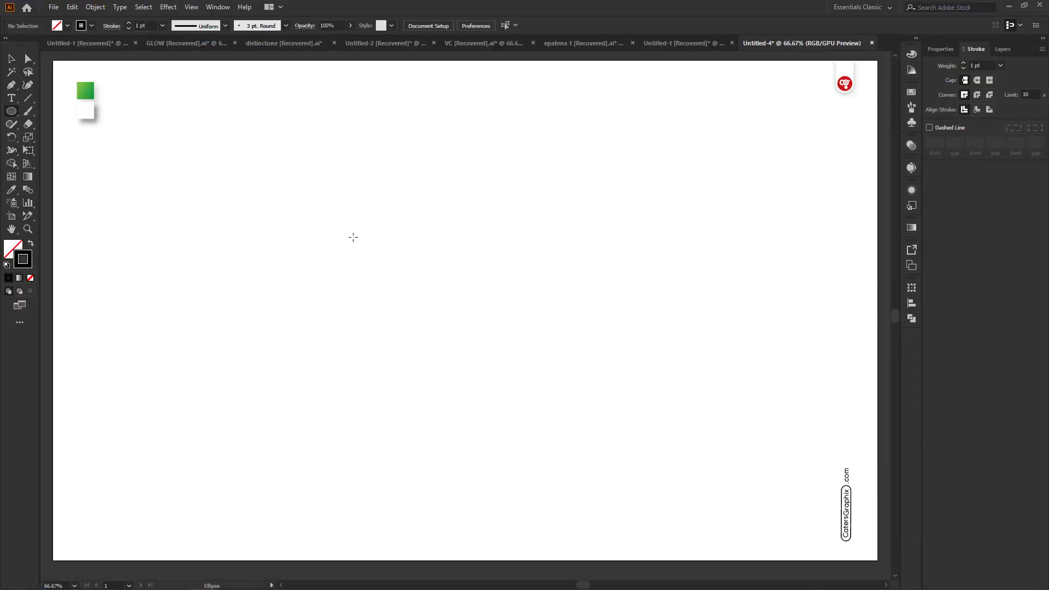
pyautogui.moveTo(333, 238)
pyautogui.mouseDown()
pyautogui.moveTo(607, 402)
pyautogui.moveTo(613, 447)
pyautogui.mouseUp()
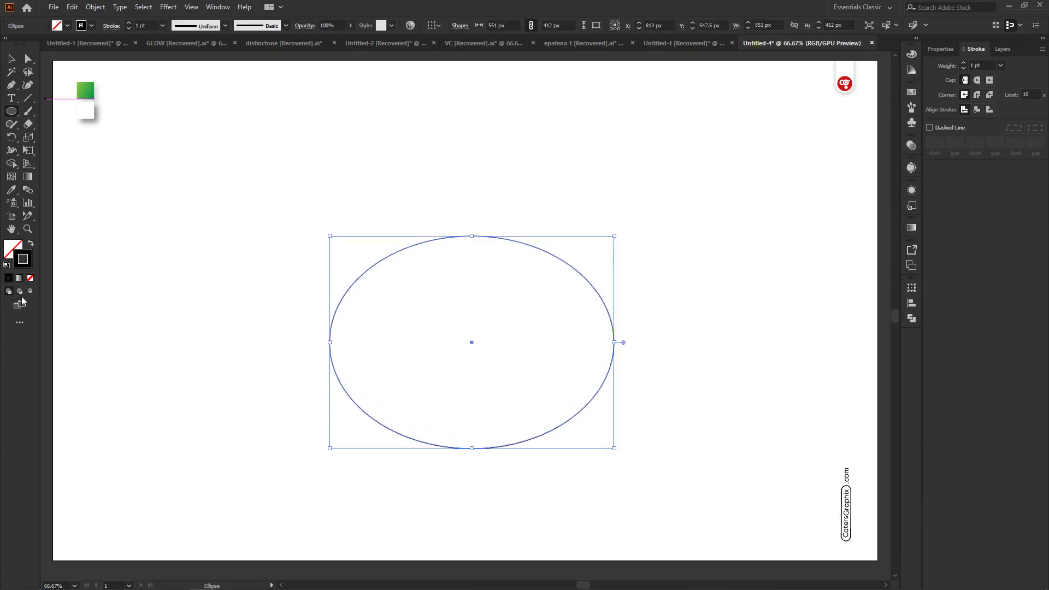
pyautogui.click(31, 244)
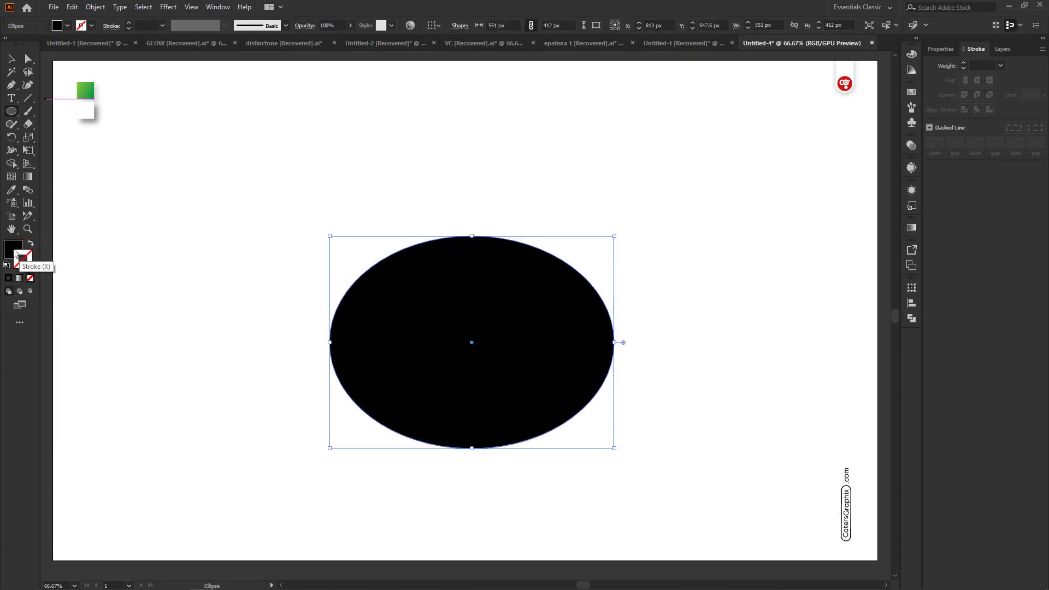
pyautogui.click(13, 249)
pyautogui.click(11, 190)
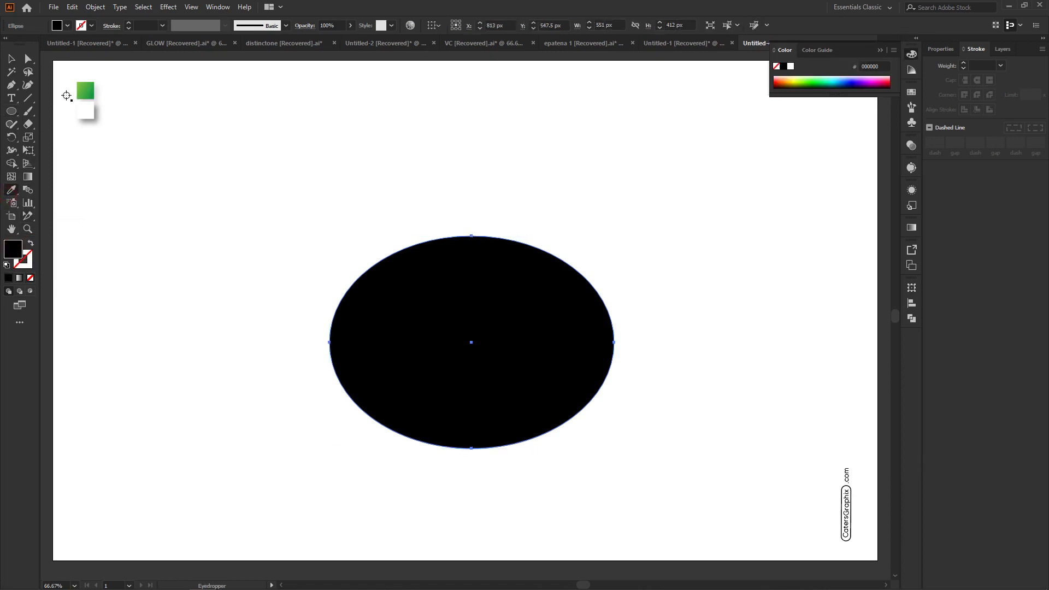
pyautogui.click(84, 90)
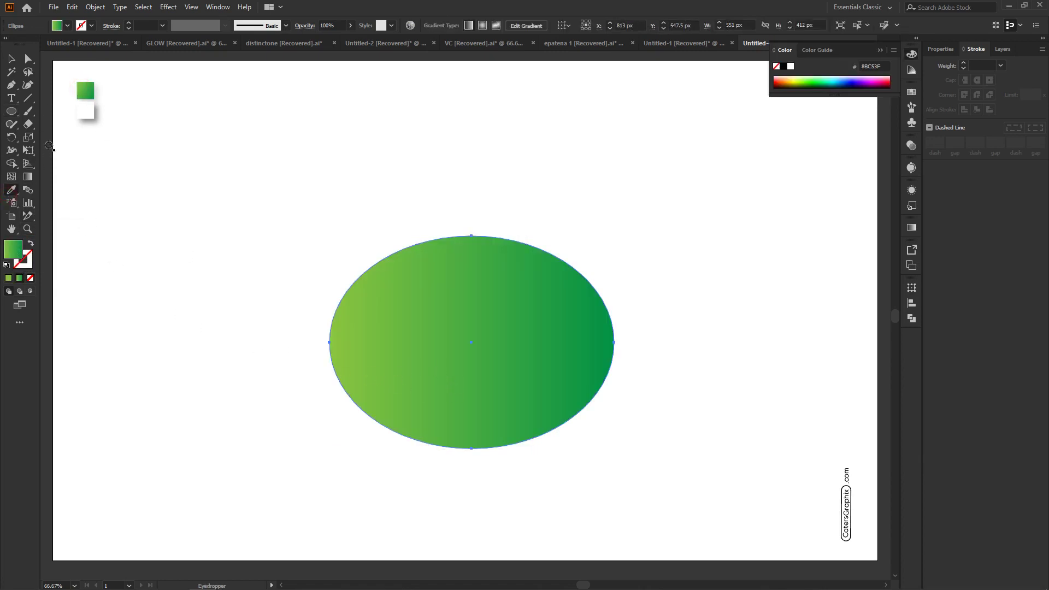
# Step: Angle the ellipse's gradient diagonally, dark at upper left to light at lower right
pyautogui.click(27, 178)
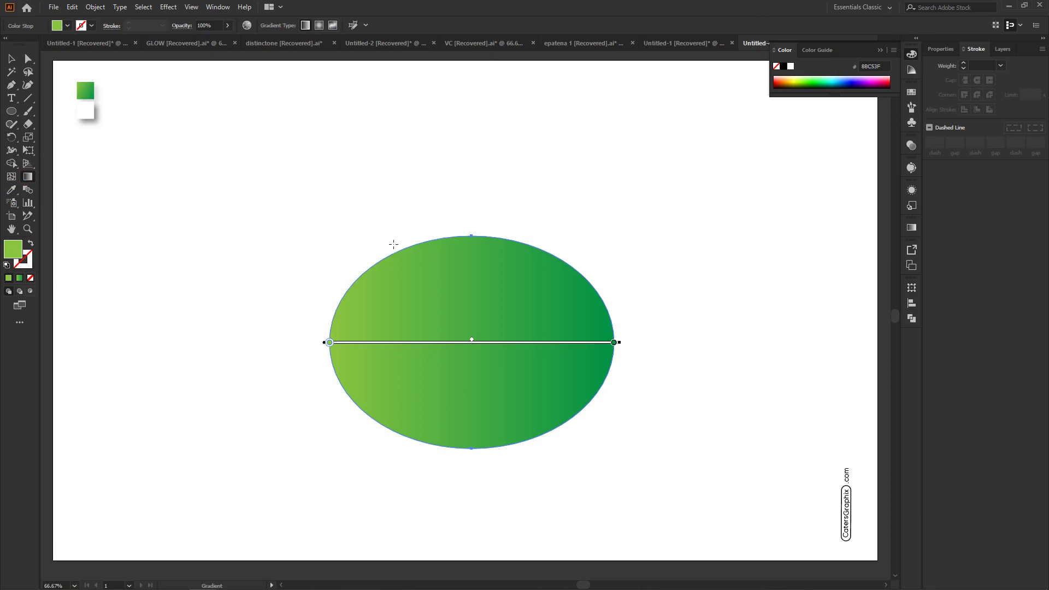
pyautogui.moveTo(393, 244)
pyautogui.mouseDown()
pyautogui.moveTo(568, 428)
pyautogui.moveTo(340, 233)
pyautogui.mouseUp()
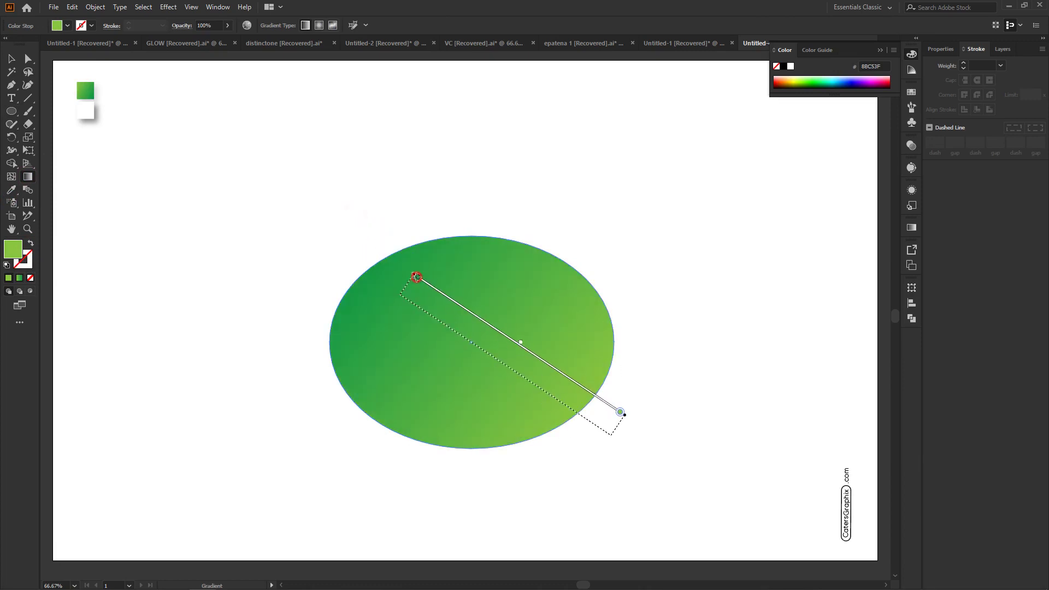
pyautogui.moveTo(619, 410); pyautogui.dragTo(388, 267)
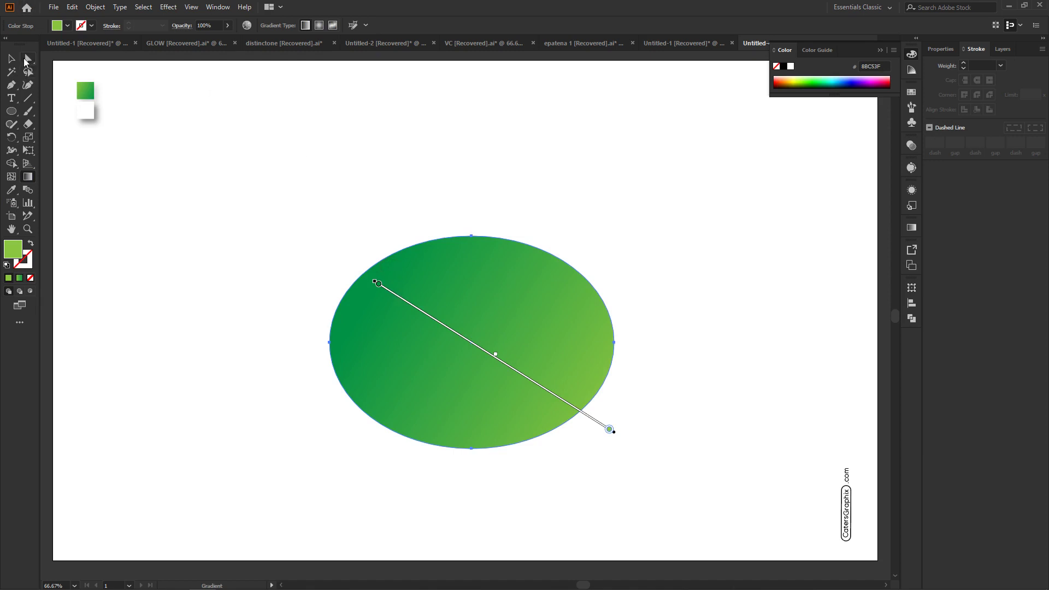
pyautogui.click(27, 59)
pyautogui.click(495, 181)
pyautogui.click(390, 343)
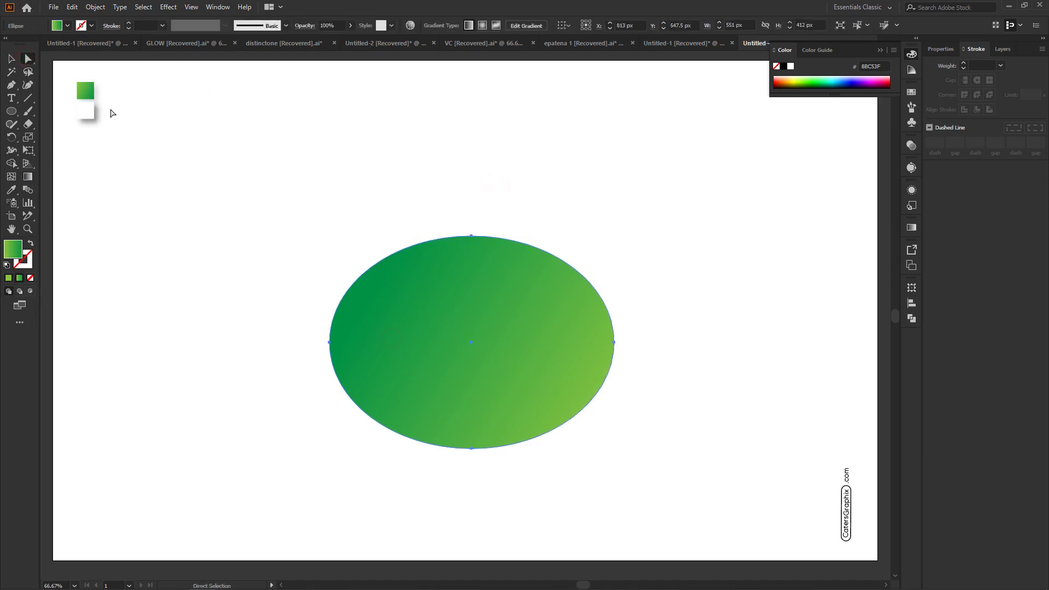
# Step: Pull the ellipse's upper-right, upper-left and left curves into an irregular blob
pyautogui.click(28, 85)
pyautogui.moveTo(473, 236); pyautogui.dragTo(538, 249)
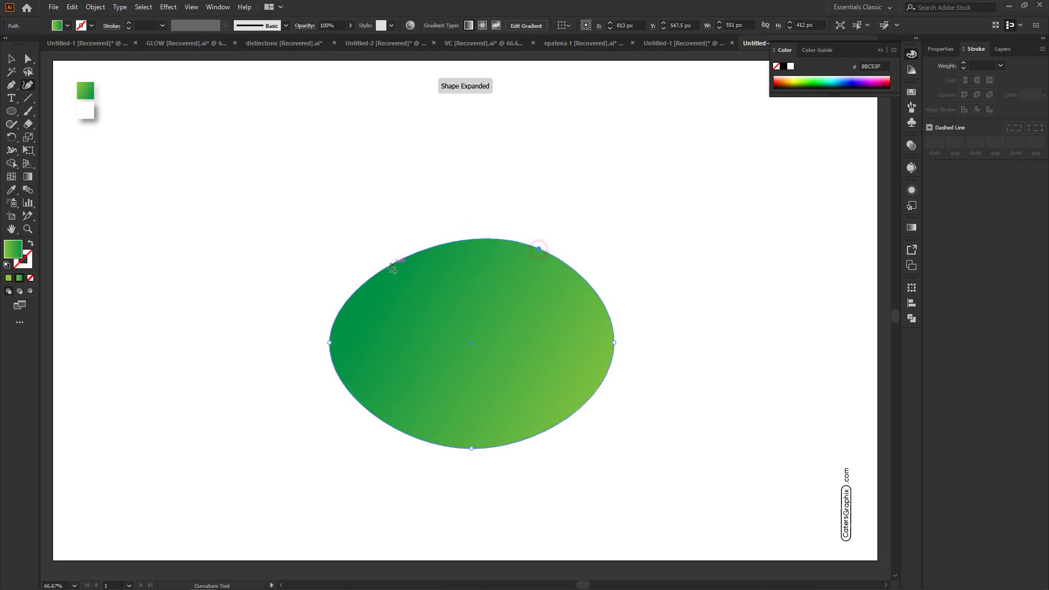
pyautogui.moveTo(391, 266)
pyautogui.mouseDown()
pyautogui.moveTo(398, 300)
pyautogui.moveTo(376, 310)
pyautogui.mouseUp()
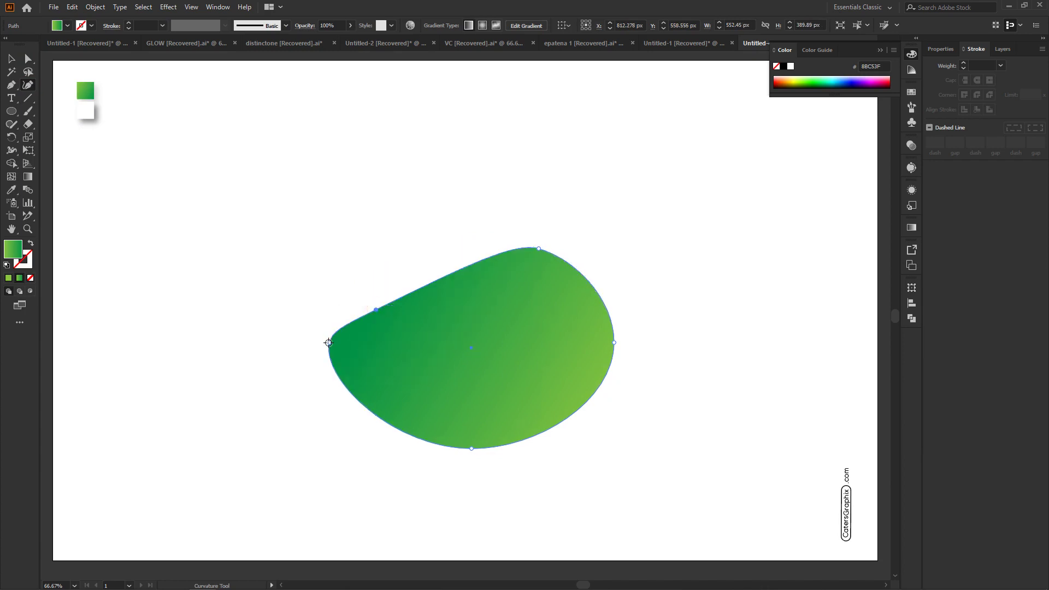
pyautogui.moveTo(328, 342); pyautogui.dragTo(325, 392)
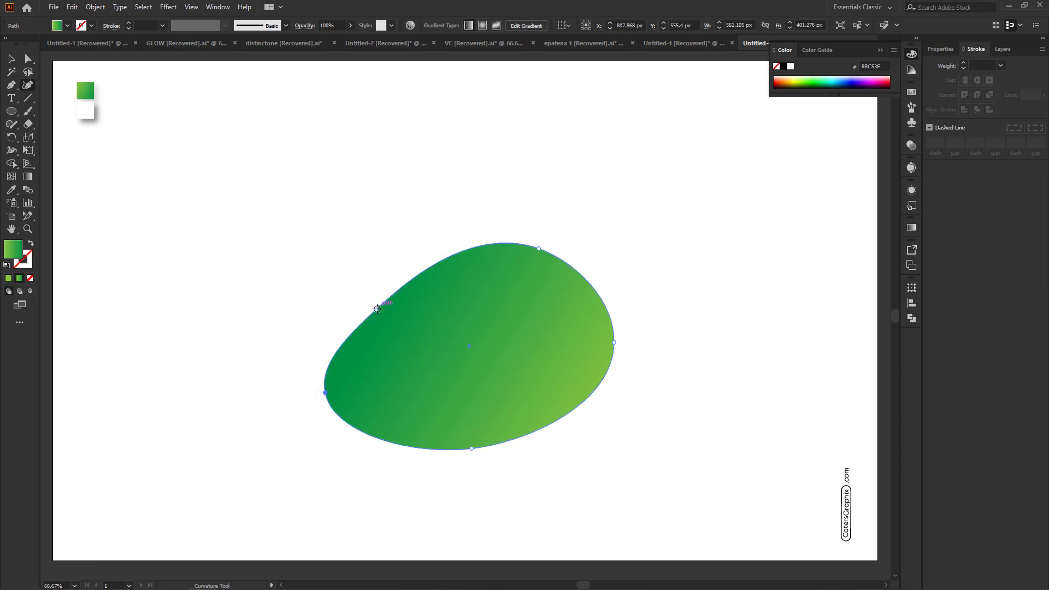
pyautogui.moveTo(377, 309); pyautogui.dragTo(397, 328)
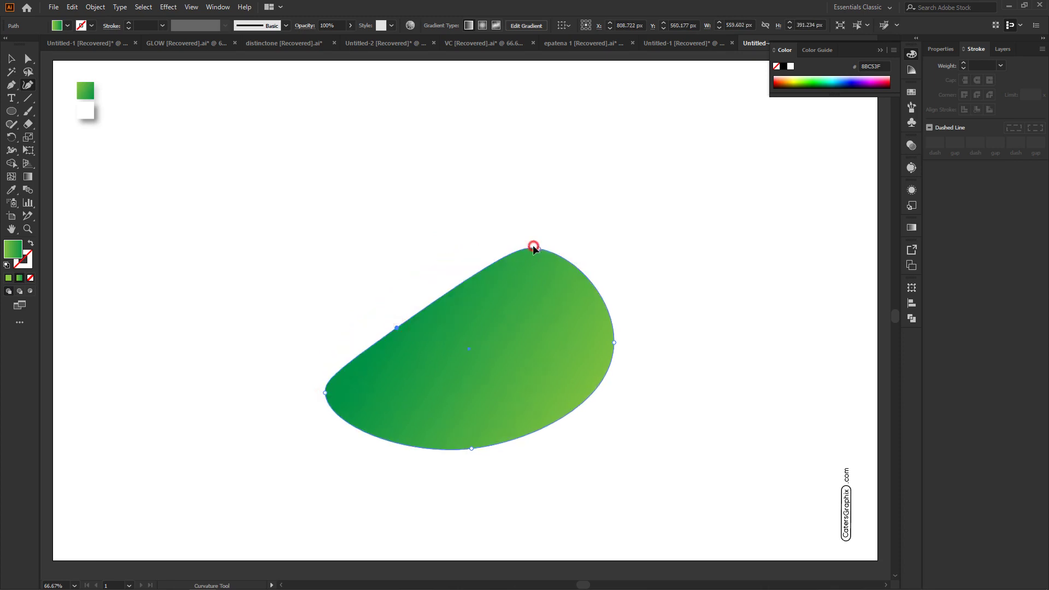
pyautogui.moveTo(533, 247); pyautogui.dragTo(528, 243)
pyautogui.moveTo(456, 286); pyautogui.dragTo(438, 263)
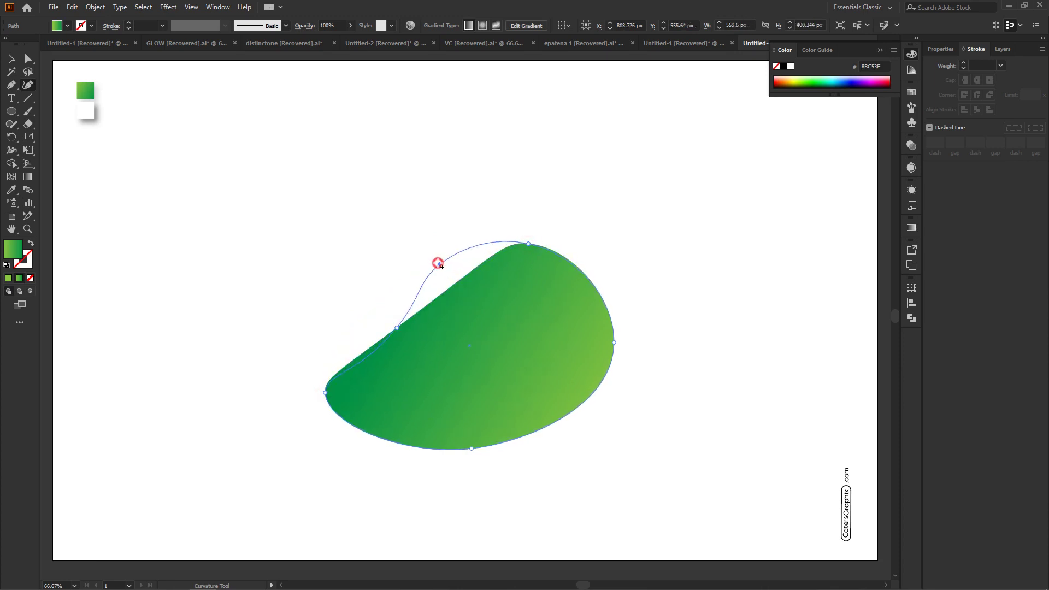
pyautogui.moveTo(528, 243)
pyautogui.mouseDown()
pyautogui.moveTo(582, 256)
pyautogui.moveTo(578, 270)
pyautogui.mouseUp()
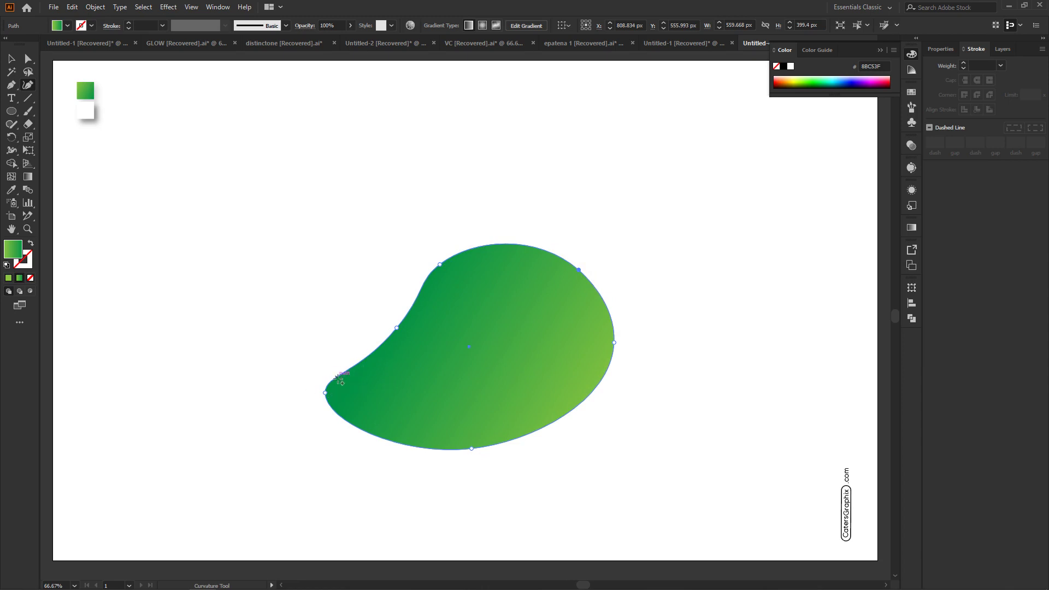
# Step: Round out the blob's left edge and soften the dent along its upper-left edge
pyautogui.moveTo(337, 376); pyautogui.dragTo(324, 371)
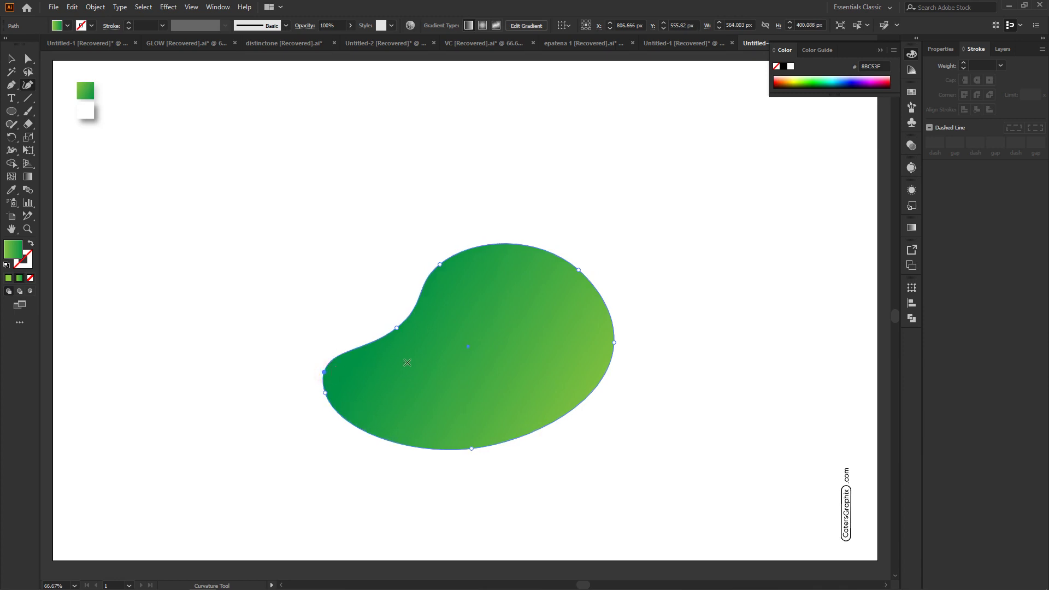
pyautogui.moveTo(398, 327); pyautogui.dragTo(388, 318)
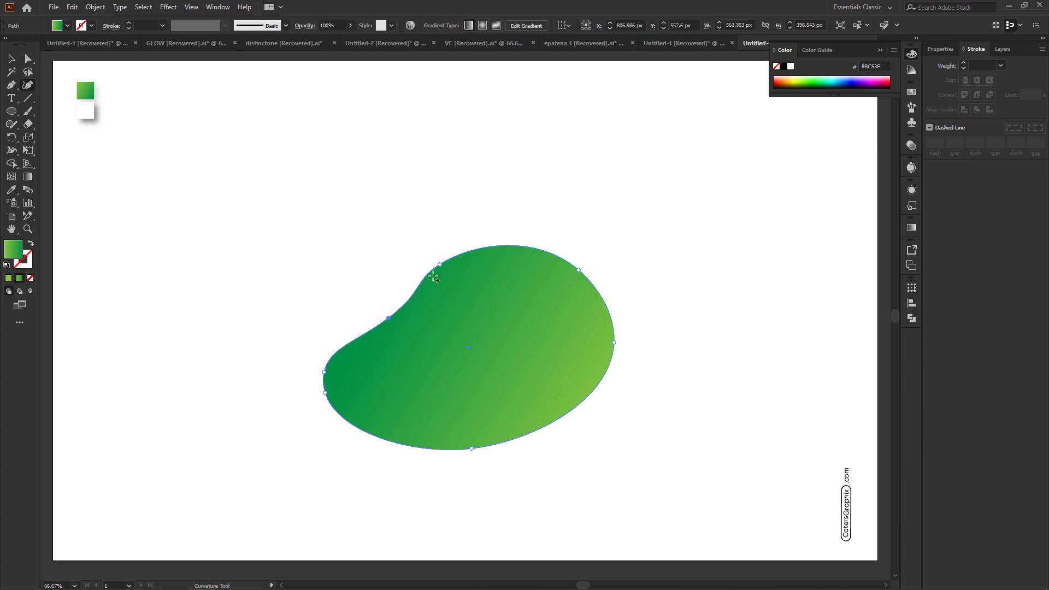
pyautogui.moveTo(441, 264); pyautogui.dragTo(453, 251)
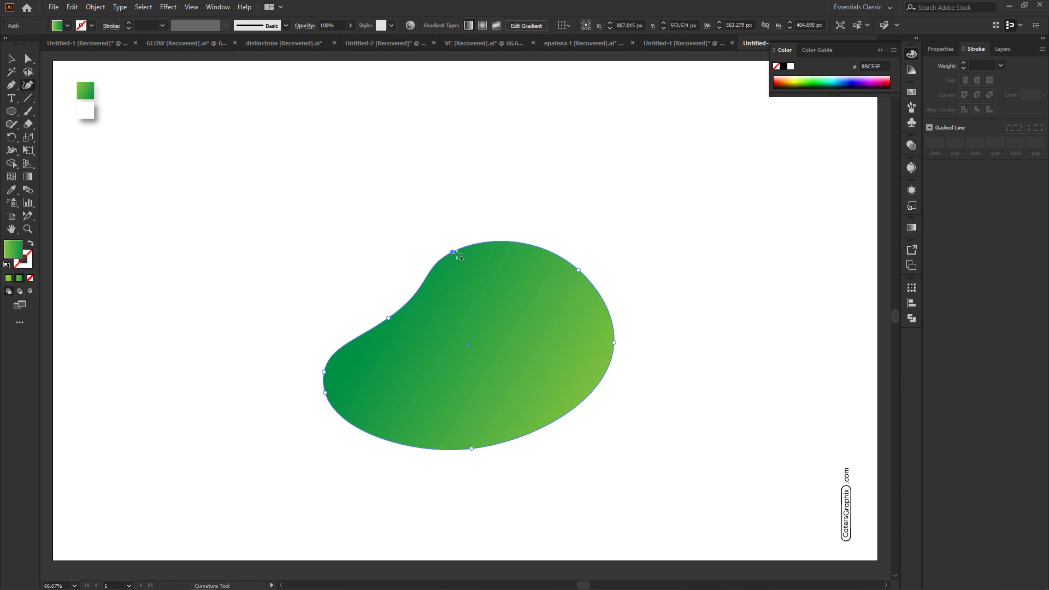
pyautogui.moveTo(454, 252); pyautogui.dragTo(424, 274)
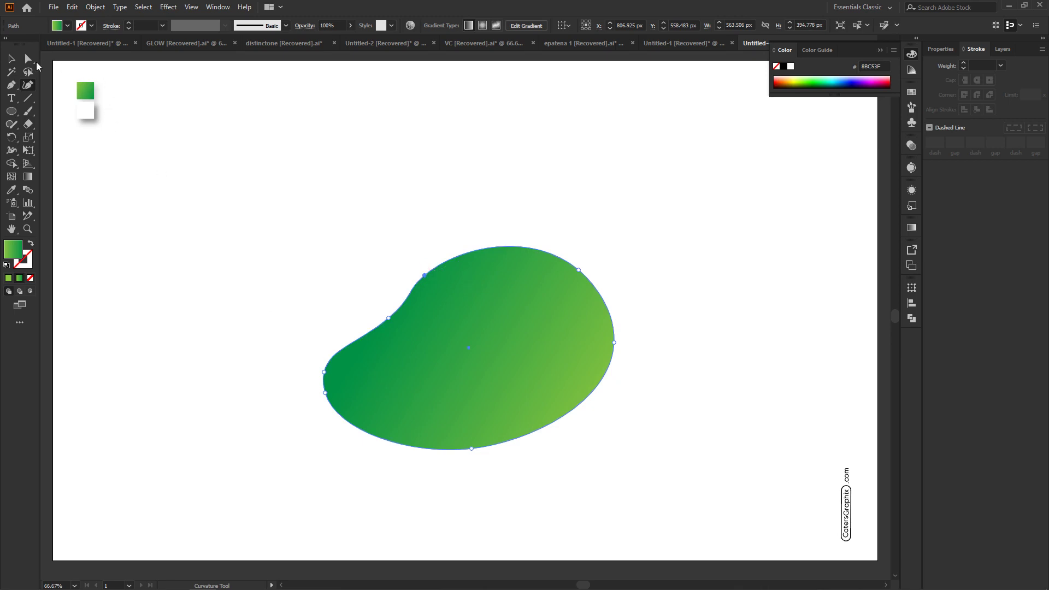
pyautogui.click(29, 59)
pyautogui.click(11, 58)
# Step: Tilt the blob slightly and place a copy of it at the upper right
pyautogui.moveTo(618, 247)
pyautogui.mouseDown()
pyautogui.moveTo(640, 280)
pyautogui.moveTo(626, 240)
pyautogui.mouseUp()
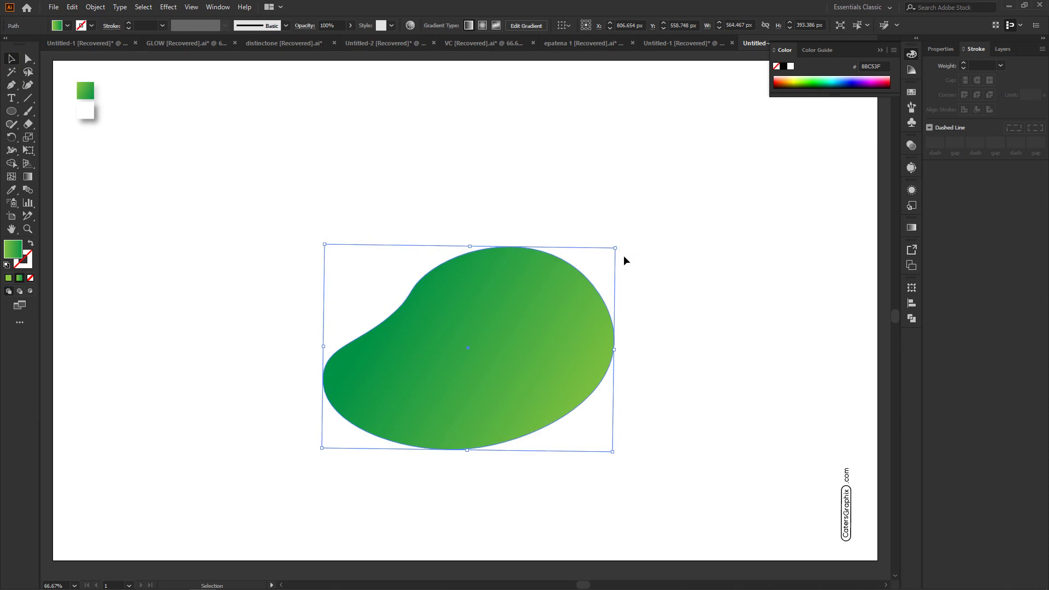
pyautogui.click(672, 191)
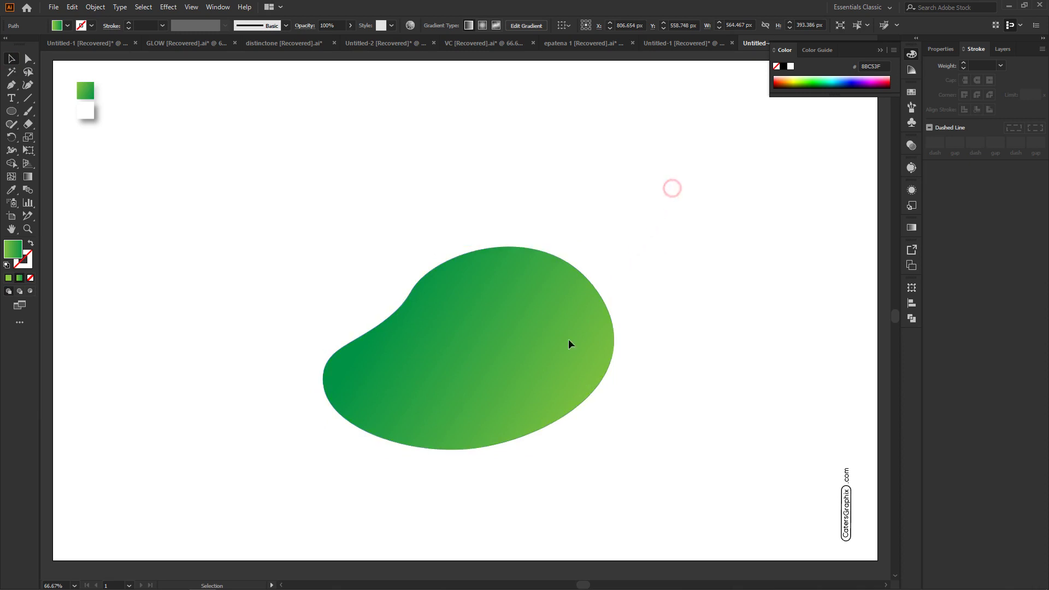
pyautogui.click(502, 363)
pyautogui.moveTo(599, 272)
pyautogui.mouseDown()
pyautogui.moveTo(678, 228)
pyautogui.moveTo(723, 165)
pyautogui.mouseUp()
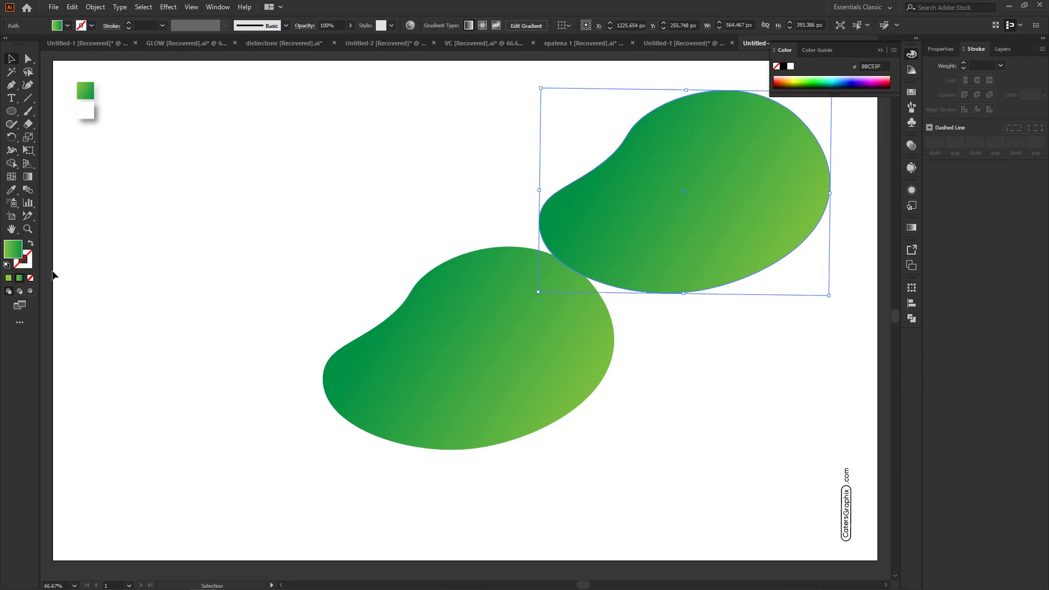
# Step: Give the copy a 33 pt outline with no fill and pick white as the stroke colour
pyautogui.click(976, 70)
pyautogui.write('2')
pyautogui.press('Return')
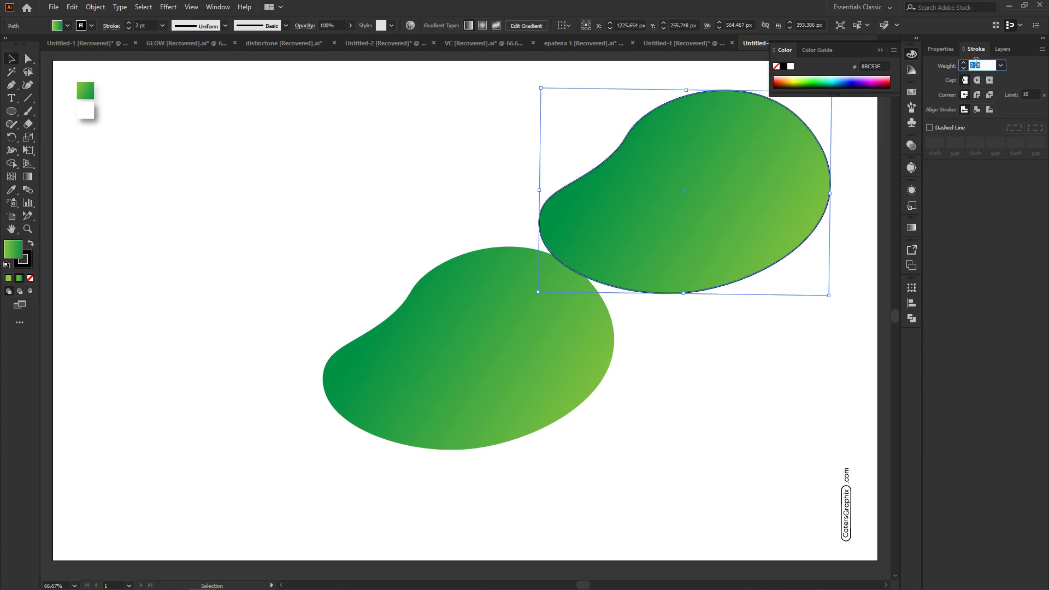
pyautogui.press('Up')
pyautogui.press('Up')
pyautogui.press('Up')
pyautogui.press('Up')
pyautogui.press('Up')
pyautogui.press('Up')
pyautogui.press('Up')
pyautogui.press('Up')
pyautogui.press('Up')
pyautogui.press('Up')
pyautogui.press('Up')
pyautogui.press('Up')
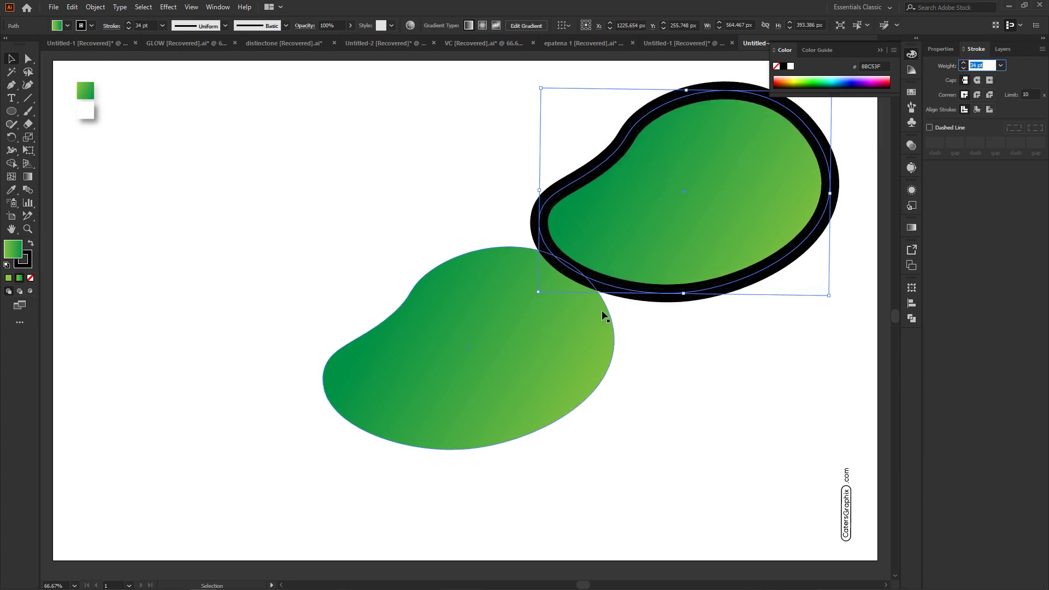
pyautogui.press('Down')
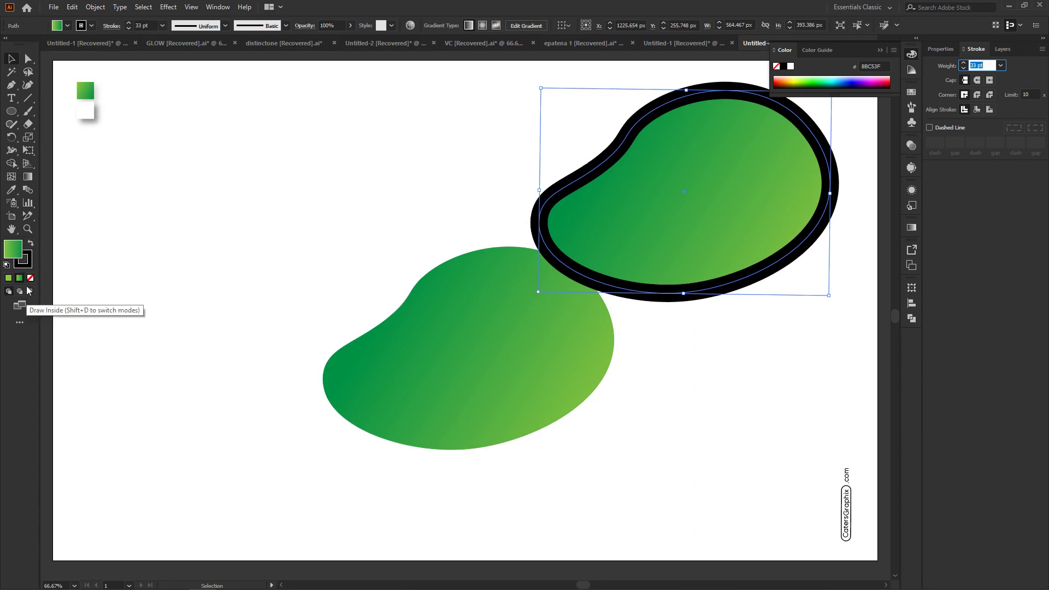
pyautogui.click(30, 278)
pyautogui.doubleClick(28, 264)
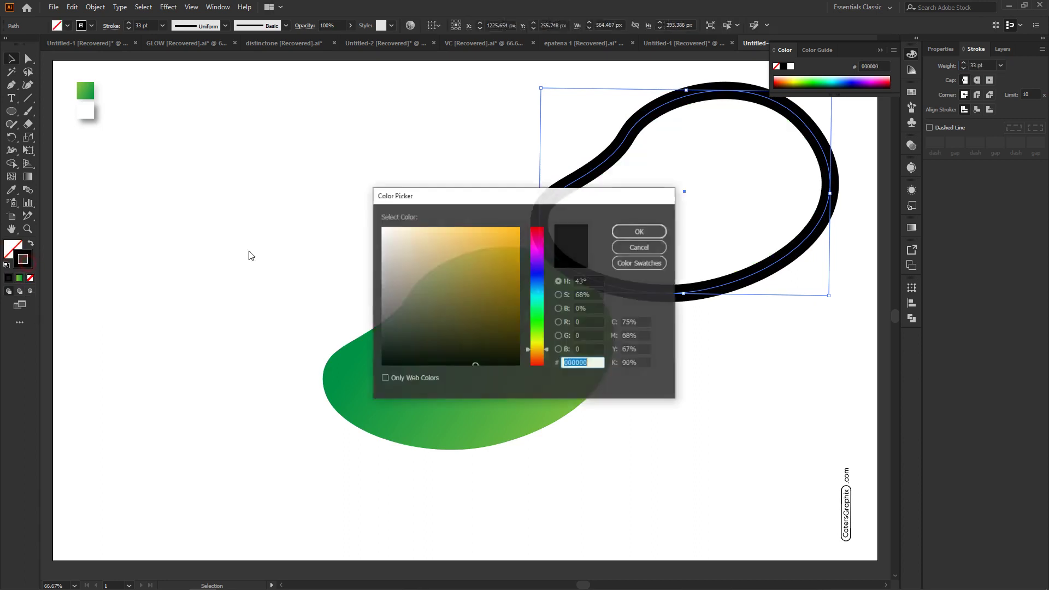
pyautogui.click(382, 228)
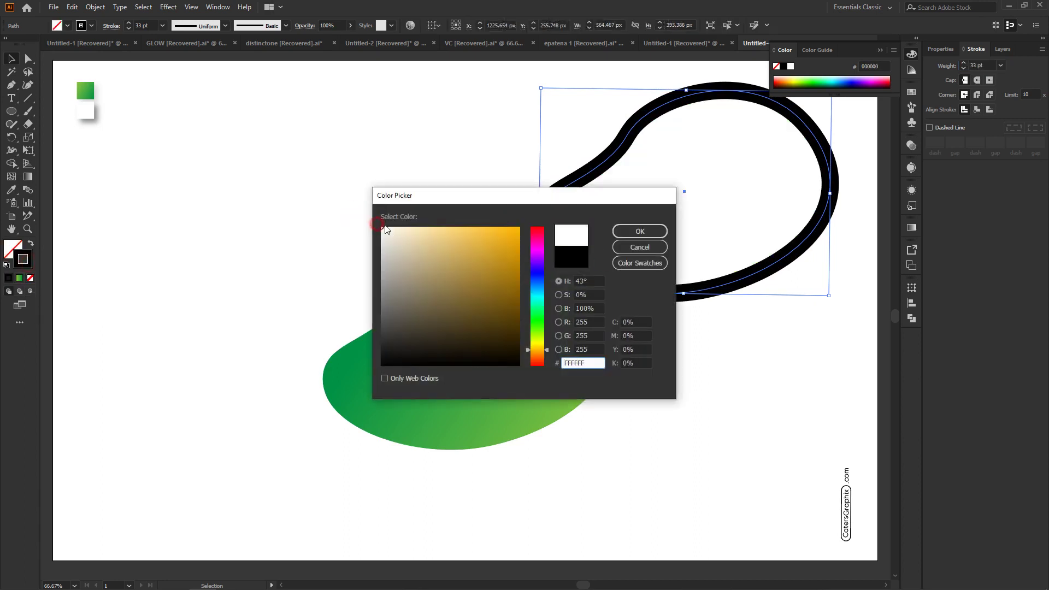
# Step: Confirm the white stroke and centre the outlined copy over the green blob
pyautogui.click(648, 232)
pyautogui.moveTo(698, 187)
pyautogui.mouseDown()
pyautogui.moveTo(465, 336)
pyautogui.moveTo(470, 349)
pyautogui.mouseUp()
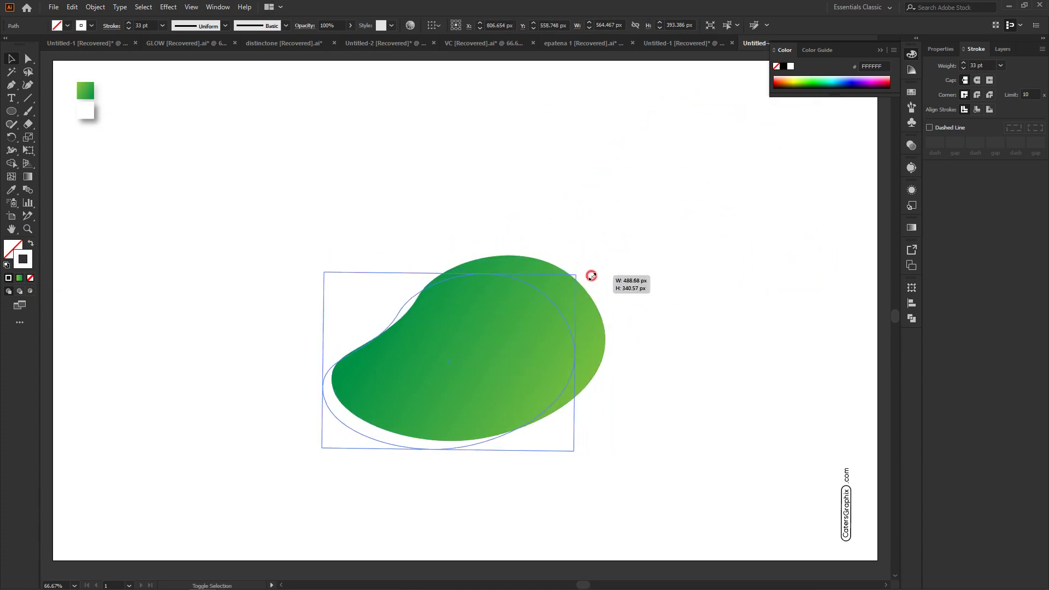
pyautogui.moveTo(617, 246); pyautogui.dragTo(563, 284)
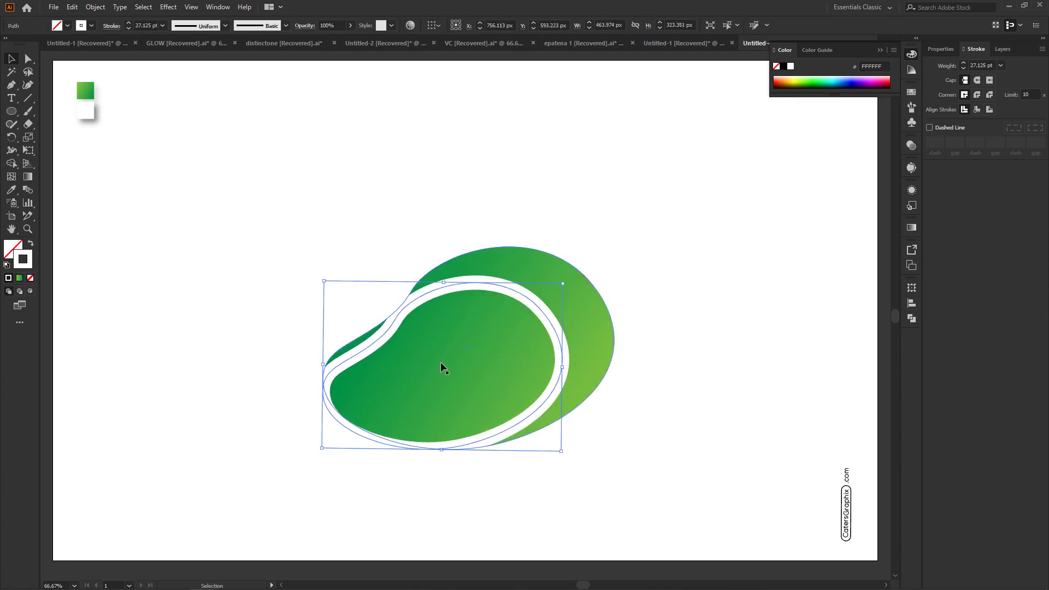
pyautogui.moveTo(440, 361); pyautogui.dragTo(474, 360)
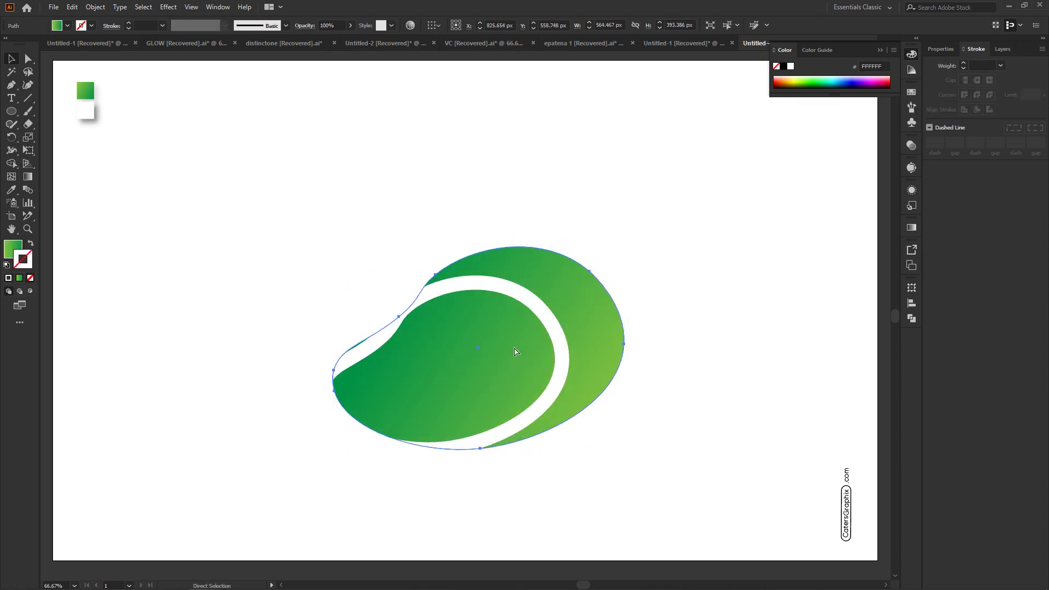
pyautogui.click(545, 318)
pyautogui.moveTo(494, 289); pyautogui.dragTo(516, 279)
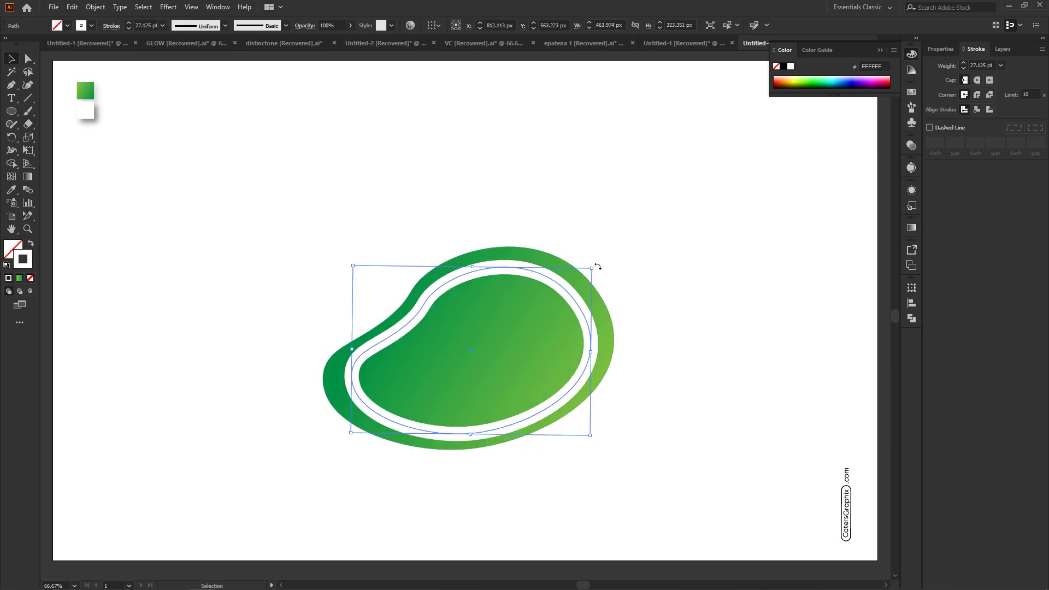
# Step: Enlarge the white outline to about 538 × 375 px and nudge it left to frame the blob
pyautogui.moveTo(591, 268); pyautogui.dragTo(617, 246)
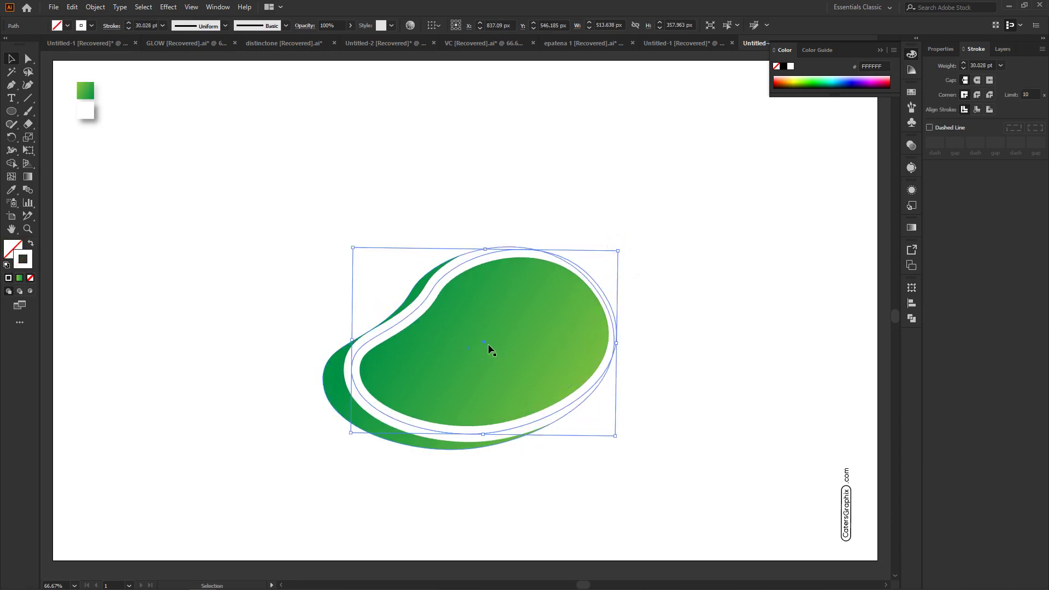
pyautogui.moveTo(482, 341); pyautogui.dragTo(465, 354)
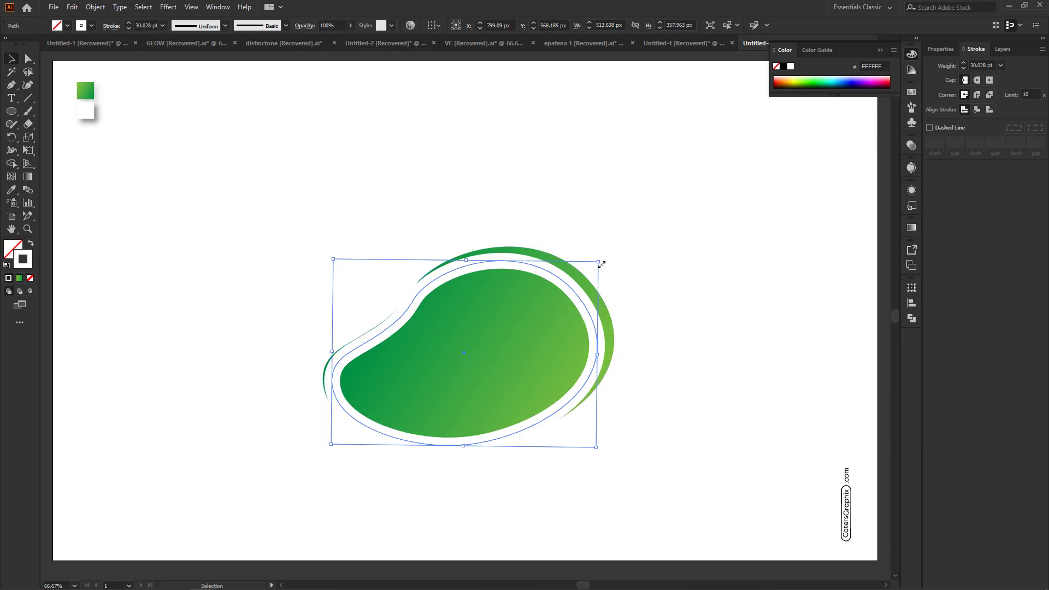
pyautogui.moveTo(597, 262); pyautogui.dragTo(613, 252)
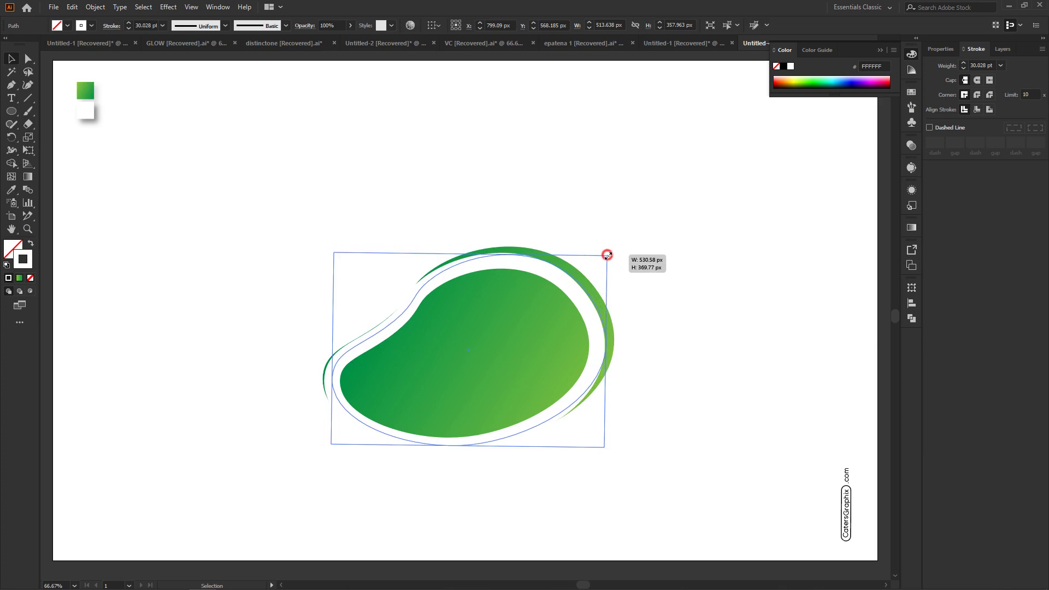
pyautogui.moveTo(612, 252); pyautogui.dragTo(611, 249)
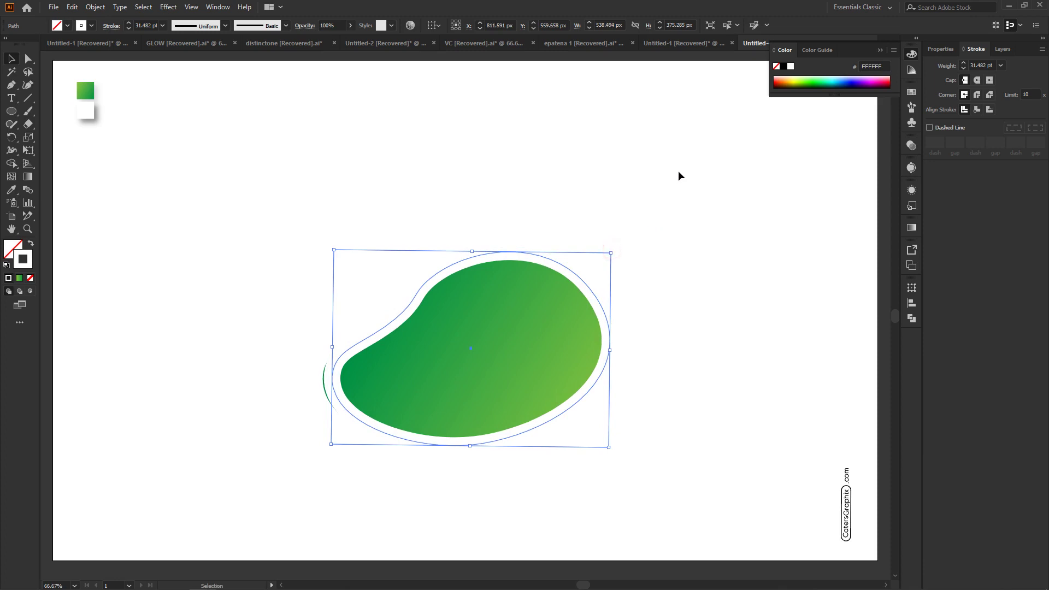
pyautogui.press('Left')
pyautogui.press('Left')
pyautogui.press('Left')
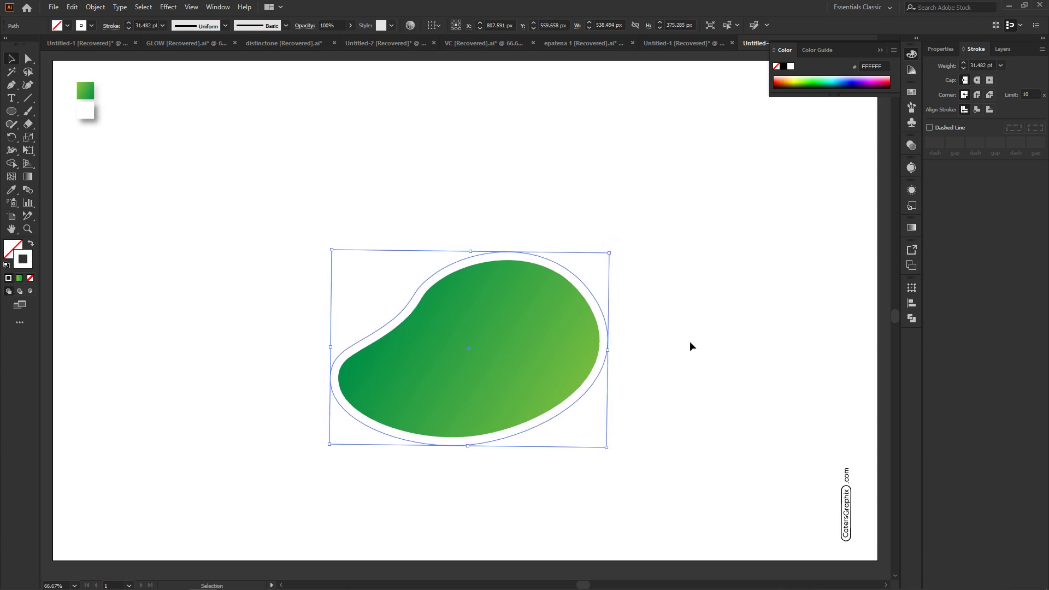
pyautogui.press('Left')
# Step: Lower the white border copy's opacity to 65% in the Transparency panel, then deselect
pyautogui.click(911, 145)
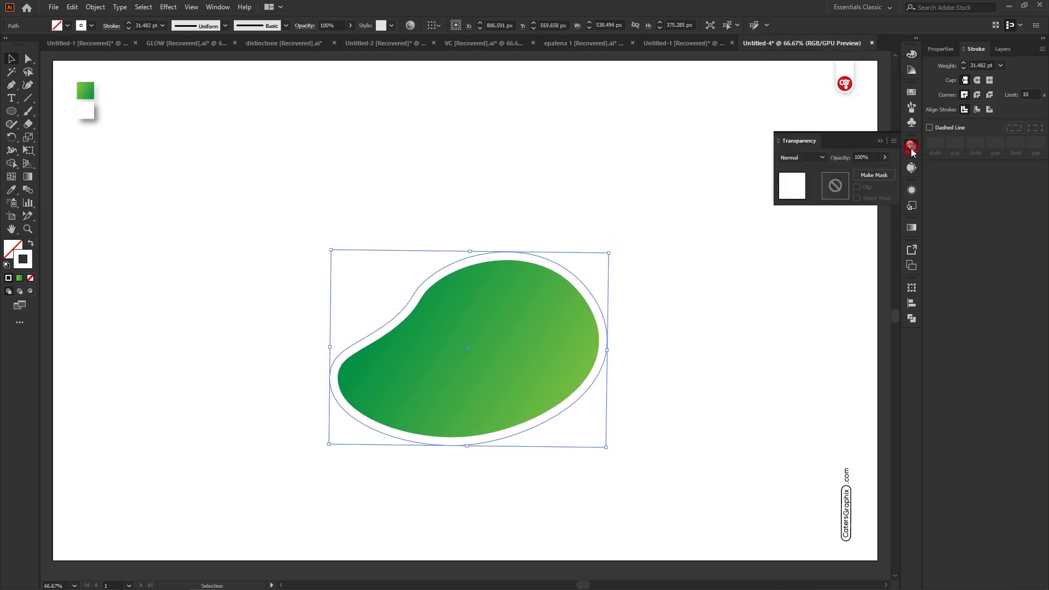
pyautogui.click(910, 144)
pyautogui.moveTo(859, 174); pyautogui.dragTo(869, 172)
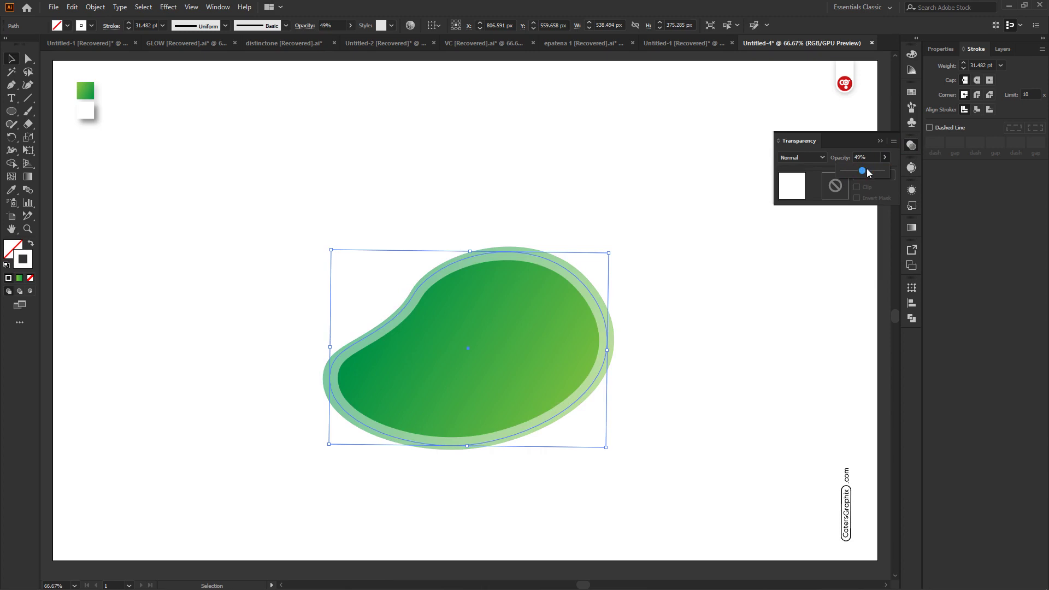
pyautogui.click(879, 143)
pyautogui.click(651, 253)
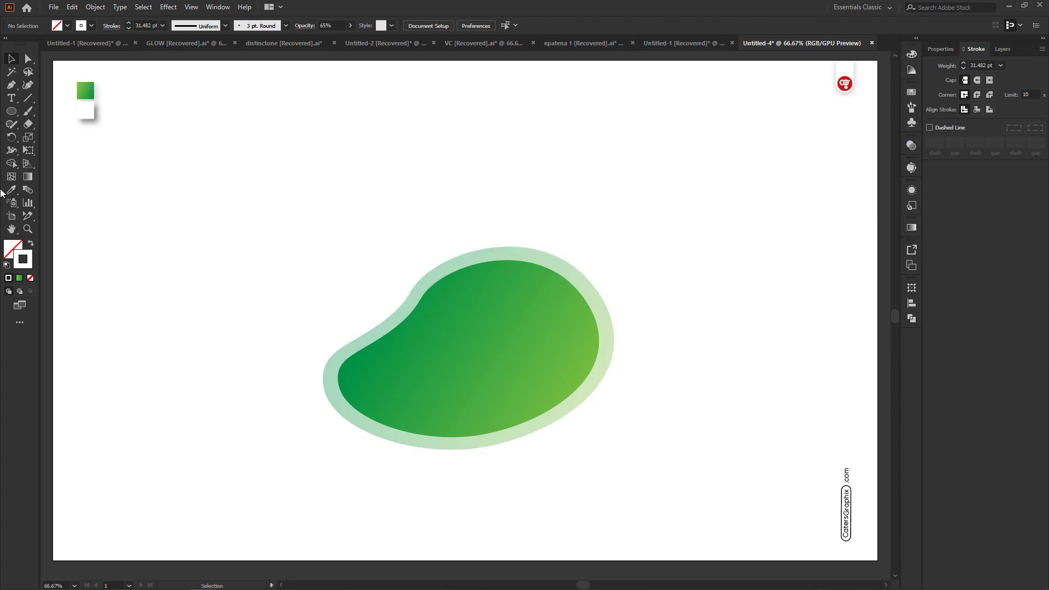
# Step: Type the text HI-KLEAN above the blob
pyautogui.click(11, 98)
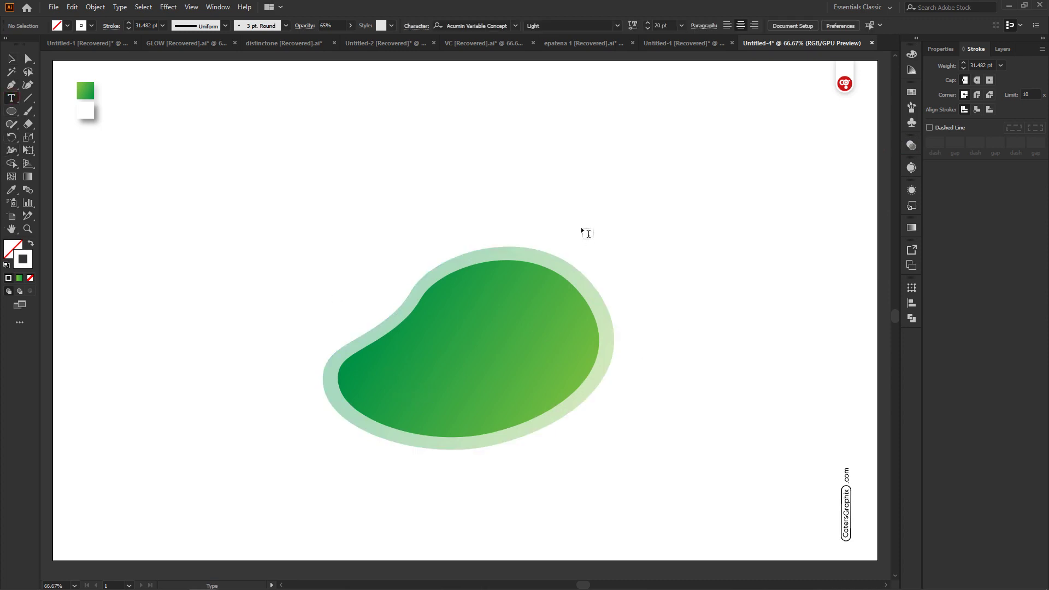
pyautogui.click(587, 211)
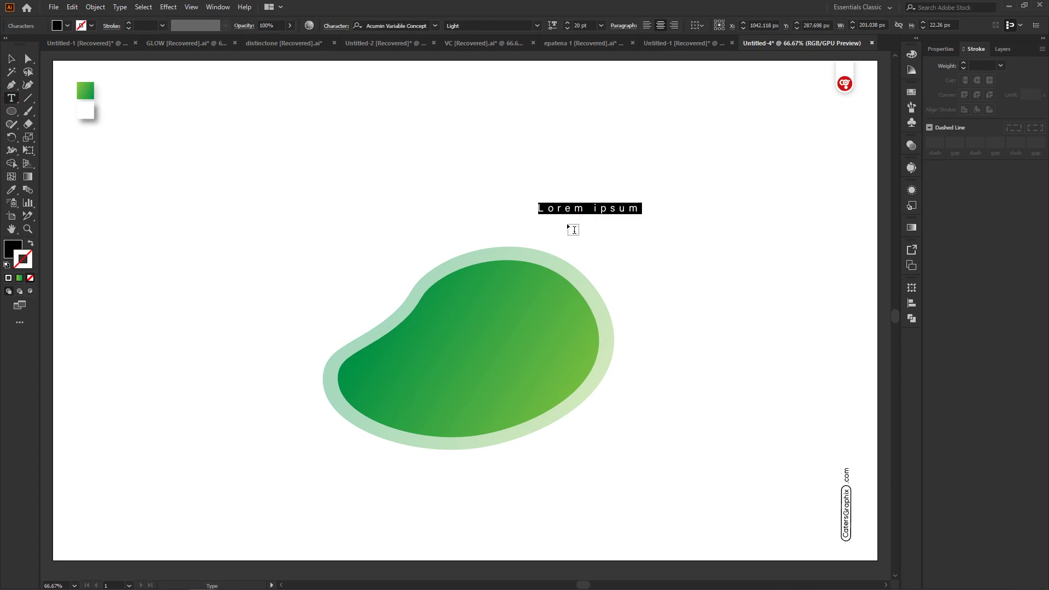
pyautogui.write('h ')
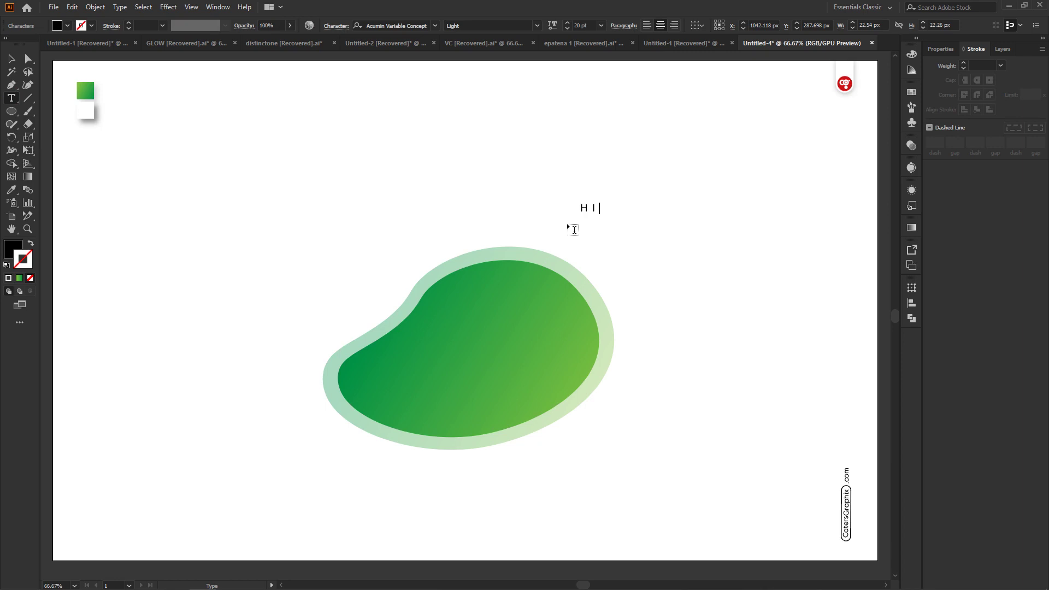
pyautogui.write('-KLI')
pyautogui.press('BackSpace')
pyautogui.write('EAN')
# Step: Set HI-KLEAN in the Insaniburger font and tighten its letter tracking
pyautogui.hotkey('ctrl', 'a')
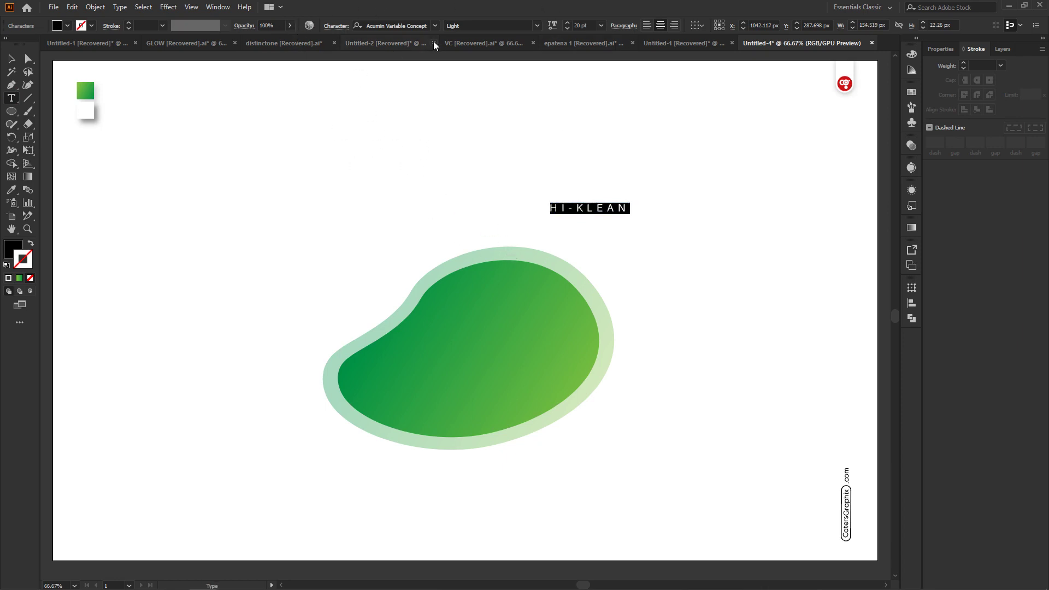
pyautogui.click(397, 25)
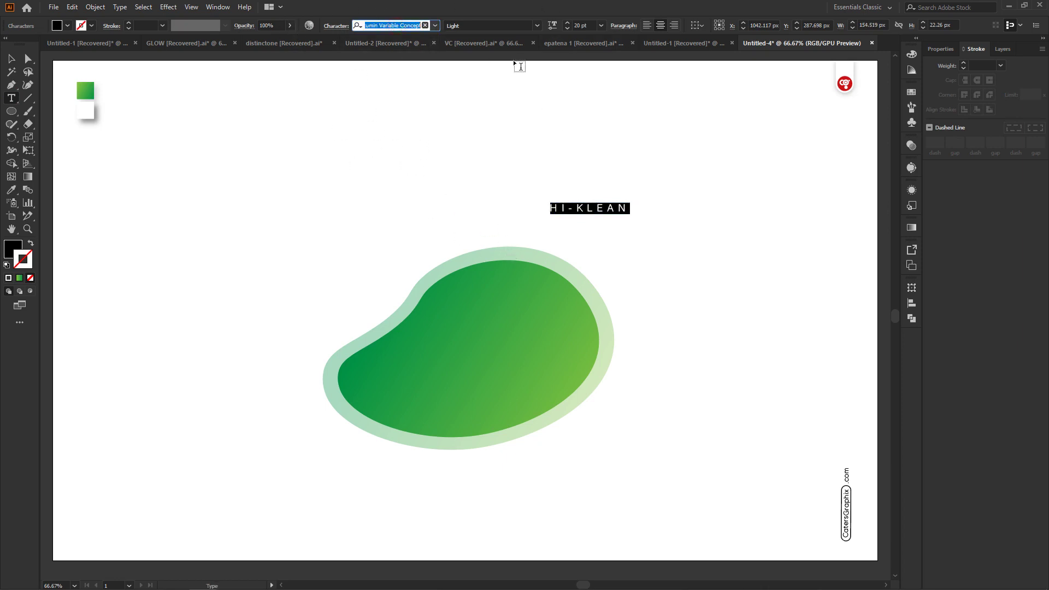
pyautogui.write('INSA')
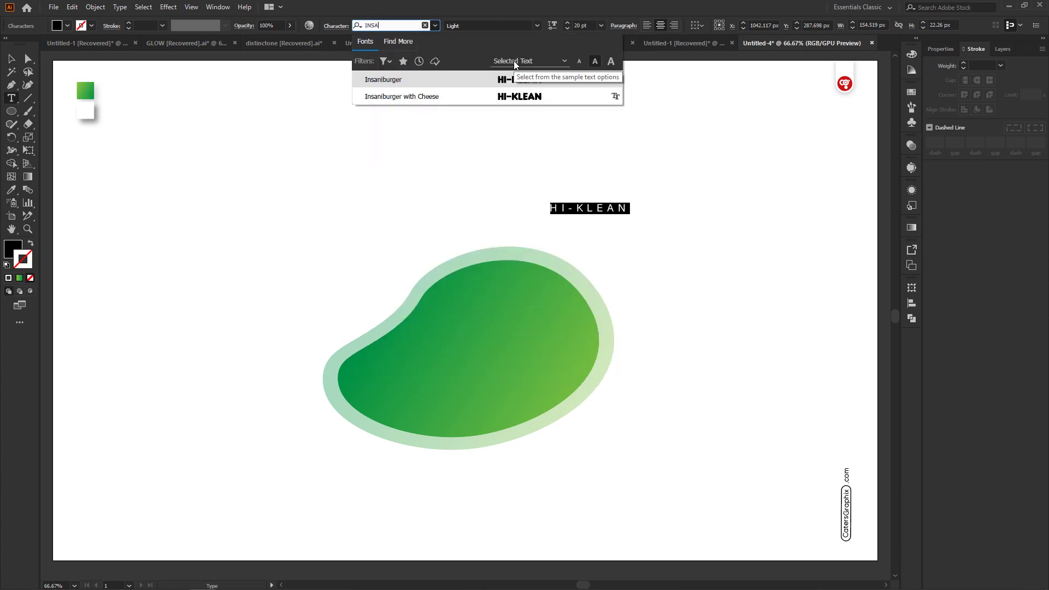
pyautogui.press('Return')
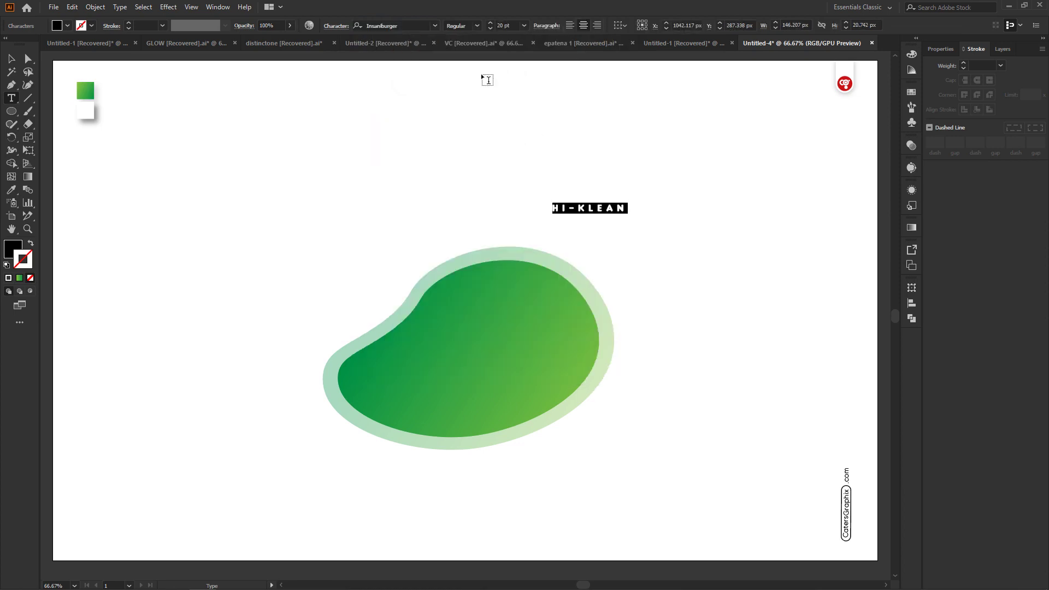
pyautogui.click(336, 26)
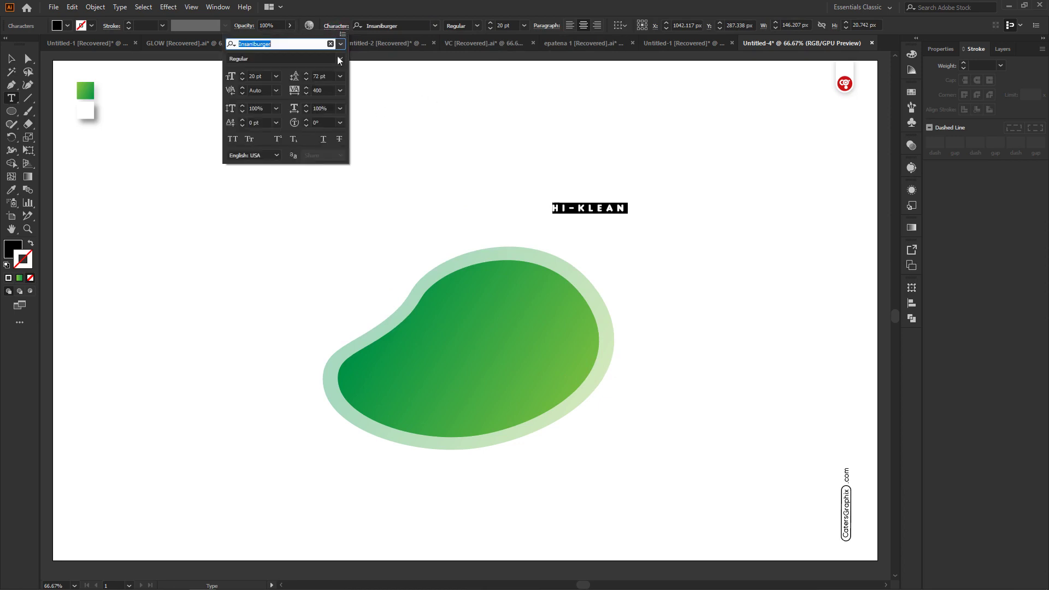
pyautogui.click(295, 91)
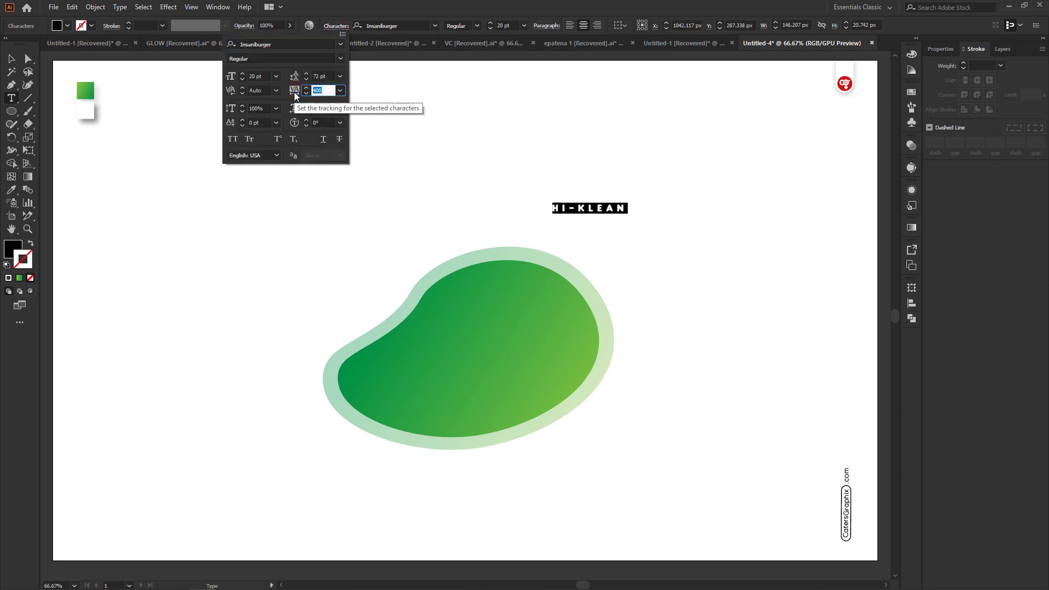
pyautogui.write('50')
pyautogui.press('Return')
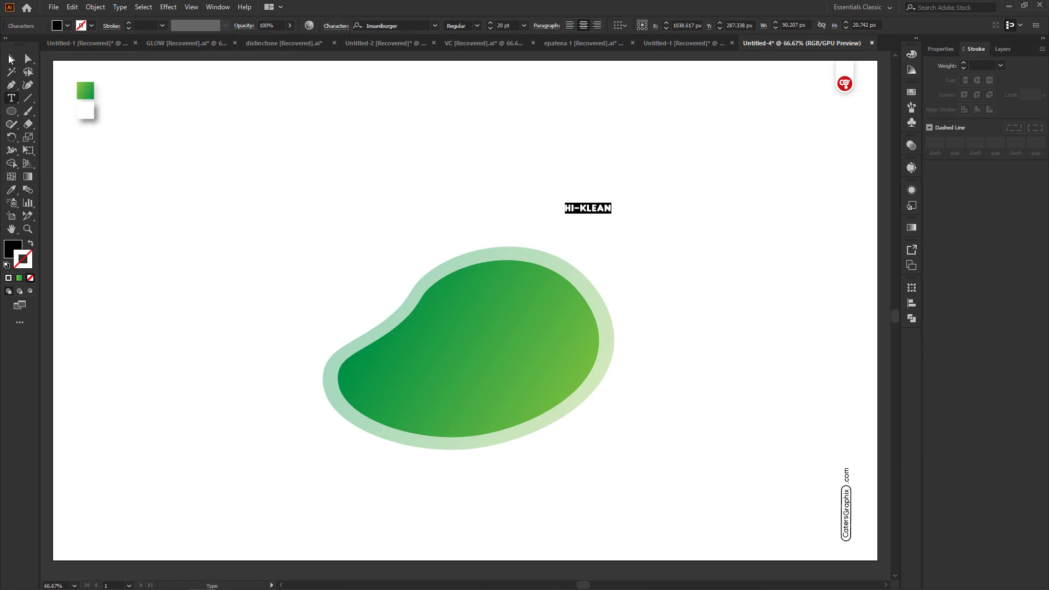
pyautogui.click(11, 59)
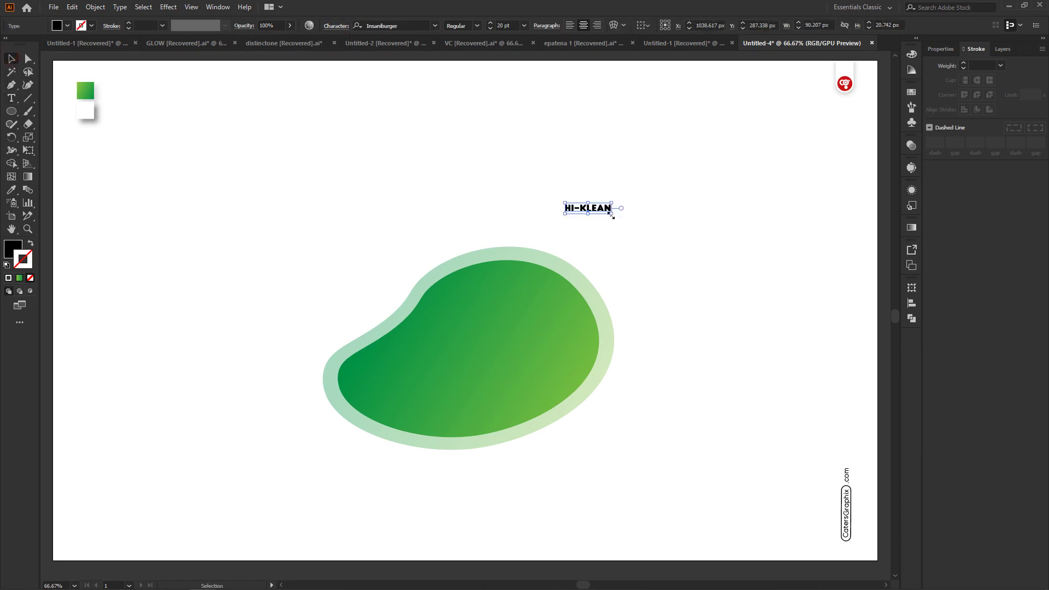
# Step: Scale HI-KLEAN up considerably and move it above the blob
pyautogui.moveTo(610, 215); pyautogui.dragTo(814, 289)
pyautogui.moveTo(759, 236); pyautogui.dragTo(600, 199)
pyautogui.moveTo(664, 224); pyautogui.dragTo(739, 273)
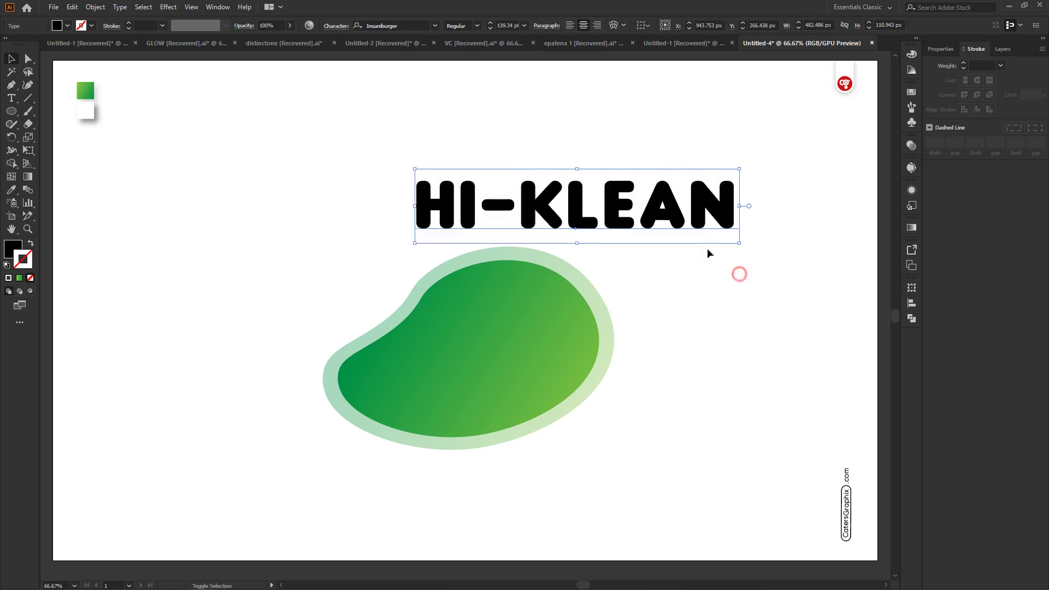
pyautogui.moveTo(663, 192); pyautogui.dragTo(570, 171)
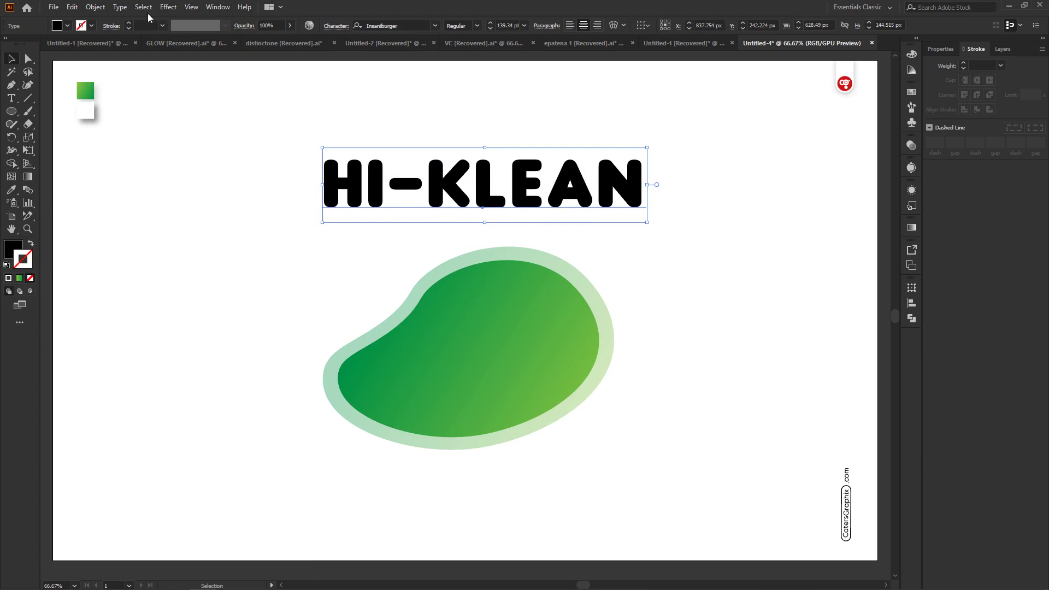
# Step: Expand HI-KLEAN into outlined shapes with Object > Expand and centre it above the blob
pyautogui.click(97, 8)
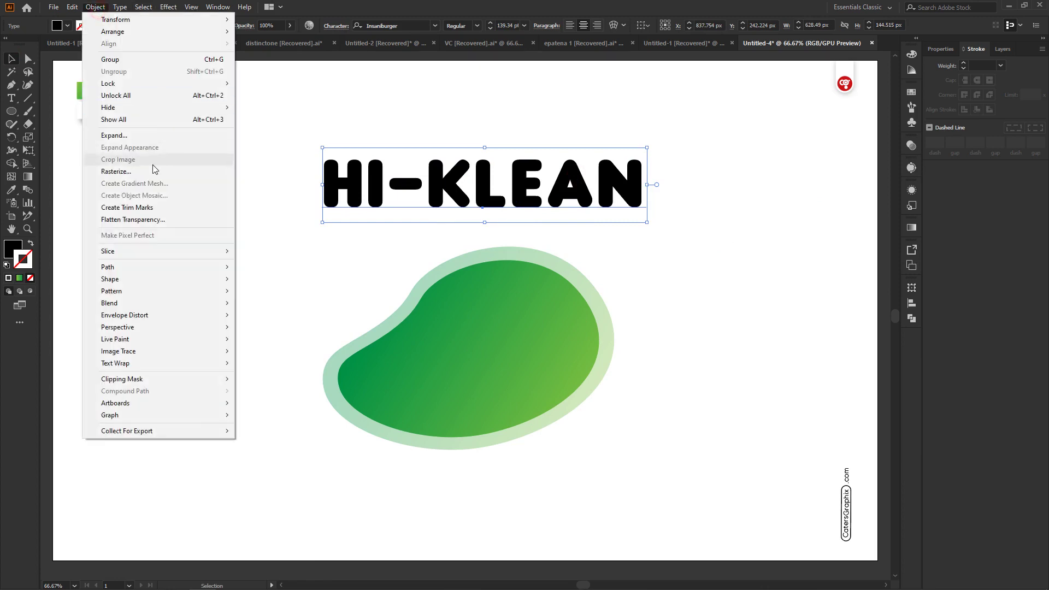
pyautogui.click(131, 135)
pyautogui.click(501, 362)
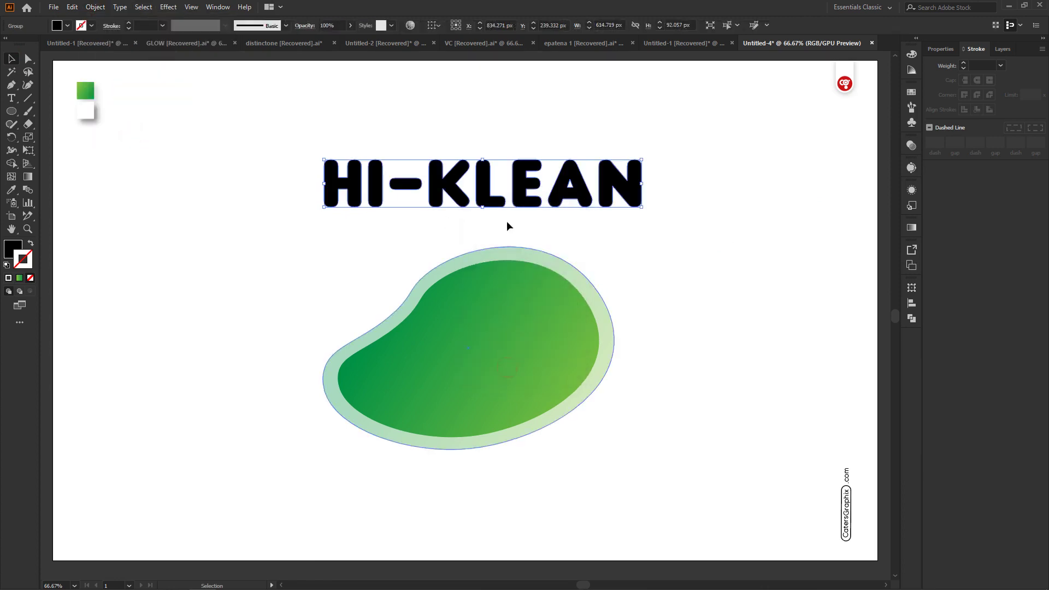
pyautogui.moveTo(534, 176); pyautogui.dragTo(580, 169)
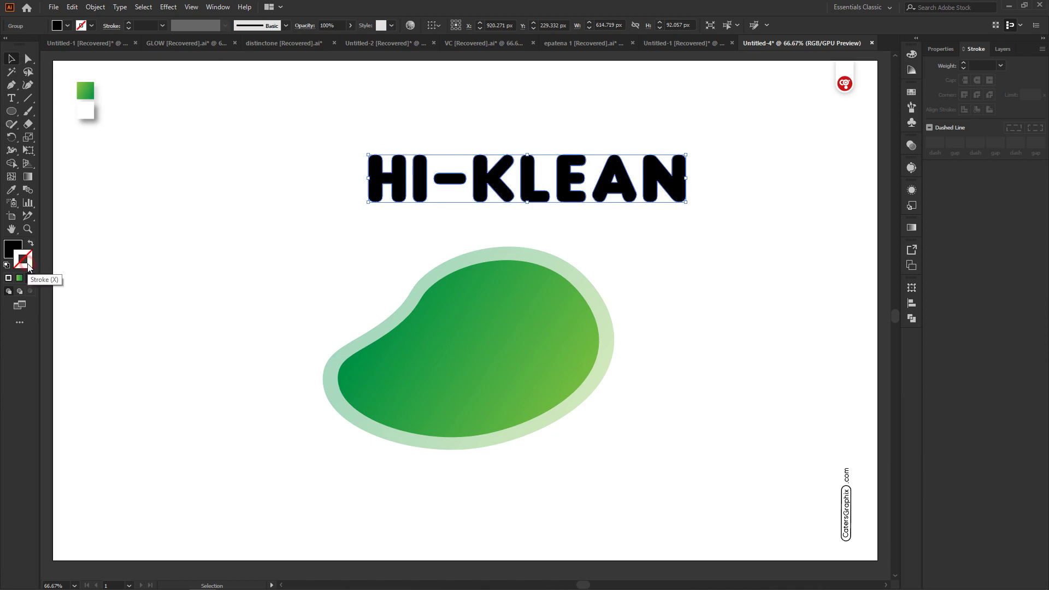
# Step: Give the HI-KLEAN letters a white 9 pt stroke aligned to the outside, then deselect
pyautogui.click(8, 278)
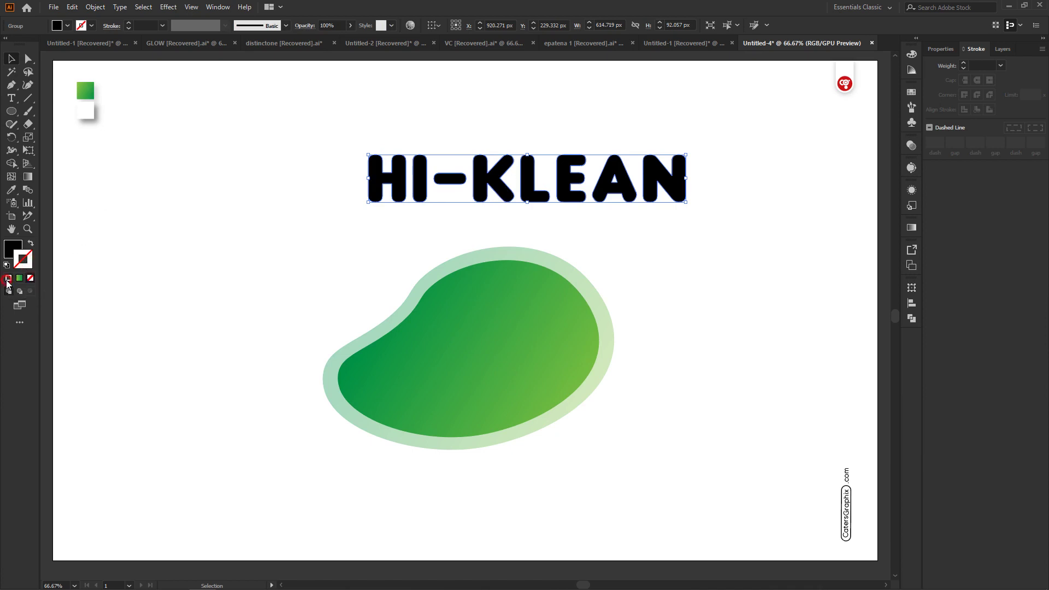
pyautogui.click(974, 65)
pyautogui.write('5')
pyautogui.press('Return')
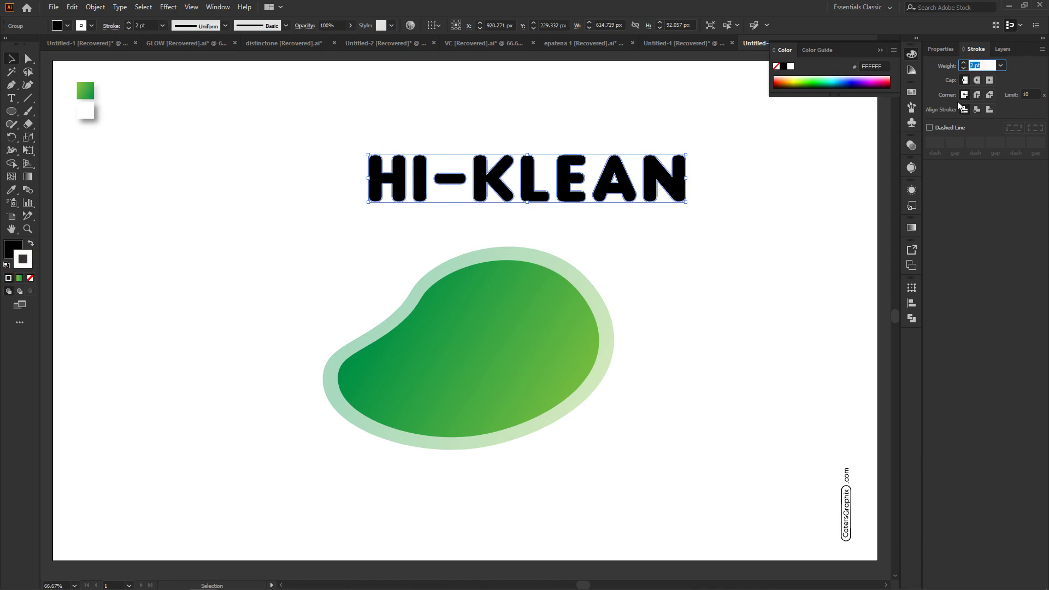
pyautogui.press('Up')
pyautogui.click(989, 109)
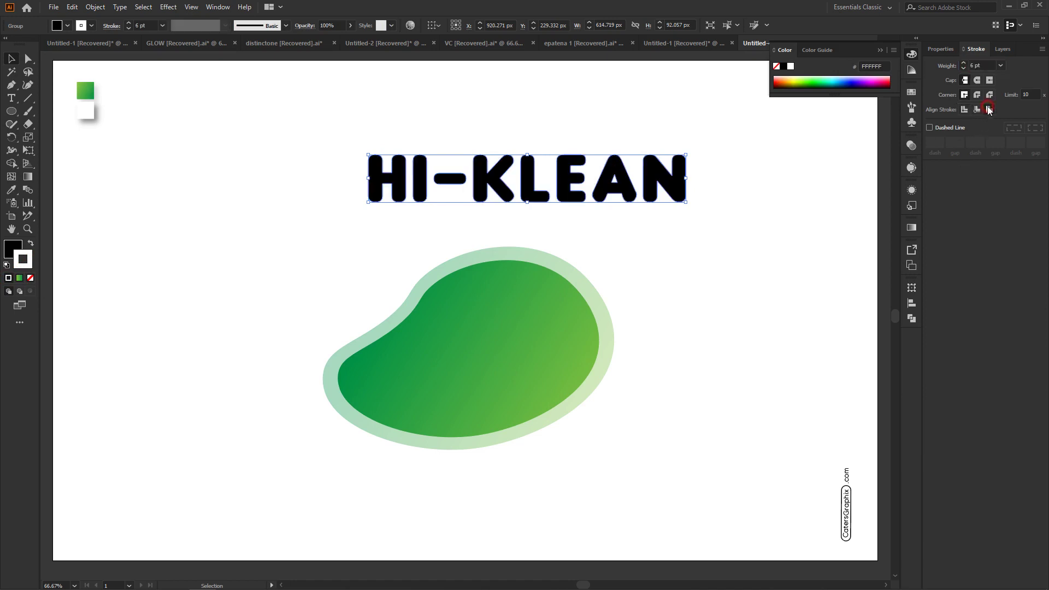
pyautogui.click(980, 65)
pyautogui.press('Up')
pyautogui.press('Up')
pyautogui.click(680, 269)
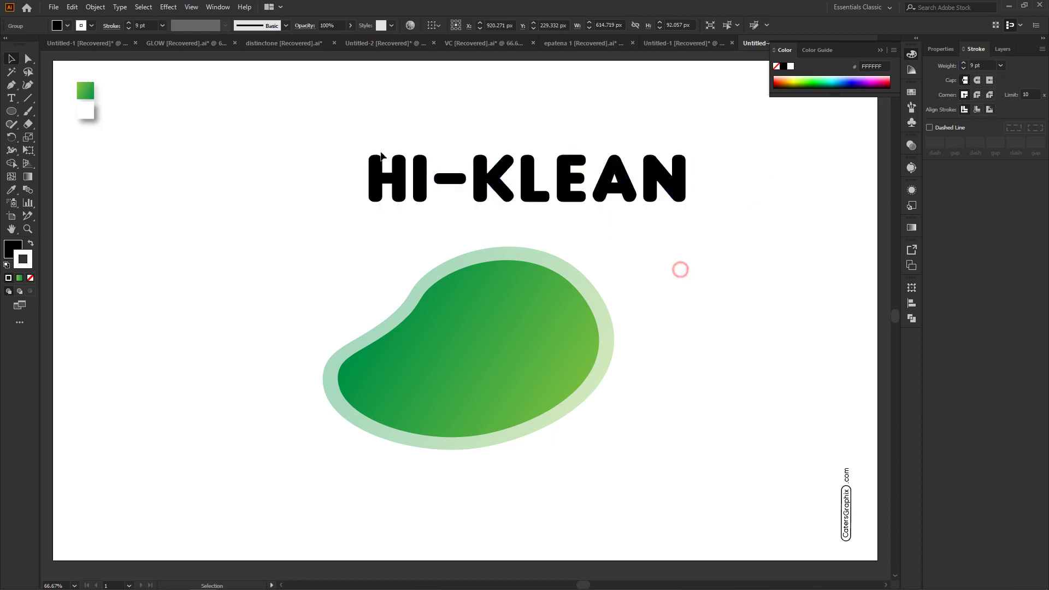
pyautogui.click(30, 59)
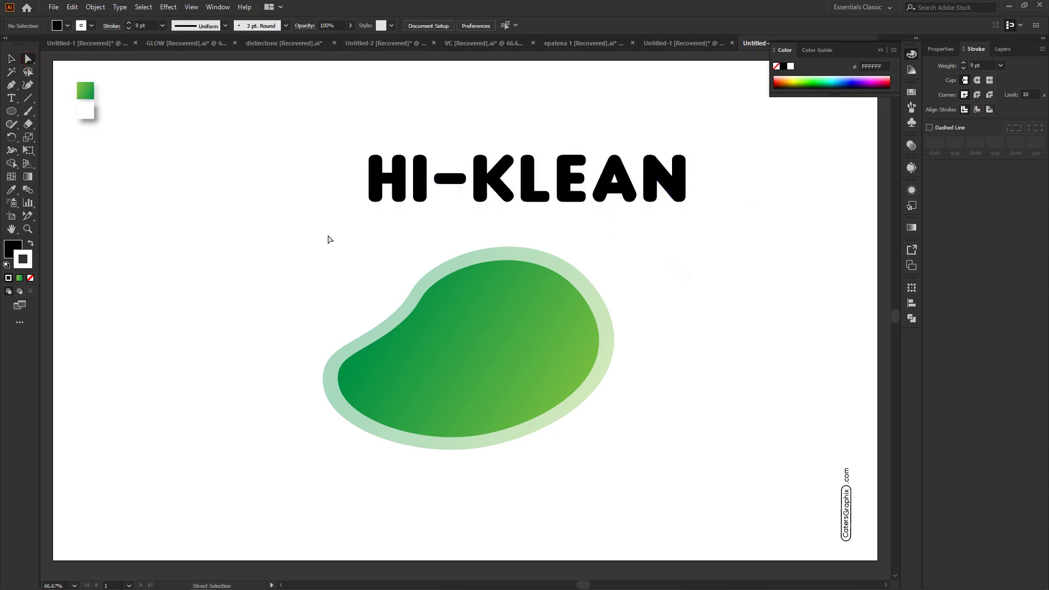
# Step: Nudge the letter I left, closer to the H
pyautogui.click(418, 176)
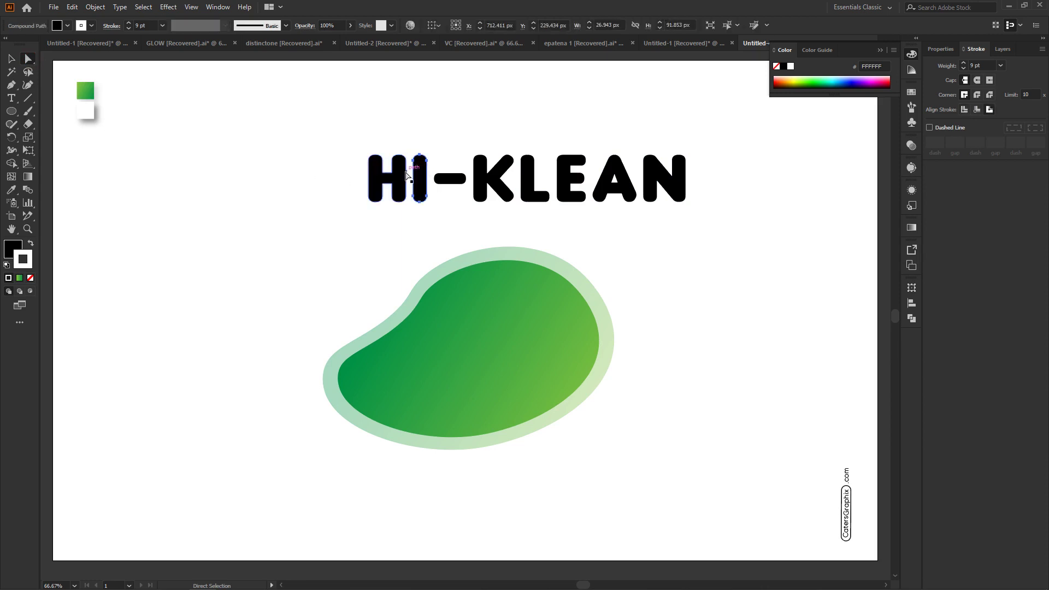
pyautogui.press('Left')
pyautogui.press('Left')
pyautogui.press('Left')
pyautogui.press('Left')
pyautogui.press('Left')
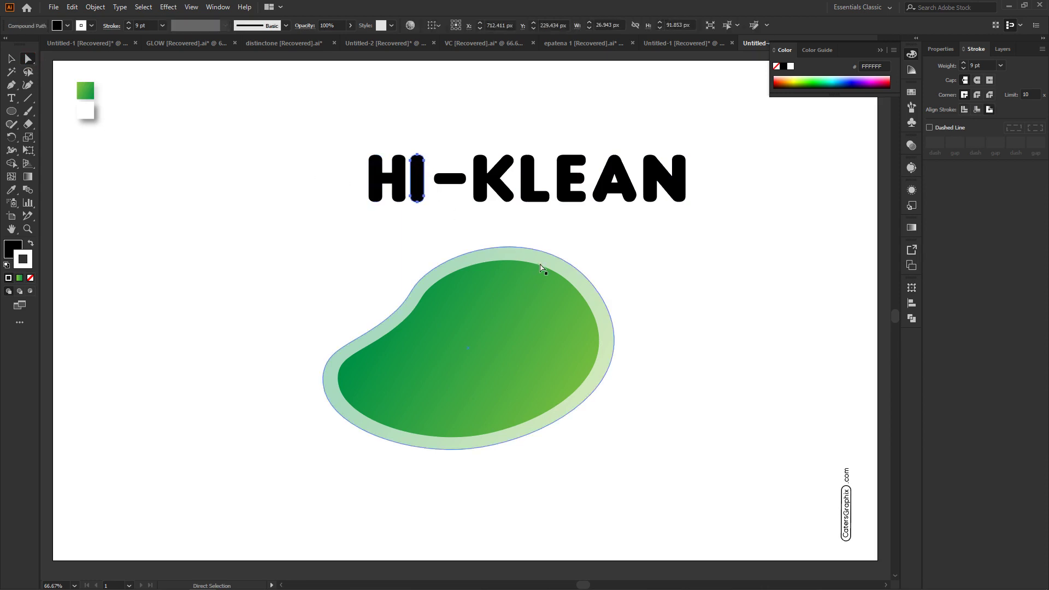
pyautogui.press('Left')
pyautogui.press('Left')
pyautogui.press('Right')
pyautogui.press('Right')
# Step: Shrink the hyphen to about 46 × 15 px and shift it left toward the I
pyautogui.click(451, 180)
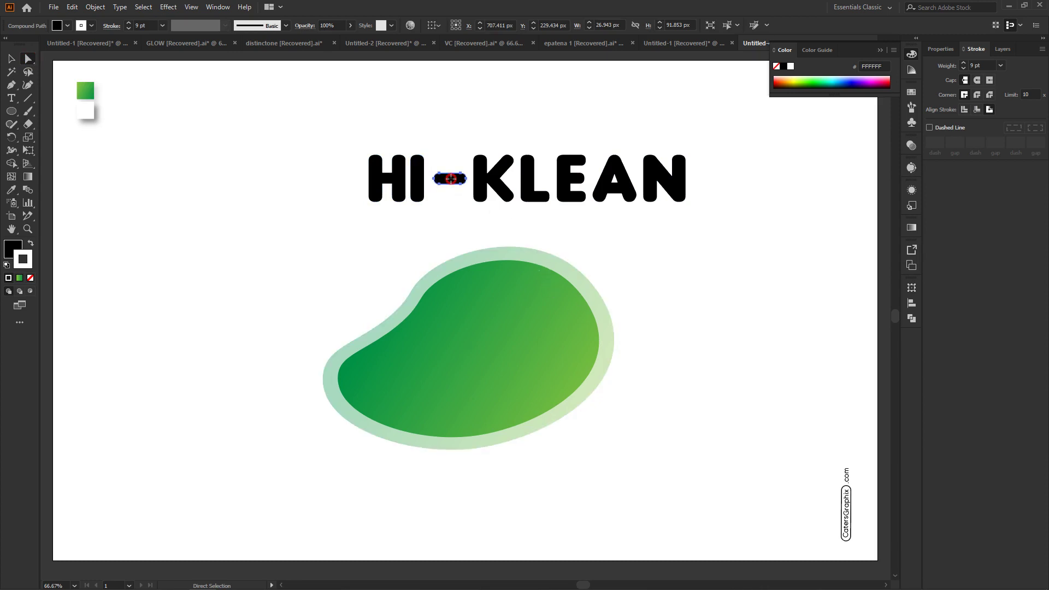
pyautogui.click(11, 59)
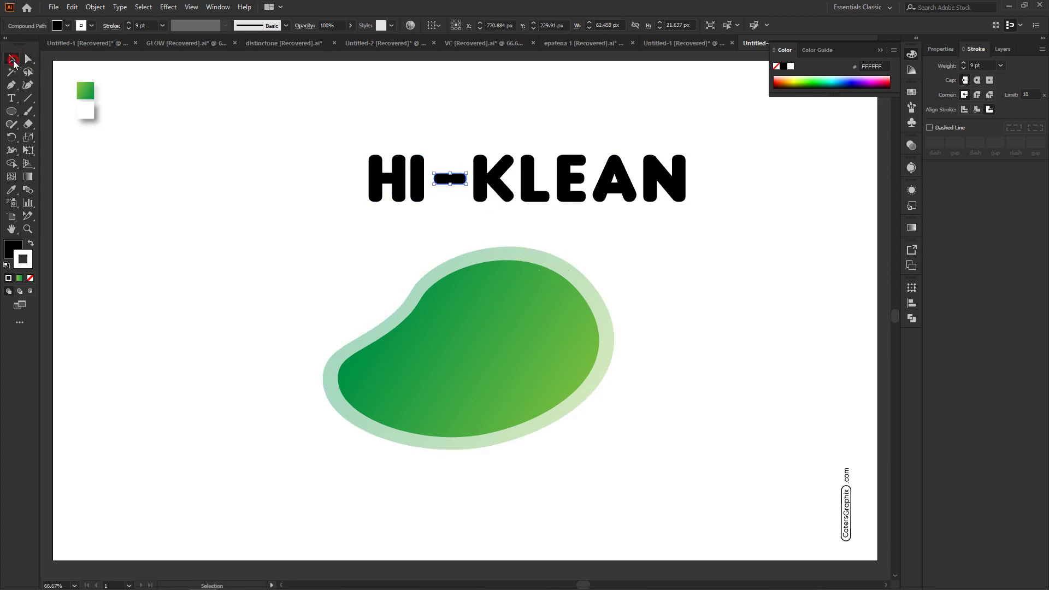
pyautogui.moveTo(465, 173); pyautogui.dragTo(461, 176)
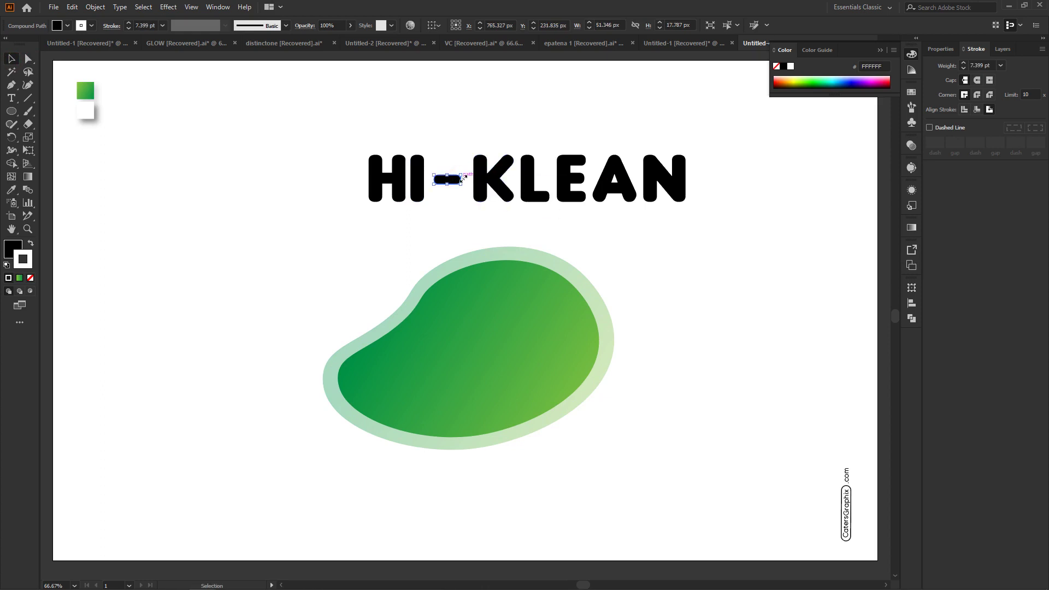
pyautogui.moveTo(461, 176); pyautogui.dragTo(459, 175)
pyautogui.press('Left')
pyautogui.press('Left')
pyautogui.press('Left')
pyautogui.press('Left')
pyautogui.press('Left')
pyautogui.press('Left')
pyautogui.press('Left')
pyautogui.press('Left')
pyautogui.press('Left')
pyautogui.press('Left')
pyautogui.press('Left')
pyautogui.press('Left')
pyautogui.click(481, 178)
pyautogui.click(498, 85)
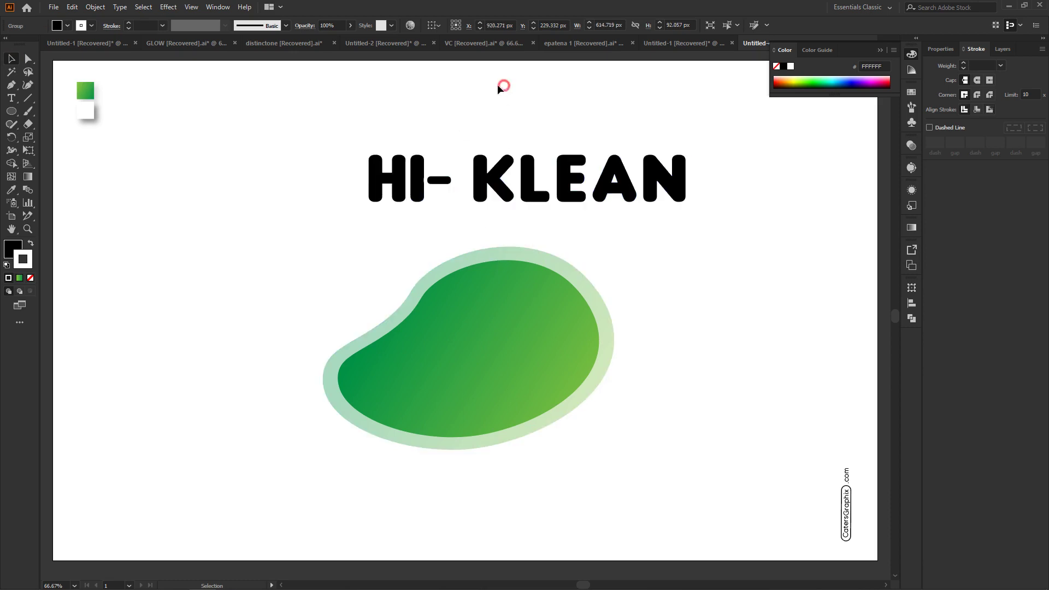
# Step: Slide the K, L and E letters left to close the gaps after the hyphen
pyautogui.click(28, 58)
pyautogui.click(498, 180)
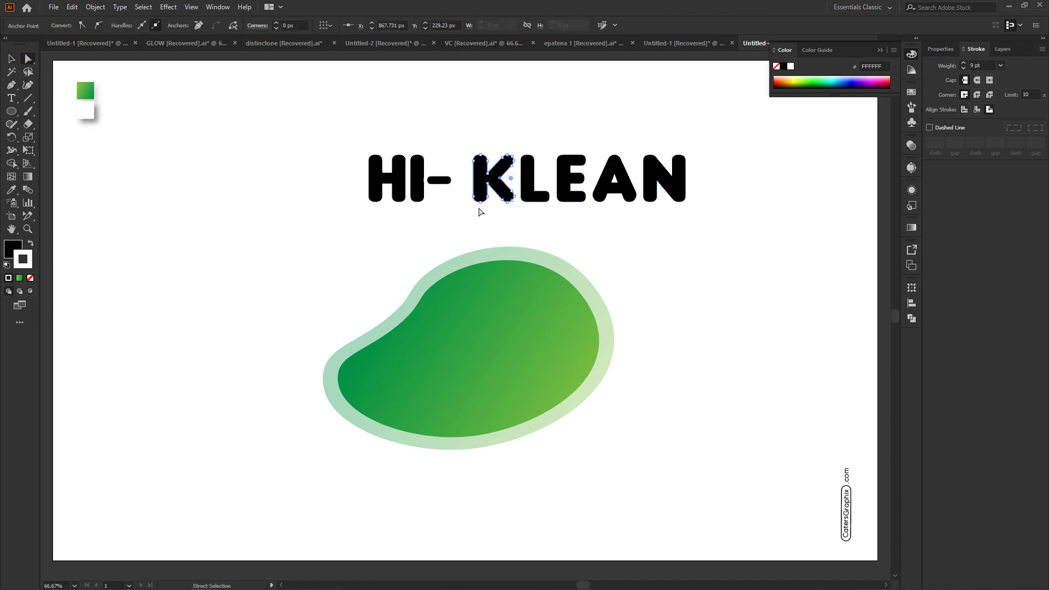
pyautogui.click(482, 118)
pyautogui.click(488, 160)
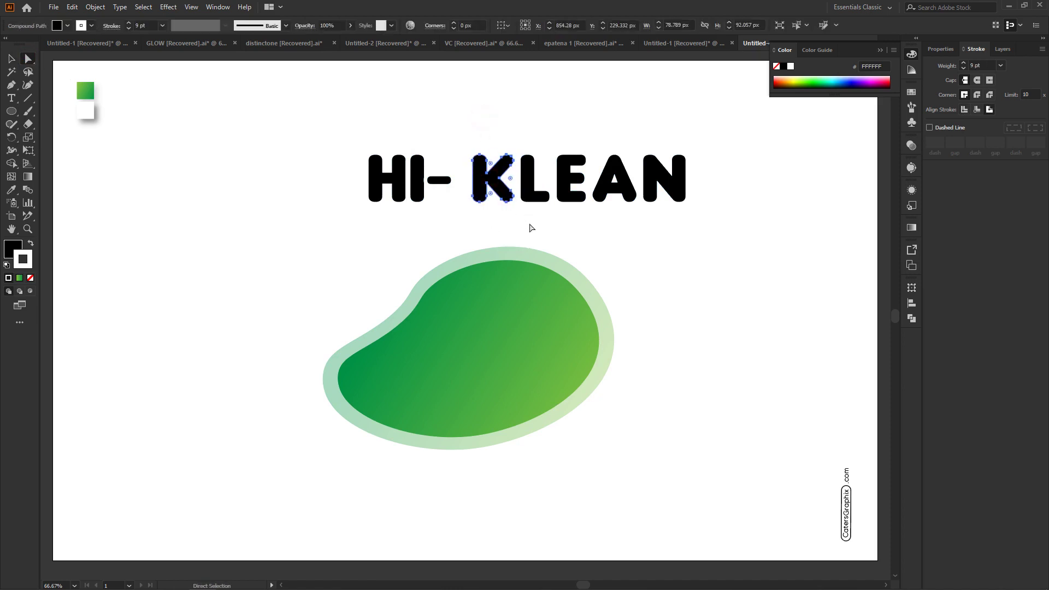
pyautogui.press('Left')
pyautogui.press('Left')
pyautogui.press('Left')
pyautogui.press('Left')
pyautogui.press('Left')
pyautogui.press('Left')
pyautogui.press('Left')
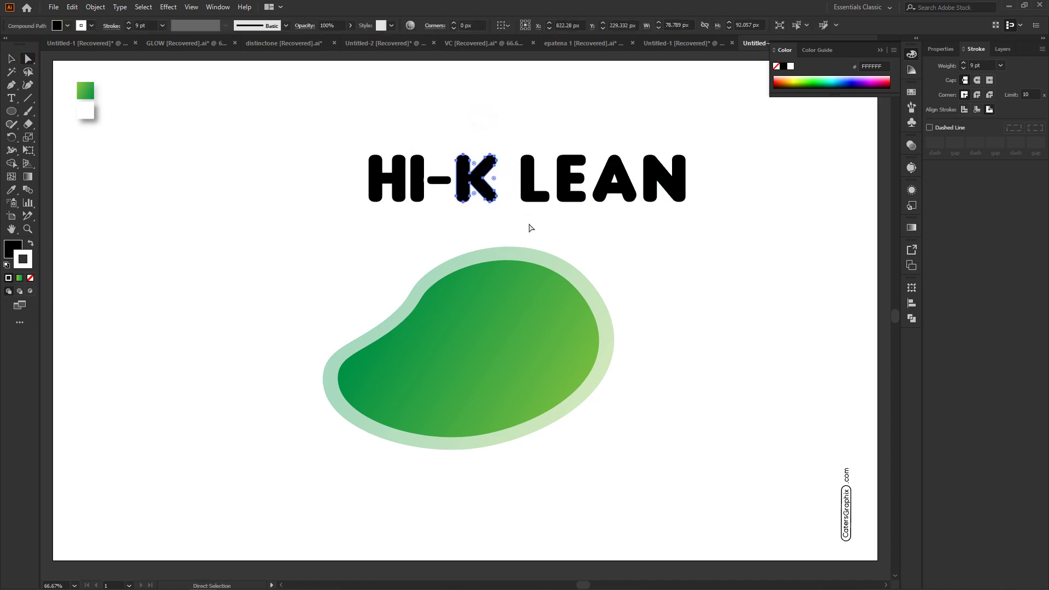
pyautogui.press('Left')
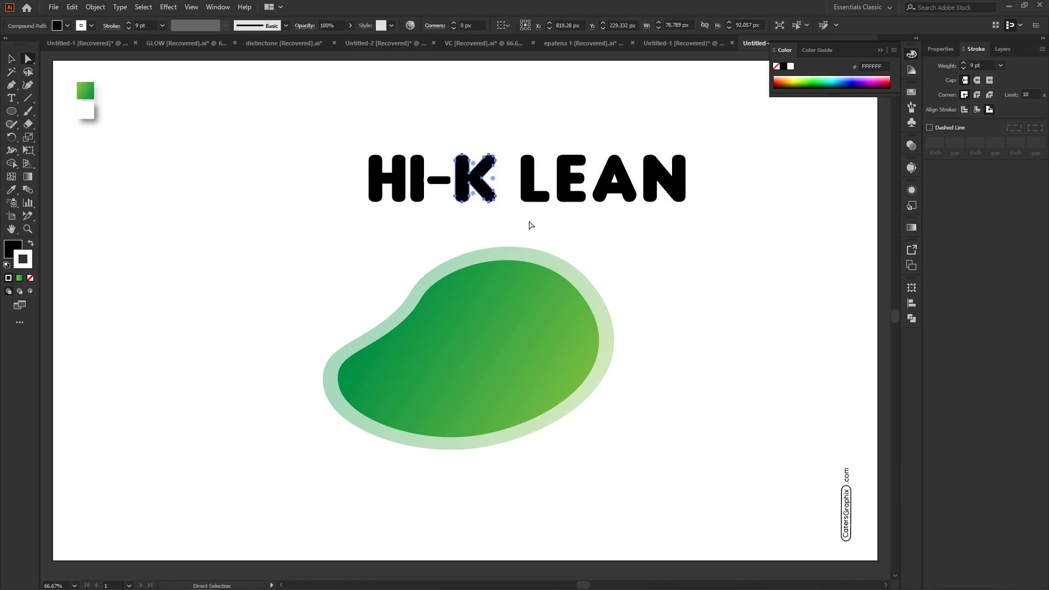
pyautogui.click(530, 186)
pyautogui.press('Left')
pyautogui.press('Left')
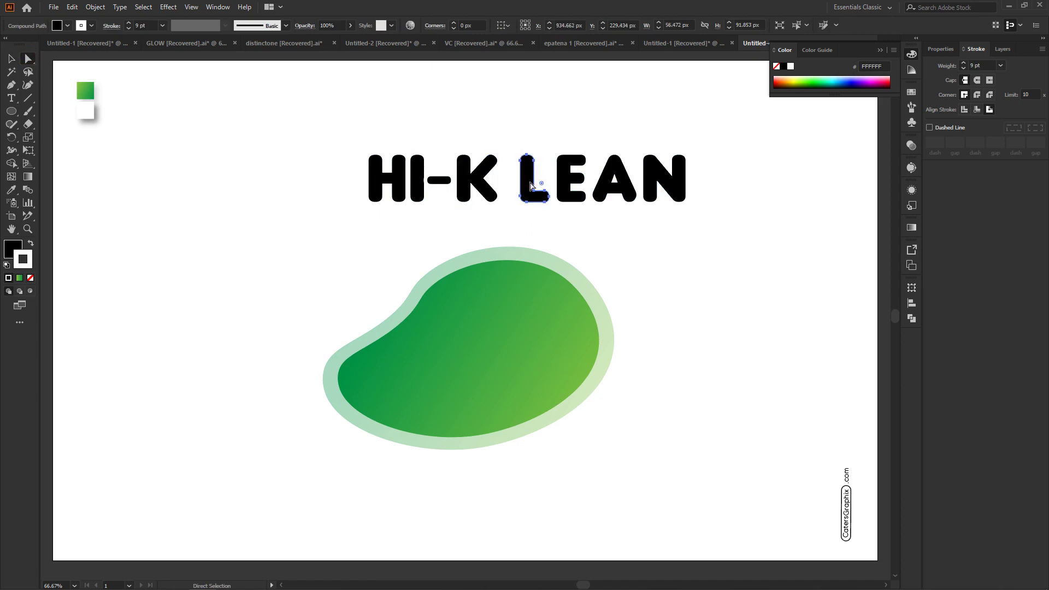
pyautogui.press('Left')
pyautogui.press('Left')
pyautogui.press('Left')
pyautogui.press('Left')
pyautogui.press('Left')
pyautogui.press('Left')
pyautogui.press('Left')
pyautogui.press('Left')
pyautogui.press('Left')
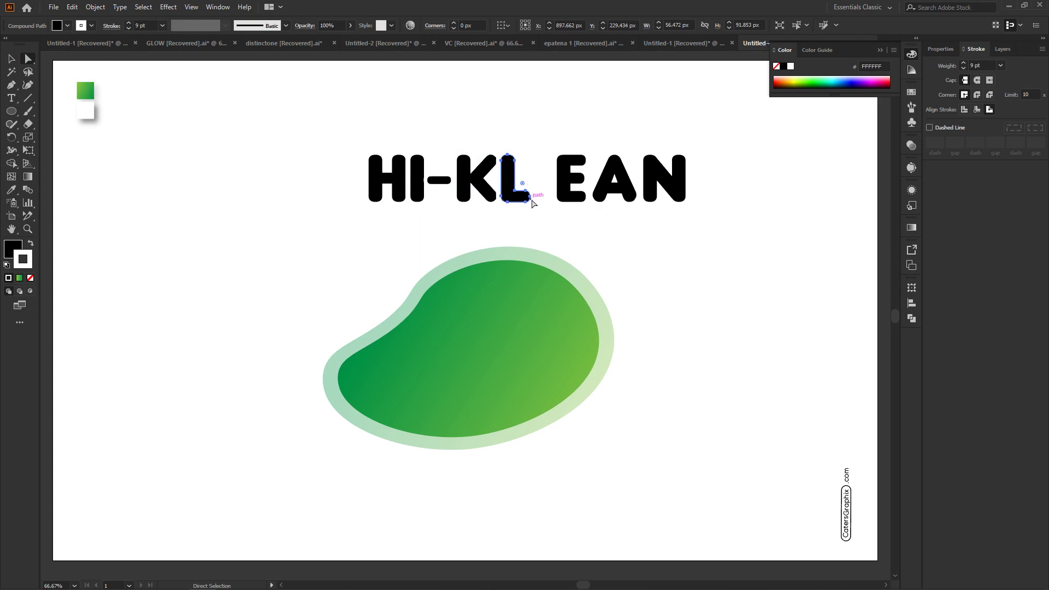
pyautogui.click(562, 173)
pyautogui.press('Left')
pyautogui.press('Left')
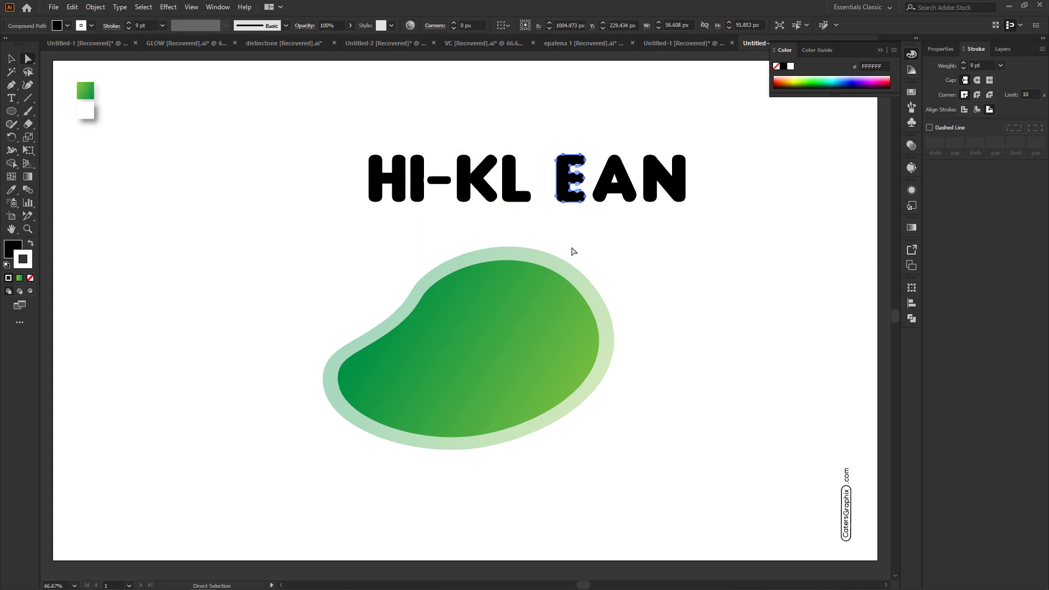
pyautogui.press('Left')
pyautogui.press('Left')
pyautogui.press('Left')
pyautogui.press('Left')
pyautogui.press('Left')
pyautogui.press('Left')
pyautogui.press('Left')
pyautogui.press('Left')
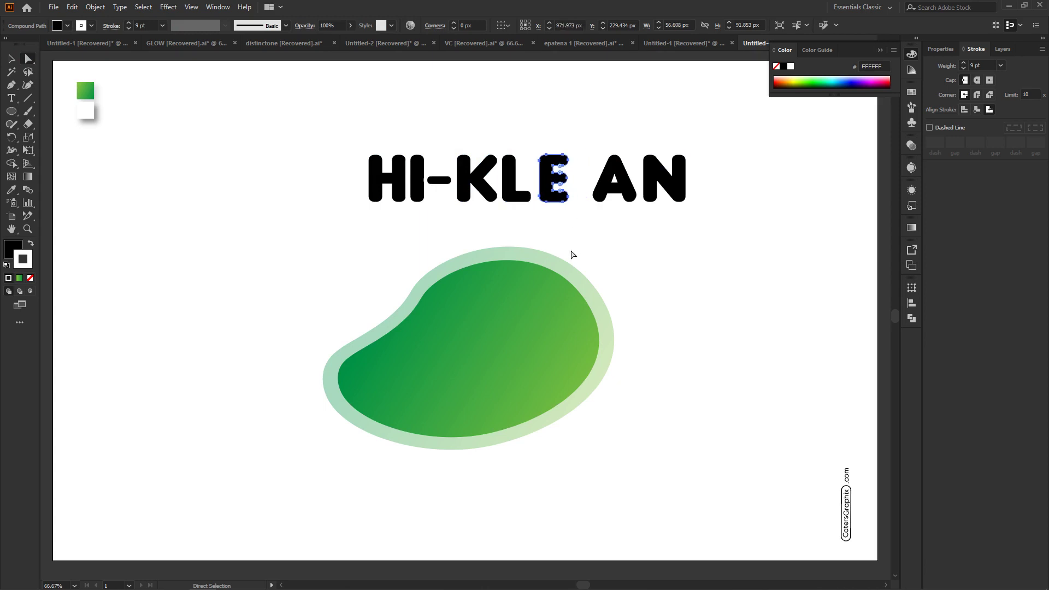
pyautogui.press('Left')
# Step: Slide the A and N letters left against the E, then select all the letters
pyautogui.press('Left')
pyautogui.press('Left')
pyautogui.press('Left')
pyautogui.press('Left')
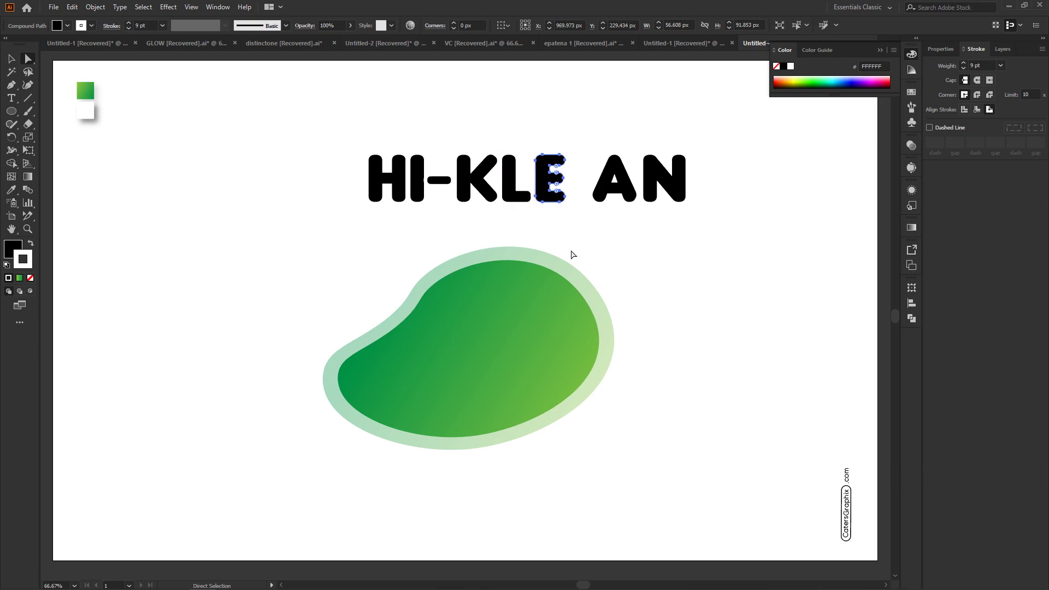
pyautogui.click(620, 169)
pyautogui.press('Left')
pyautogui.press('Left')
pyautogui.press('Left')
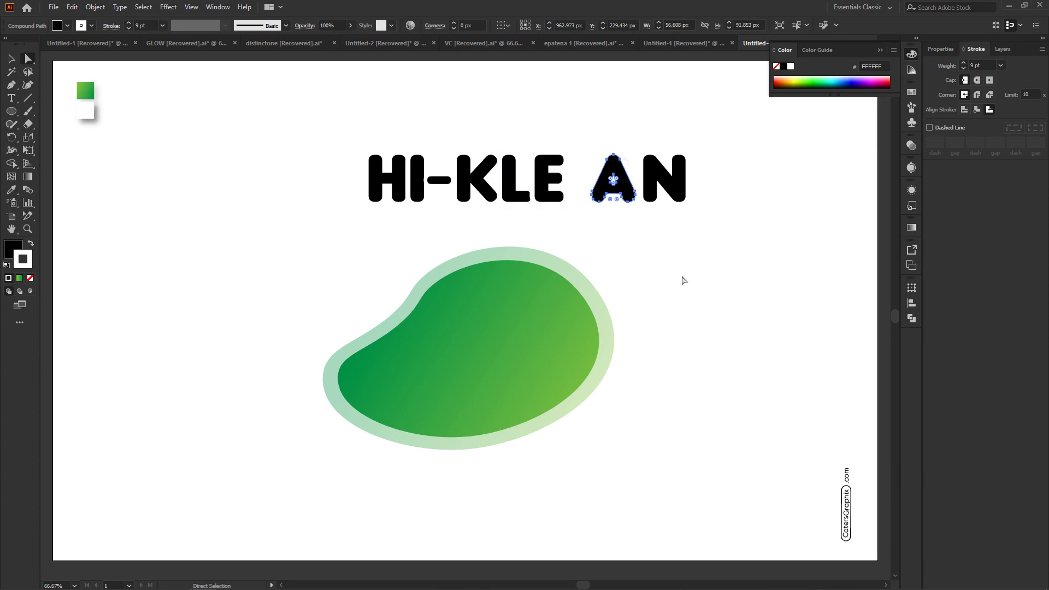
pyautogui.press('Left')
pyautogui.press('Left')
pyautogui.press('Left')
pyautogui.press('Left')
pyautogui.press('Left')
pyautogui.press('Left')
pyautogui.press('Left')
pyautogui.press('Left')
pyautogui.press('Left')
pyautogui.press('Left')
pyautogui.press('Left')
pyautogui.press('Left')
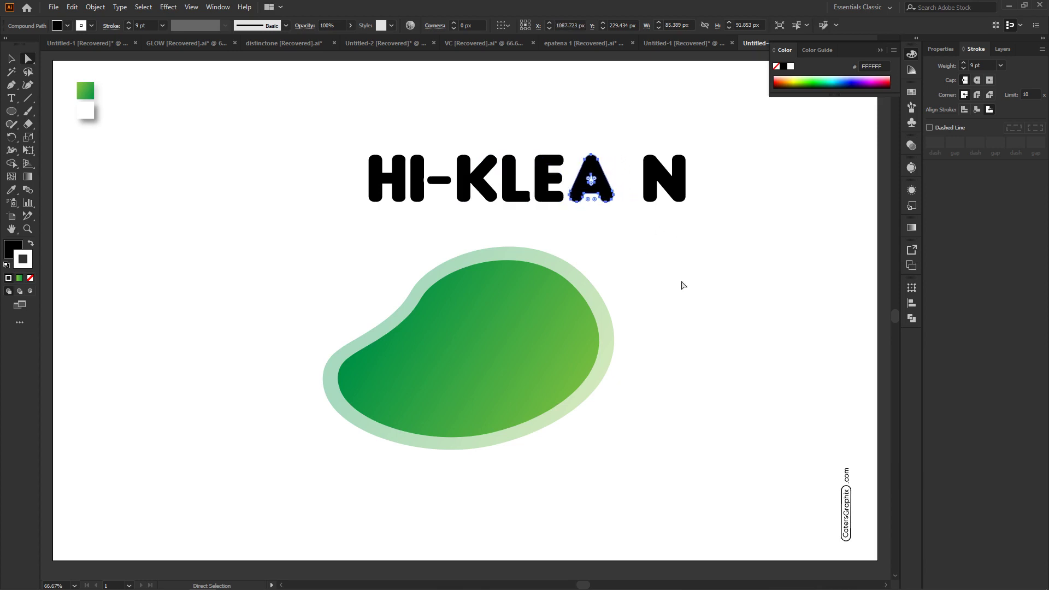
pyautogui.click(667, 186)
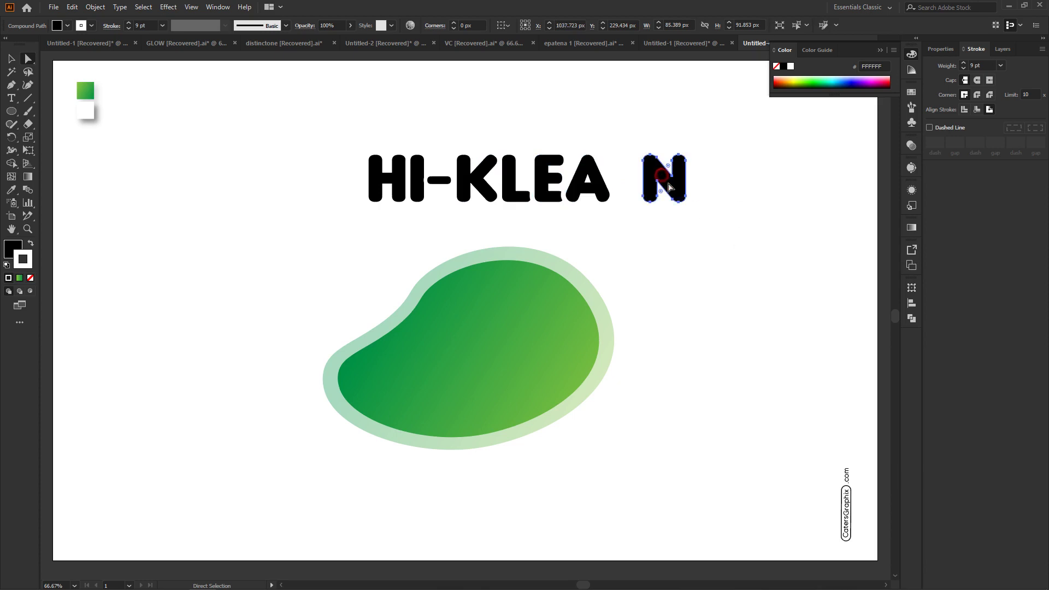
pyautogui.press('Left')
pyautogui.press('Left')
pyautogui.press('Left')
pyautogui.press('Left')
pyautogui.press('Left')
pyautogui.press('Left')
pyautogui.press('Left')
pyautogui.press('Left')
pyautogui.press('Left')
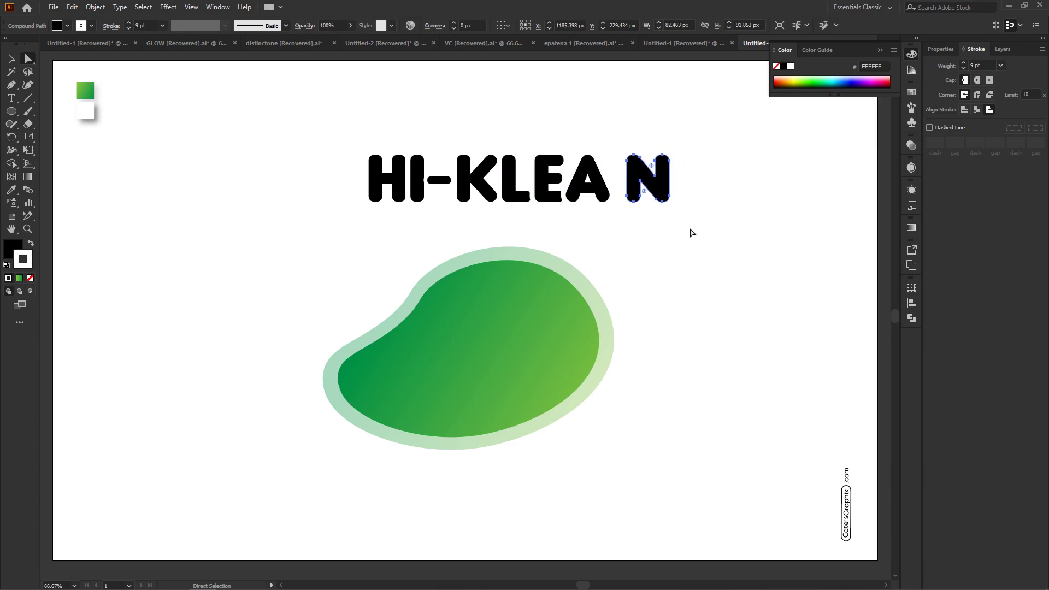
pyautogui.press('Left')
pyautogui.press('Left')
pyautogui.press('Left')
pyautogui.press('Left')
pyautogui.press('Left')
pyautogui.press('Left')
pyautogui.press('Left')
pyautogui.press('Left')
pyautogui.press('Left')
pyautogui.press('Left')
pyautogui.press('Left')
pyautogui.press('Left')
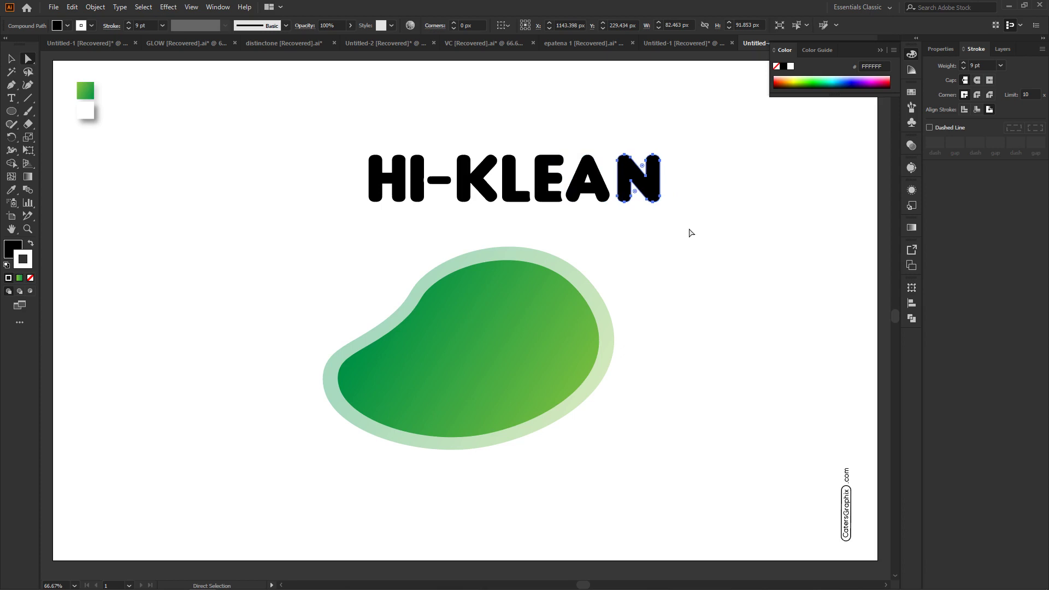
pyautogui.press('Left')
pyautogui.press('Left')
pyautogui.press('Left')
pyautogui.press('Left')
pyautogui.press('Left')
pyautogui.press('Left')
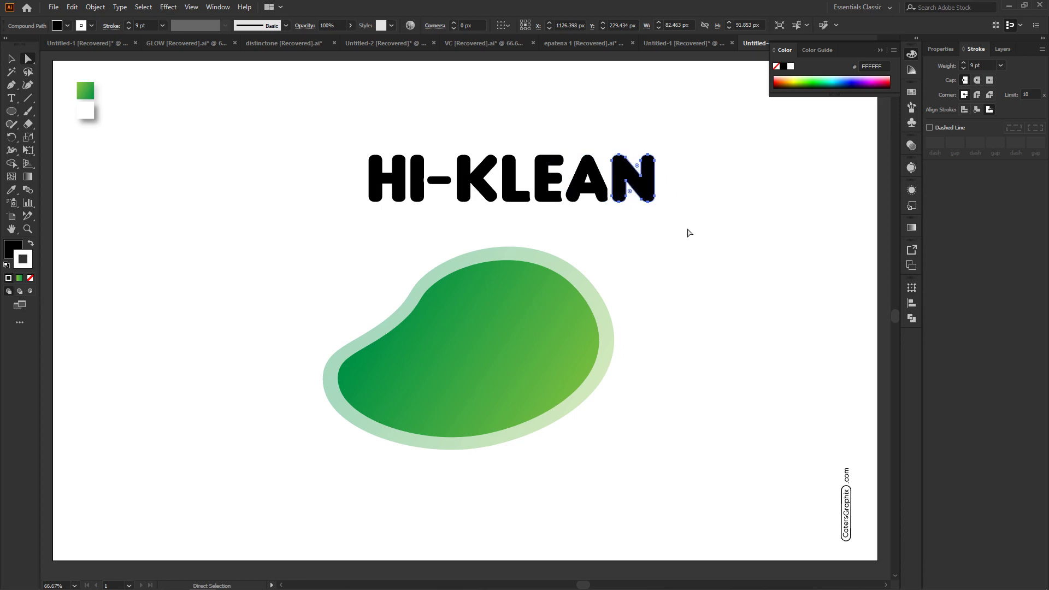
pyautogui.press('Left')
pyautogui.click(712, 174)
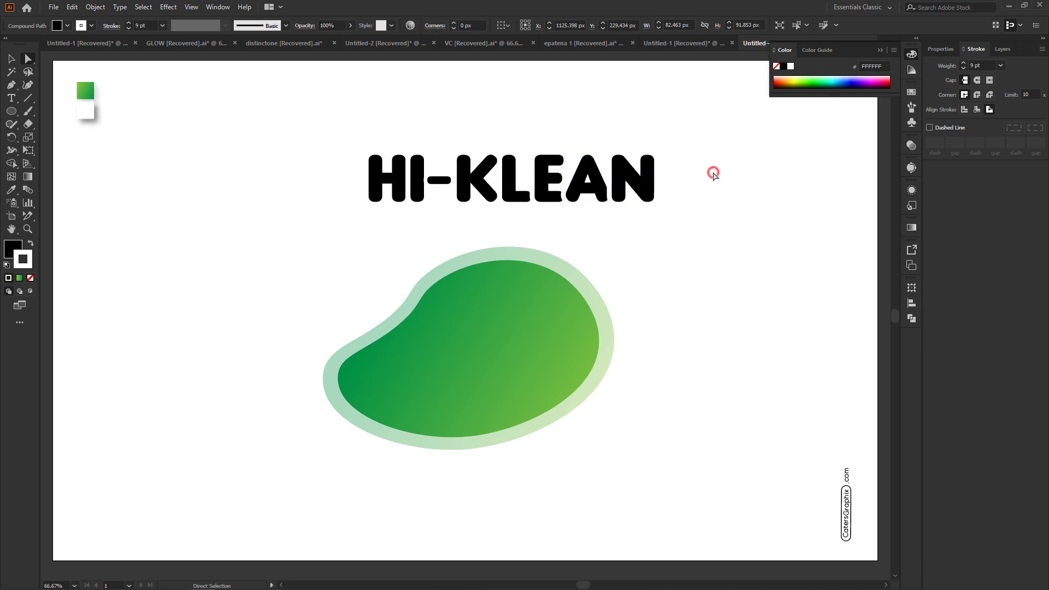
pyautogui.moveTo(352, 138); pyautogui.dragTo(689, 222)
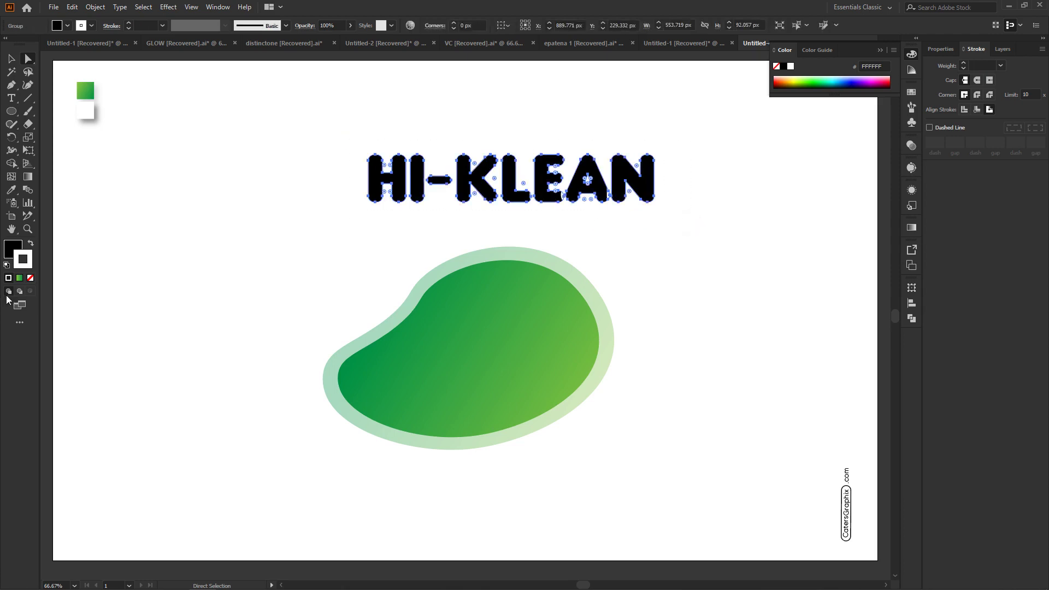
# Step: Replace the letters' black fill with the green gradient, then reselect all of HI-KLEAN as one group
pyautogui.click(15, 252)
pyautogui.click(20, 278)
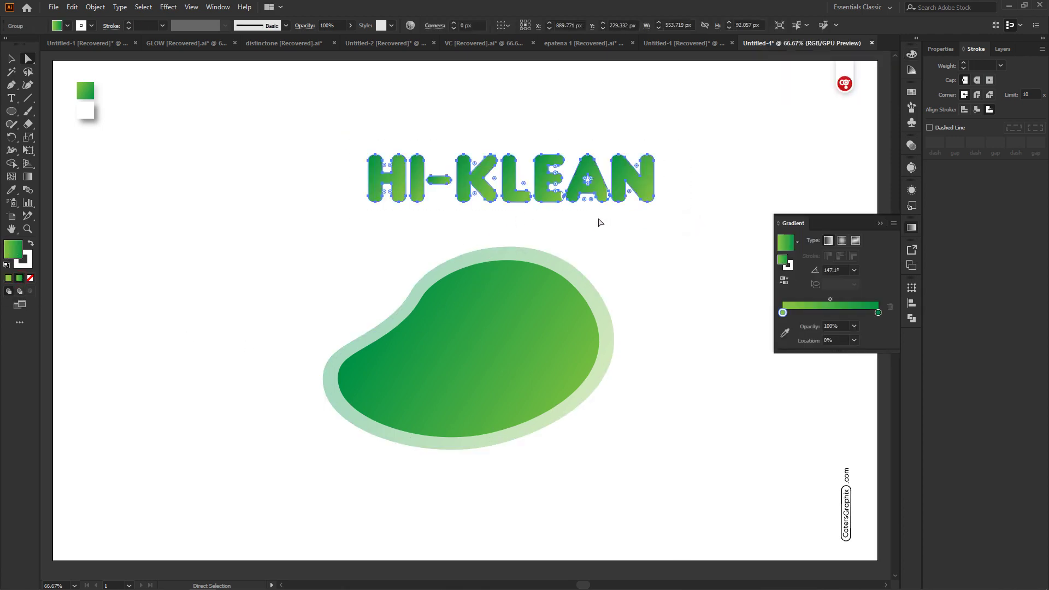
pyautogui.click(658, 224)
pyautogui.click(375, 176)
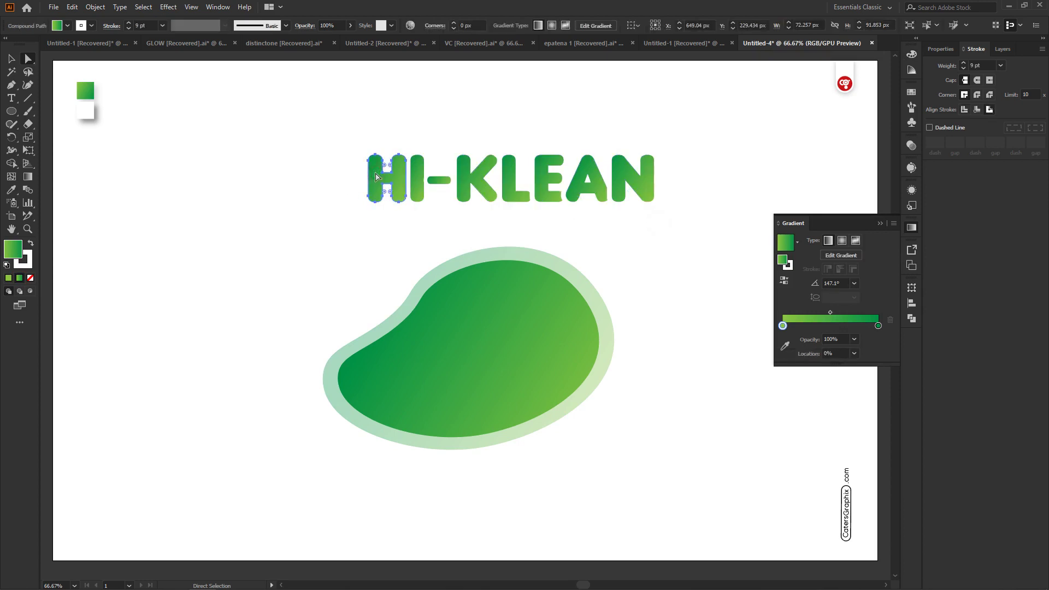
pyautogui.click(682, 213)
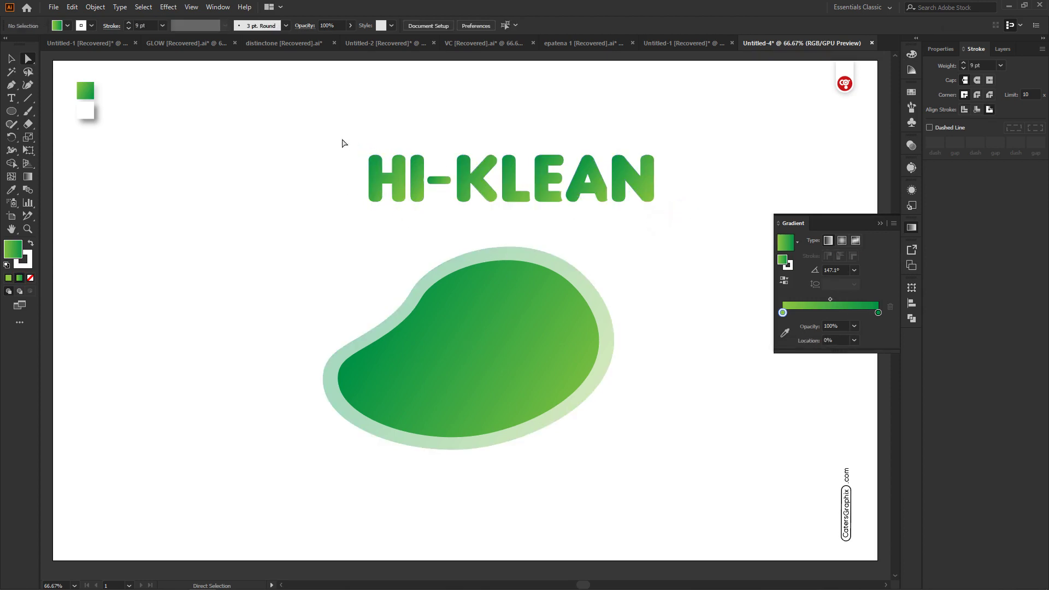
pyautogui.moveTo(342, 143); pyautogui.dragTo(685, 221)
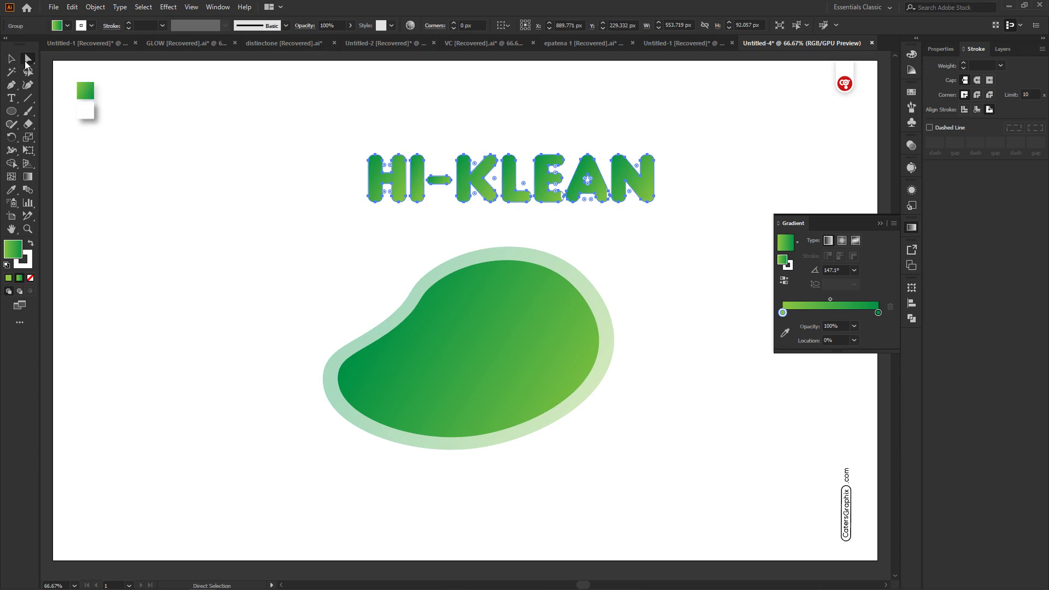
pyautogui.click(11, 58)
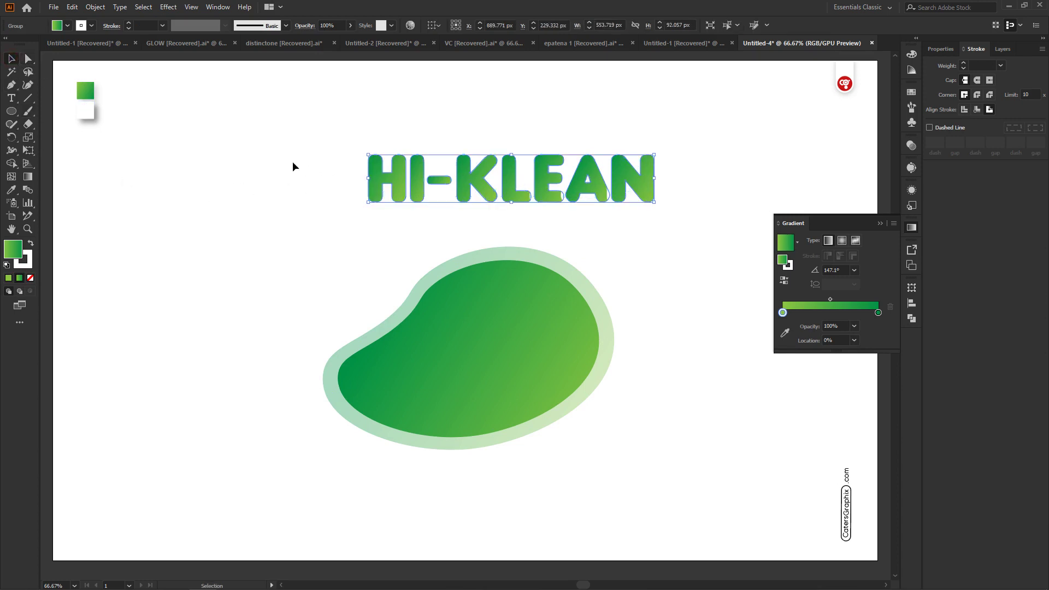
# Step: Move the HI-KLEAN lettering down onto the green blob and rotate it to tilt upward
pyautogui.moveTo(339, 143); pyautogui.dragTo(682, 217)
pyautogui.moveTo(625, 198); pyautogui.dragTo(573, 377)
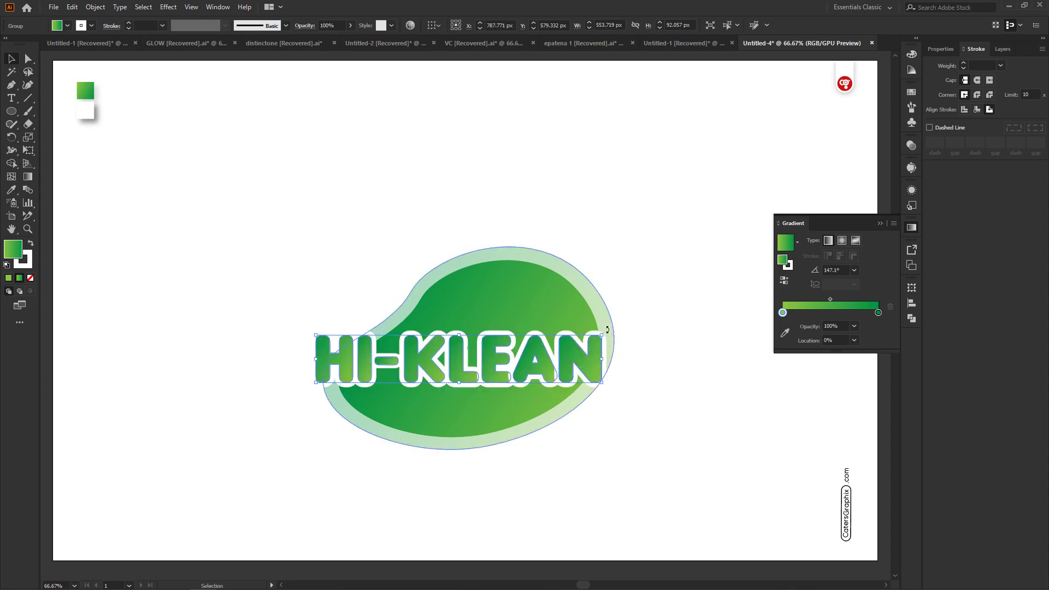
pyautogui.moveTo(606, 335)
pyautogui.mouseDown()
pyautogui.moveTo(607, 301)
pyautogui.moveTo(592, 306)
pyautogui.moveTo(625, 291)
pyautogui.mouseUp()
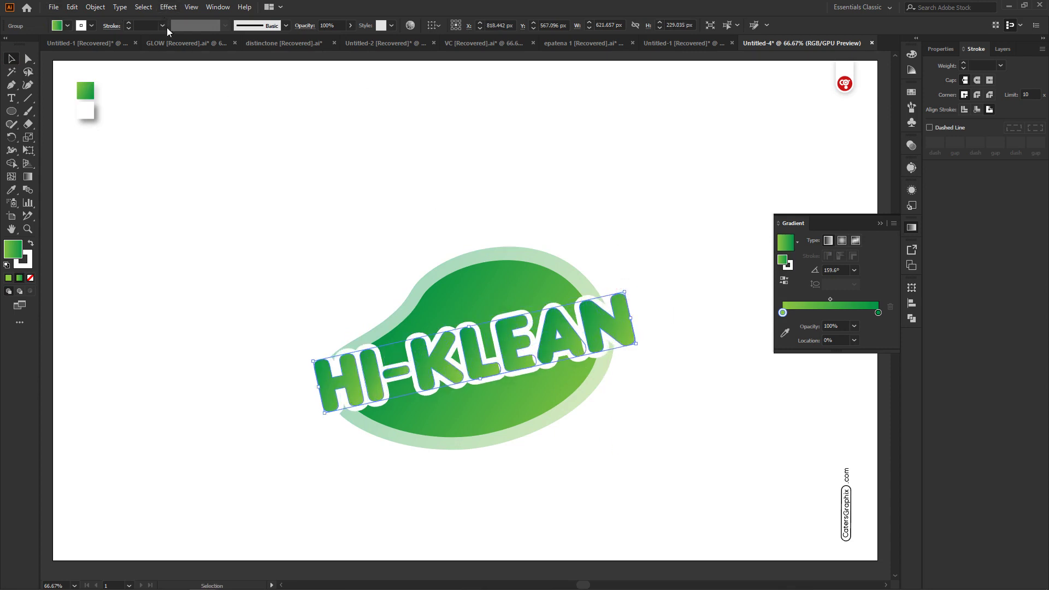
# Step: Apply a black Multiply drop shadow (7 px offsets, 5 px blur) with slightly lowered opacity
pyautogui.click(174, 7)
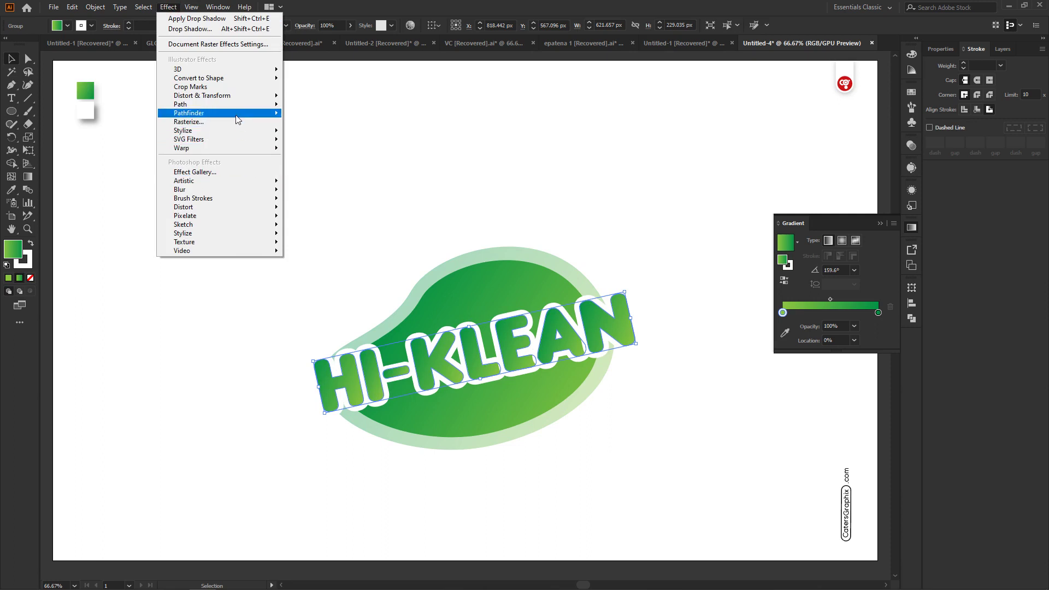
pyautogui.moveTo(182, 130)
pyautogui.click(357, 136)
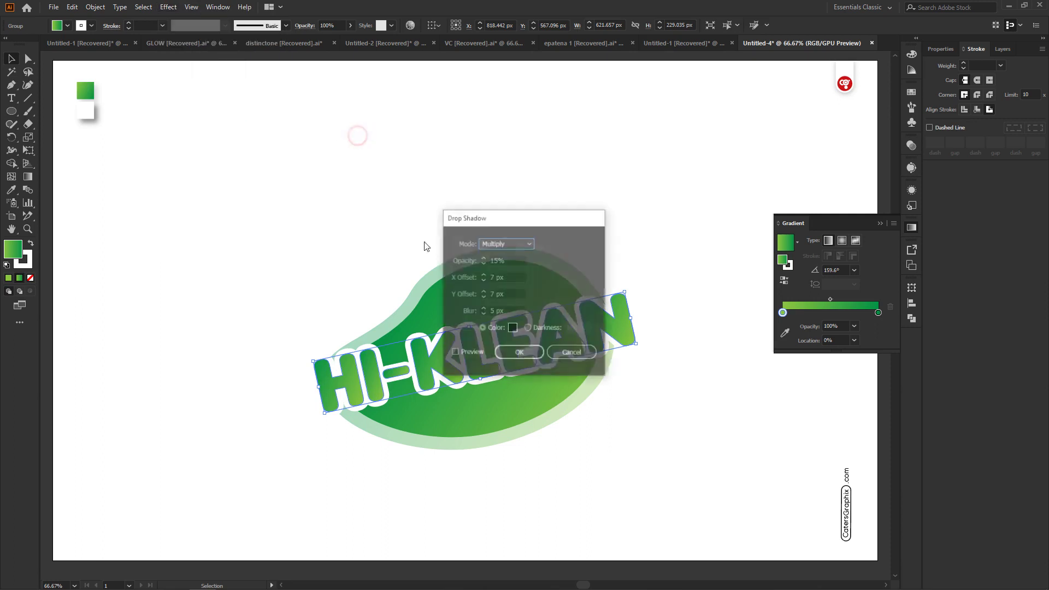
pyautogui.moveTo(492, 220); pyautogui.dragTo(654, 223)
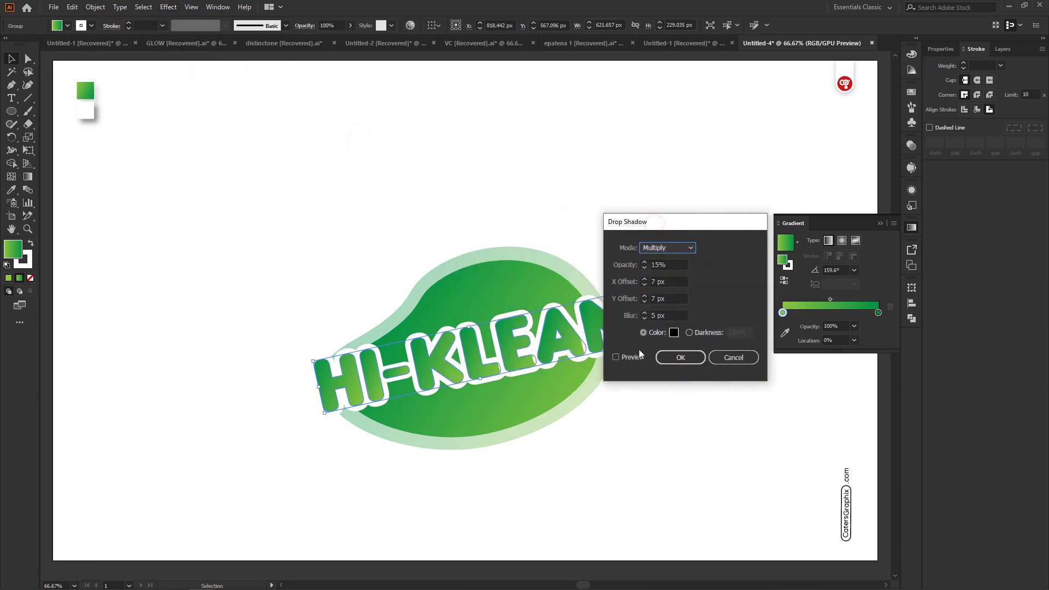
pyautogui.click(616, 356)
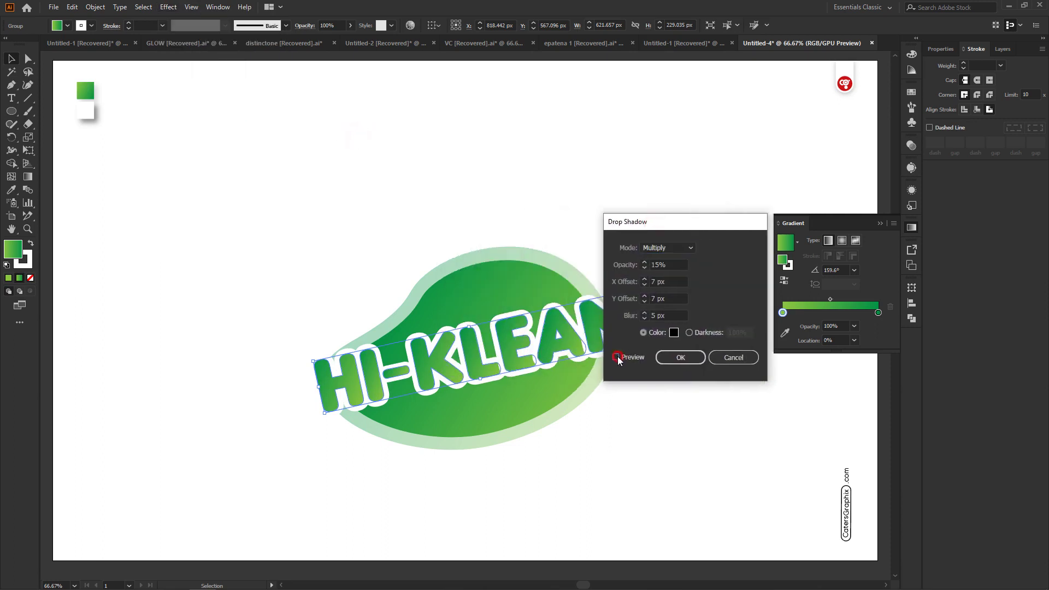
pyautogui.click(656, 263)
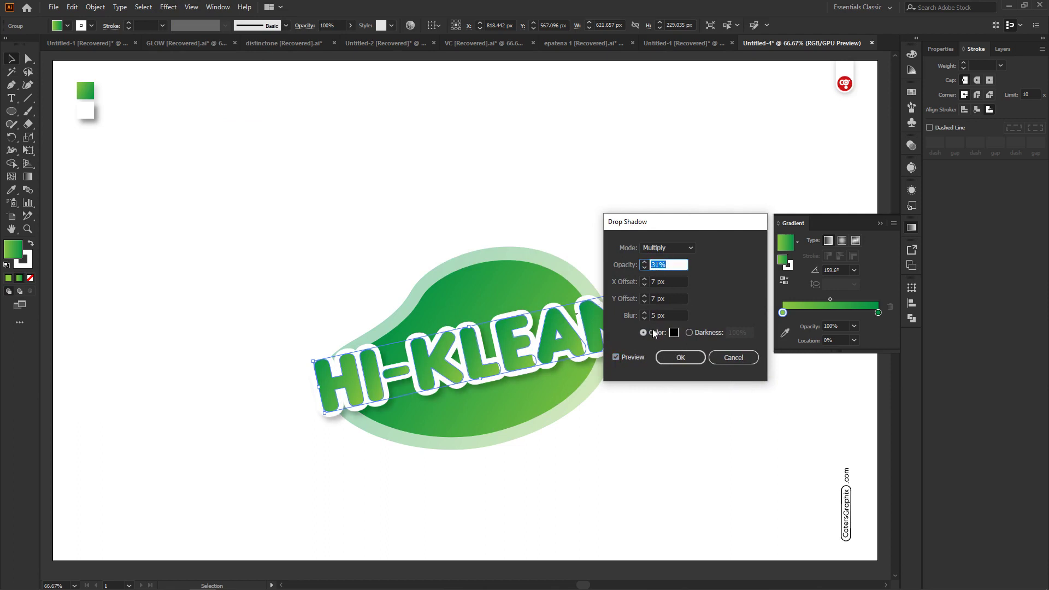
pyautogui.press('Down')
pyautogui.press('Down')
pyautogui.click(686, 356)
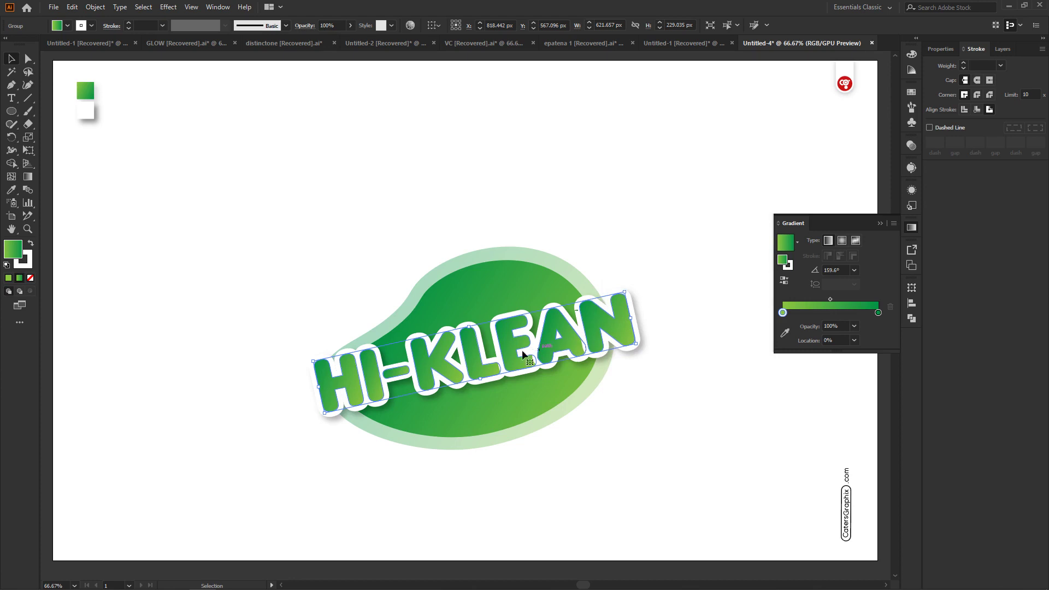
# Step: Zoom in on the lettering and round the inner corners of the H
pyautogui.click(282, 257)
pyautogui.hotkey('ctrl', '1')
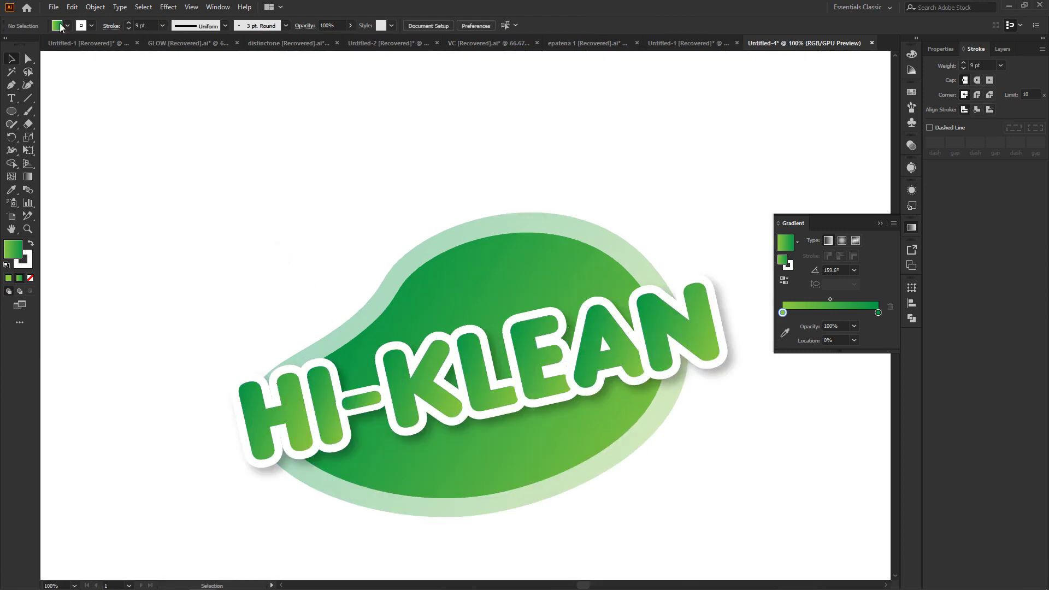
pyautogui.click(289, 426)
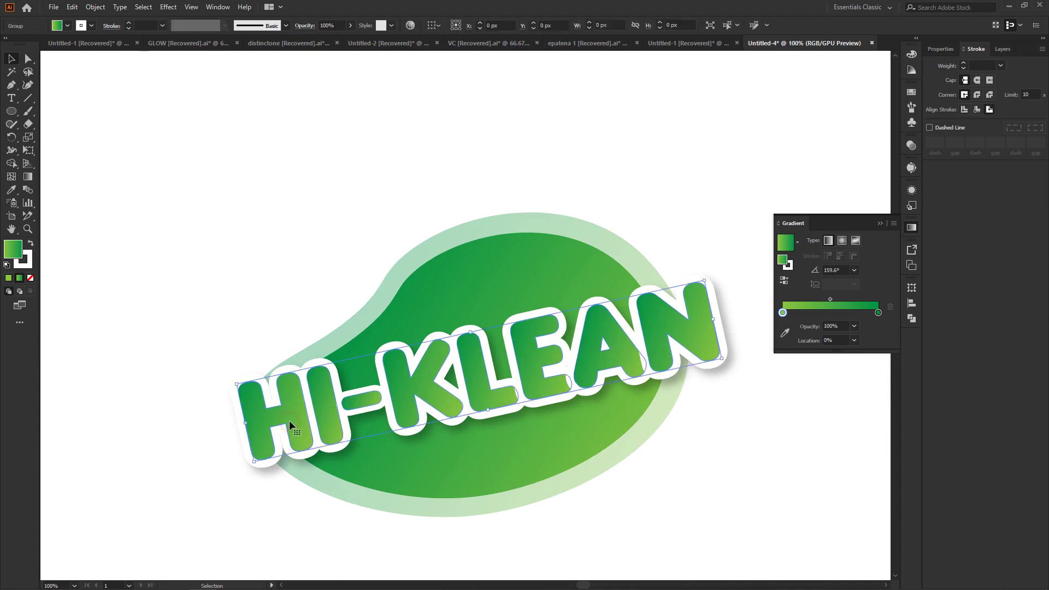
pyautogui.click(30, 58)
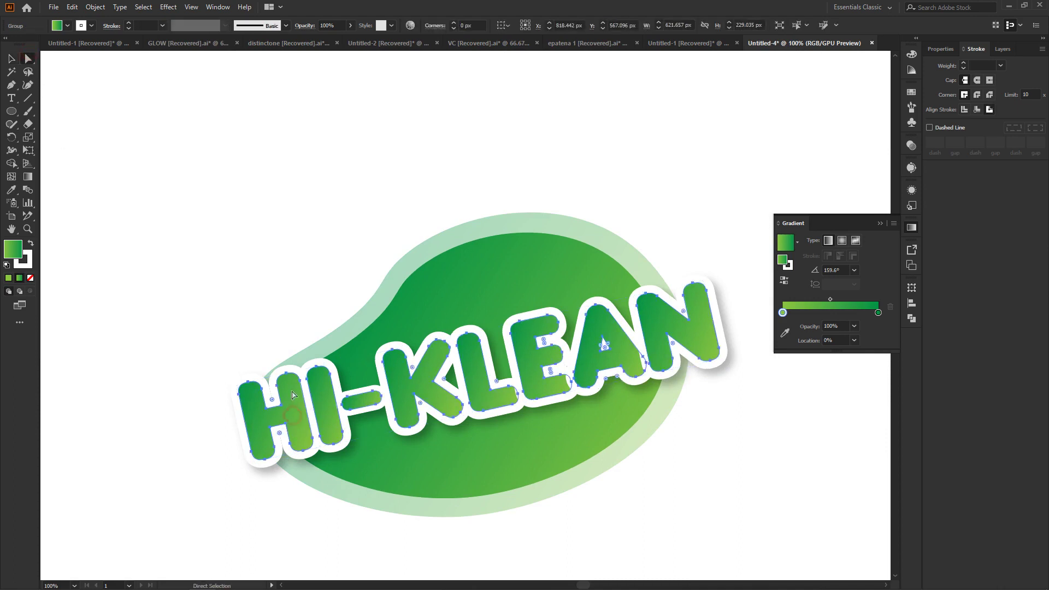
pyautogui.click(253, 276)
pyautogui.click(292, 416)
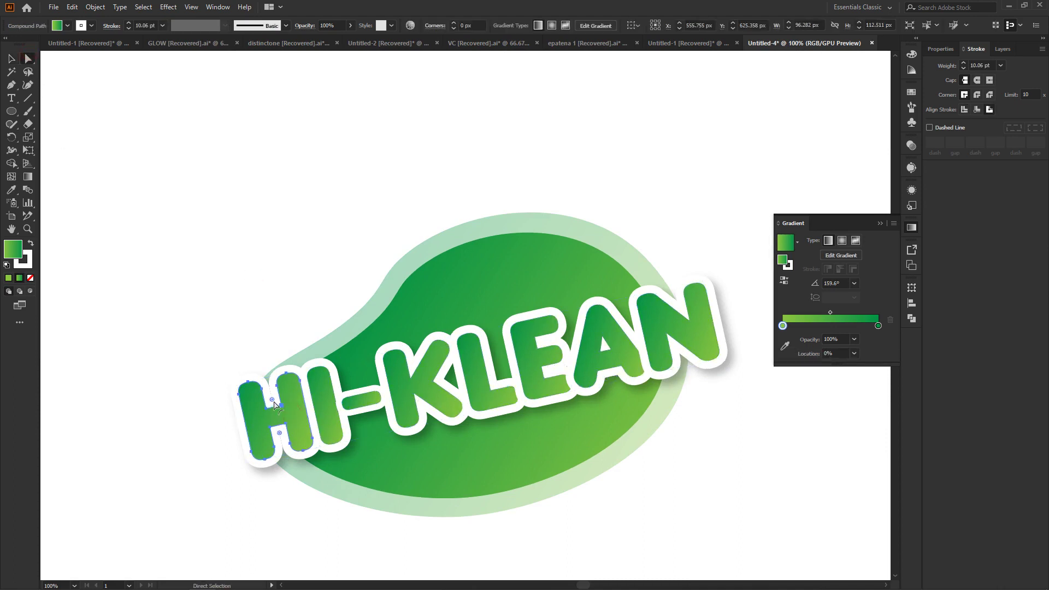
pyautogui.moveTo(274, 403); pyautogui.dragTo(268, 394)
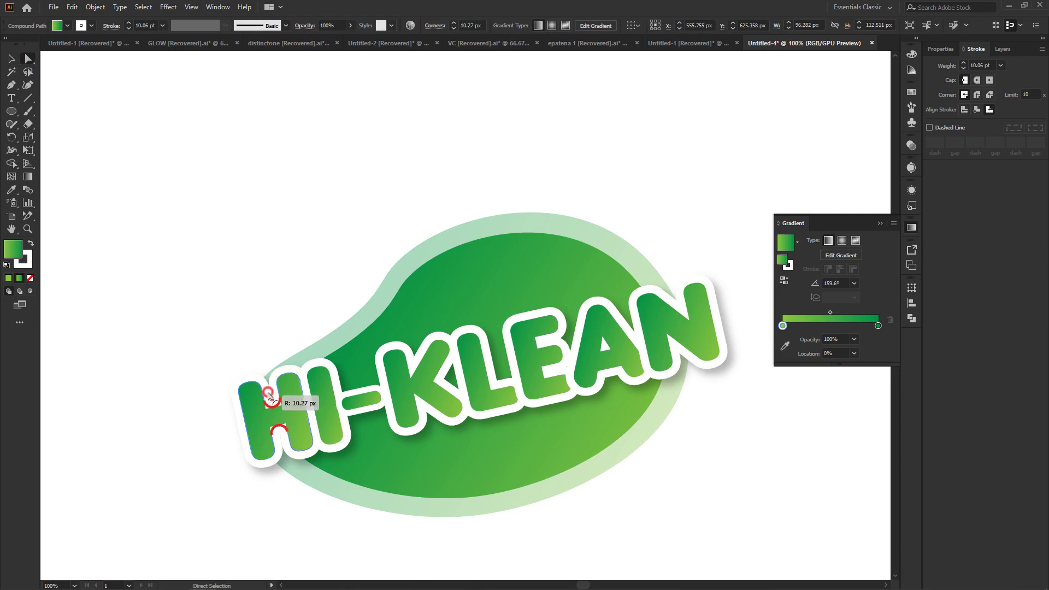
# Step: Round the corners of the K (about 6 px), L and E letters
pyautogui.click(432, 377)
pyautogui.moveTo(413, 361); pyautogui.dragTo(412, 368)
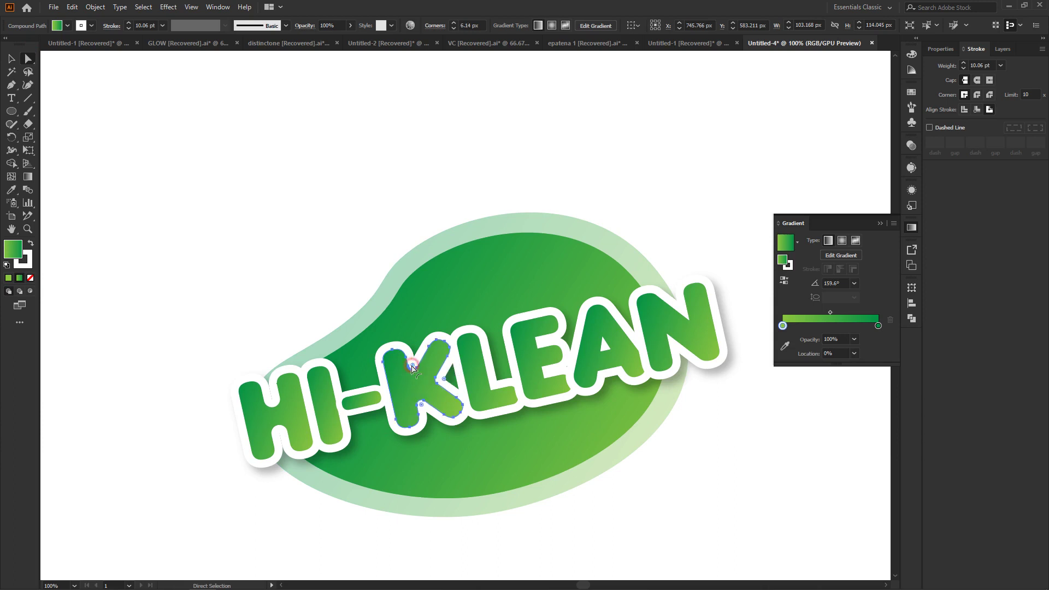
pyautogui.click(491, 400)
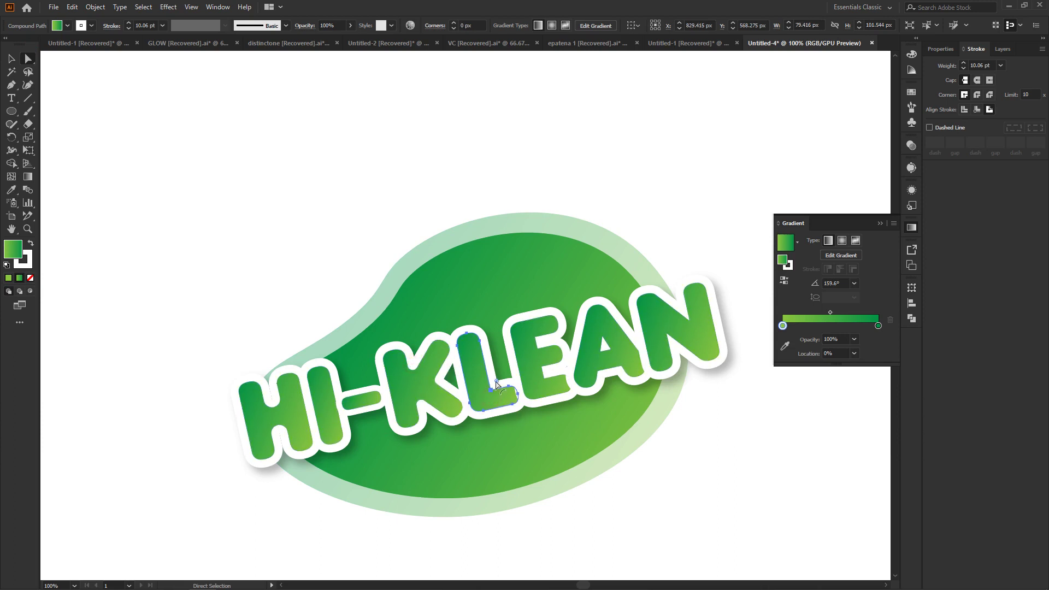
pyautogui.moveTo(505, 393); pyautogui.dragTo(532, 381)
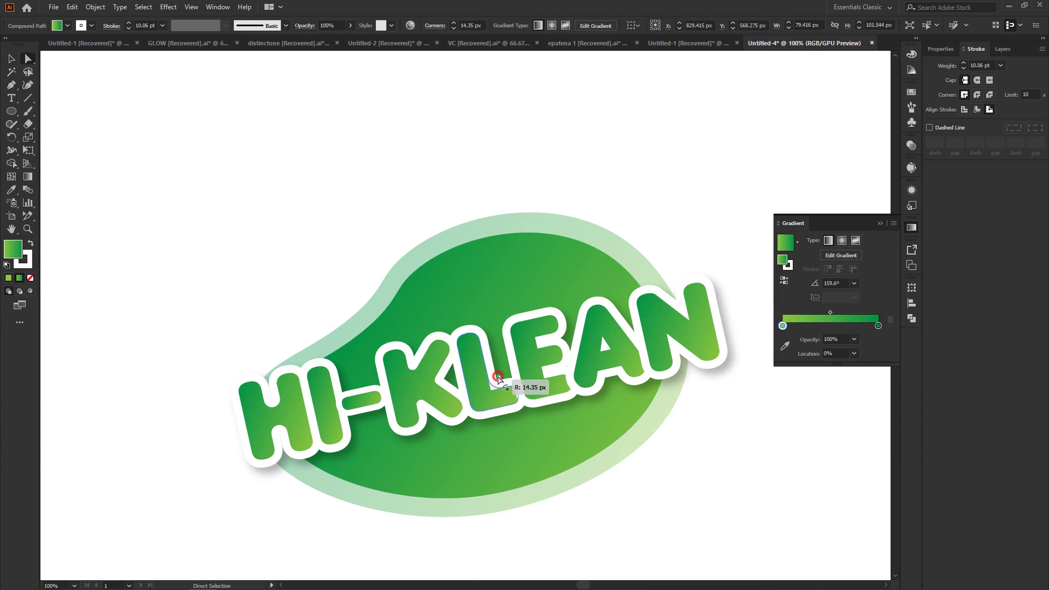
pyautogui.click(535, 378)
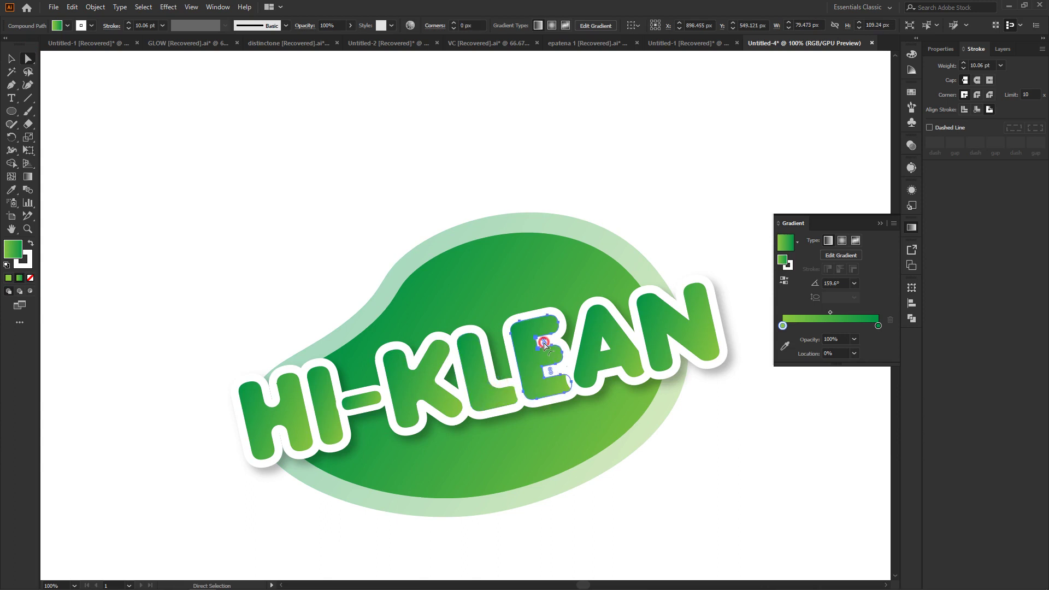
pyautogui.moveTo(544, 345); pyautogui.dragTo(552, 351)
# Step: Check the A and N letters, then deselect and zoom out to the whole artboard
pyautogui.click(590, 374)
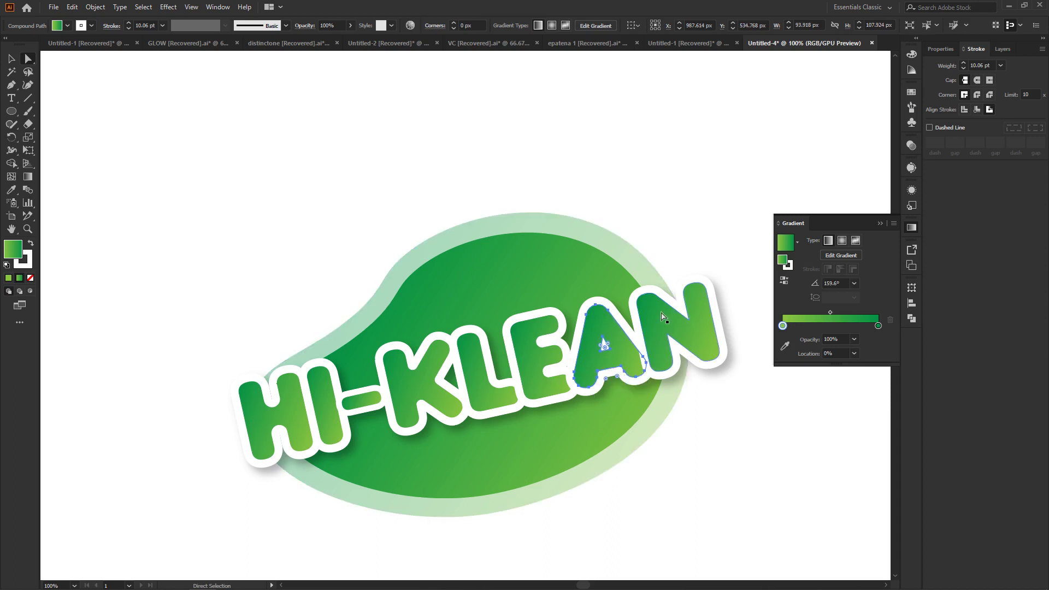
pyautogui.click(705, 150)
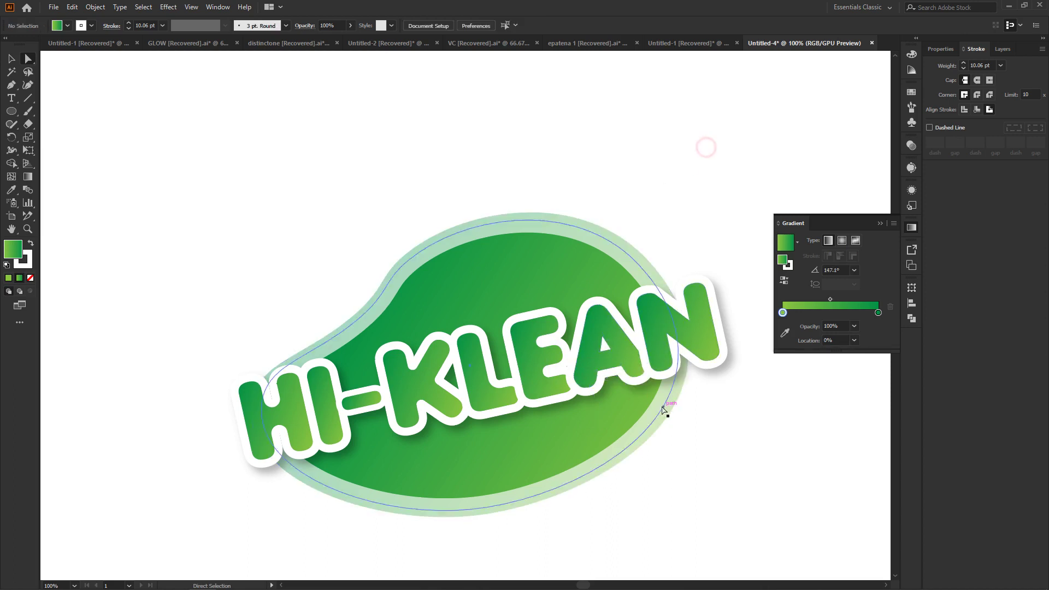
pyautogui.click(662, 344)
pyautogui.moveTo(668, 338); pyautogui.dragTo(670, 338)
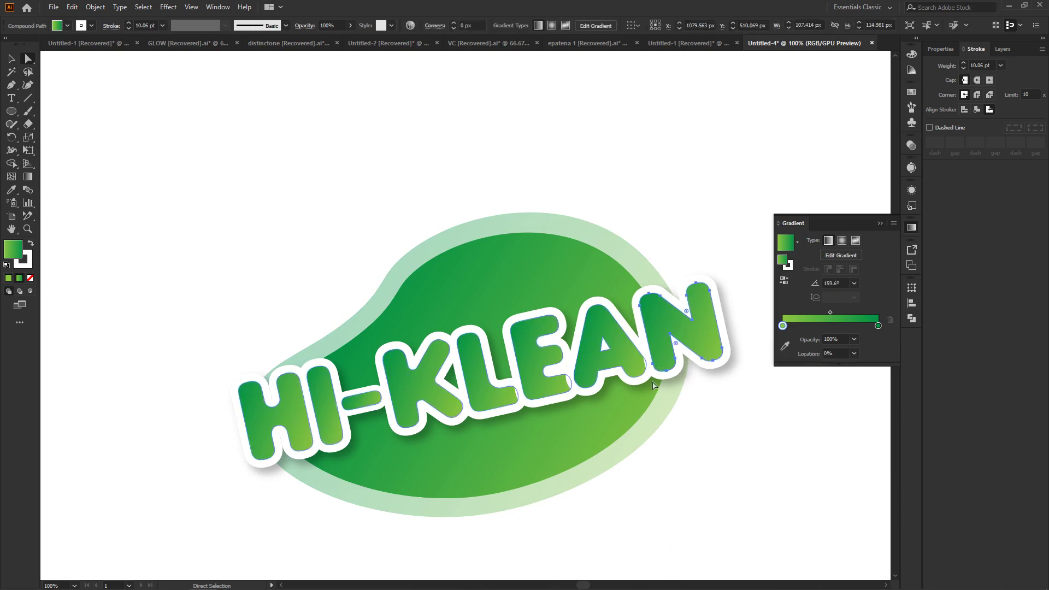
pyautogui.click(604, 346)
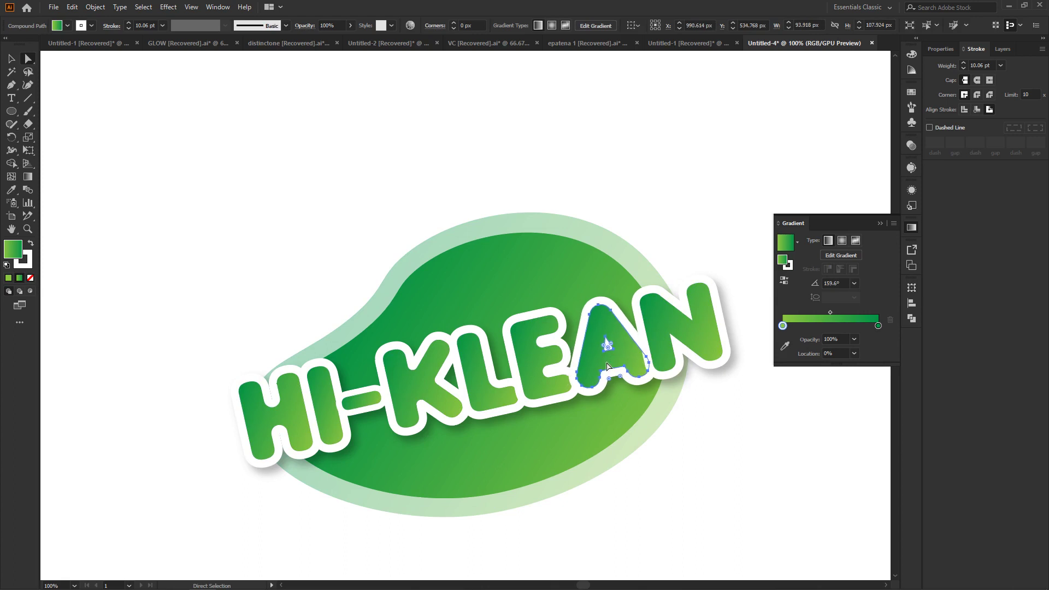
pyautogui.click(644, 152)
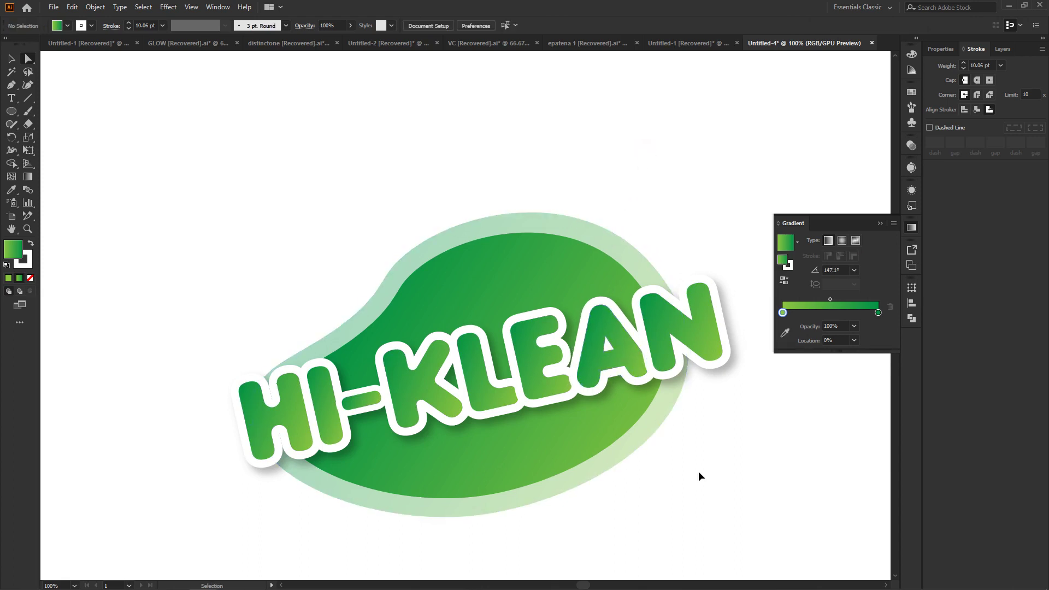
pyautogui.hotkey('ctrl', '-')
pyautogui.hotkey('ctrl', '-')
pyautogui.hotkey('ctrl', '=')
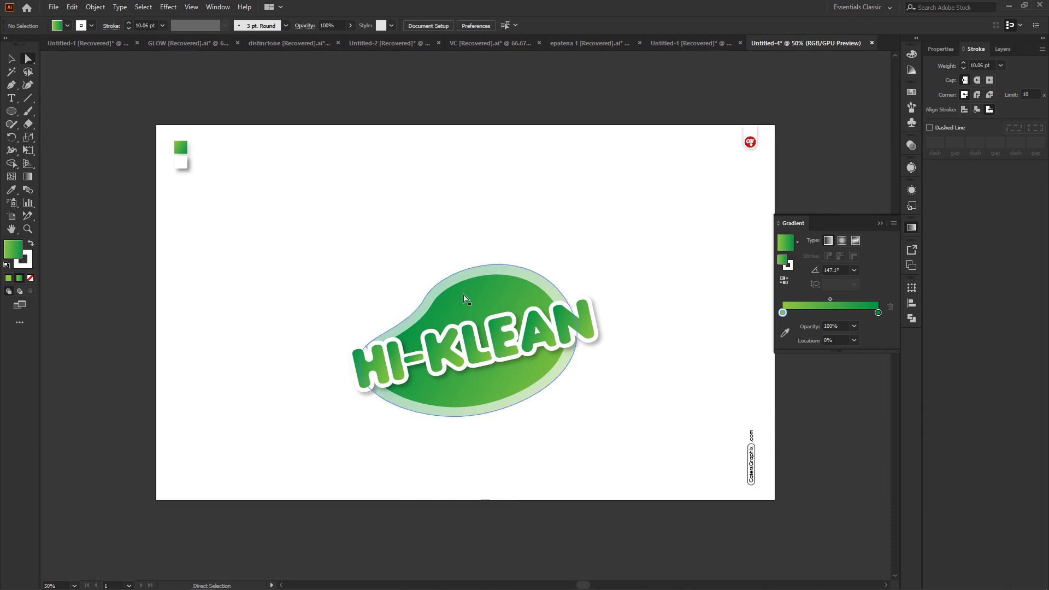
# Step: Select the whole HI-KLEAN group and nudge it slightly lower on the blob
pyautogui.click(574, 309)
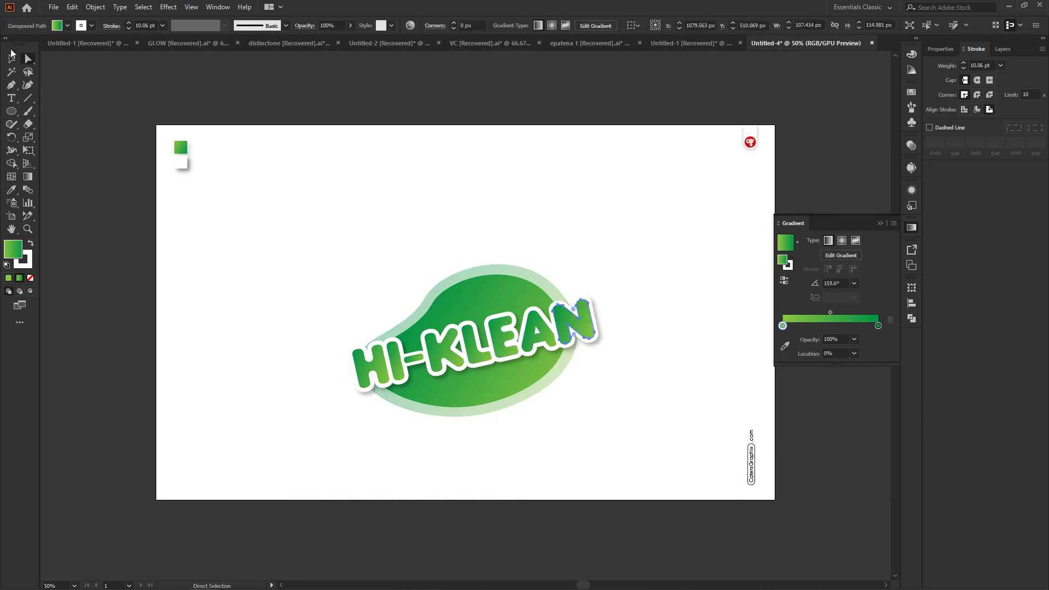
pyautogui.click(11, 57)
pyautogui.click(213, 277)
pyautogui.click(406, 373)
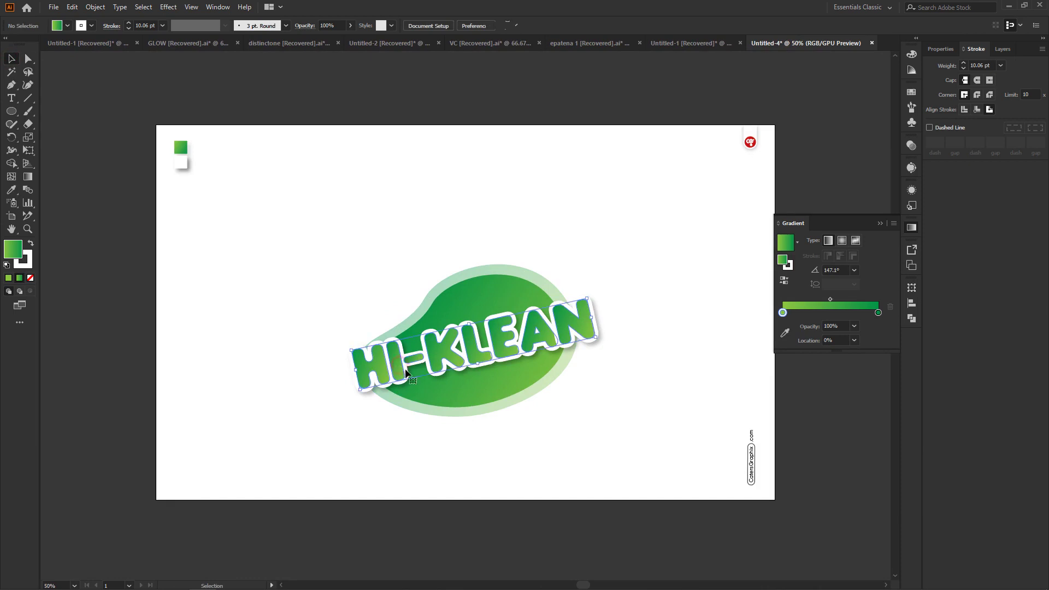
pyautogui.moveTo(516, 353); pyautogui.dragTo(518, 363)
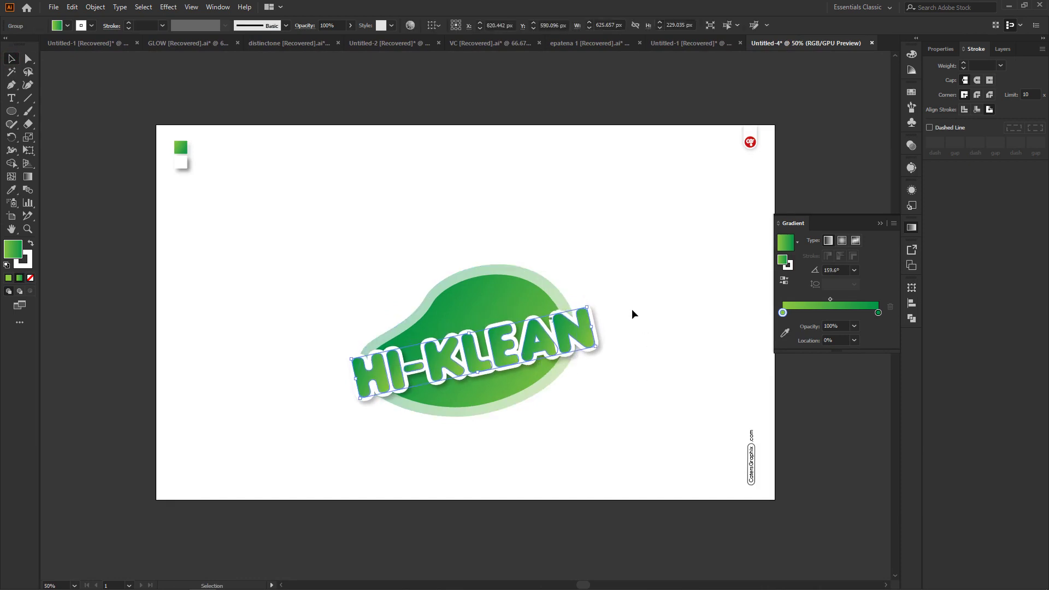
pyautogui.press('Down')
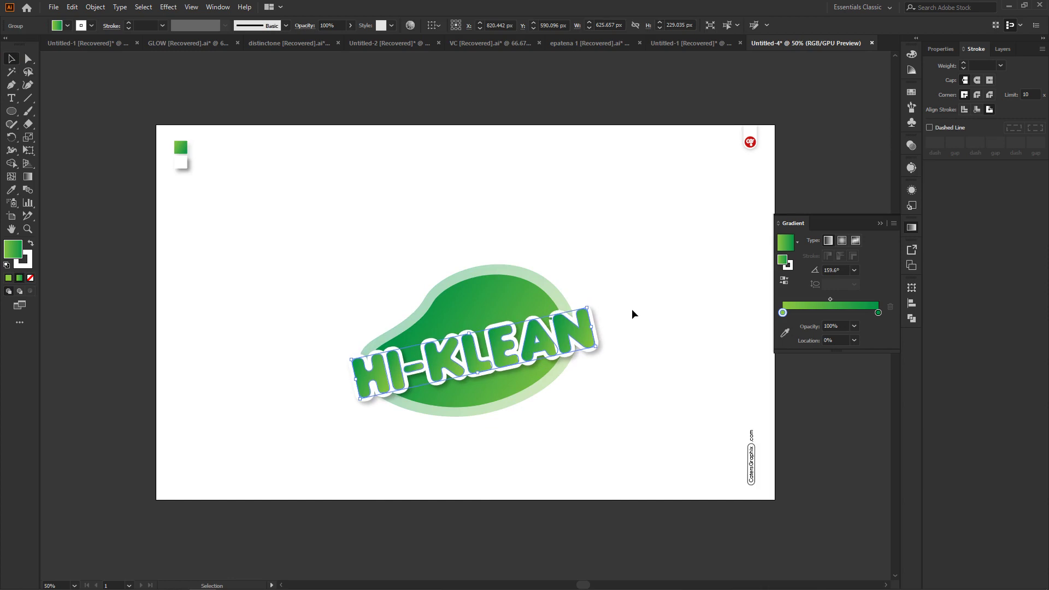
pyautogui.press('Down')
pyautogui.press('Down')
pyautogui.press('Down')
pyautogui.press('Down')
pyautogui.click(623, 270)
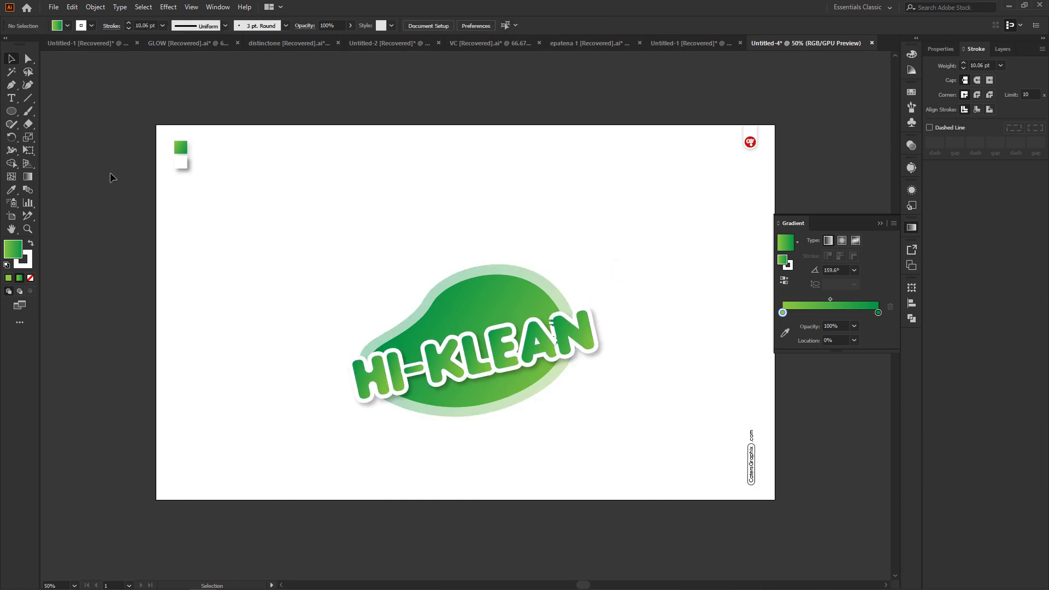
# Step: Draw a tall gradient ellipse left of the logo and sharpen its top and bottom into leaf tips
pyautogui.click(12, 112)
pyautogui.moveTo(302, 208); pyautogui.dragTo(342, 293)
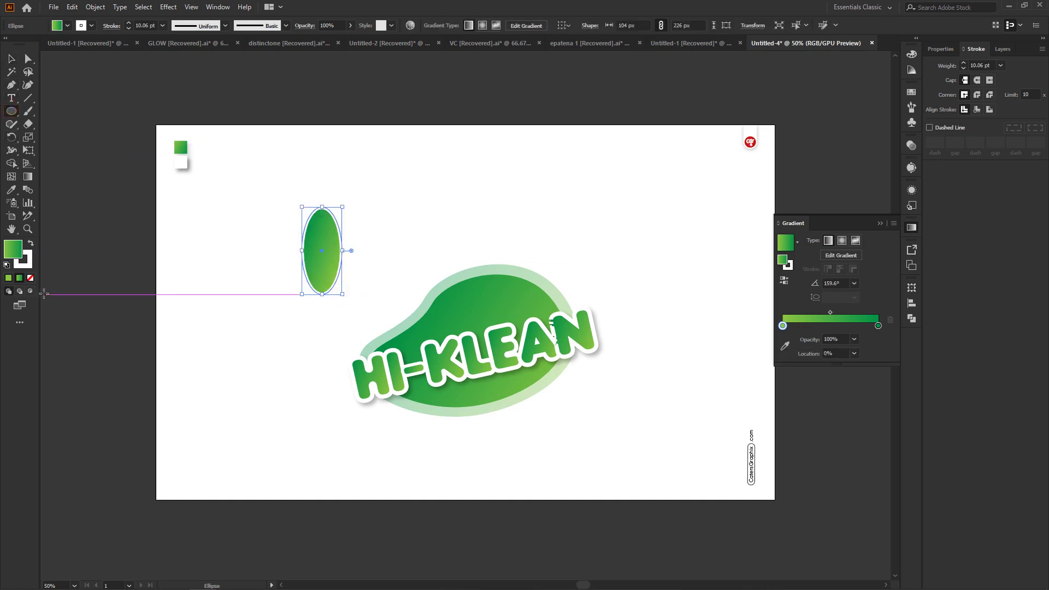
pyautogui.click(30, 278)
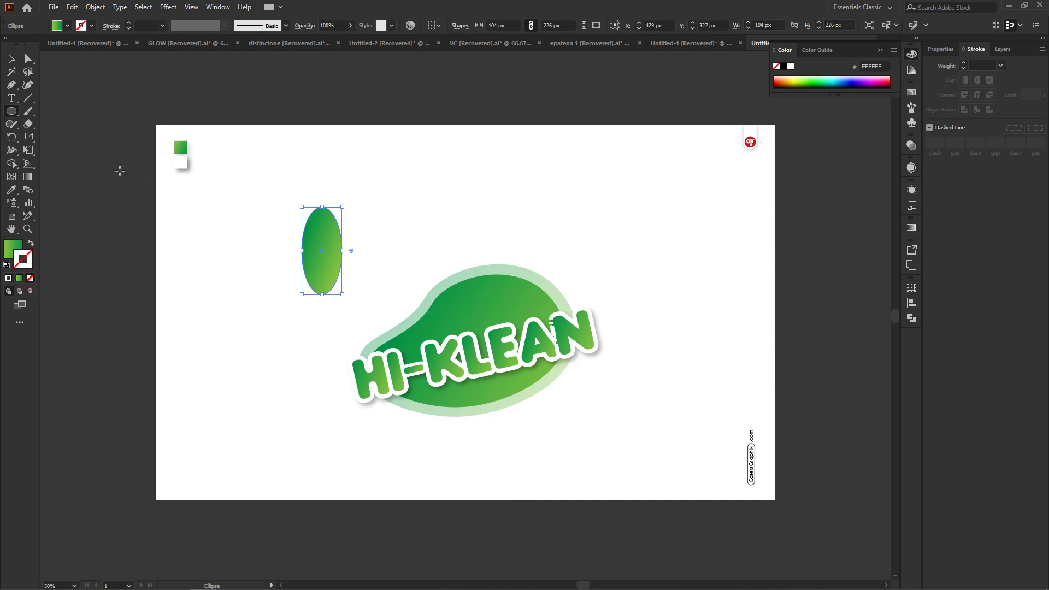
pyautogui.click(28, 85)
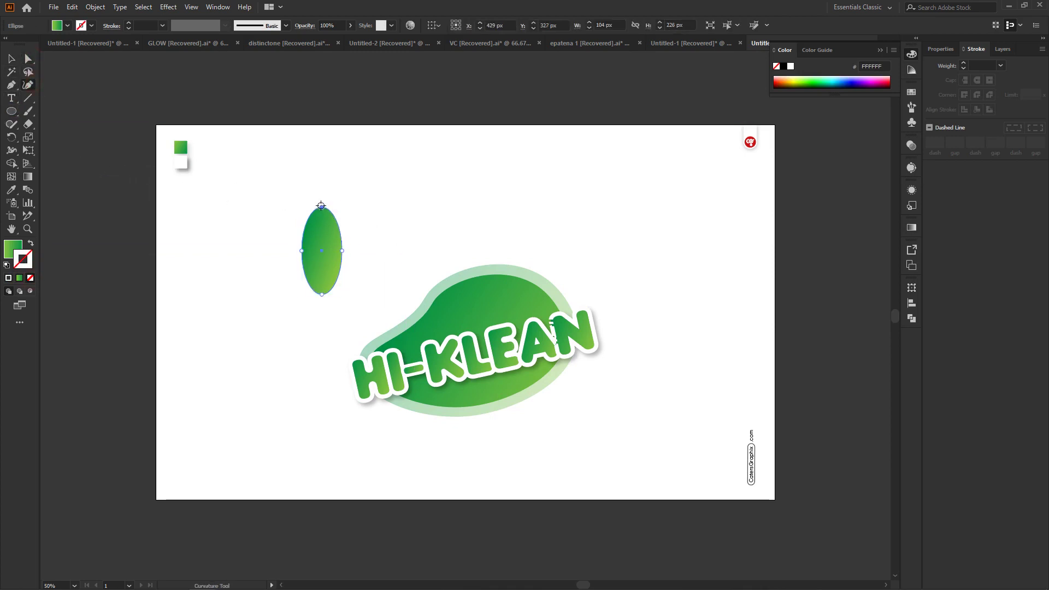
pyautogui.doubleClick(321, 205)
pyautogui.doubleClick(321, 295)
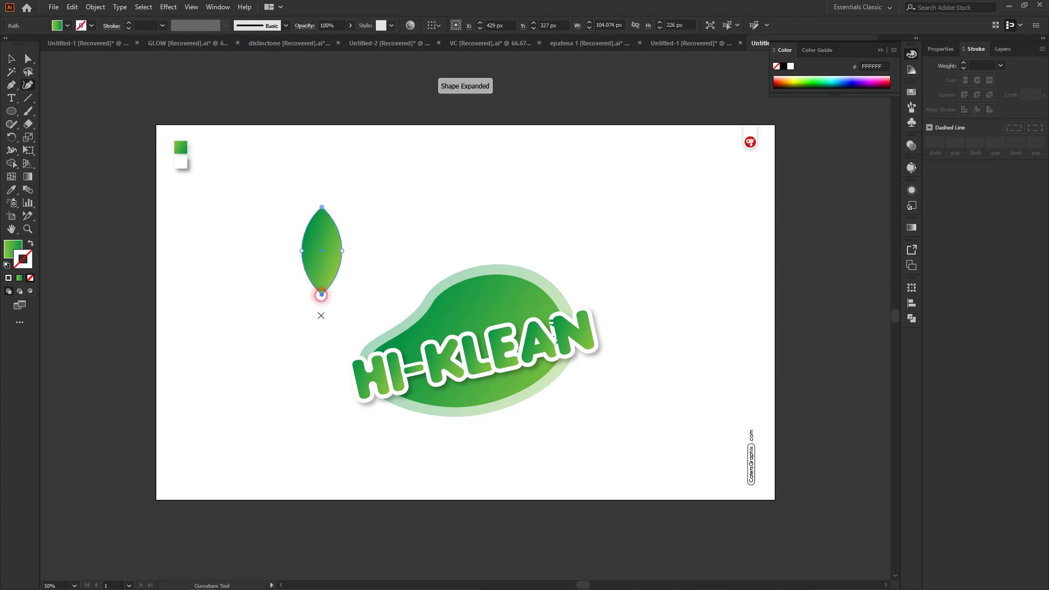
# Step: Widen the leaf slightly on both sides and begin a thin spike from its bottom tip
pyautogui.hotkey('ctrl', '1')
pyautogui.hotkey('ctrl', '+')
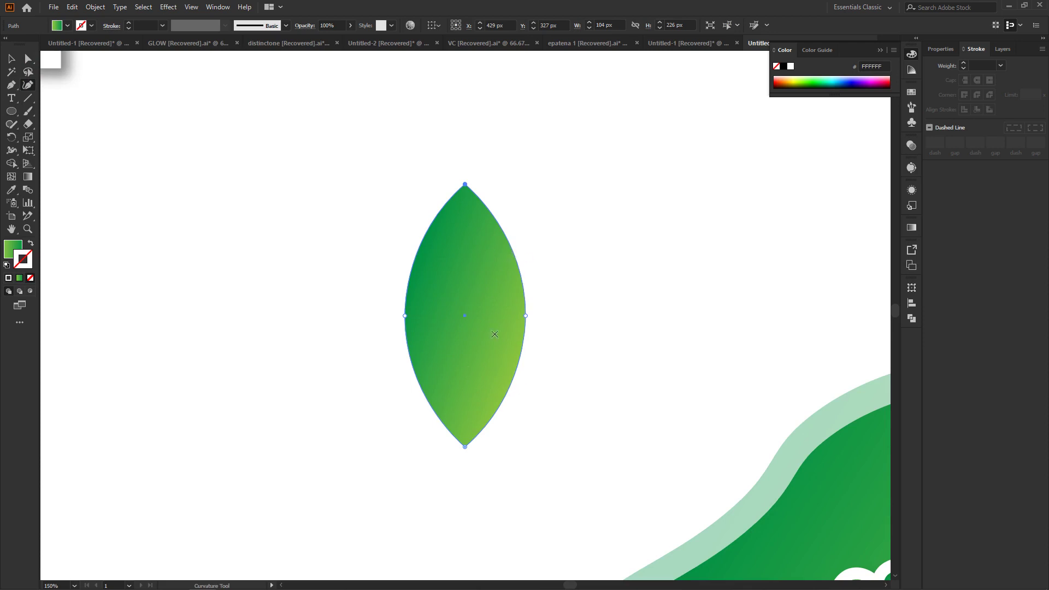
pyautogui.moveTo(526, 317); pyautogui.dragTo(529, 317)
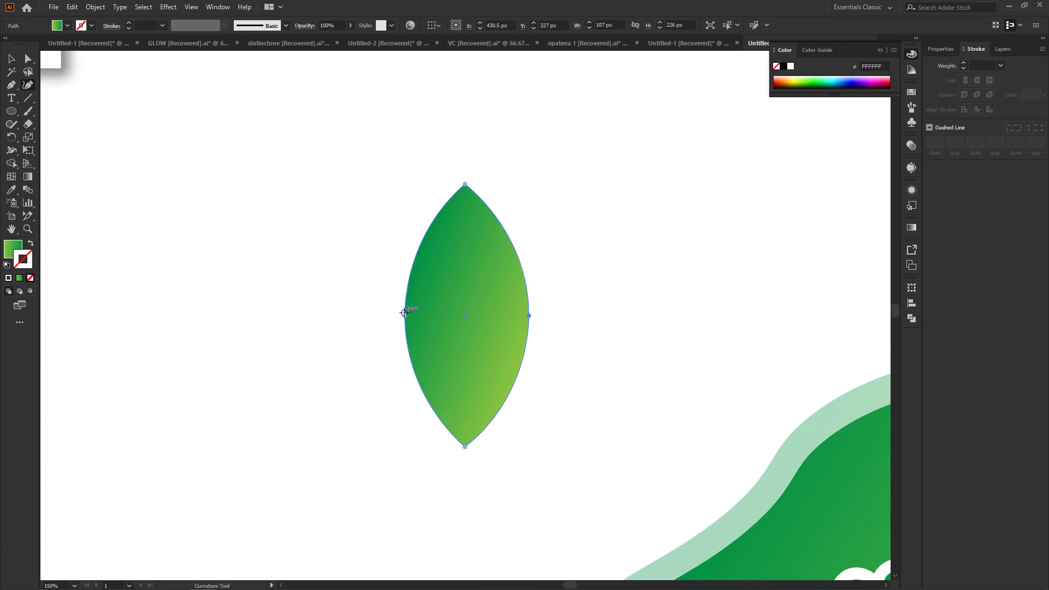
pyautogui.moveTo(404, 315); pyautogui.dragTo(400, 315)
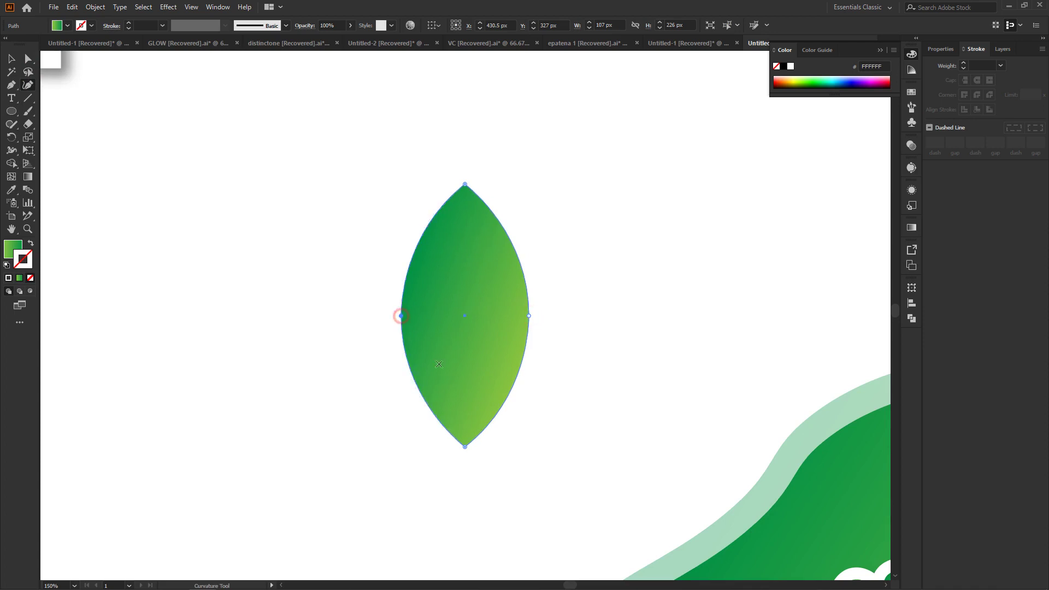
pyautogui.click(11, 85)
pyautogui.moveTo(459, 451); pyautogui.dragTo(465, 303)
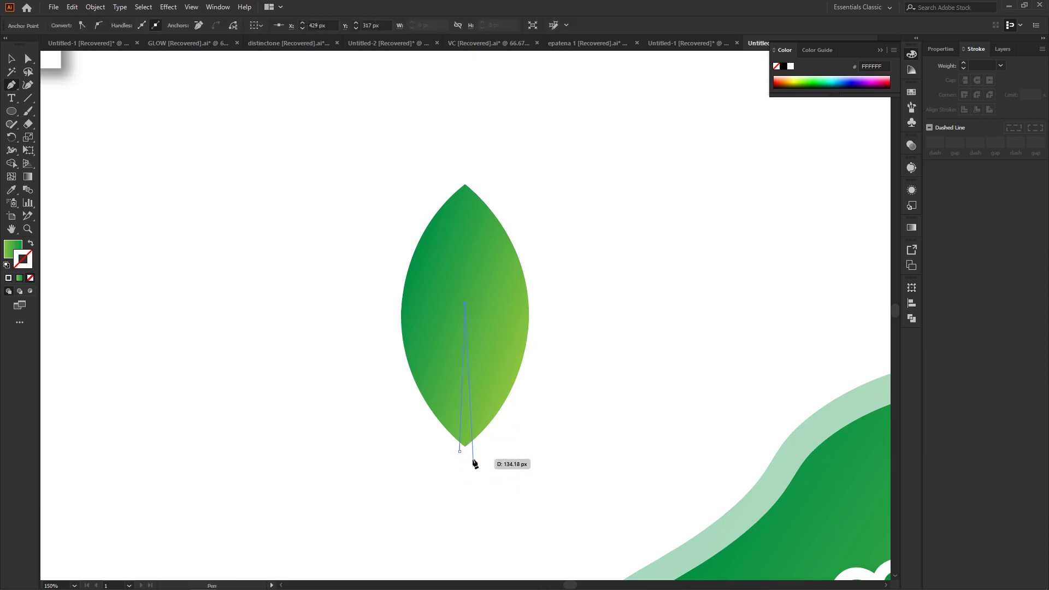
# Step: Close the thin triangle and cut it out of the leaf with Shape Builder
pyautogui.click(471, 450)
pyautogui.click(458, 451)
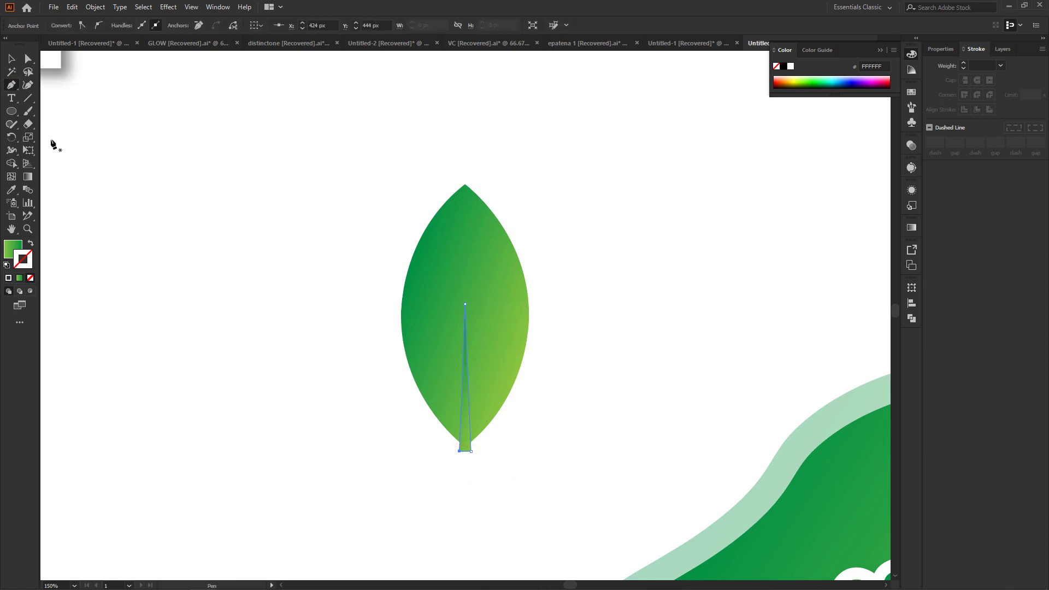
pyautogui.click(28, 59)
pyautogui.click(445, 216)
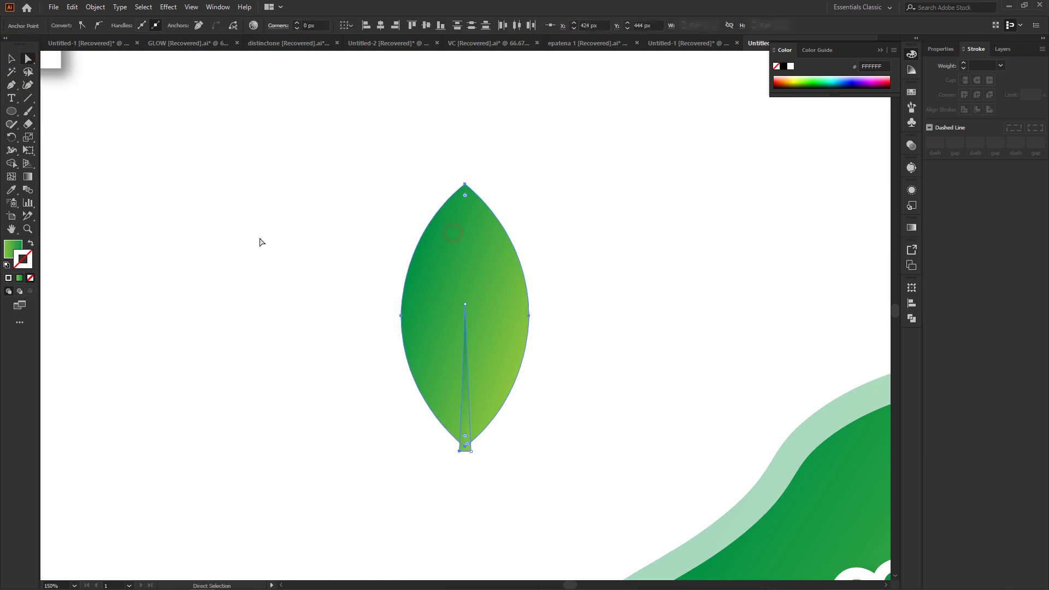
pyautogui.click(15, 163)
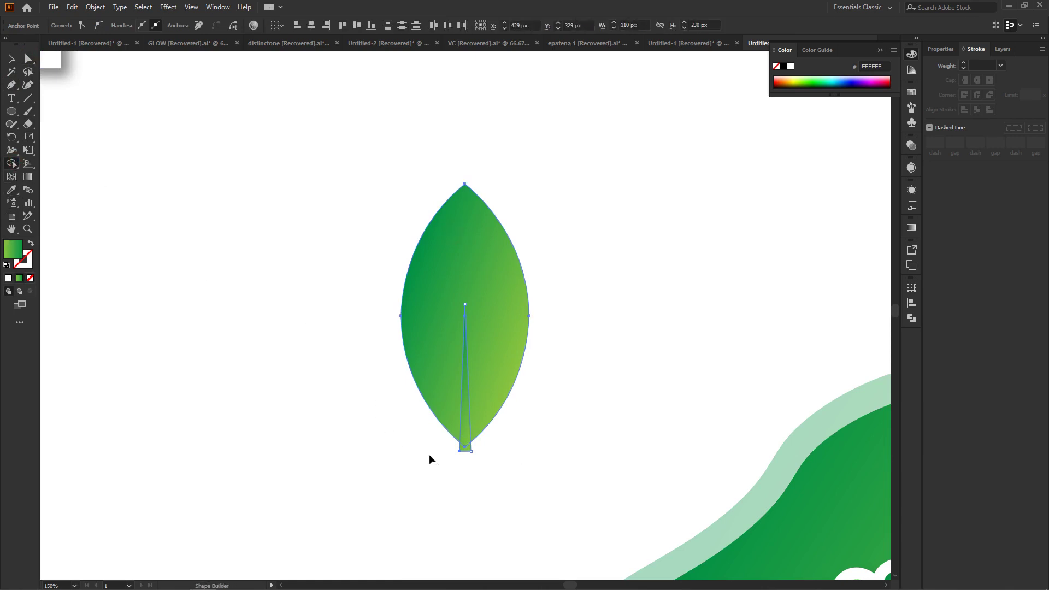
pyautogui.keyDown('alt'); pyautogui.click(464, 445); pyautogui.keyUp('alt')
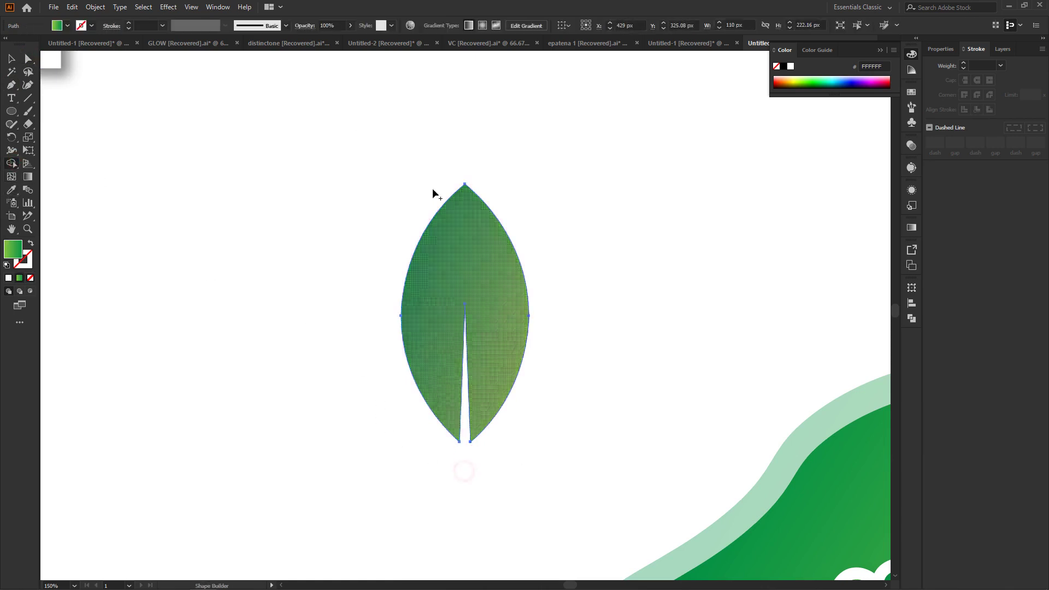
# Step: Redraw the notched leaf's gradient diagonally from above the tip downward, then deselect
pyautogui.click(29, 58)
pyautogui.click(763, 323)
pyautogui.click(496, 279)
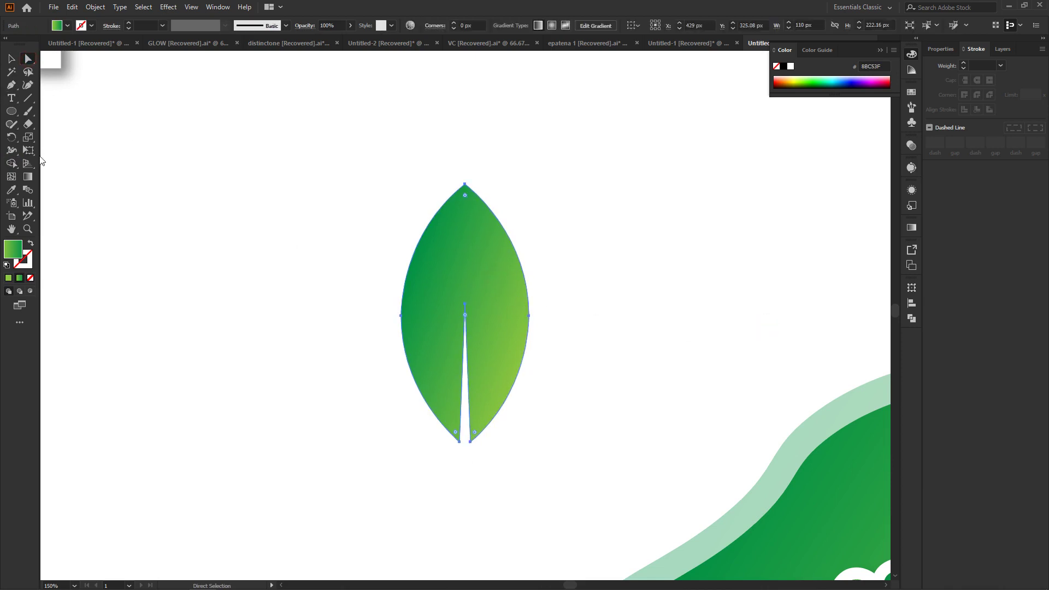
pyautogui.click(28, 176)
pyautogui.moveTo(431, 220); pyautogui.dragTo(501, 418)
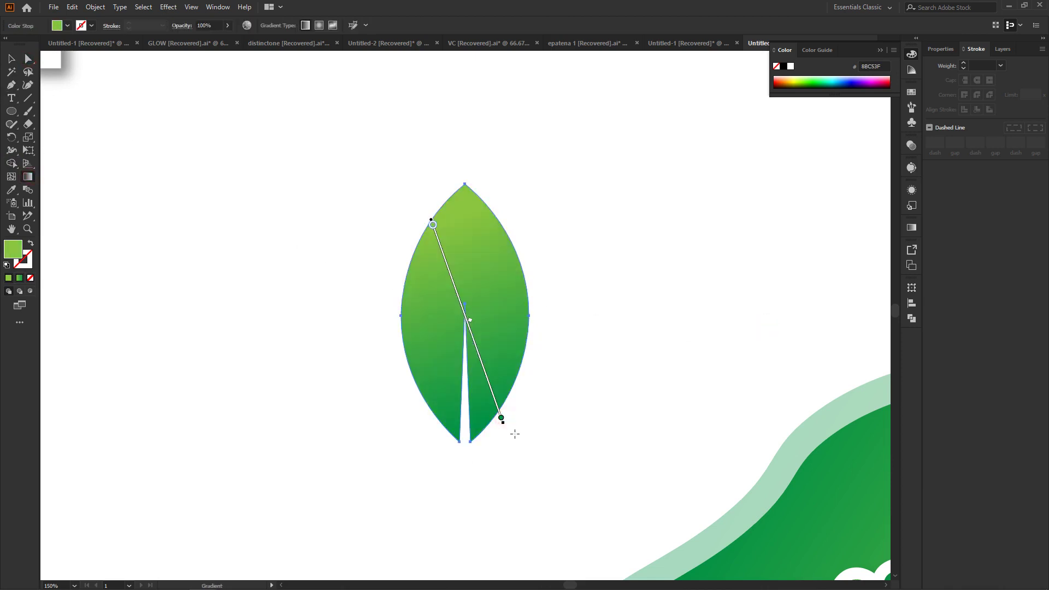
pyautogui.moveTo(427, 159); pyautogui.dragTo(490, 414)
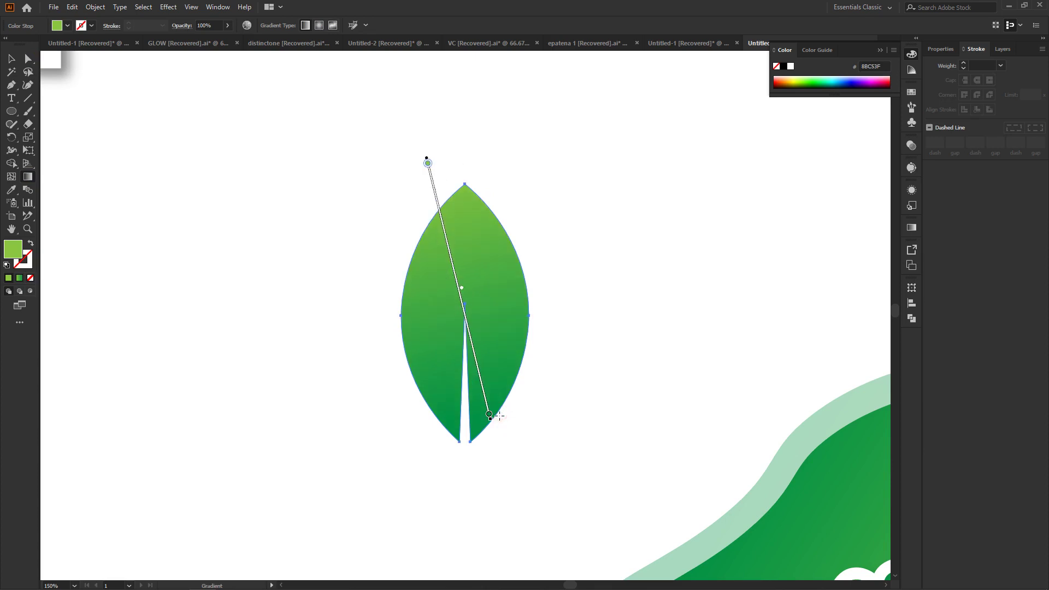
pyautogui.click(28, 59)
pyautogui.click(583, 312)
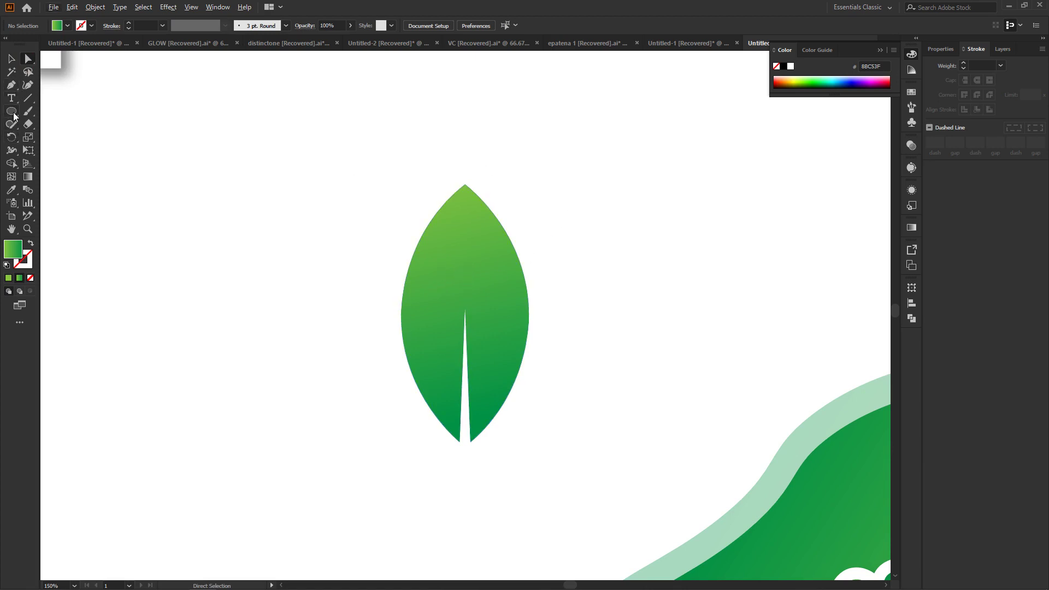
# Step: Draw a tall thin triangle to the right of the leaf
pyautogui.click(11, 84)
pyautogui.click(641, 131)
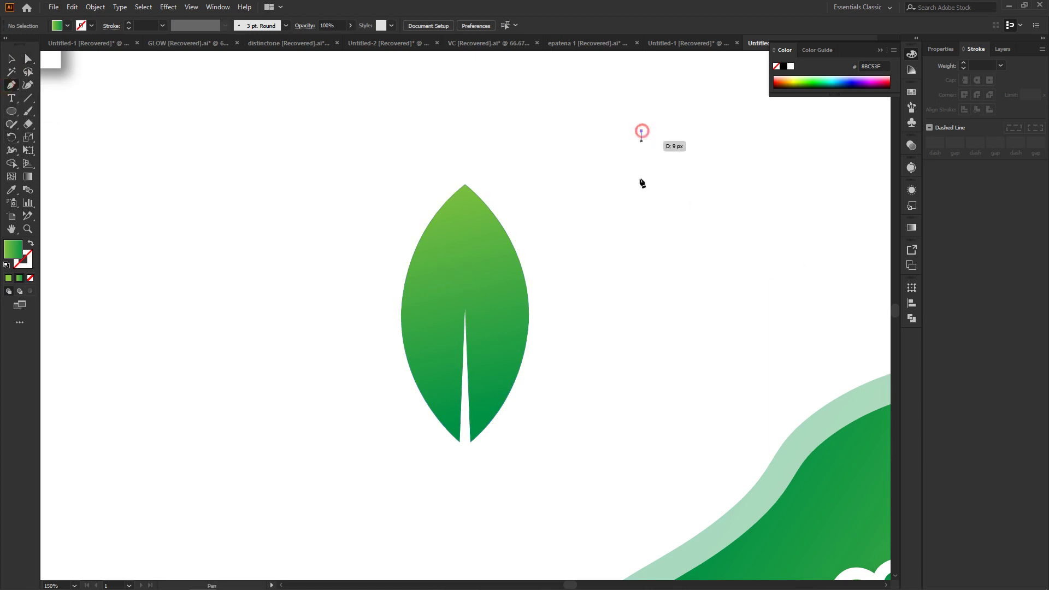
pyautogui.click(611, 232)
pyautogui.click(667, 343)
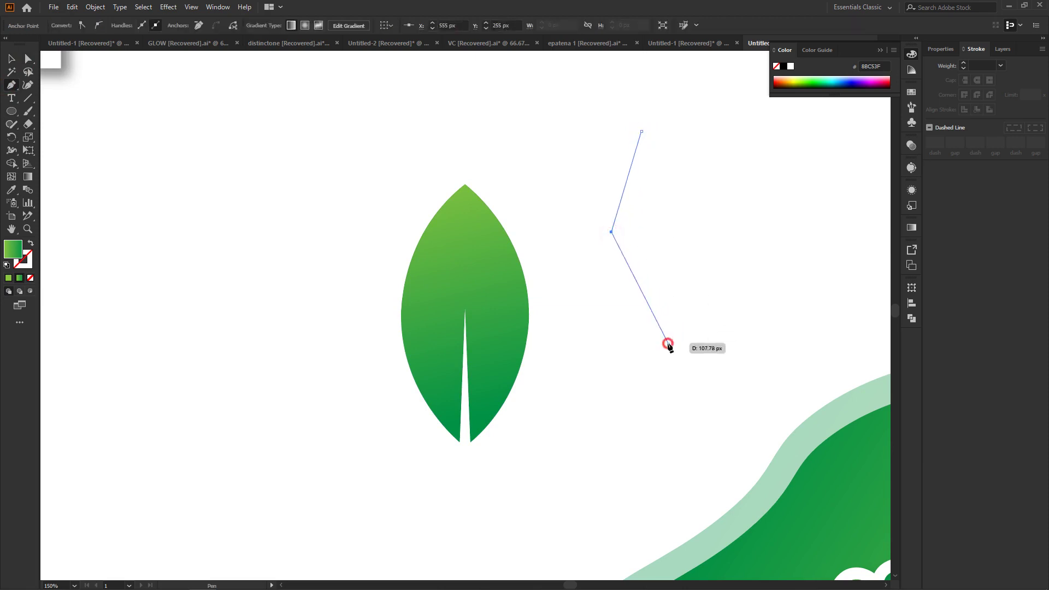
pyautogui.click(642, 132)
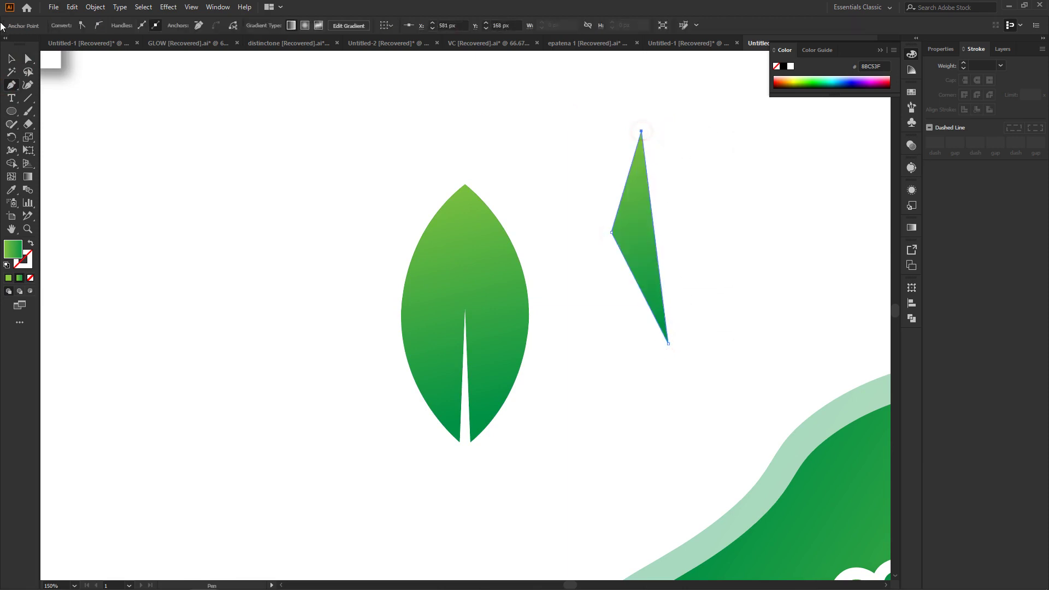
# Step: Smooth the triangle's left corner and bend its right side inward into a crescent
pyautogui.click(27, 85)
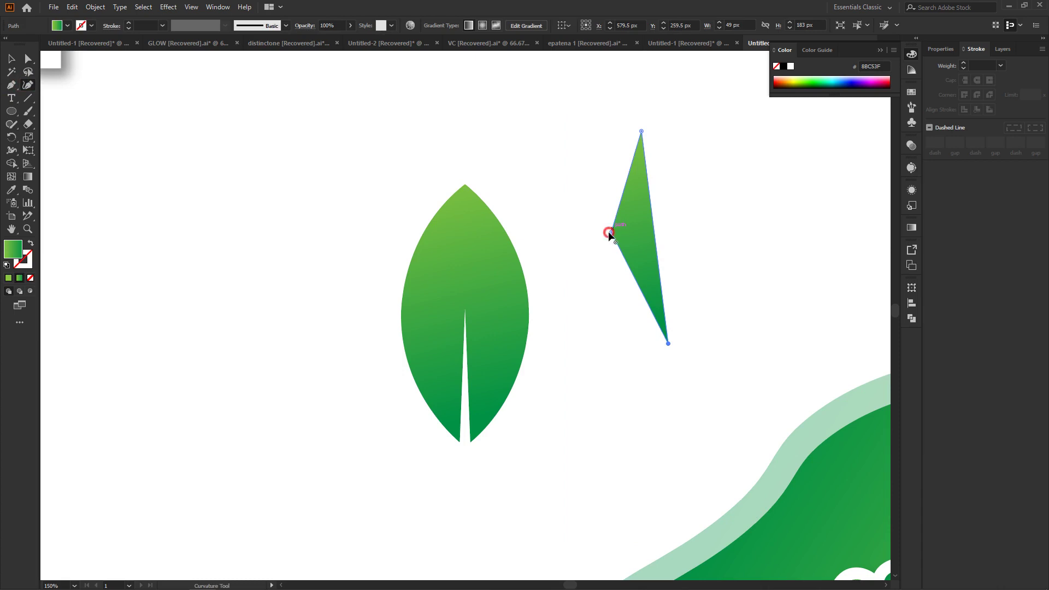
pyautogui.doubleClick(610, 232)
pyautogui.click(641, 131)
pyautogui.click(628, 239)
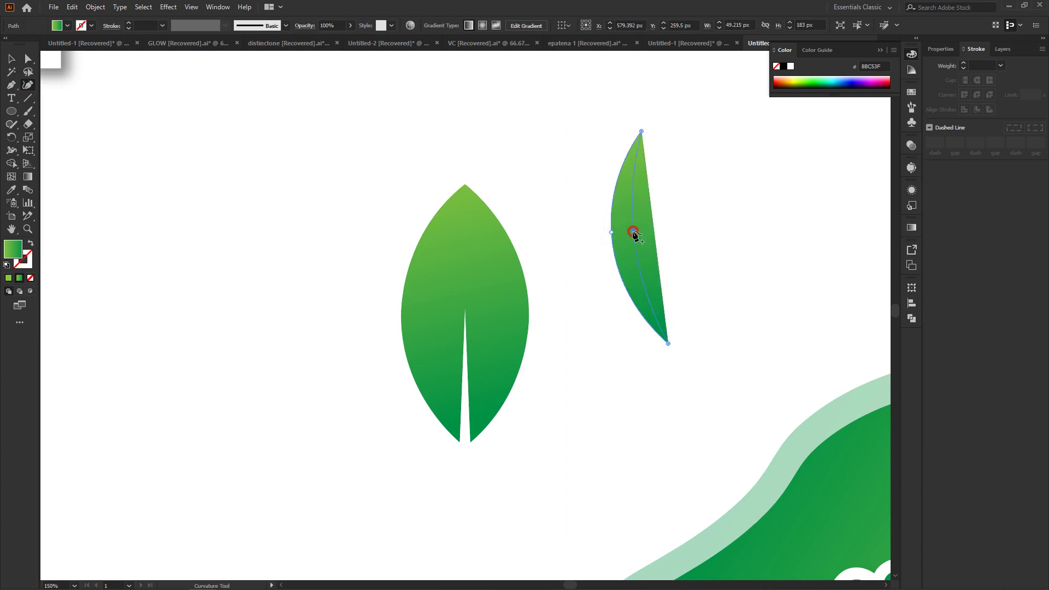
pyautogui.moveTo(628, 238); pyautogui.dragTo(629, 237)
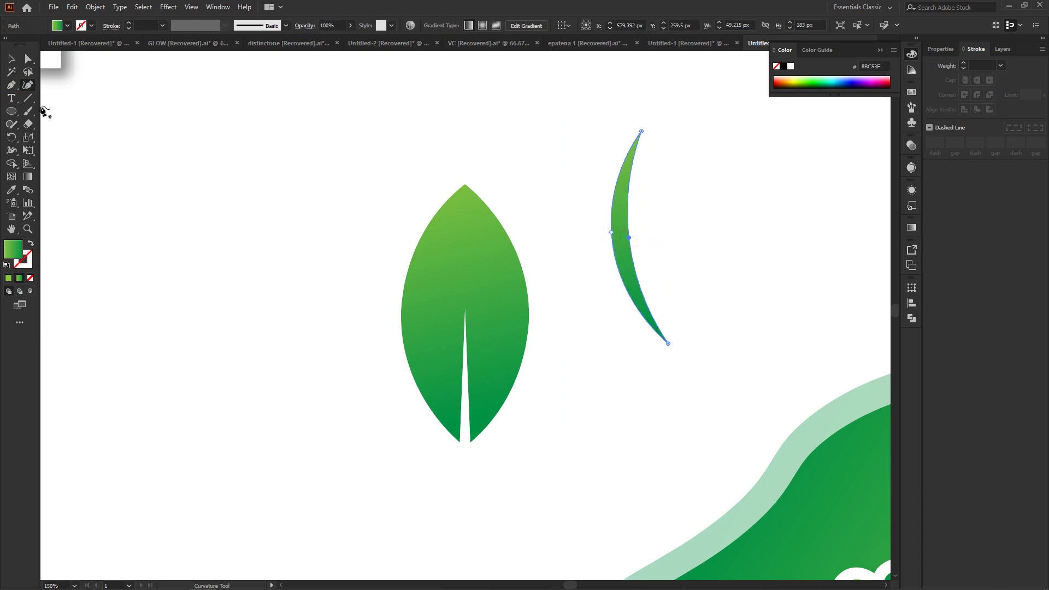
# Step: Fill the crescent with white, then reselect it and reopen the fill colour picker
pyautogui.click(8, 278)
pyautogui.doubleClick(13, 249)
pyautogui.moveTo(409, 256); pyautogui.dragTo(371, 227)
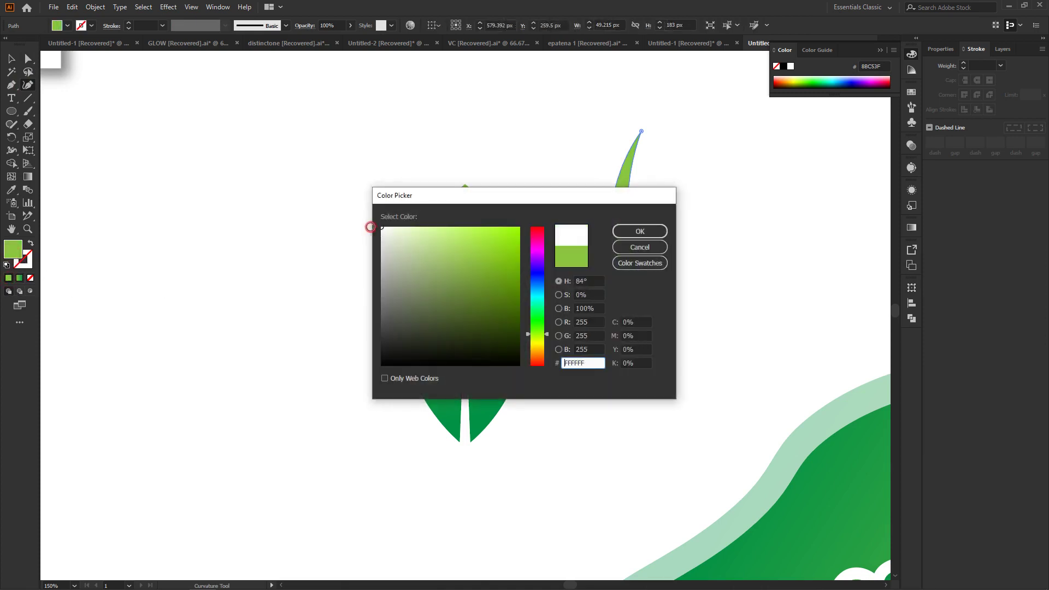
pyautogui.click(639, 231)
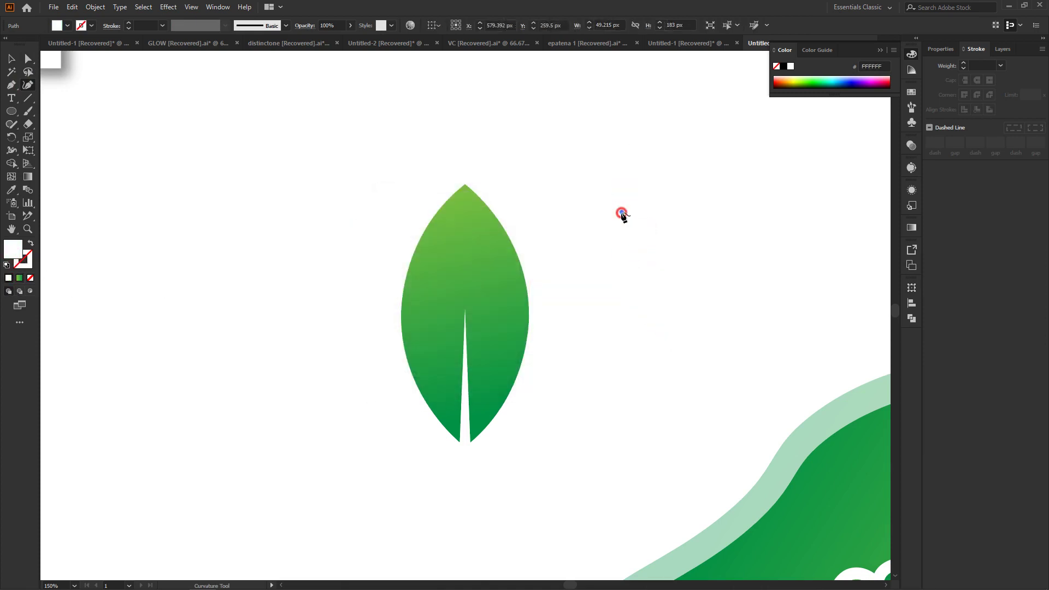
pyautogui.click(627, 237)
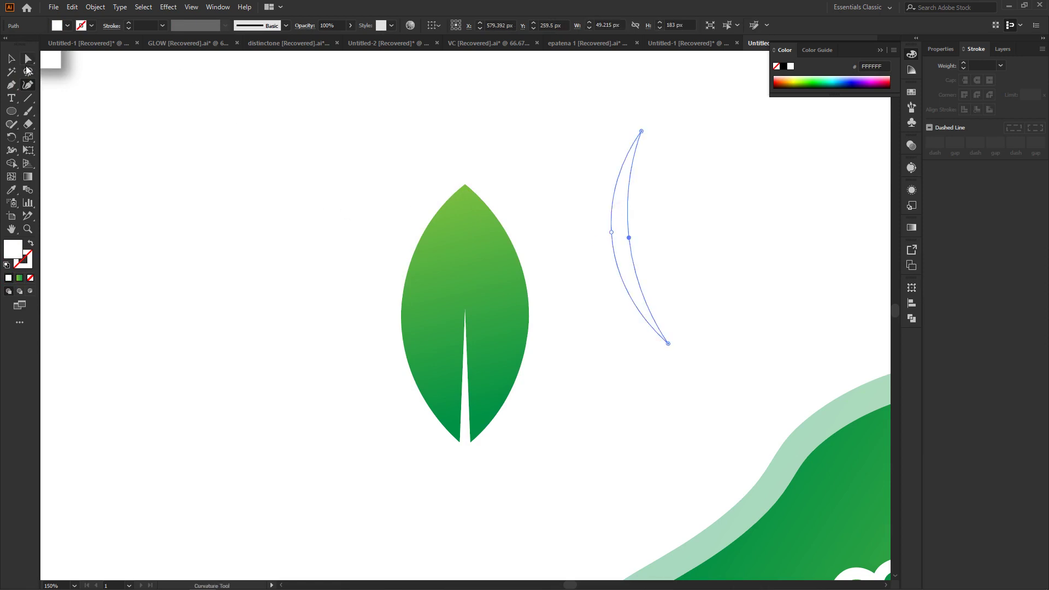
pyautogui.doubleClick(12, 252)
# Step: Change the crescent's fill to black and set its opacity to 15%
pyautogui.moveTo(437, 246); pyautogui.dragTo(377, 373)
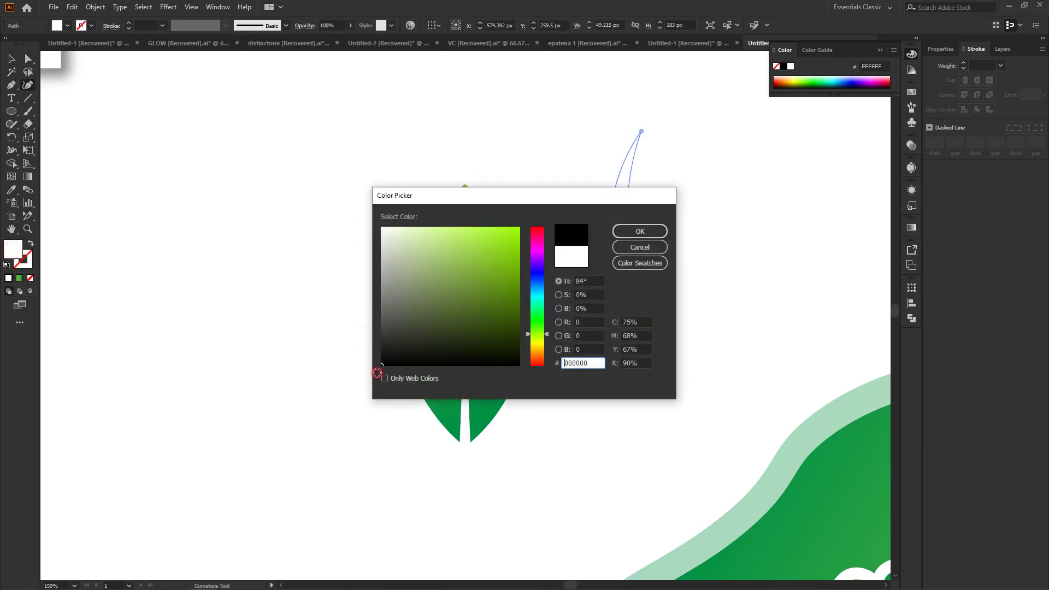
pyautogui.click(639, 231)
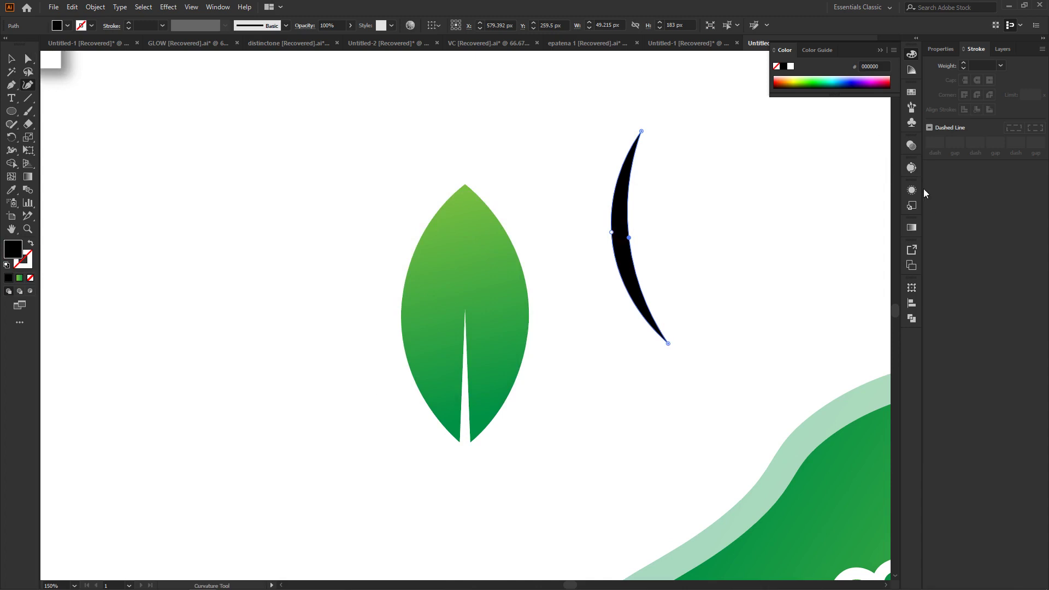
pyautogui.click(911, 145)
pyautogui.click(885, 157)
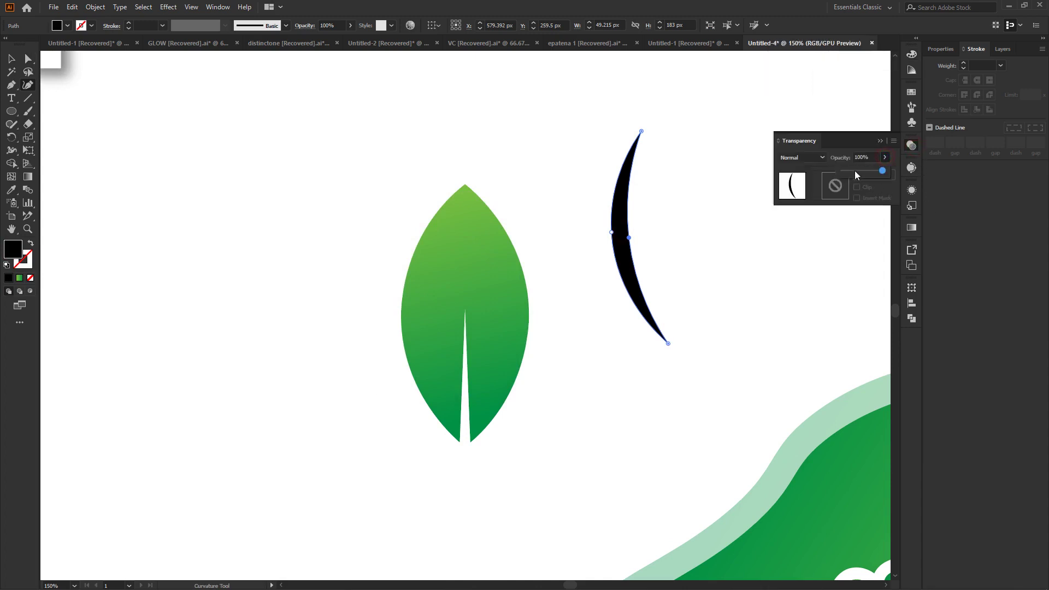
pyautogui.moveTo(855, 171); pyautogui.dragTo(850, 173)
pyautogui.click(880, 141)
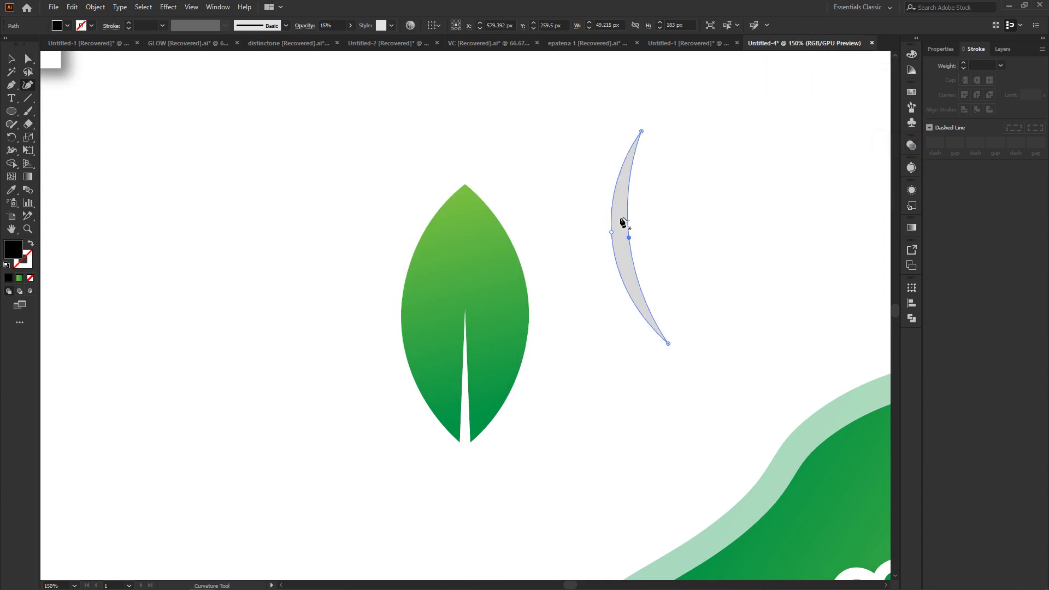
# Step: Move, scale, rotate and stretch the crescent along the leaf's left edge (about 43 × 181 px)
pyautogui.click(27, 59)
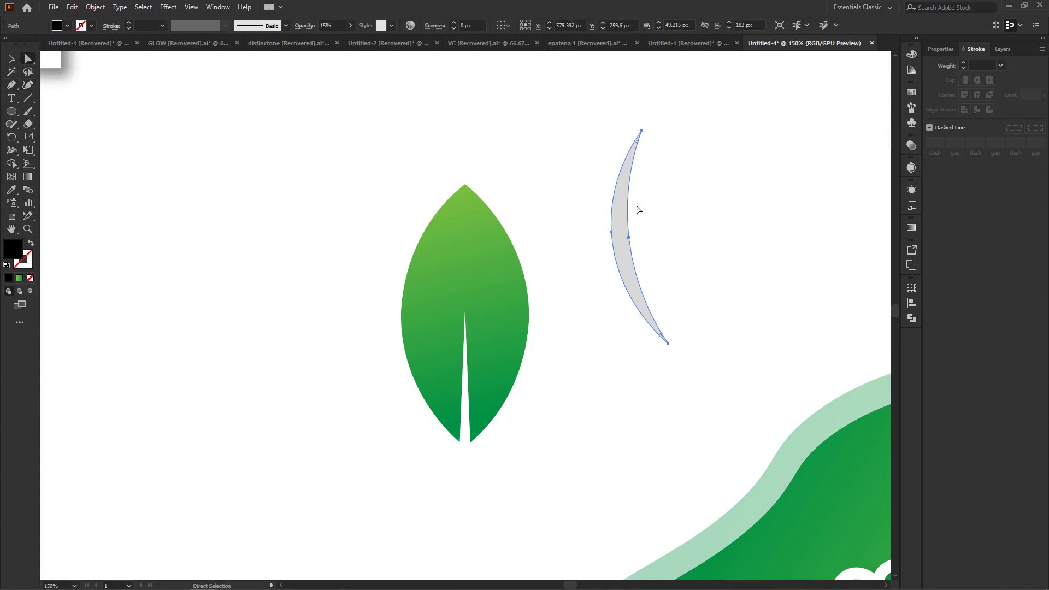
pyautogui.moveTo(624, 217); pyautogui.dragTo(427, 293)
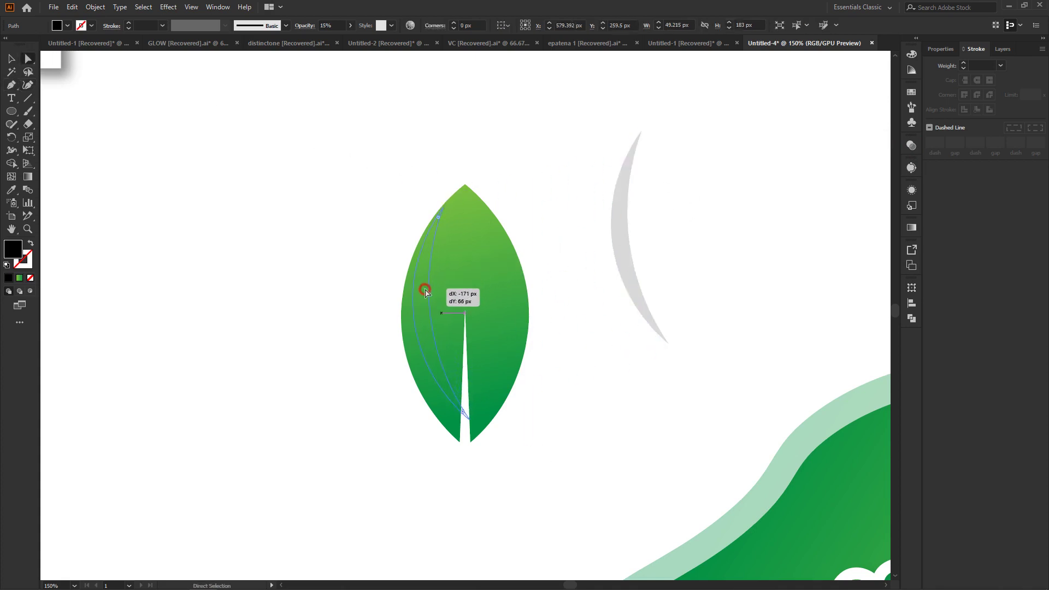
pyautogui.click(12, 61)
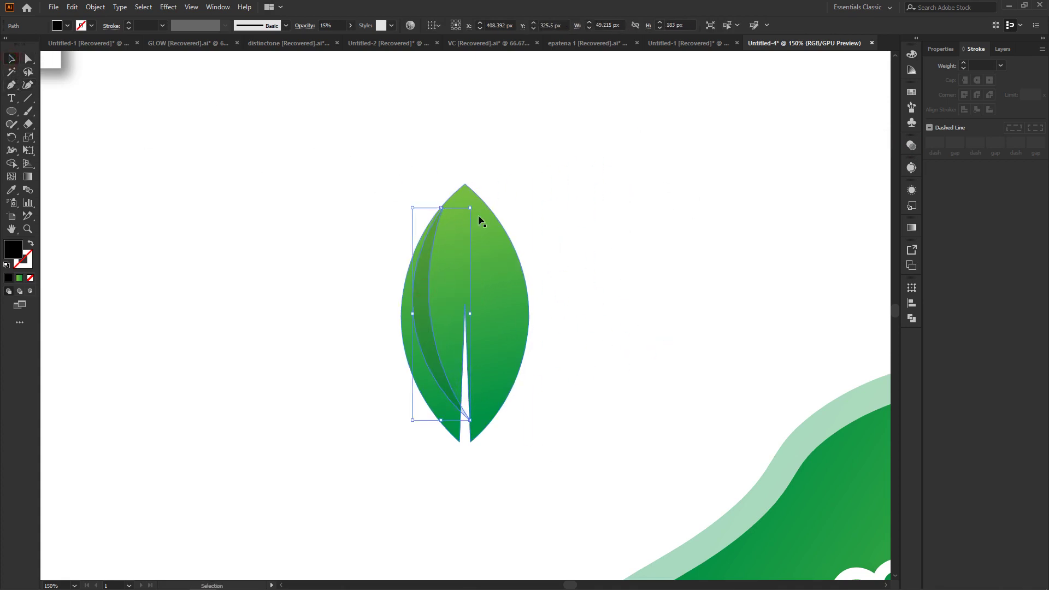
pyautogui.moveTo(470, 208); pyautogui.dragTo(462, 234)
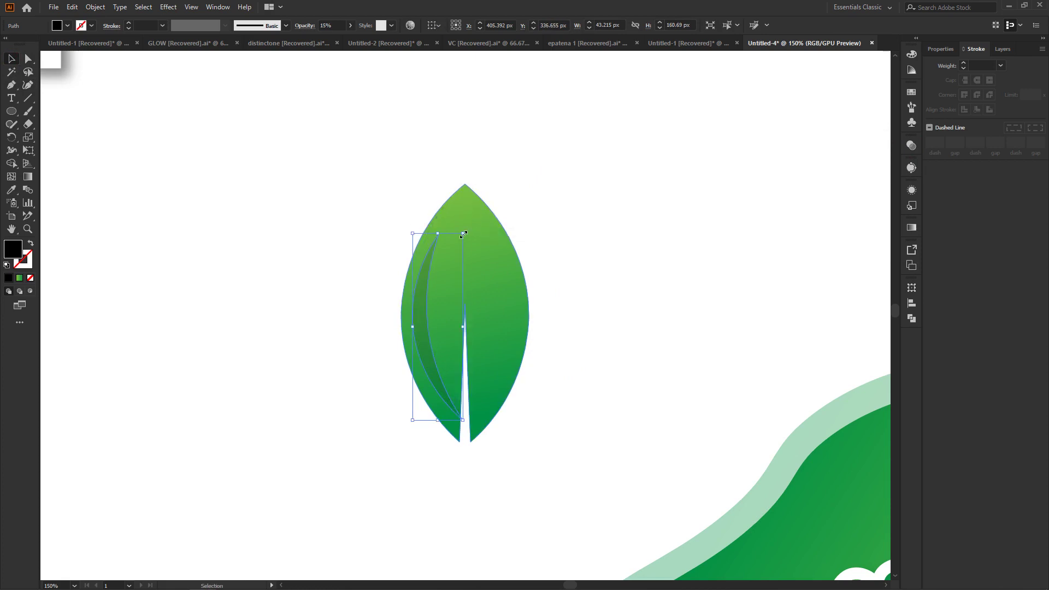
pyautogui.click(470, 232)
pyautogui.click(428, 259)
pyautogui.moveTo(468, 230); pyautogui.dragTo(471, 236)
pyautogui.moveTo(417, 304); pyautogui.dragTo(411, 309)
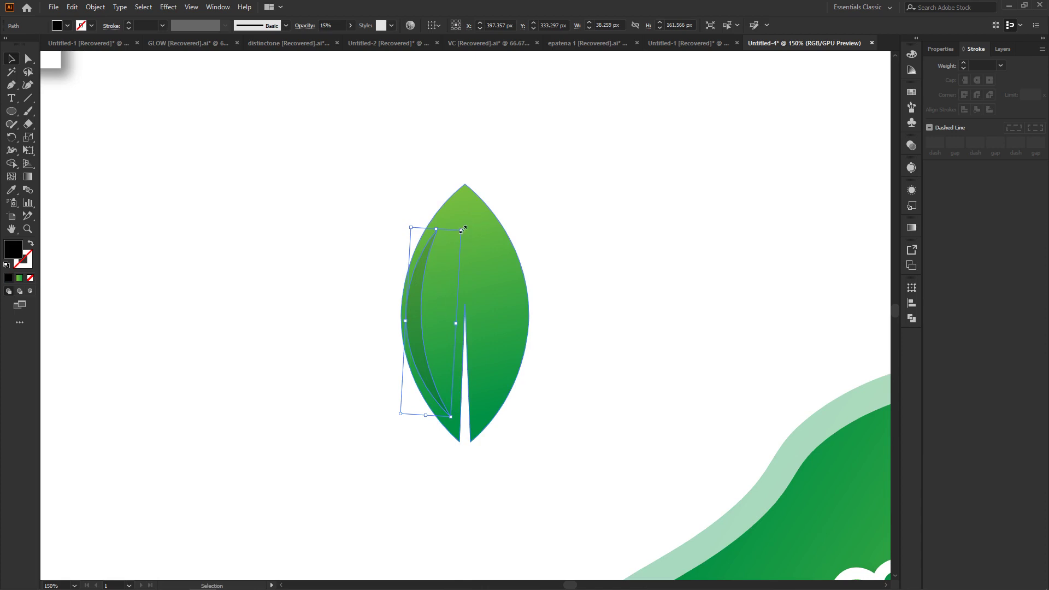
pyautogui.moveTo(462, 229); pyautogui.dragTo(477, 209)
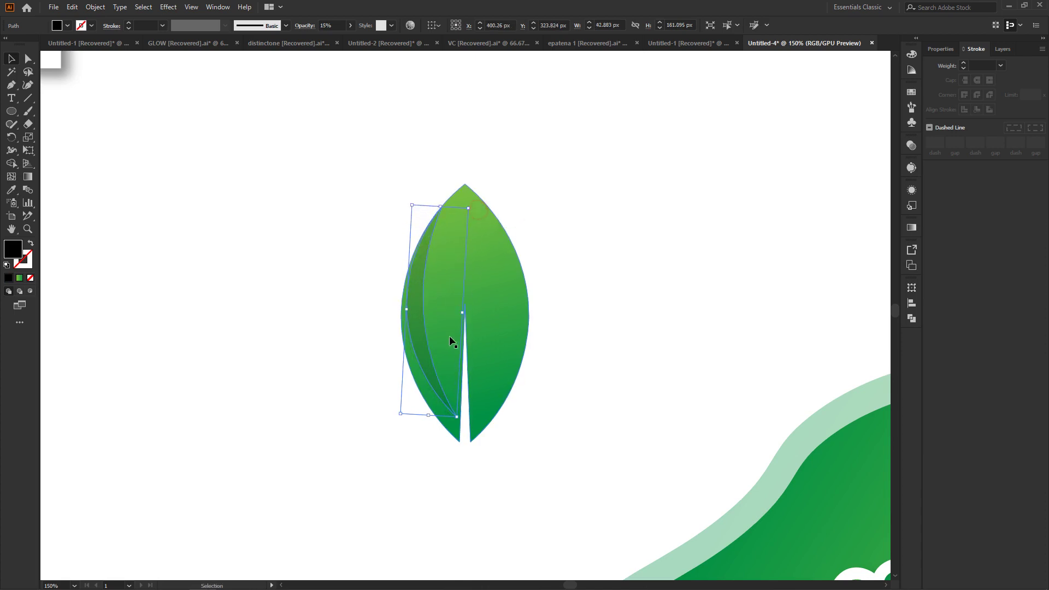
# Step: Drag the crescent's anchors to the leaf's tip and base and widen its side
pyautogui.click(28, 85)
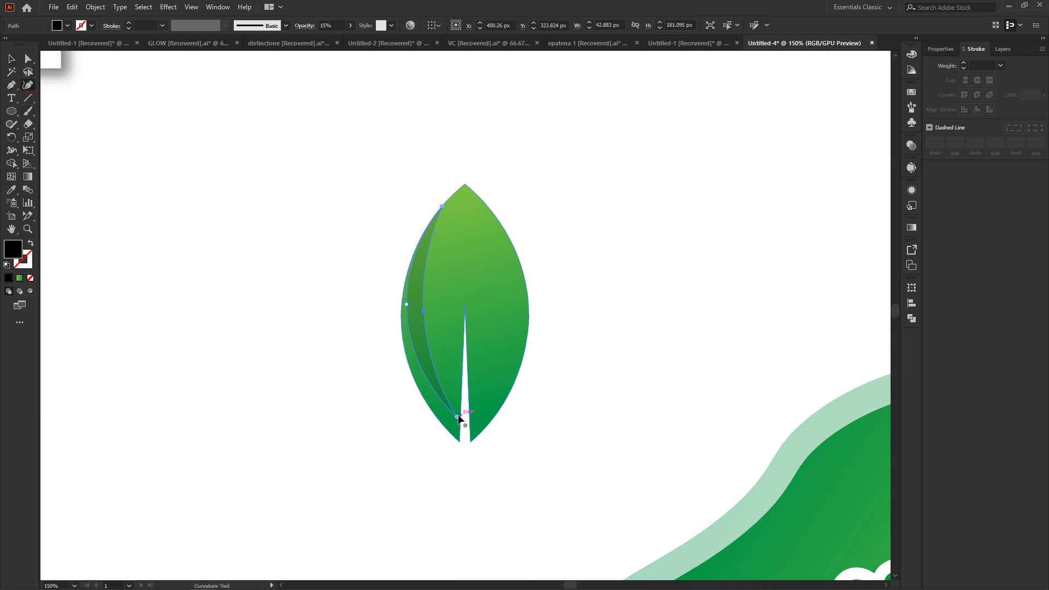
pyautogui.moveTo(455, 425); pyautogui.dragTo(457, 440)
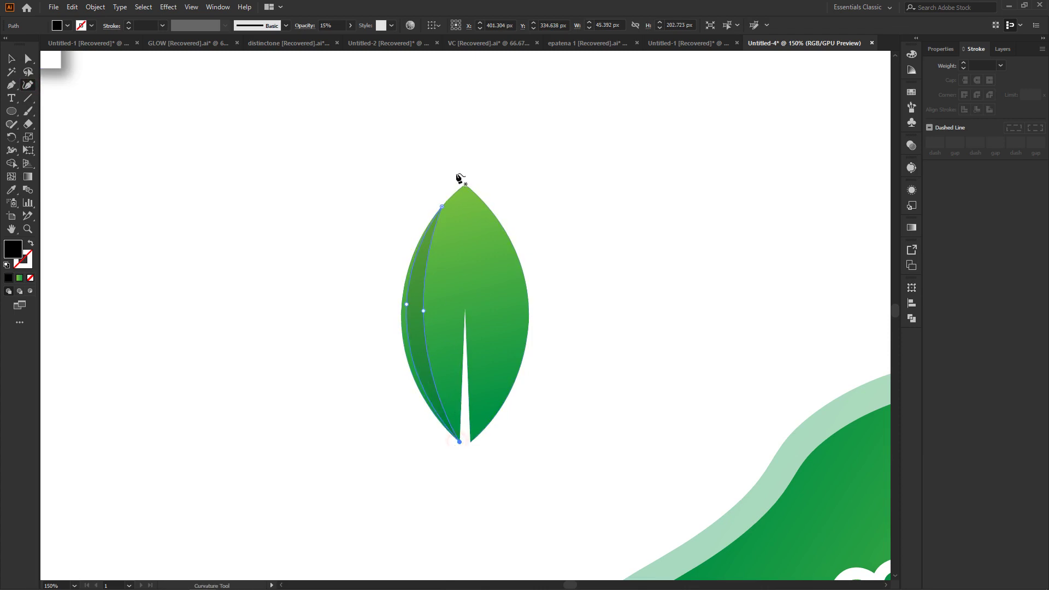
pyautogui.moveTo(460, 189); pyautogui.dragTo(464, 185)
pyautogui.moveTo(404, 303); pyautogui.dragTo(402, 306)
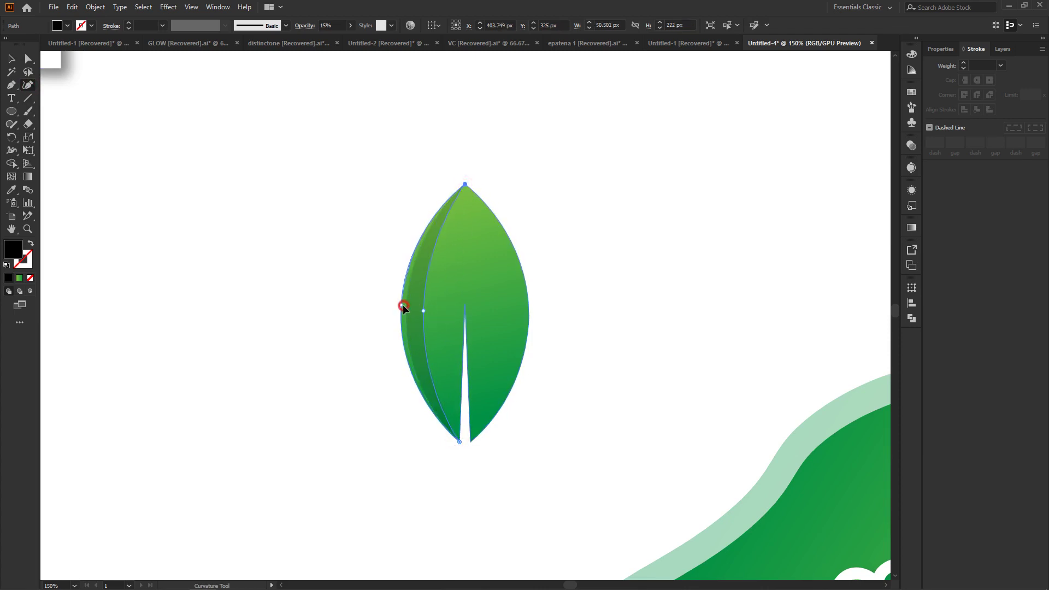
pyautogui.click(28, 58)
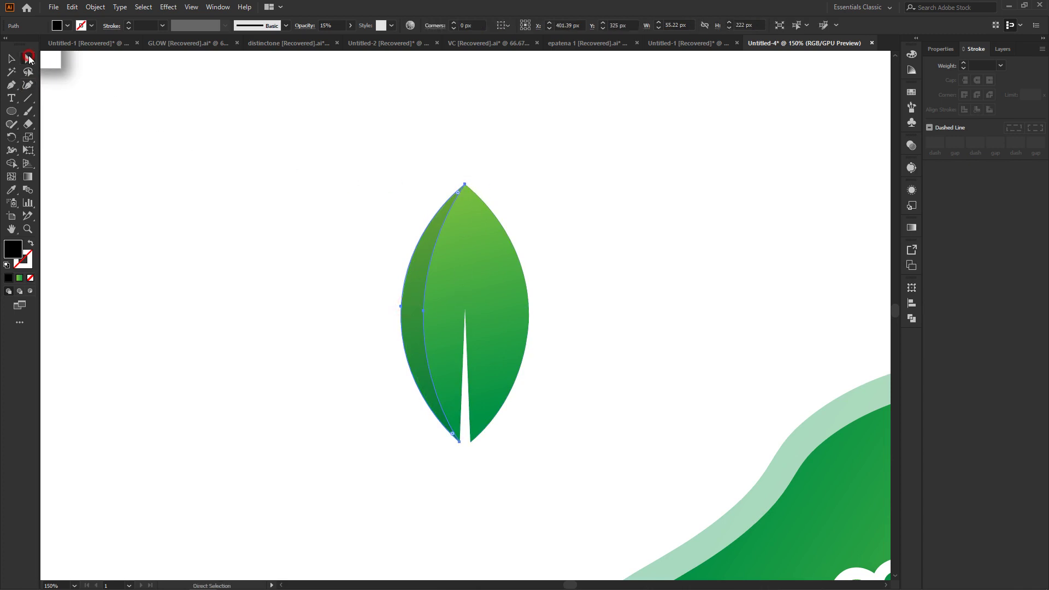
pyautogui.click(624, 261)
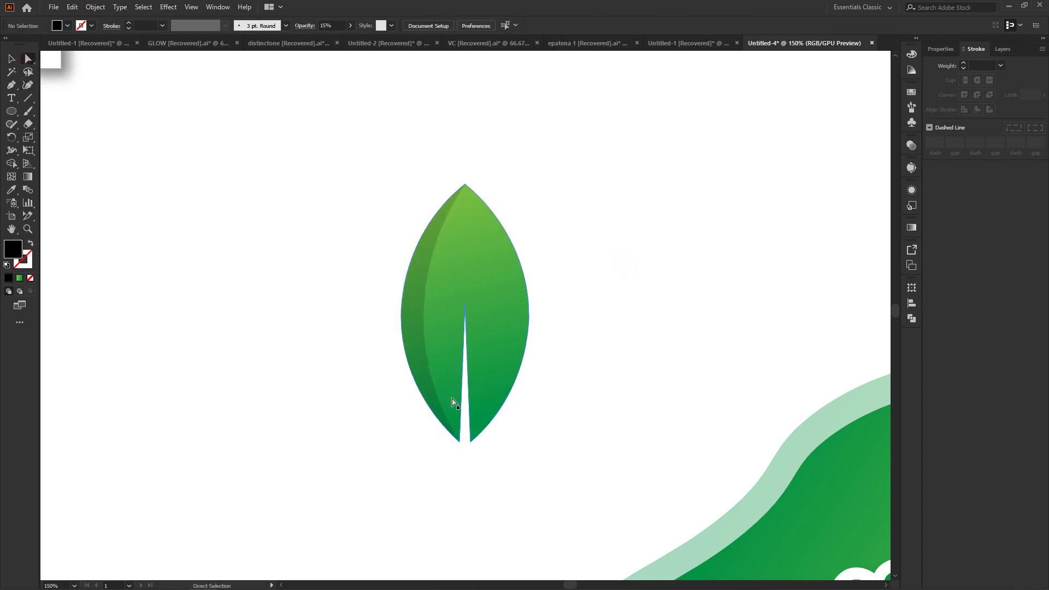
# Step: Lower the shading crescent's opacity to 10%
pyautogui.click(416, 326)
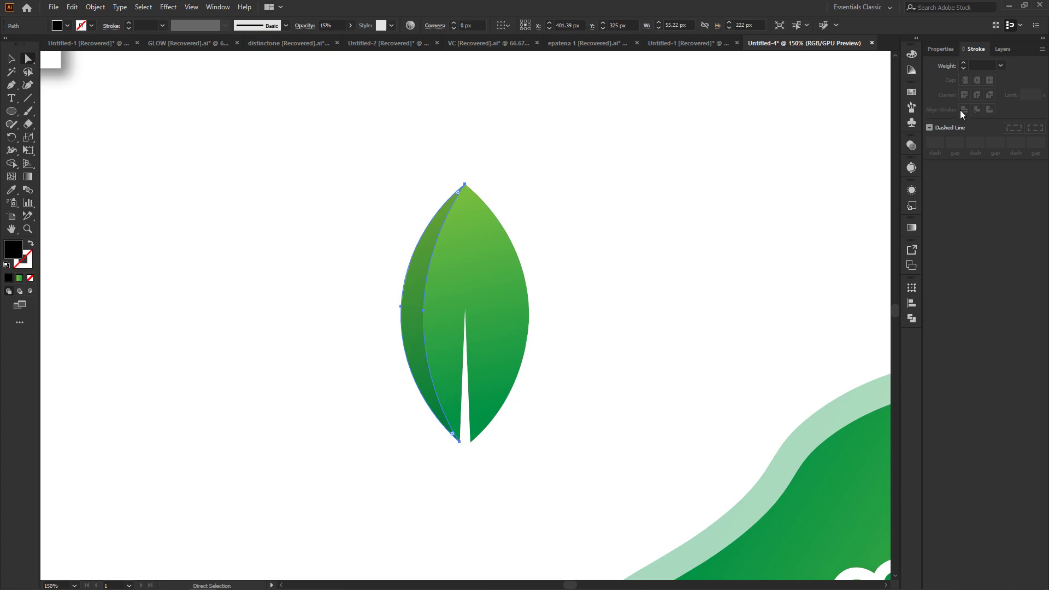
pyautogui.click(911, 146)
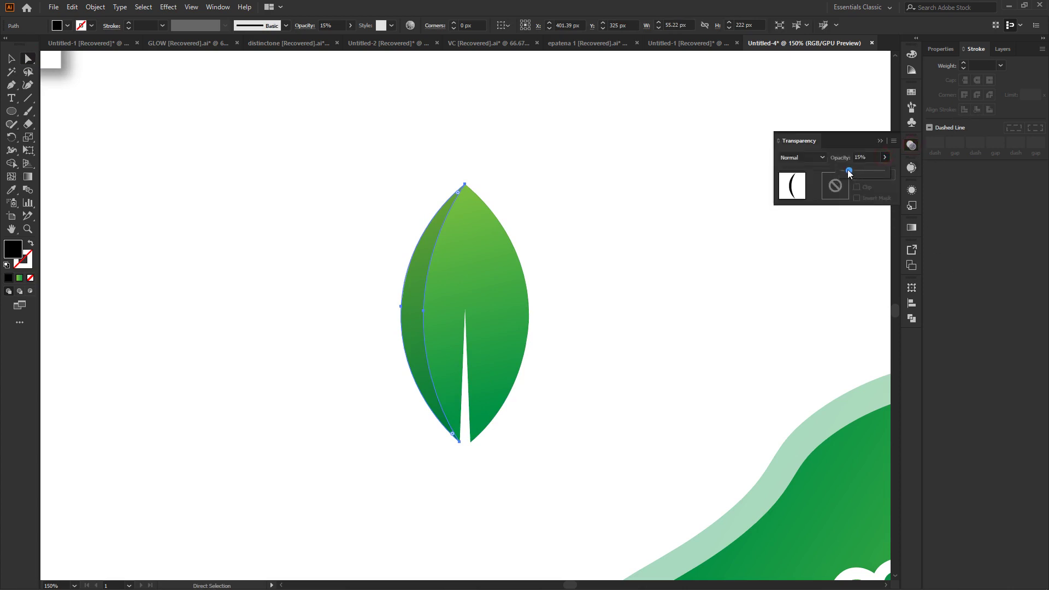
pyautogui.moveTo(845, 172); pyautogui.dragTo(844, 171)
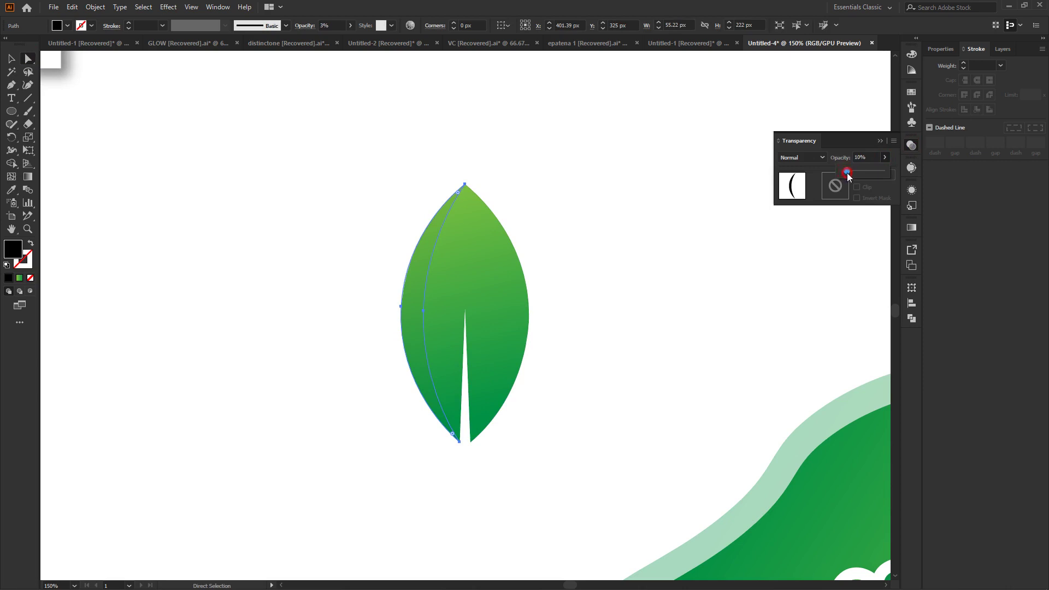
pyautogui.click(880, 140)
pyautogui.click(585, 237)
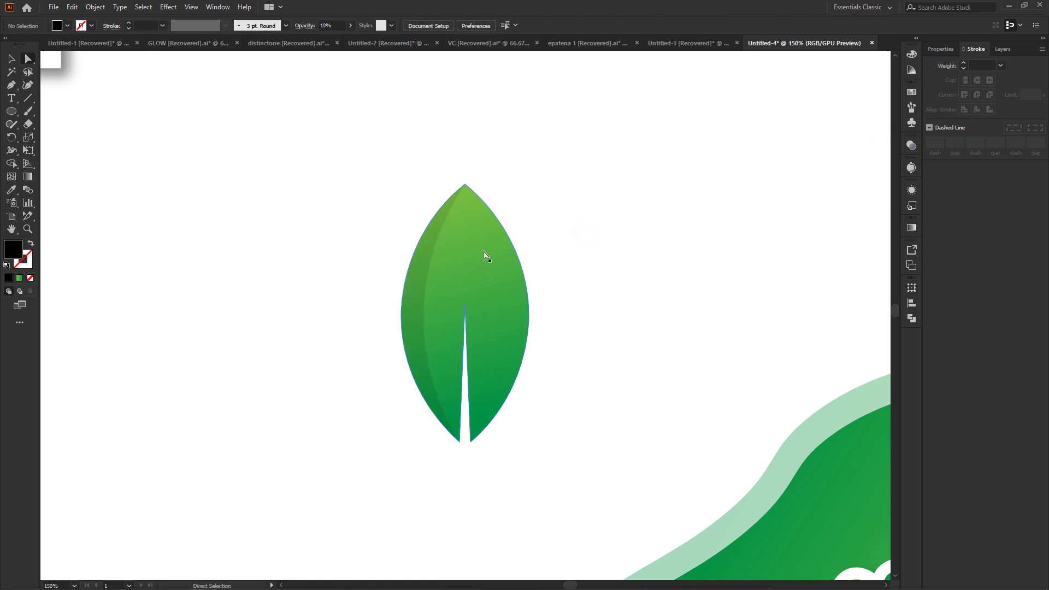
# Step: Duplicate the crescent, reflect the copy vertically and fill it white
pyautogui.moveTo(421, 267); pyautogui.dragTo(467, 266)
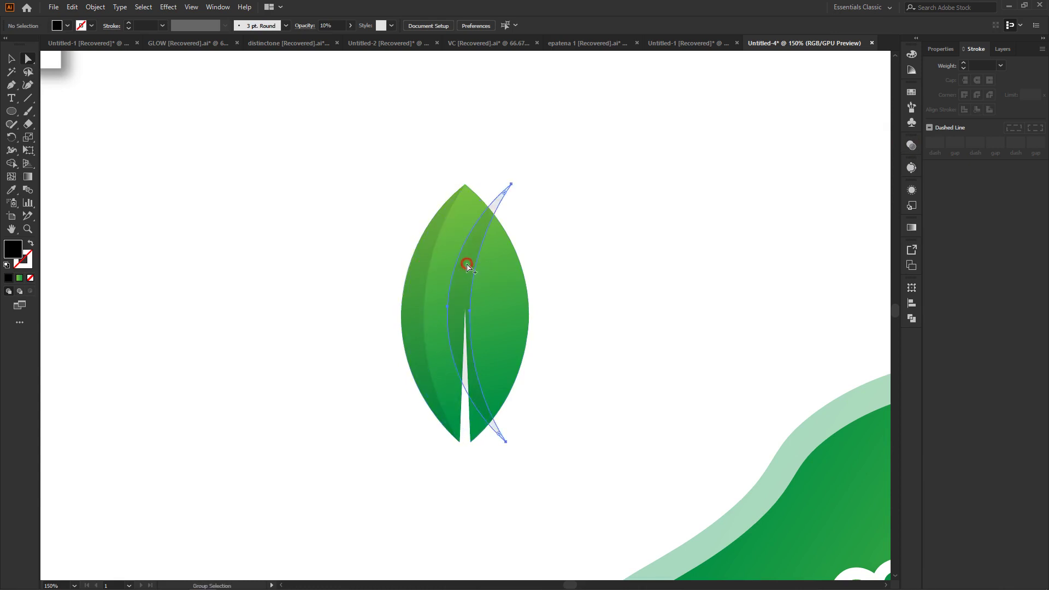
pyautogui.rightClick(468, 264)
pyautogui.moveTo(525, 434)
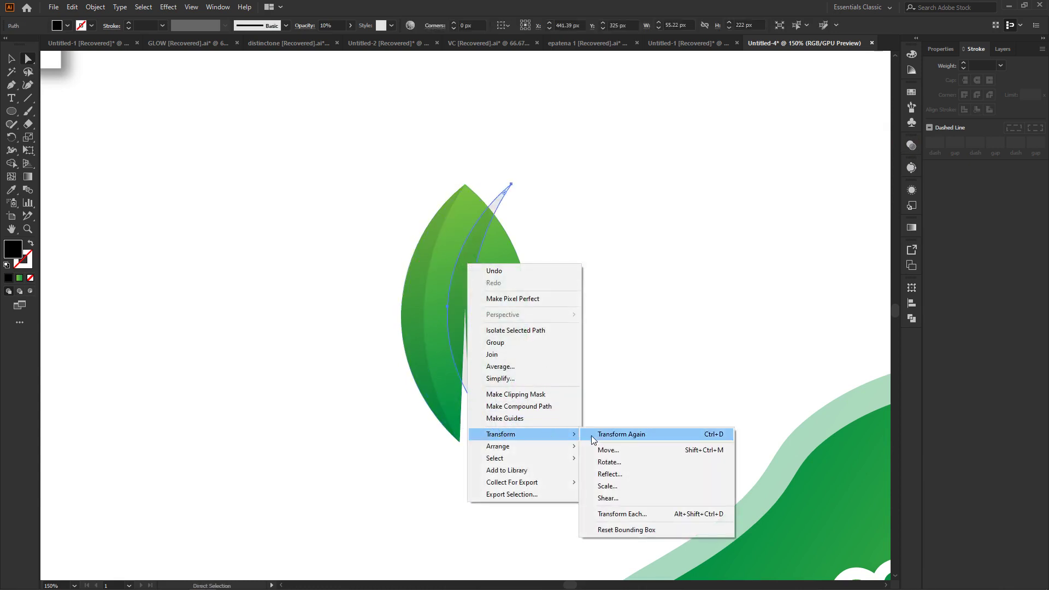
pyautogui.click(677, 470)
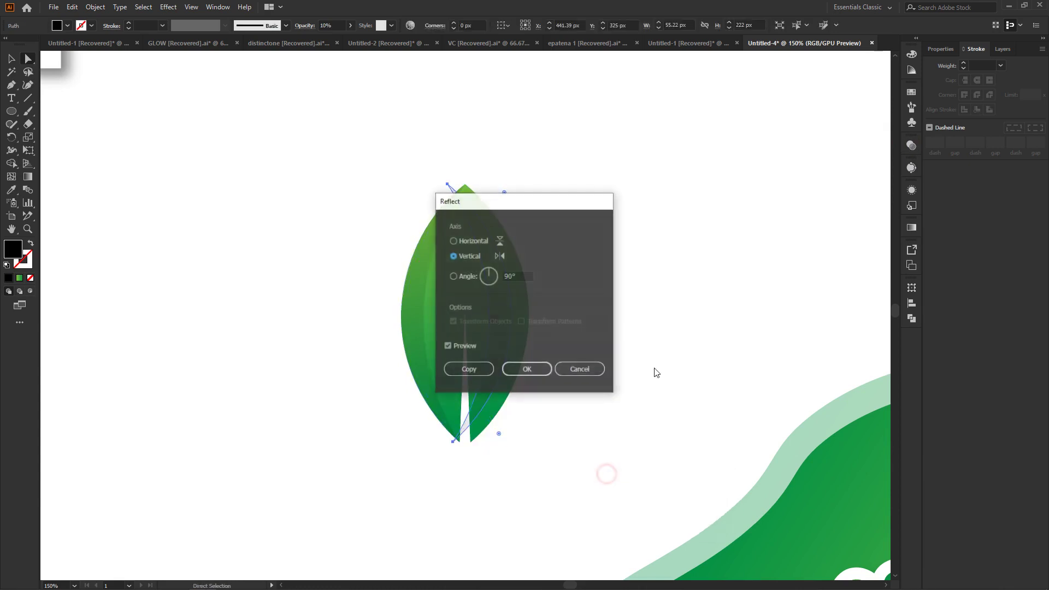
pyautogui.click(528, 371)
pyautogui.doubleClick(16, 252)
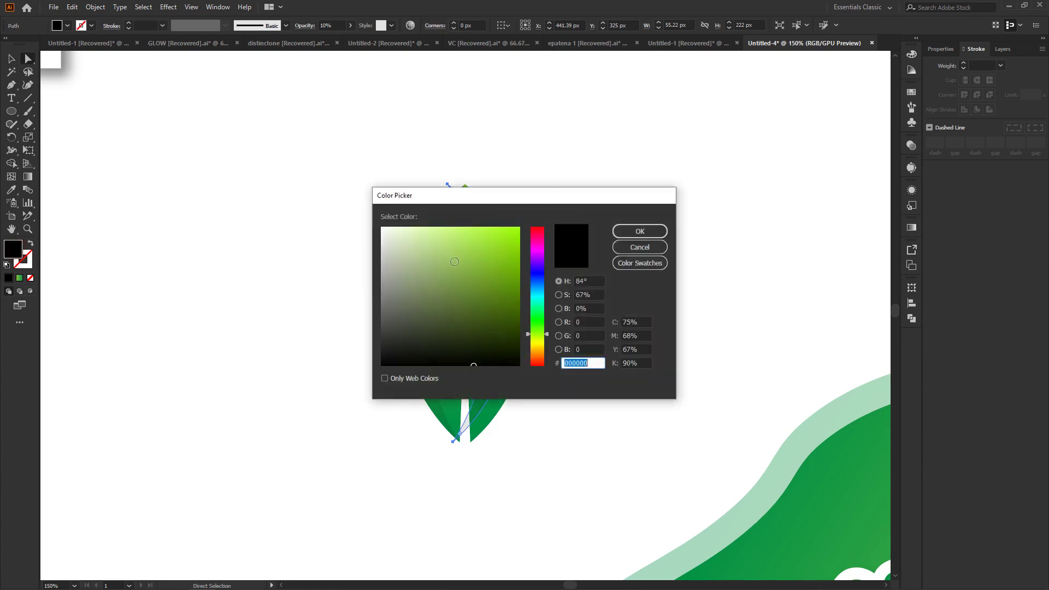
pyautogui.moveTo(407, 240); pyautogui.dragTo(367, 216)
pyautogui.click(663, 235)
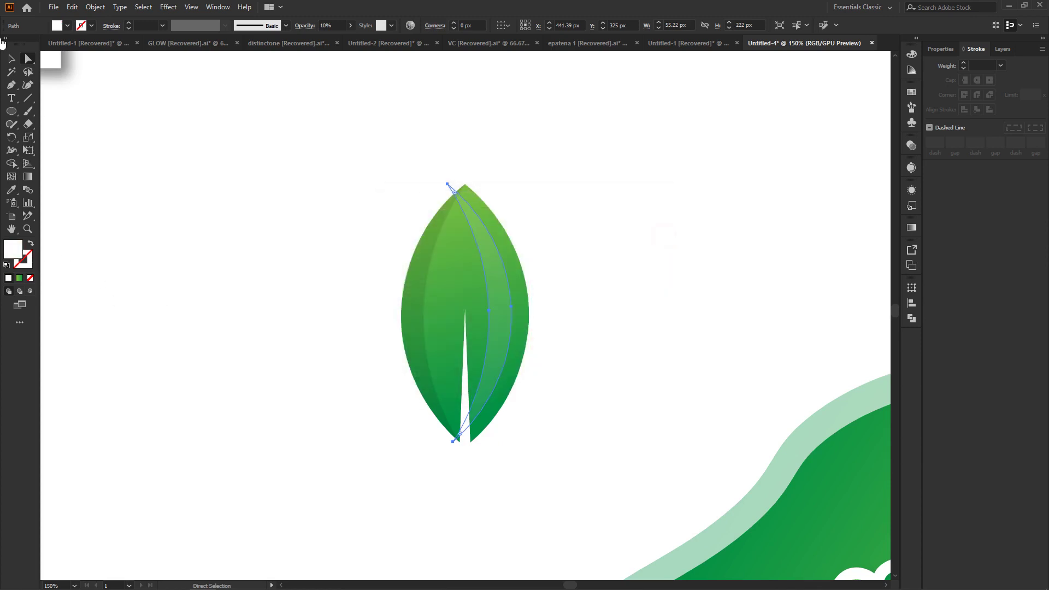
# Step: Shrink the white crescent, place it on the leaf's right half and refine its curve
pyautogui.click(11, 58)
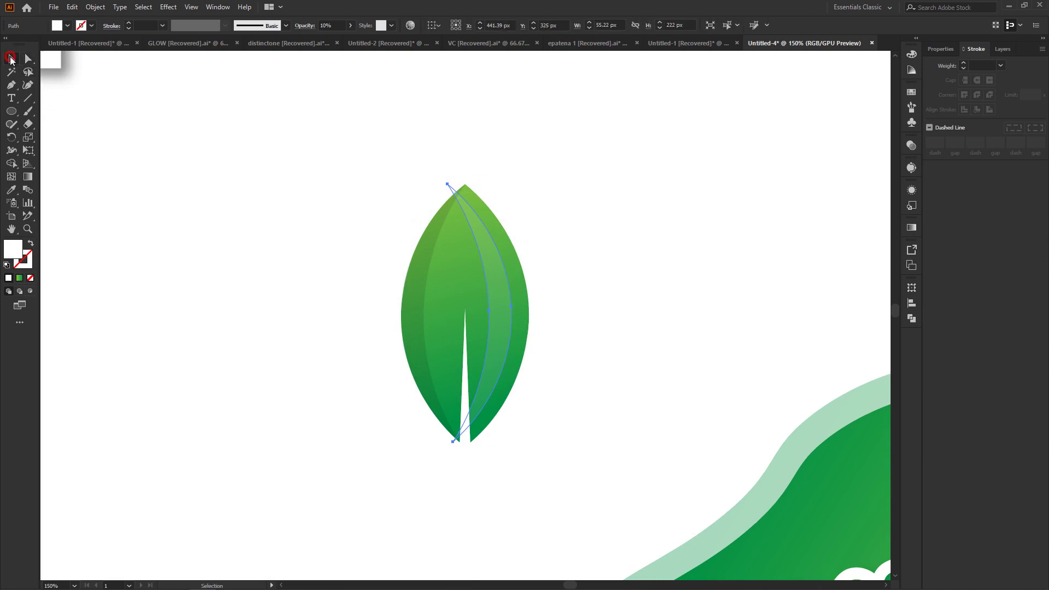
pyautogui.moveTo(507, 183); pyautogui.dragTo(494, 210)
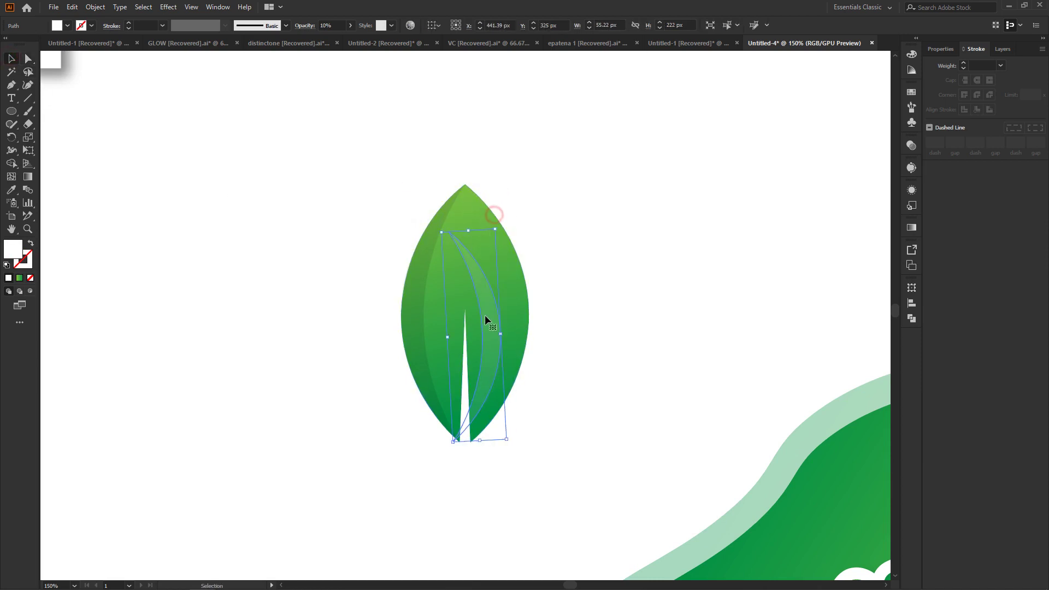
pyautogui.moveTo(484, 315); pyautogui.dragTo(504, 294)
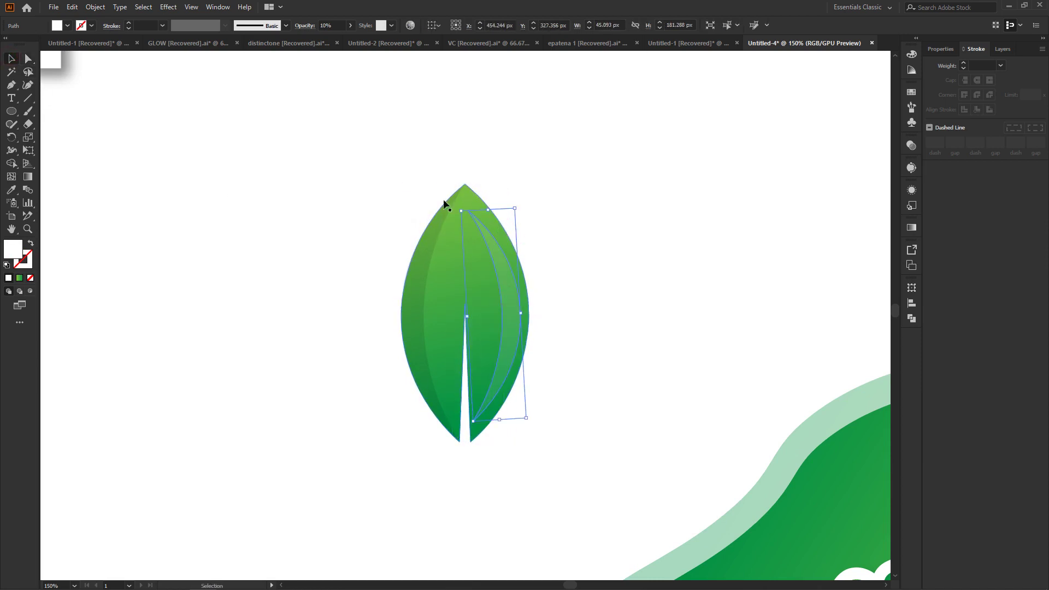
pyautogui.click(29, 85)
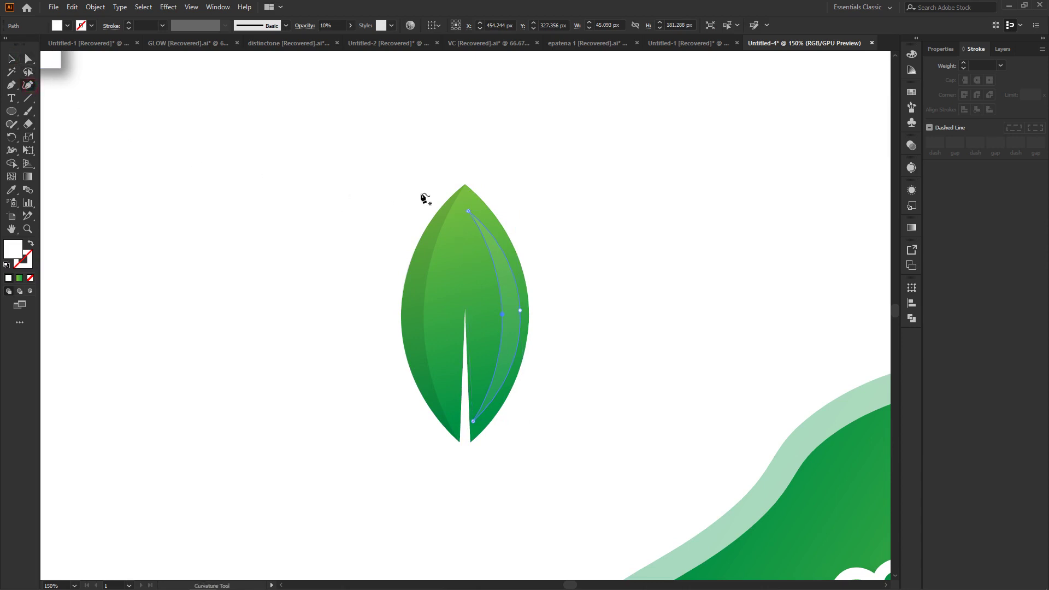
pyautogui.moveTo(476, 207); pyautogui.dragTo(480, 208)
pyautogui.moveTo(473, 421); pyautogui.dragTo(493, 406)
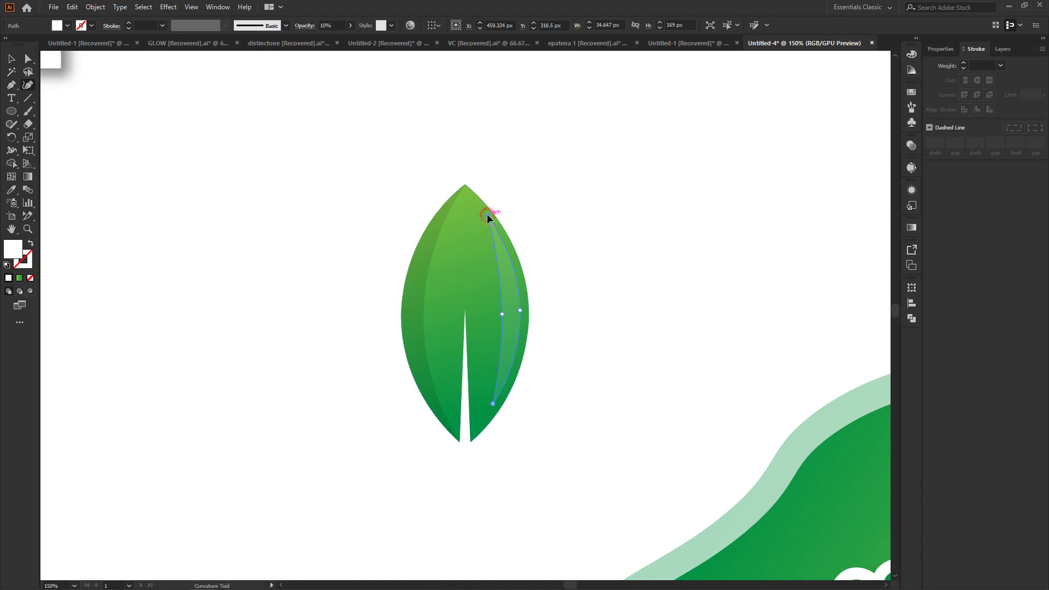
pyautogui.moveTo(486, 218); pyautogui.dragTo(484, 219)
# Step: Set the highlight's opacity to 25%, undo a stray anchor and select the main leaf
pyautogui.click(910, 146)
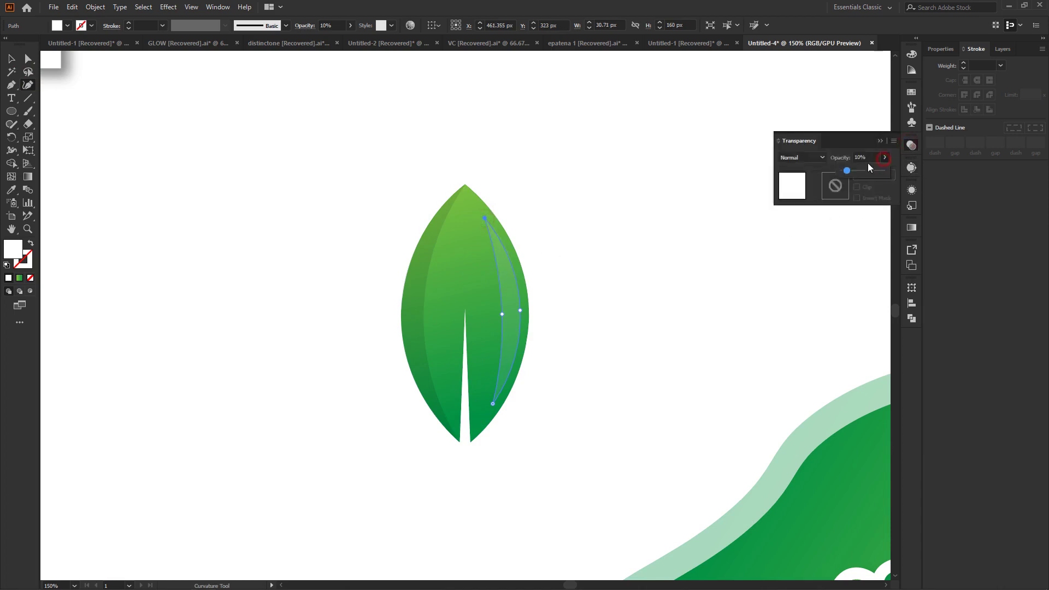
pyautogui.click(859, 170)
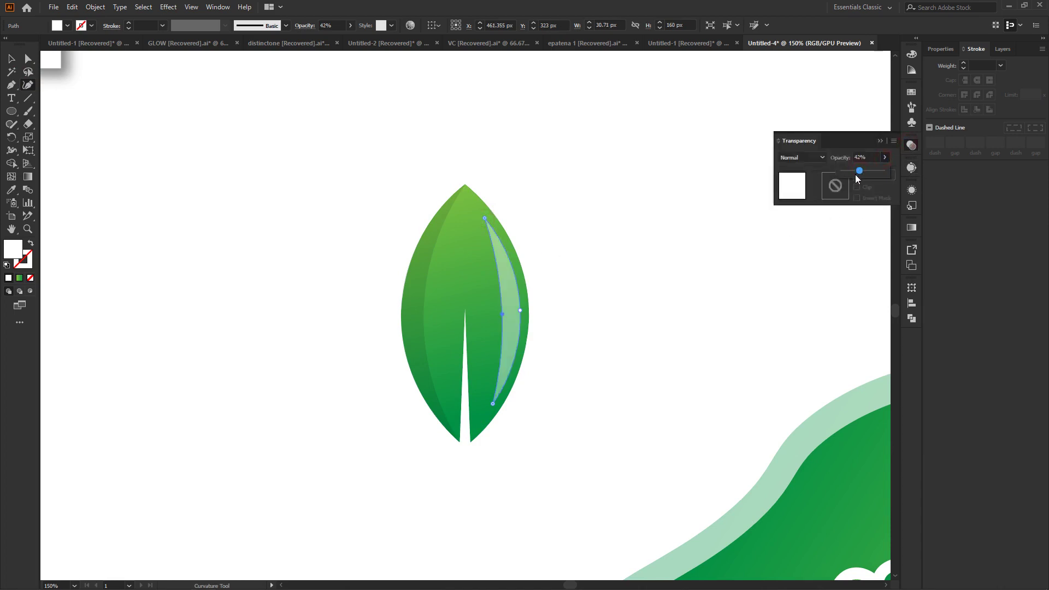
pyautogui.click(879, 140)
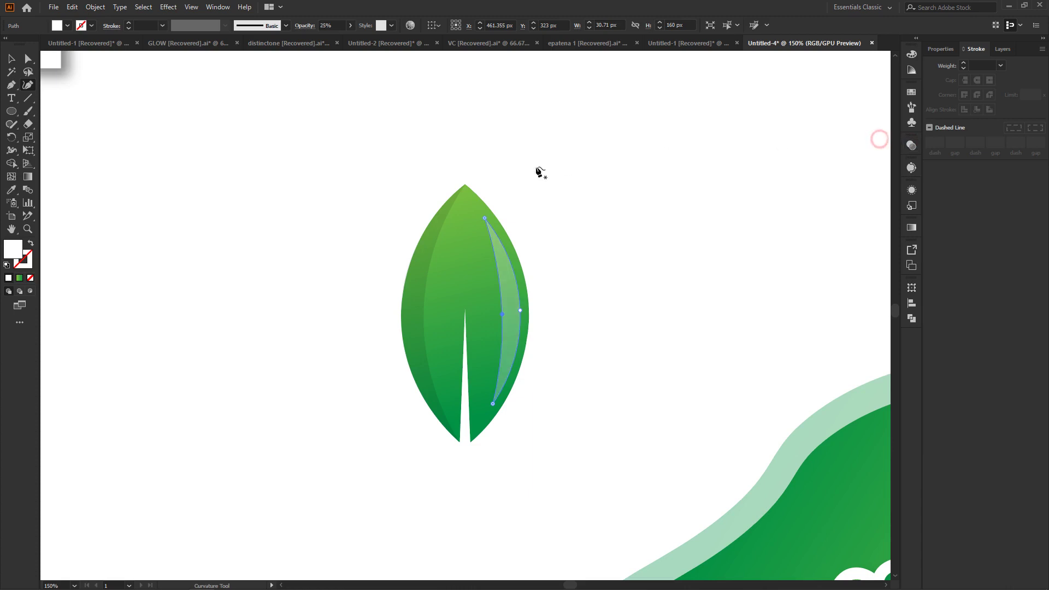
pyautogui.click(535, 167)
pyautogui.hotkey('ctrl', 'z')
pyautogui.click(25, 59)
pyautogui.click(522, 278)
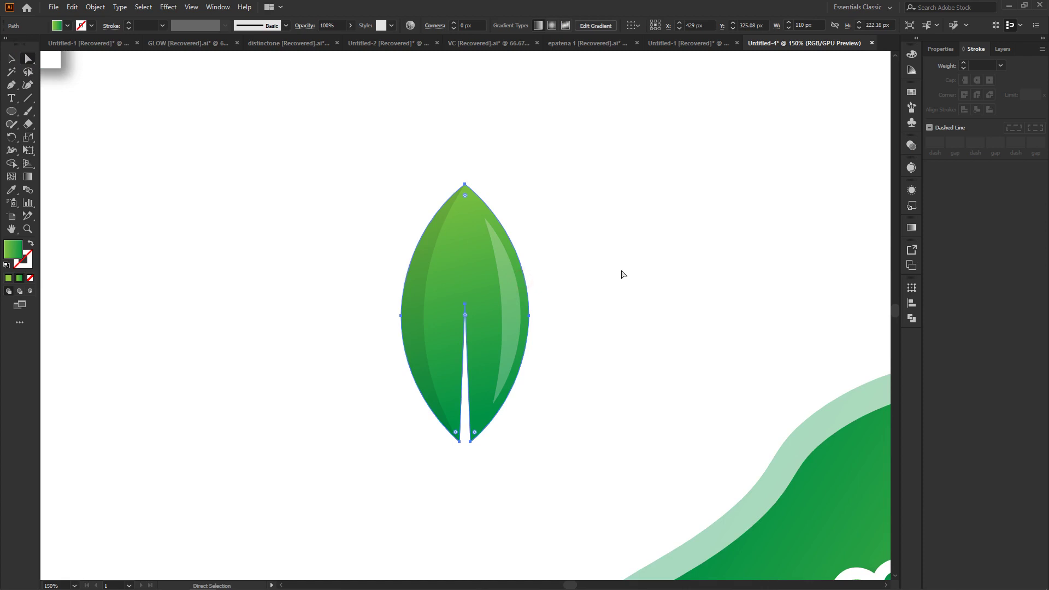
# Step: Select the whole leaf, tilt it to lean left and move it toward the green blob
pyautogui.hotkey('ctrl', '-')
pyautogui.hotkey('ctrl', '-')
pyautogui.hotkey('ctrl', '-')
pyautogui.moveTo(418, 256); pyautogui.dragTo(510, 374)
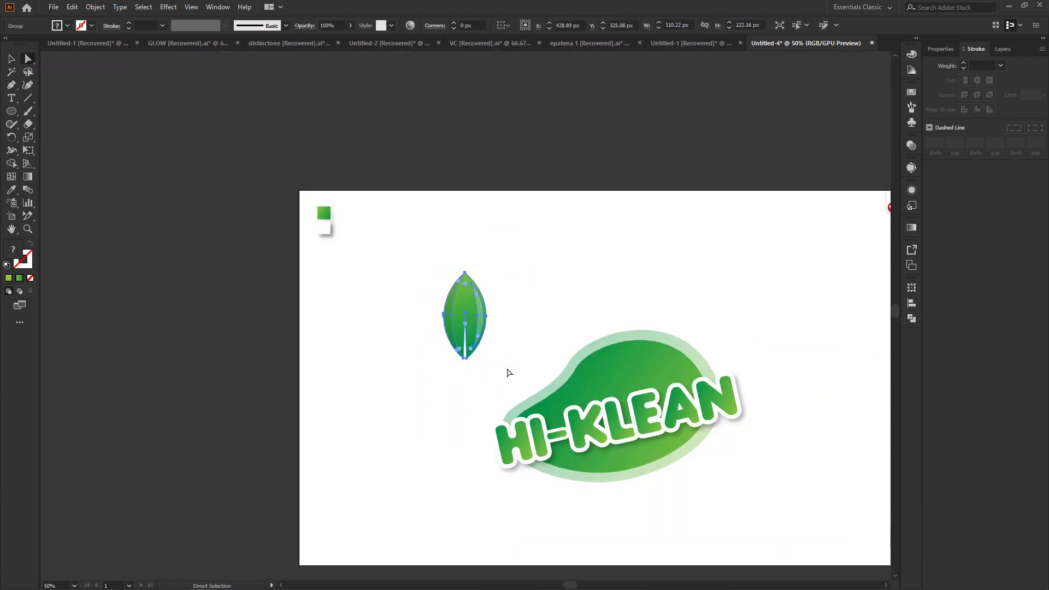
pyautogui.moveTo(465, 303); pyautogui.dragTo(443, 331)
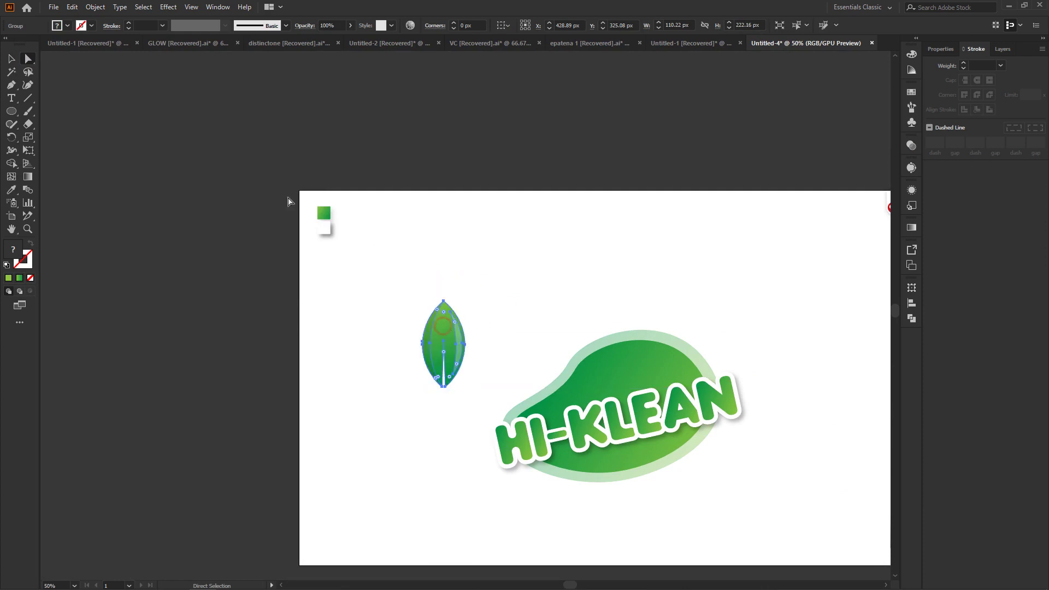
pyautogui.click(12, 58)
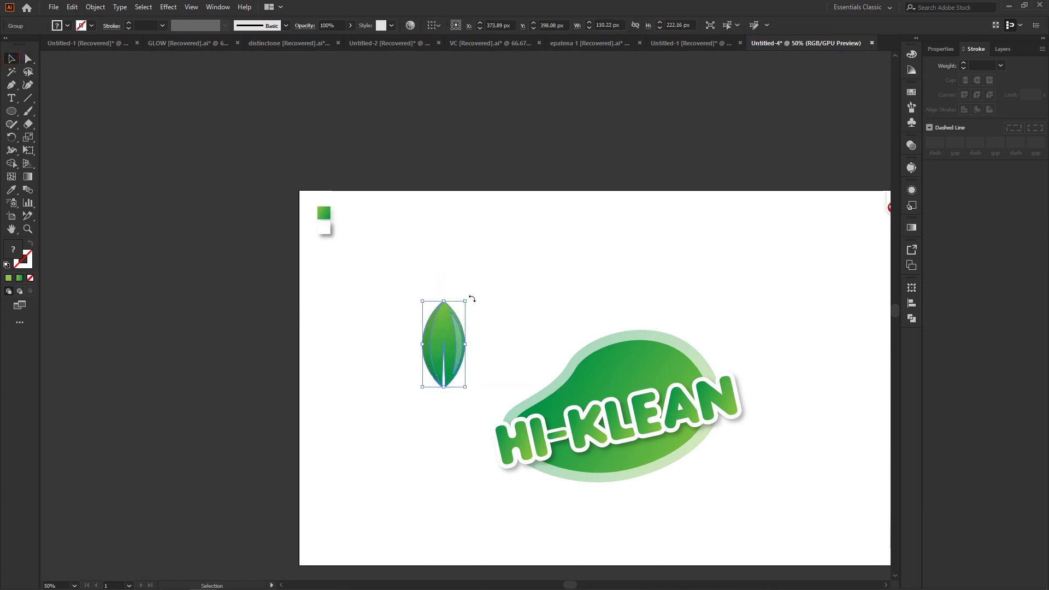
pyautogui.moveTo(469, 296); pyautogui.dragTo(430, 251)
pyautogui.moveTo(410, 335)
pyautogui.mouseDown()
pyautogui.moveTo(482, 356)
pyautogui.moveTo(494, 347)
pyautogui.mouseUp()
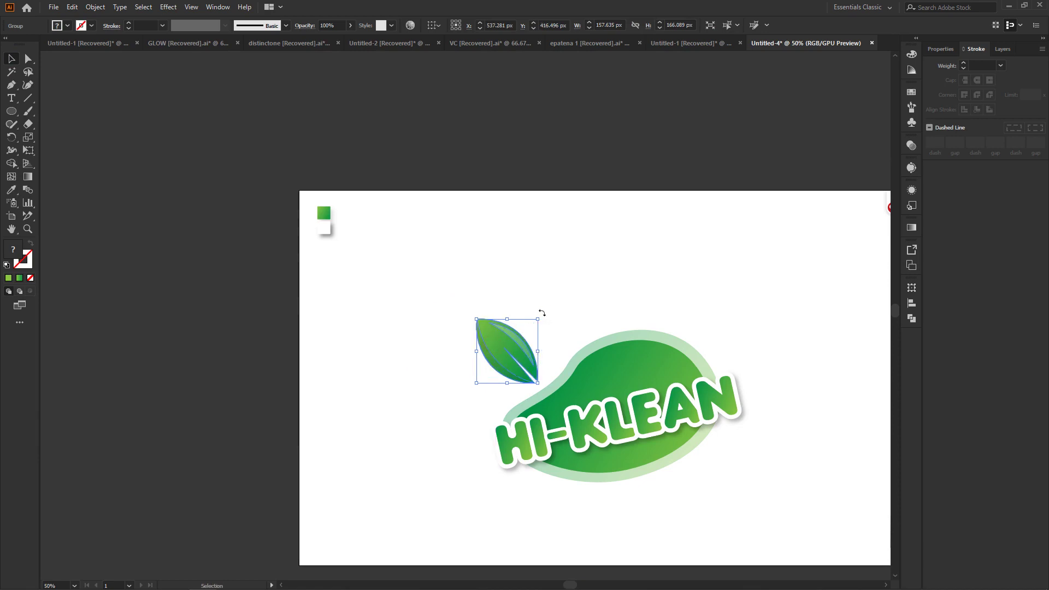
# Step: Rotate the leaf a bit more upright above the blob's top-left and Alt-drag a second leaf to its right
pyautogui.moveTo(542, 312); pyautogui.dragTo(533, 307)
pyautogui.moveTo(498, 350); pyautogui.dragTo(505, 334)
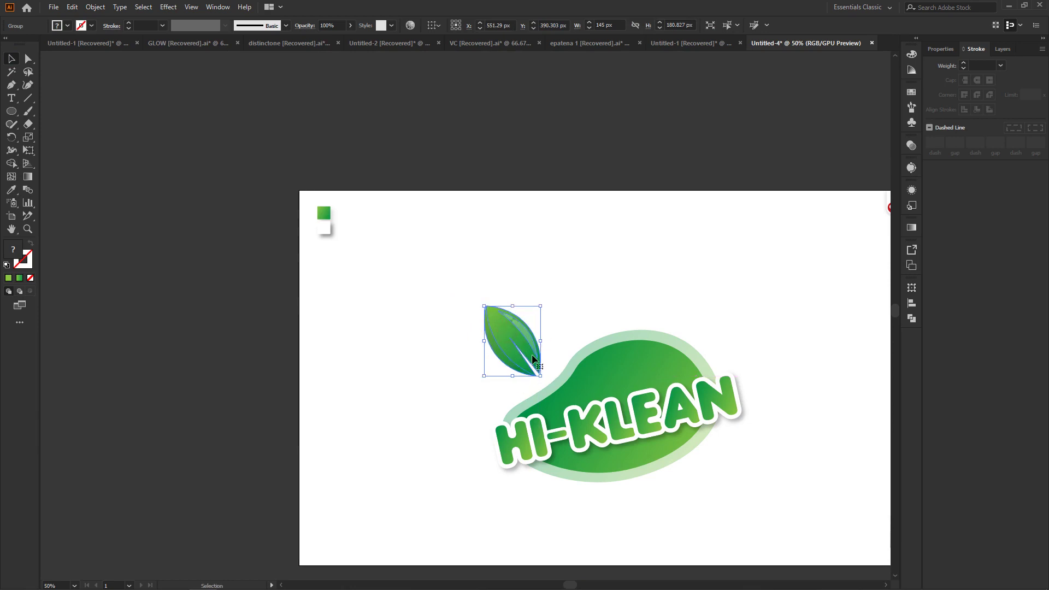
pyautogui.click(594, 296)
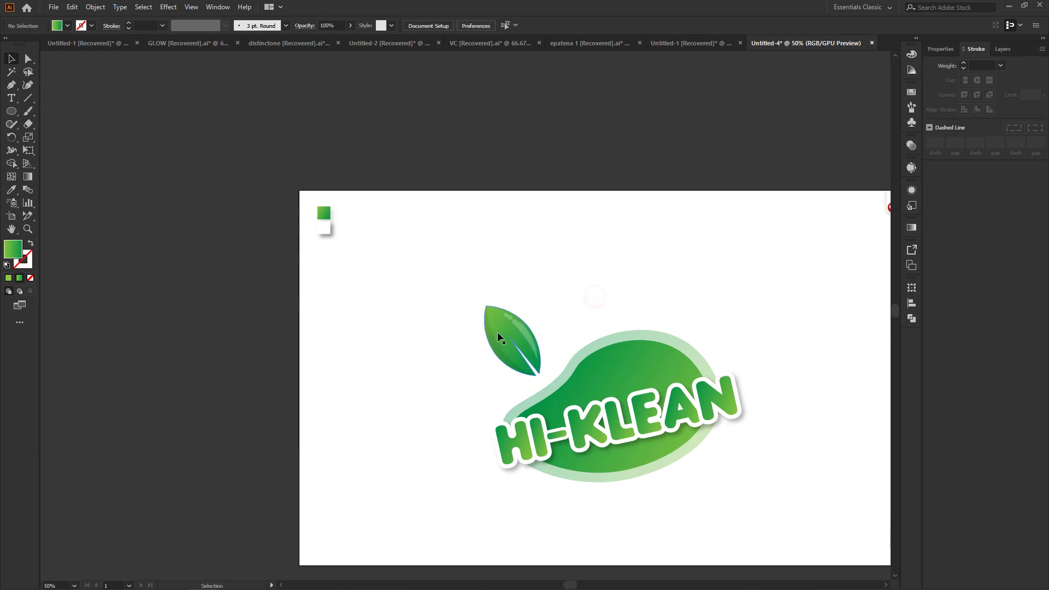
pyautogui.moveTo(500, 329)
pyautogui.mouseDown()
pyautogui.moveTo(615, 269)
pyautogui.moveTo(604, 316)
pyautogui.moveTo(603, 297)
pyautogui.moveTo(553, 319)
pyautogui.mouseUp()
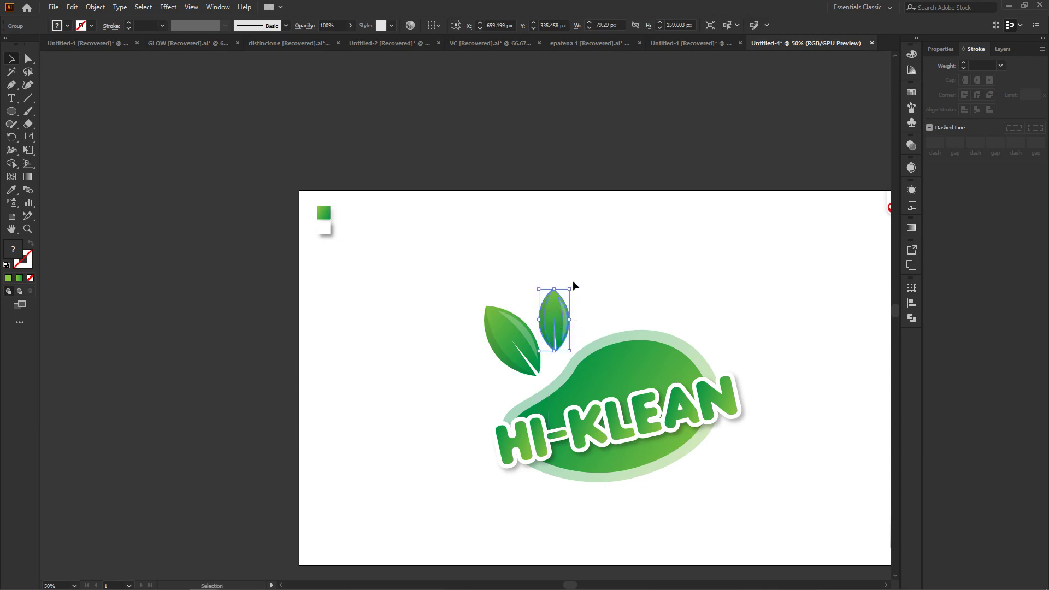
# Step: Rotate the leaf copy, shrink it to about 83×48 px and tilt it flatter beneath the big leaf
pyautogui.moveTo(572, 284)
pyautogui.mouseDown()
pyautogui.moveTo(556, 313)
pyautogui.moveTo(399, 378)
pyautogui.mouseUp()
pyautogui.moveTo(431, 353)
pyautogui.mouseDown()
pyautogui.moveTo(492, 388)
pyautogui.moveTo(478, 376)
pyautogui.mouseUp()
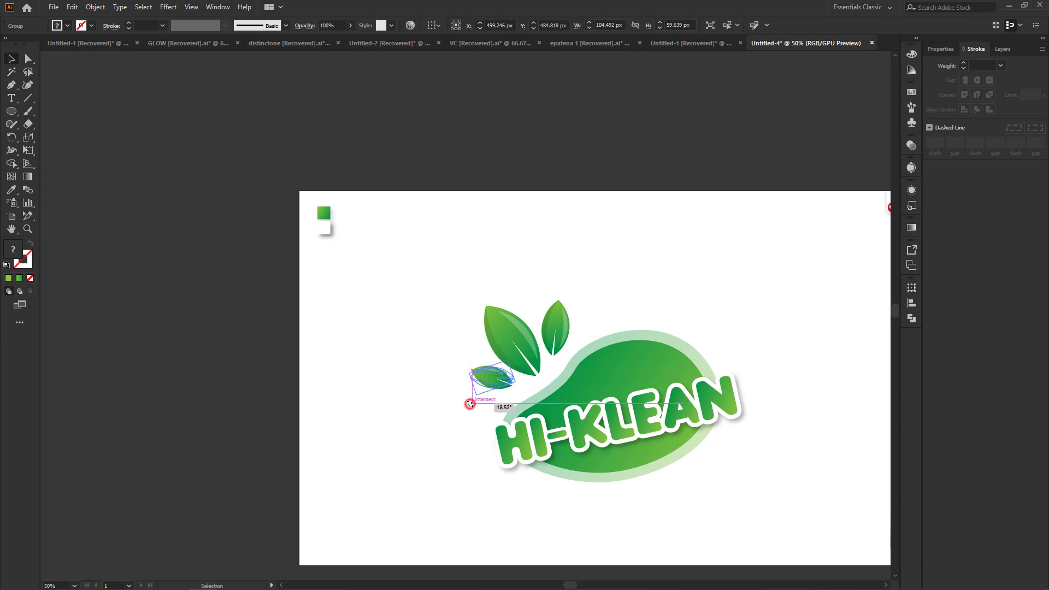
pyautogui.moveTo(470, 394)
pyautogui.mouseDown()
pyautogui.moveTo(480, 382)
pyautogui.moveTo(501, 387)
pyautogui.mouseUp()
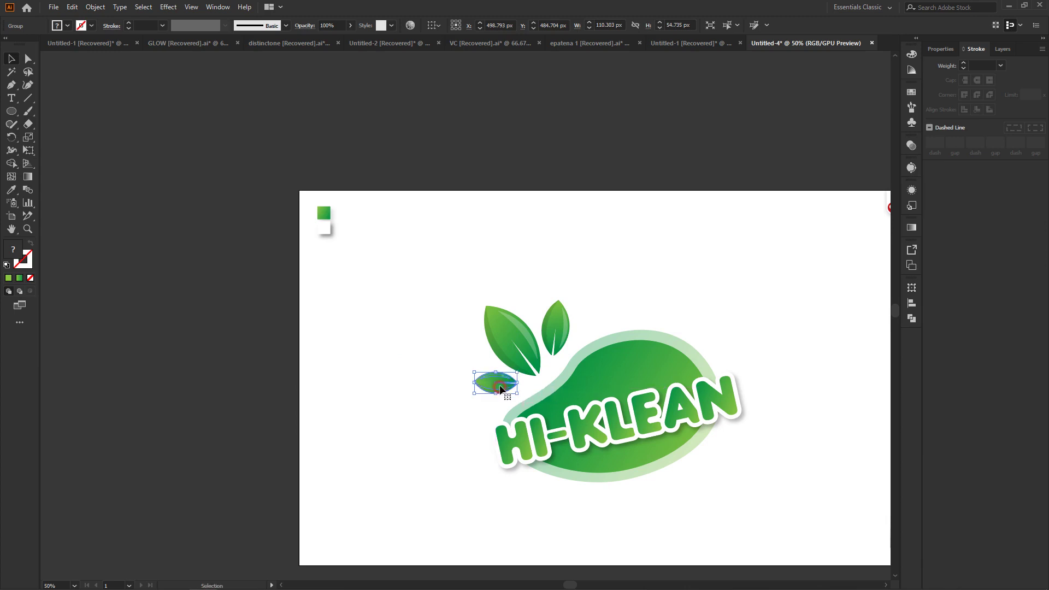
# Step: Shift the three-leaf cluster slightly down-left and rotate it a little counter-clockwise
pyautogui.keyDown('shift'); pyautogui.click(501, 333); pyautogui.keyUp('shift')
pyautogui.moveTo(506, 336); pyautogui.dragTo(507, 349)
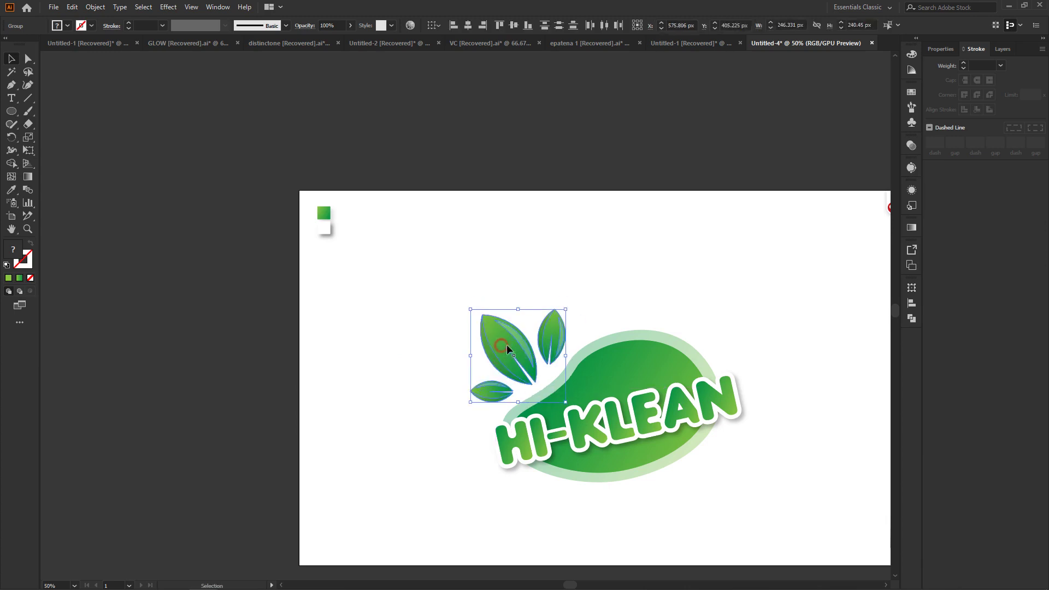
pyautogui.moveTo(570, 307); pyautogui.dragTo(568, 299)
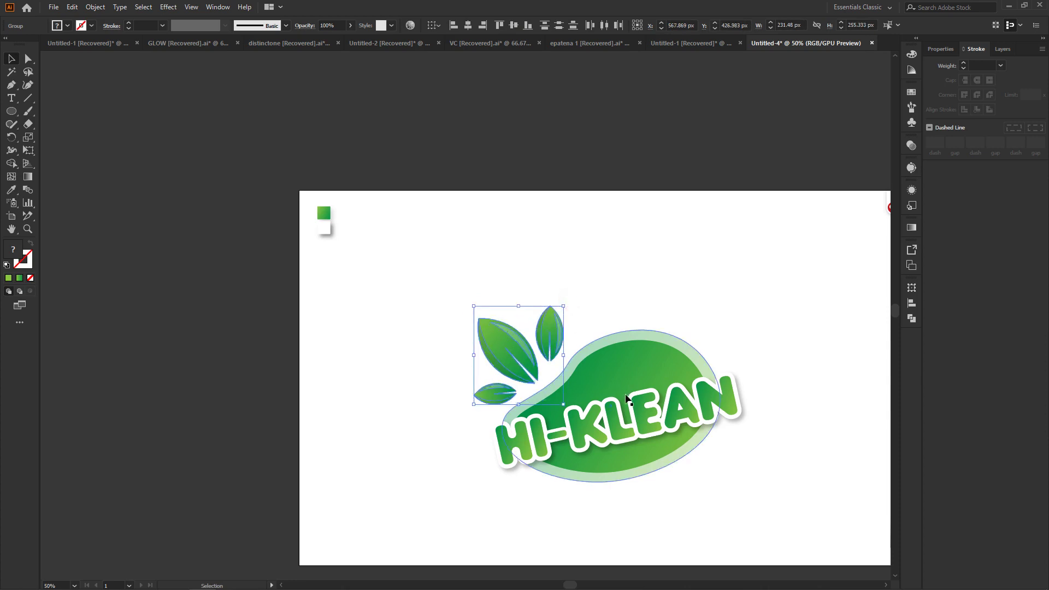
pyautogui.click(674, 285)
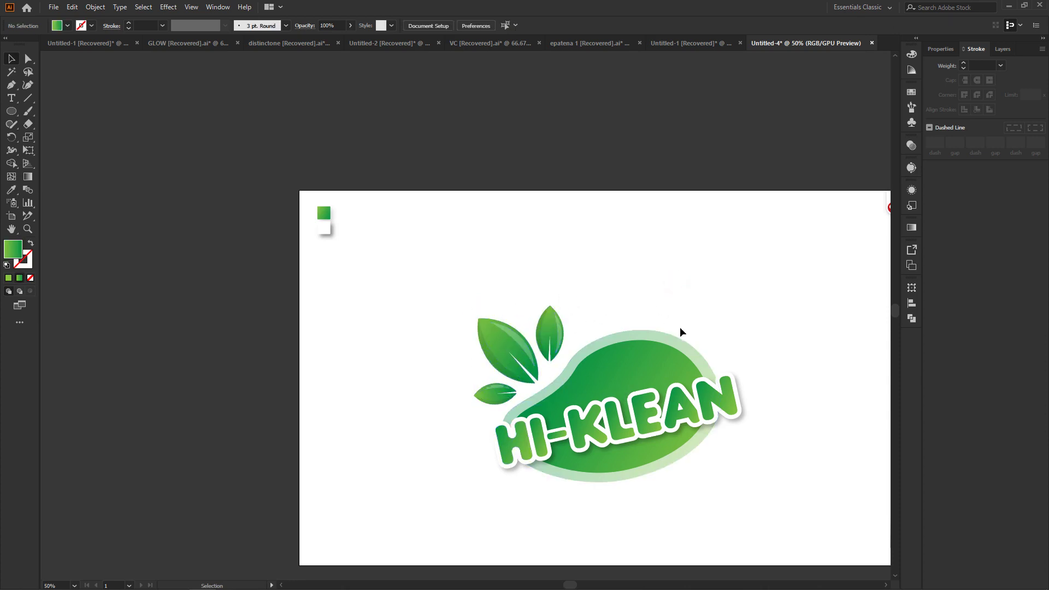
# Step: Draw a small oval to the left of the leaves with the Ellipse tool
pyautogui.scroll(4, 509, 400)
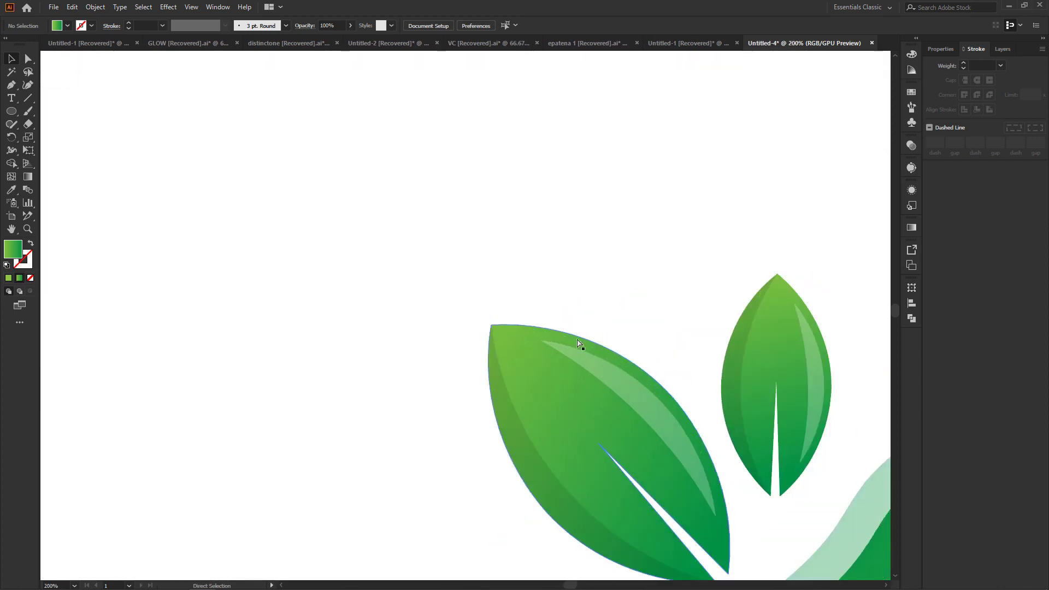
pyautogui.hscroll(2, 579, 343)
pyautogui.scroll(-3, 574, 338)
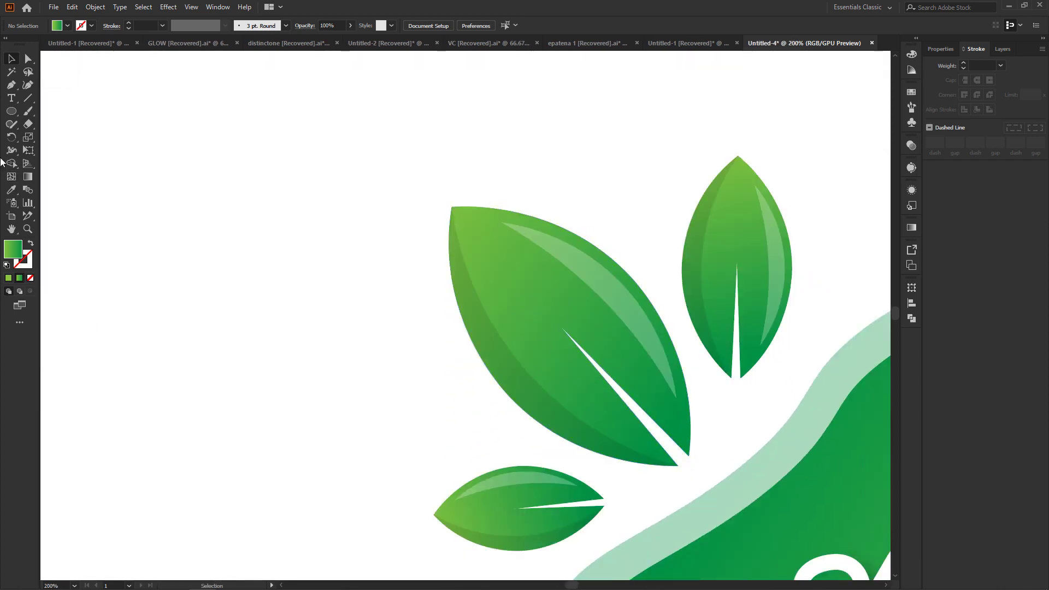
pyautogui.click(11, 111)
pyautogui.moveTo(292, 297); pyautogui.dragTo(339, 377)
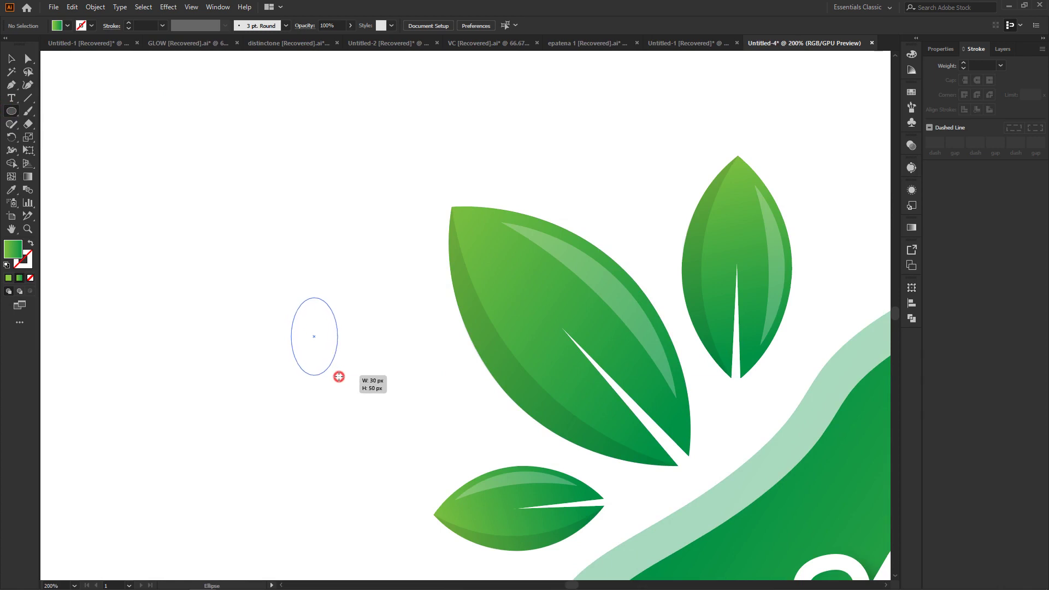
# Step: Reshape the oval into a teardrop with a sharp, lengthened top tip using the Curvature tool
pyautogui.click(28, 84)
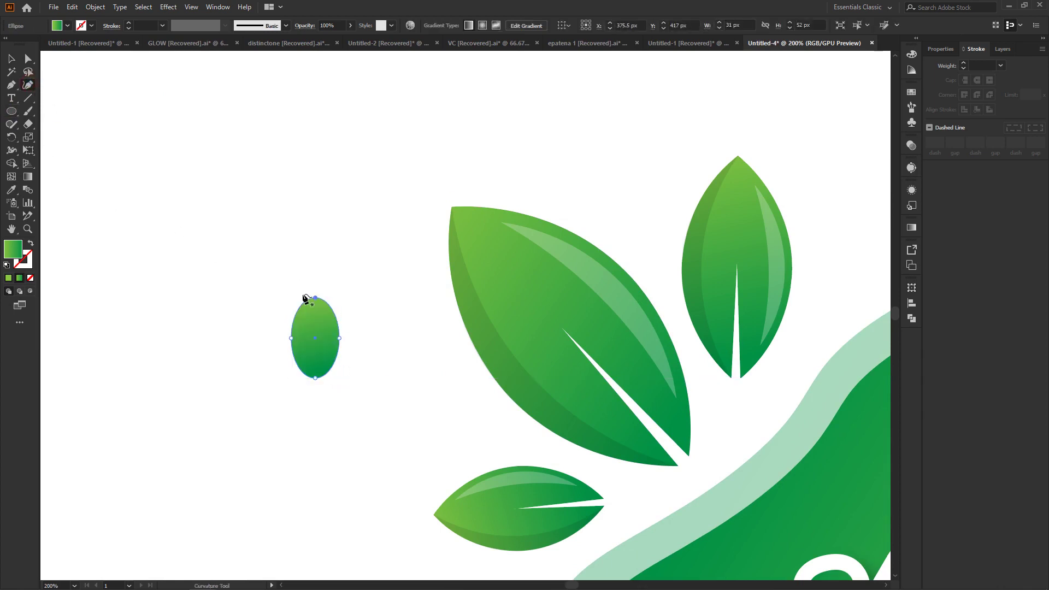
pyautogui.doubleClick(314, 297)
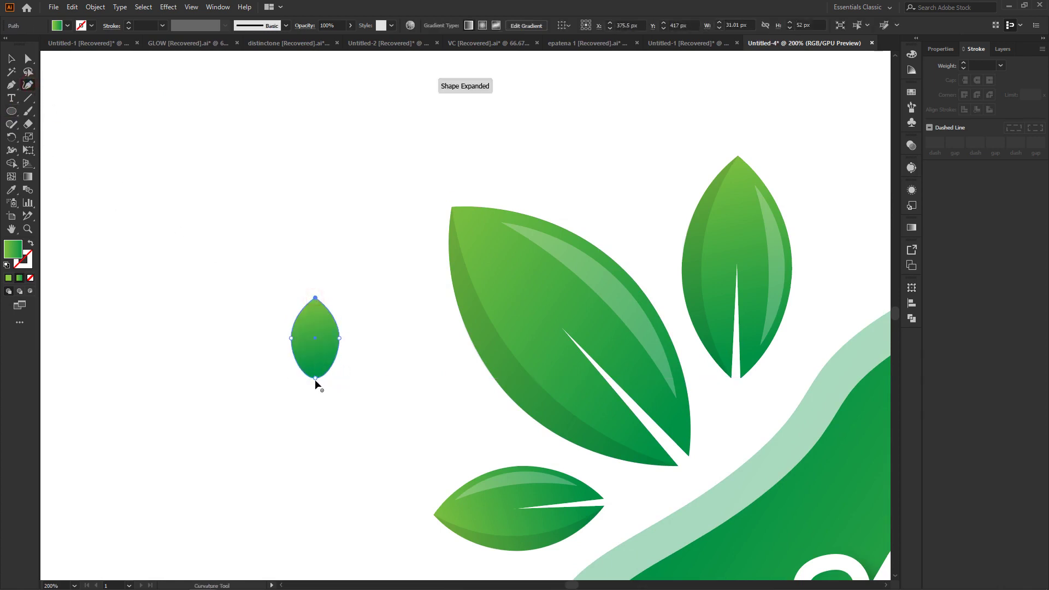
pyautogui.moveTo(316, 377); pyautogui.dragTo(312, 363)
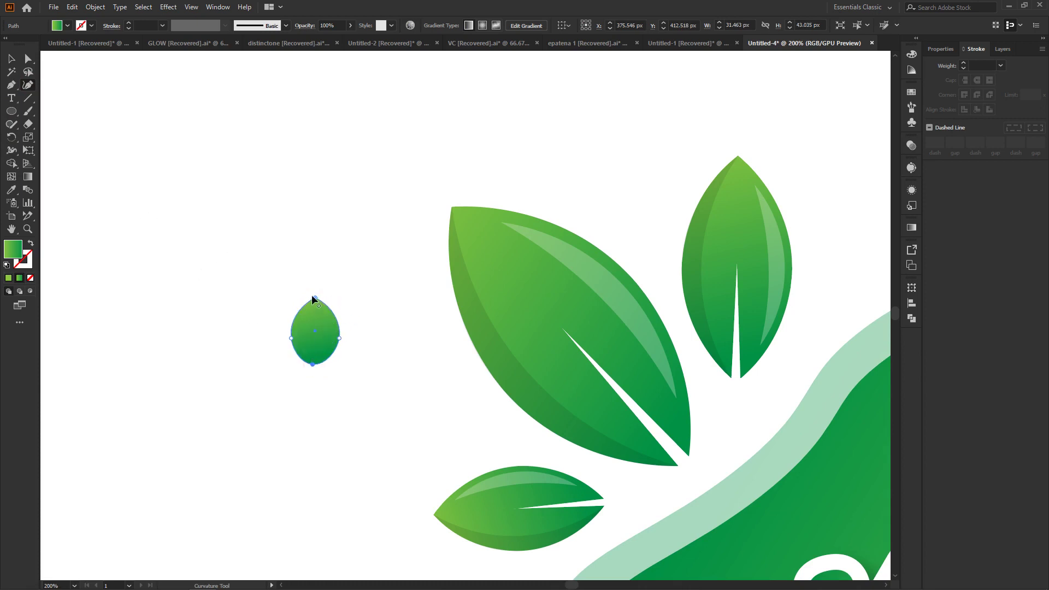
pyautogui.moveTo(313, 298); pyautogui.dragTo(316, 289)
pyautogui.moveTo(316, 286); pyautogui.dragTo(314, 286)
pyautogui.click(315, 364)
# Step: Zoom in on the small leaf and raise its bottom point to shorten it
pyautogui.click(24, 59)
pyautogui.click(372, 306)
pyautogui.click(305, 331)
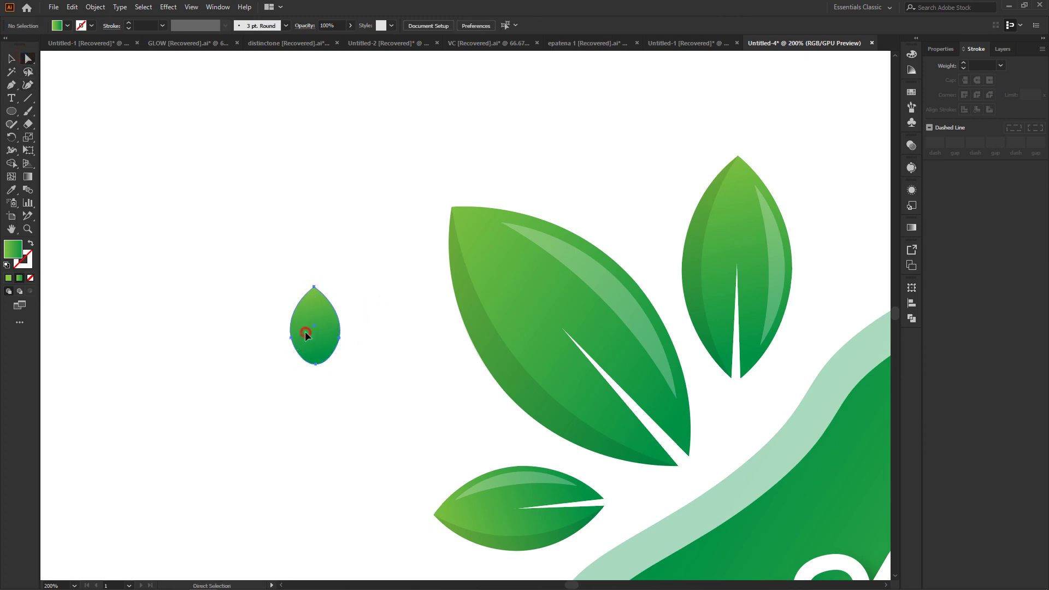
pyautogui.hotkey('ctrl', '+')
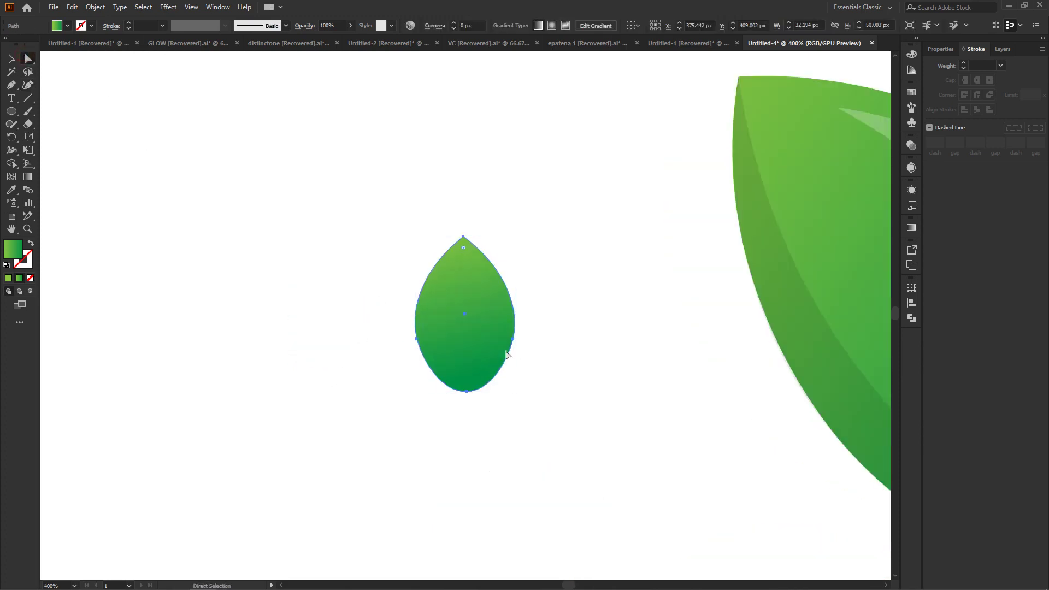
pyautogui.click(27, 86)
pyautogui.moveTo(464, 391); pyautogui.dragTo(463, 382)
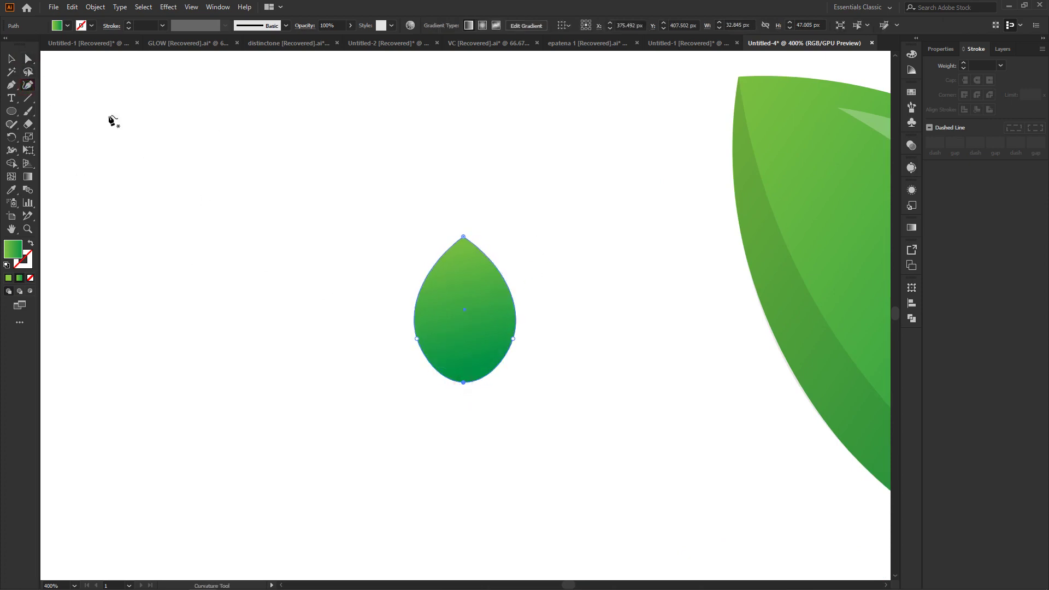
# Step: Reselect the small teardrop leaf and Alt-drag a duplicate up and to the right
pyautogui.click(28, 59)
pyautogui.click(588, 237)
pyautogui.click(463, 320)
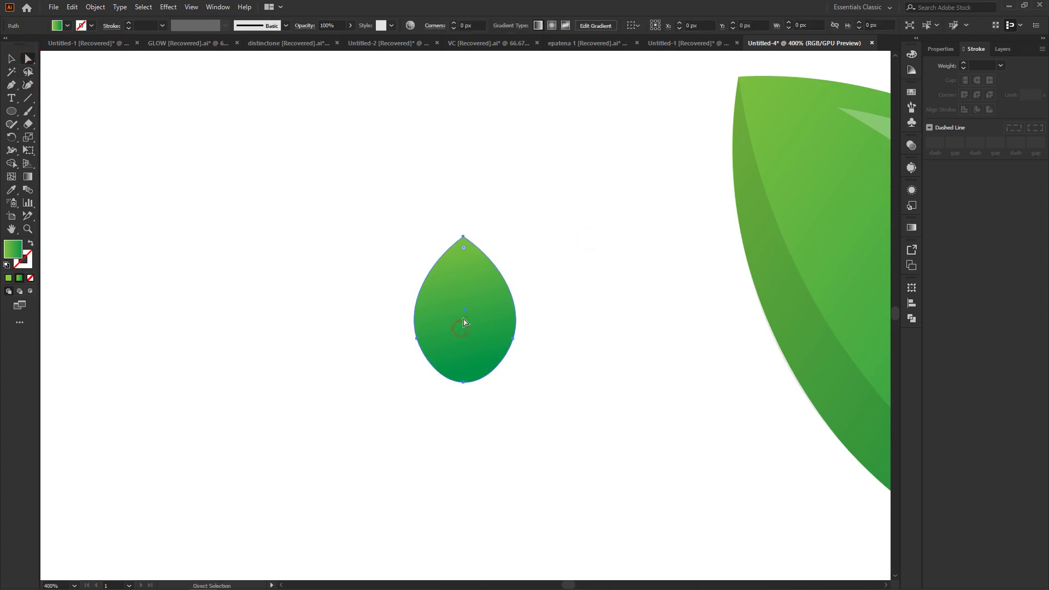
pyautogui.moveTo(467, 312)
pyautogui.mouseDown()
pyautogui.moveTo(589, 306)
pyautogui.moveTo(473, 296)
pyautogui.mouseUp()
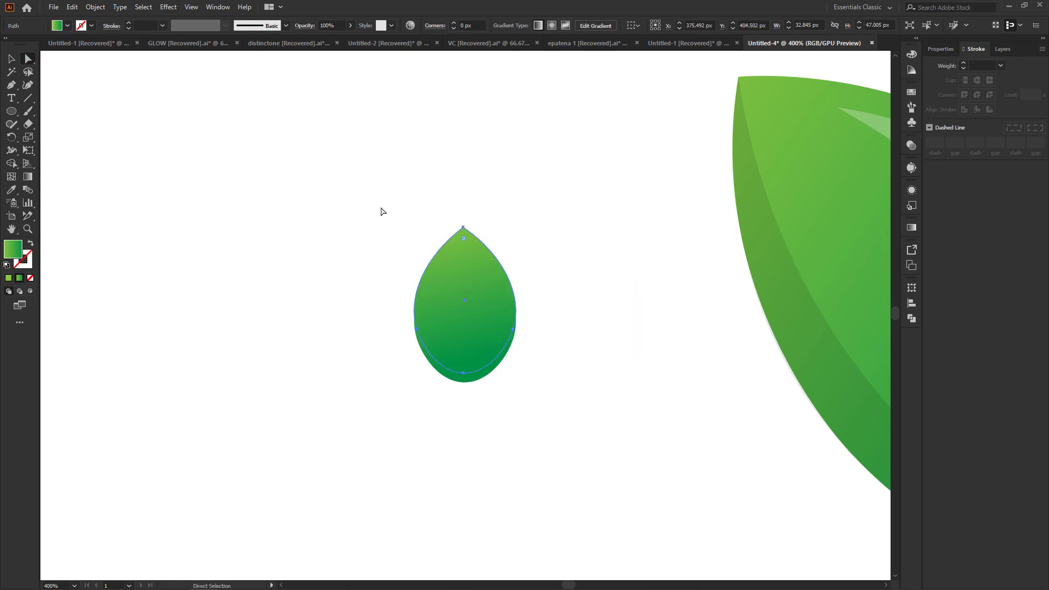
# Step: Overlap the copy slightly higher and use Shape Builder to split off the bottom crescent
pyautogui.moveTo(380, 200); pyautogui.dragTo(585, 469)
pyautogui.click(910, 318)
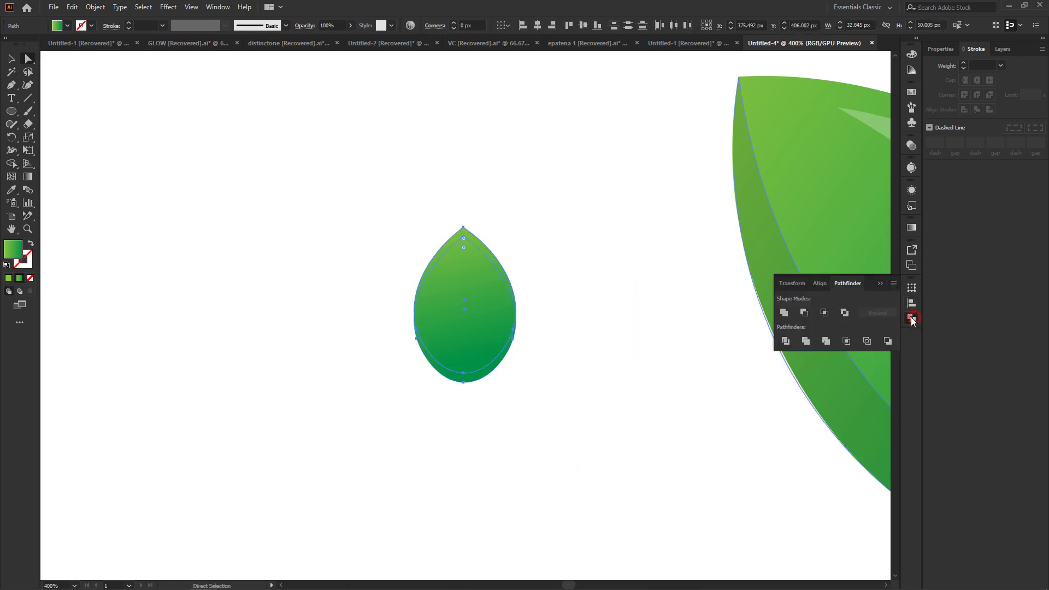
pyautogui.click(12, 164)
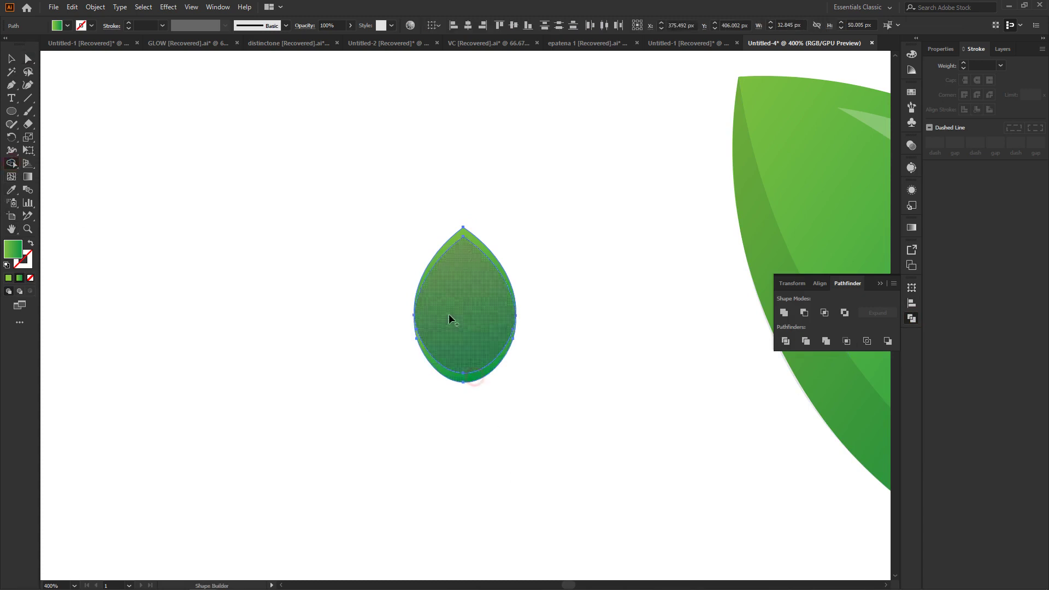
pyautogui.moveTo(474, 380)
pyautogui.mouseDown()
pyautogui.moveTo(452, 315)
pyautogui.moveTo(559, 232)
pyautogui.mouseUp()
pyautogui.click(28, 58)
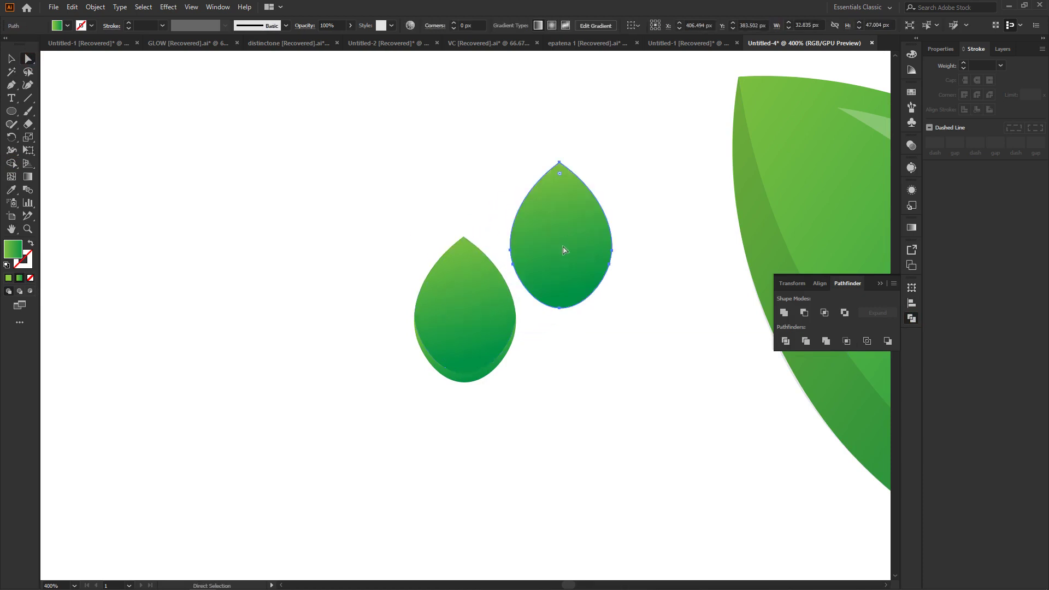
pyautogui.moveTo(464, 379)
pyautogui.mouseDown()
pyautogui.moveTo(566, 288)
pyautogui.moveTo(560, 305)
pyautogui.mouseUp()
# Step: Bring the crescent in front of the leaf and place it back along the leaf's bottom
pyautogui.click(443, 314)
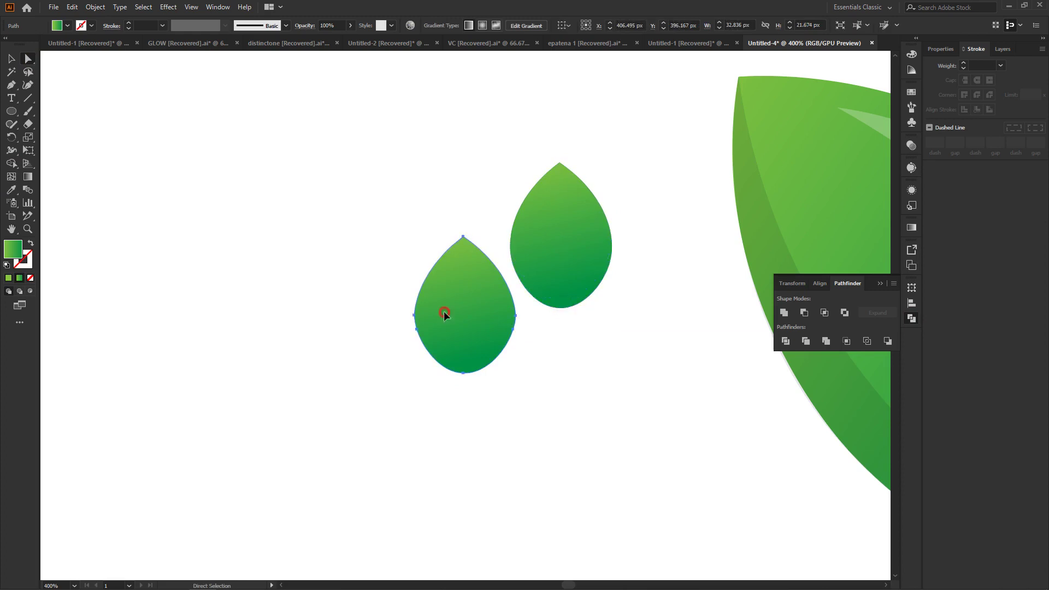
pyautogui.moveTo(463, 372); pyautogui.dragTo(558, 305)
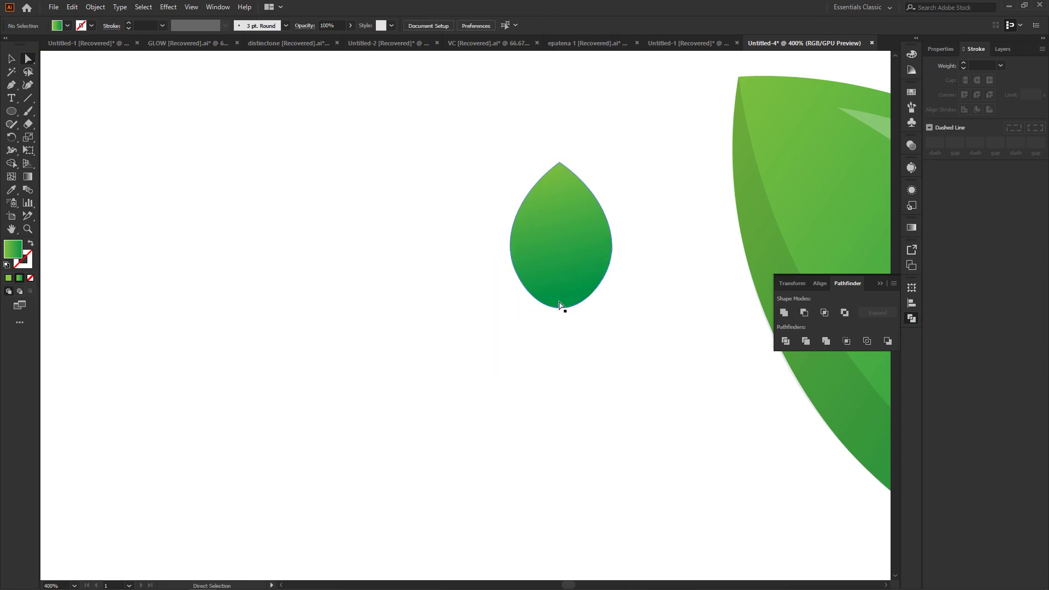
pyautogui.moveTo(571, 238); pyautogui.dragTo(461, 244)
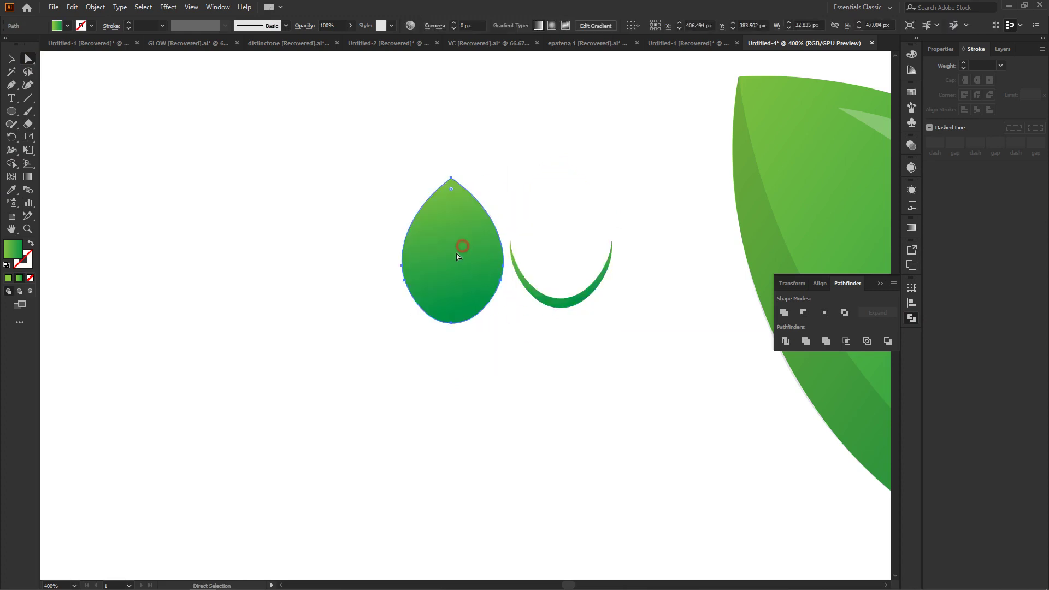
pyautogui.click(558, 307)
pyautogui.rightClick(558, 308)
pyautogui.moveTo(606, 485)
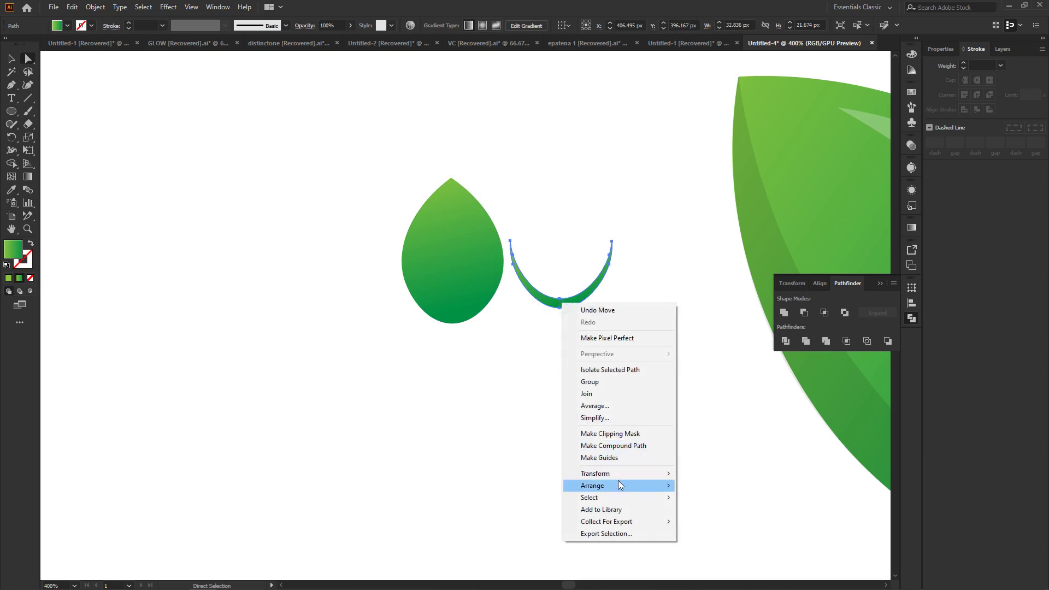
pyautogui.click(710, 485)
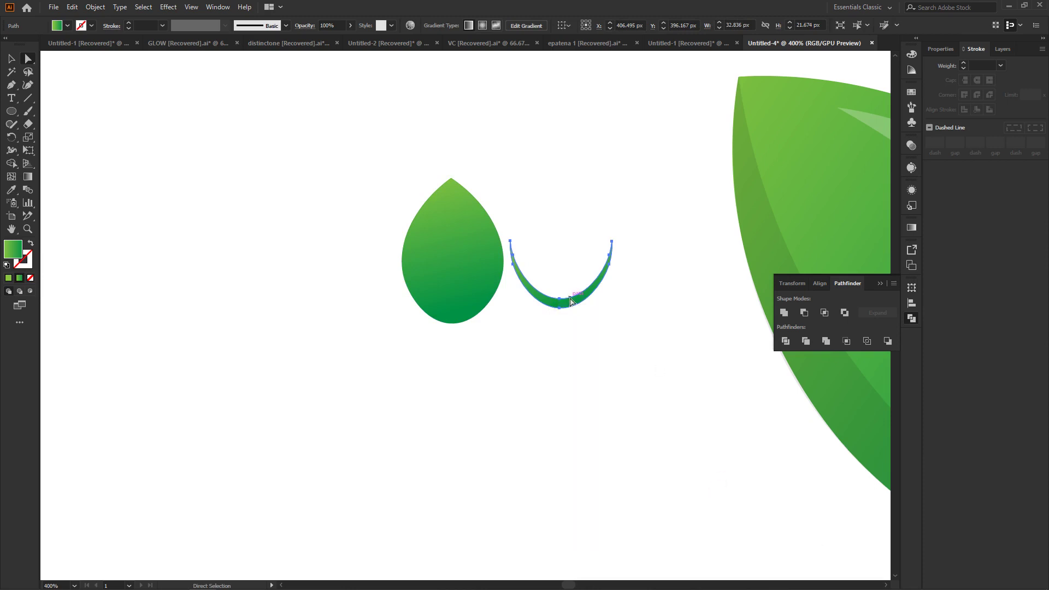
pyautogui.moveTo(573, 302)
pyautogui.mouseDown()
pyautogui.moveTo(459, 304)
pyautogui.moveTo(462, 316)
pyautogui.mouseUp()
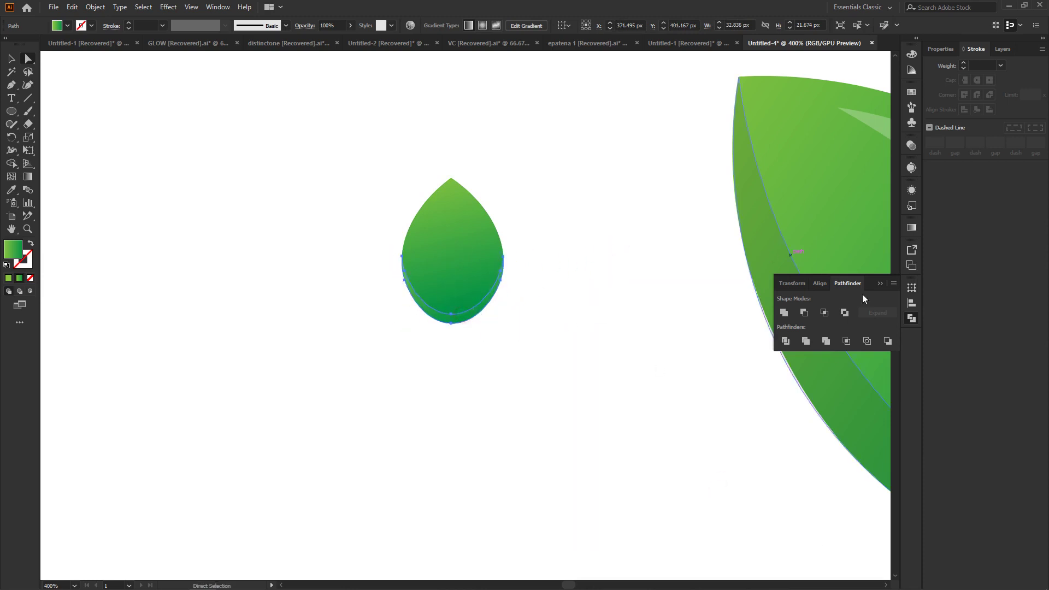
# Step: Give the crescent a solid black fill
pyautogui.click(9, 277)
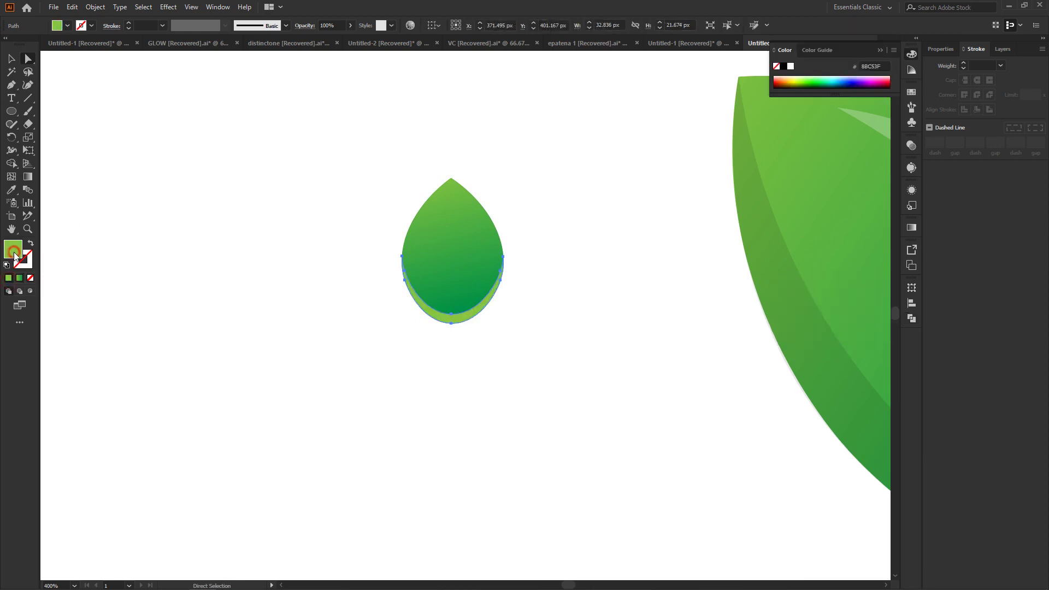
pyautogui.doubleClick(12, 249)
pyautogui.write('90C142')
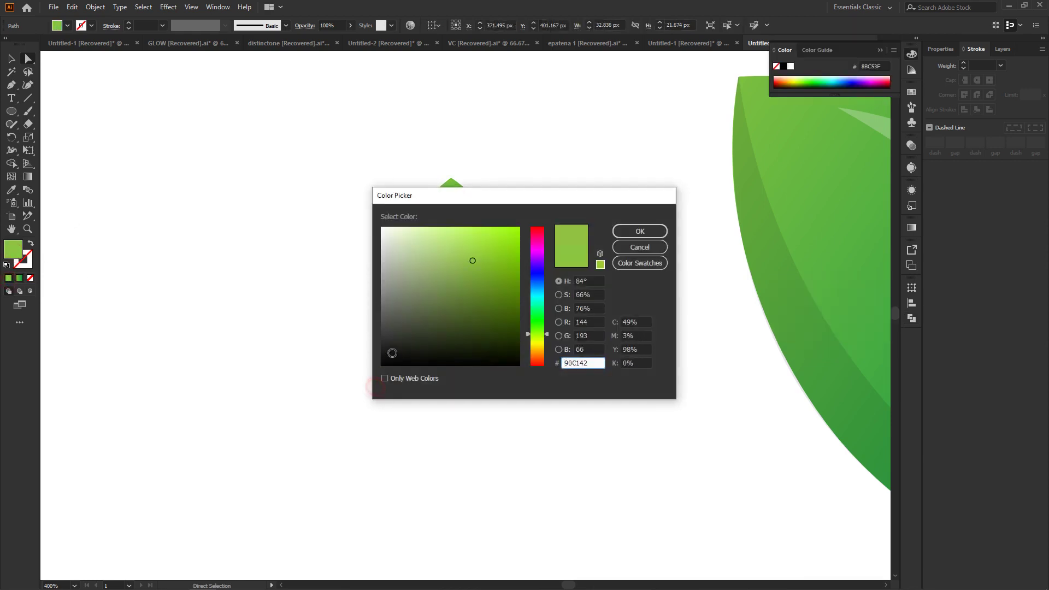
pyautogui.moveTo(391, 353); pyautogui.dragTo(377, 378)
pyautogui.click(633, 230)
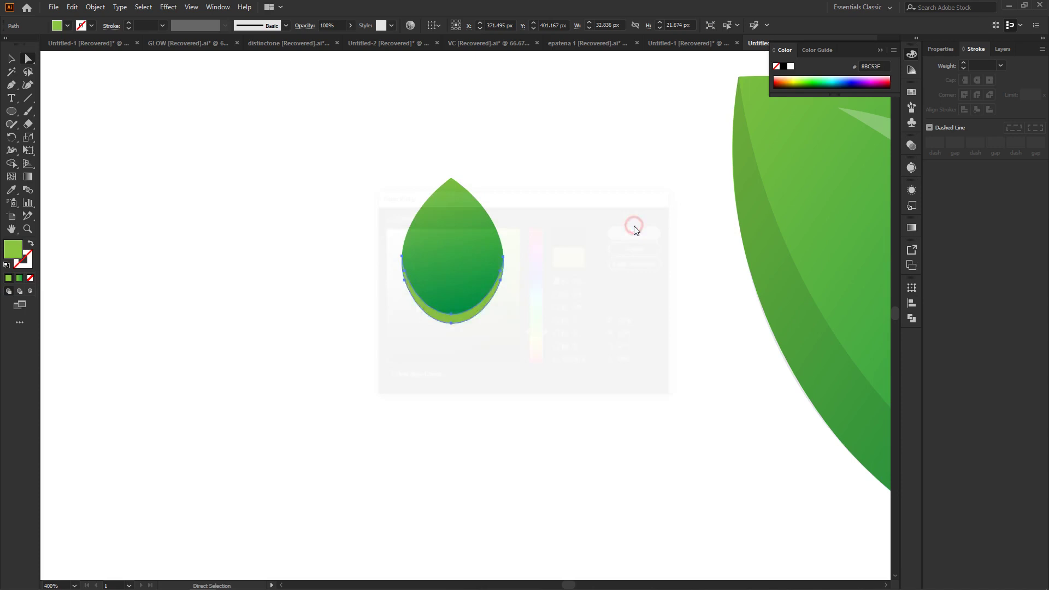
# Step: Lower the black crescent shade's opacity to 18%
pyautogui.click(911, 145)
pyautogui.click(884, 157)
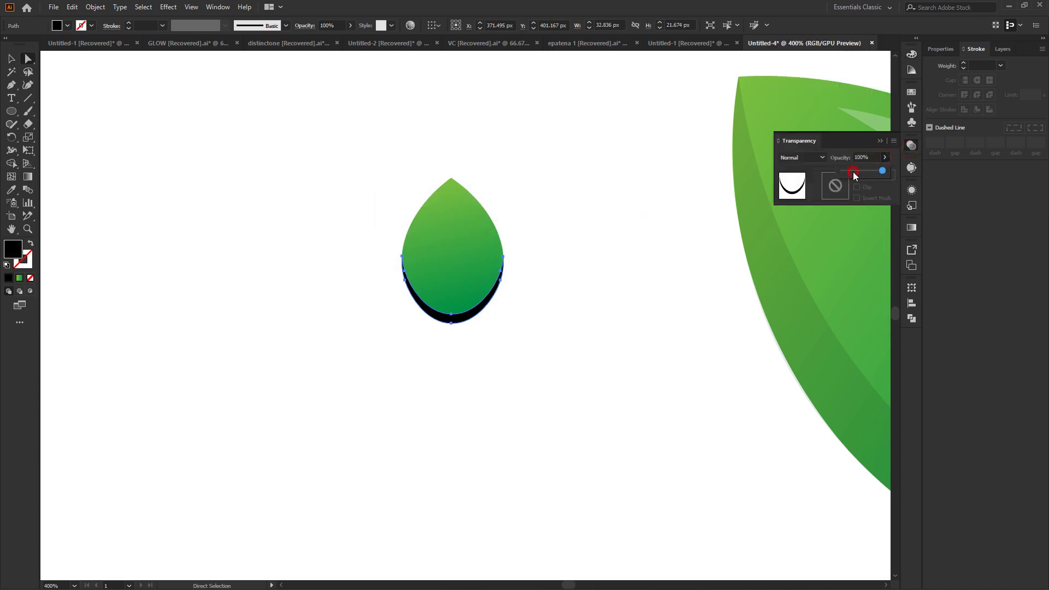
pyautogui.click(853, 171)
pyautogui.click(847, 171)
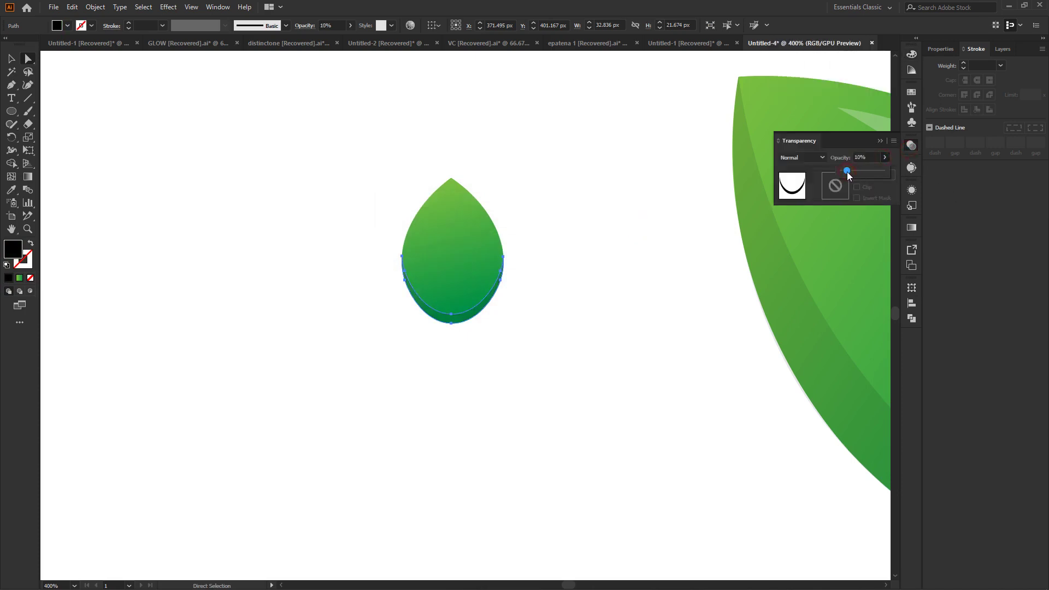
pyautogui.click(850, 171)
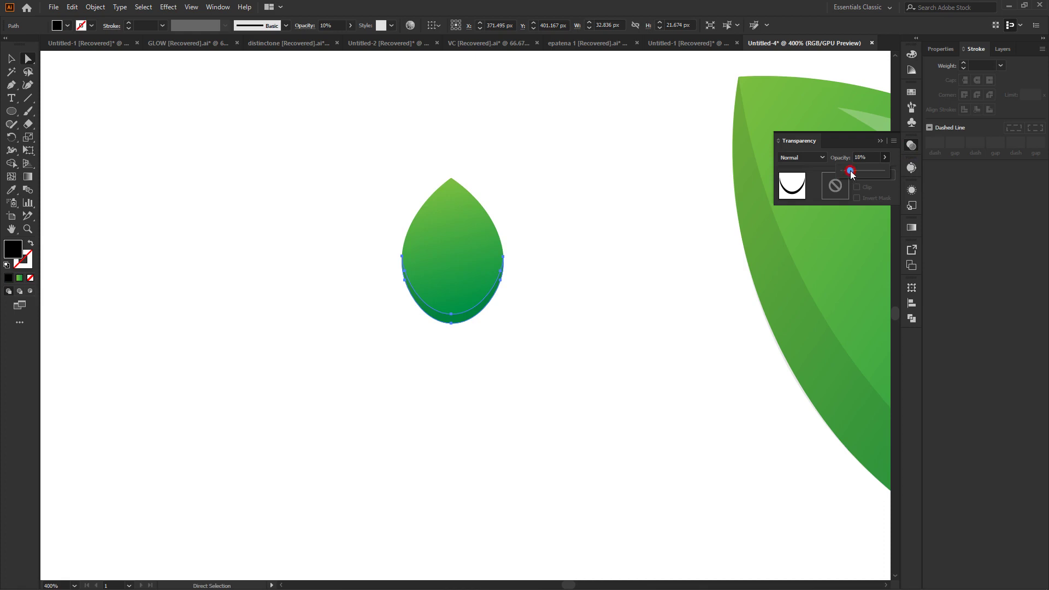
pyautogui.click(877, 145)
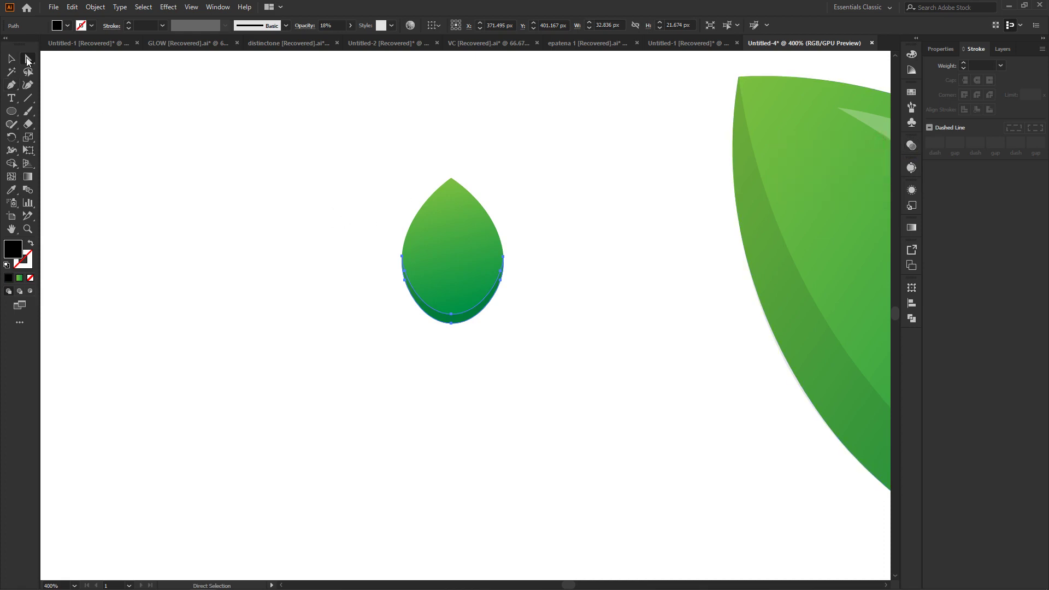
pyautogui.click(213, 225)
pyautogui.click(454, 262)
# Step: Place a smaller copy of the leaf inside it with a diagonally redrawn gradient
pyautogui.moveTo(453, 264); pyautogui.dragTo(262, 223)
pyautogui.click(10, 59)
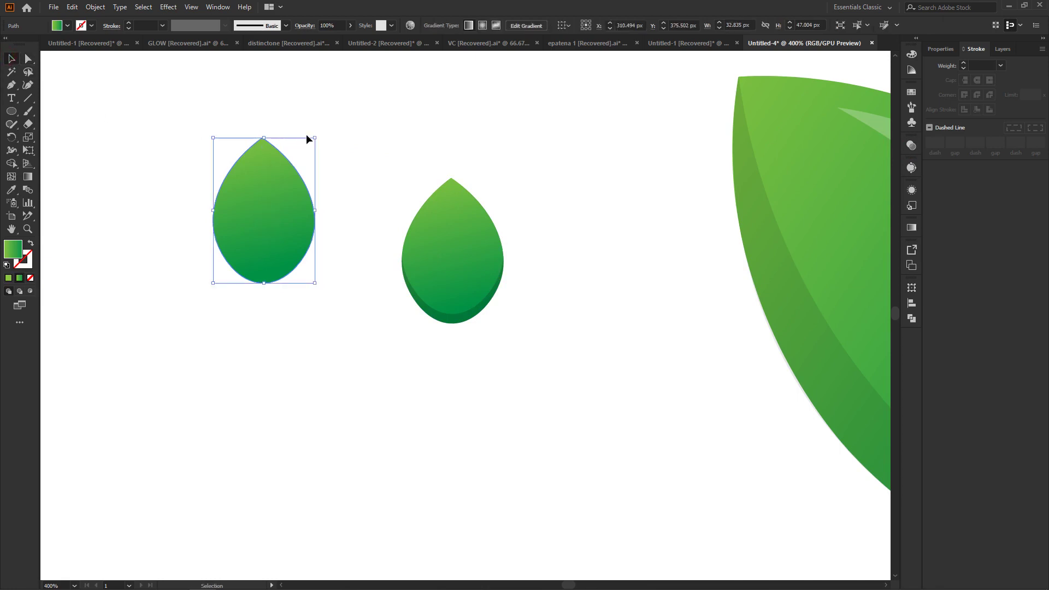
pyautogui.moveTo(314, 138); pyautogui.dragTo(286, 178)
pyautogui.moveTo(252, 227); pyautogui.dragTo(456, 246)
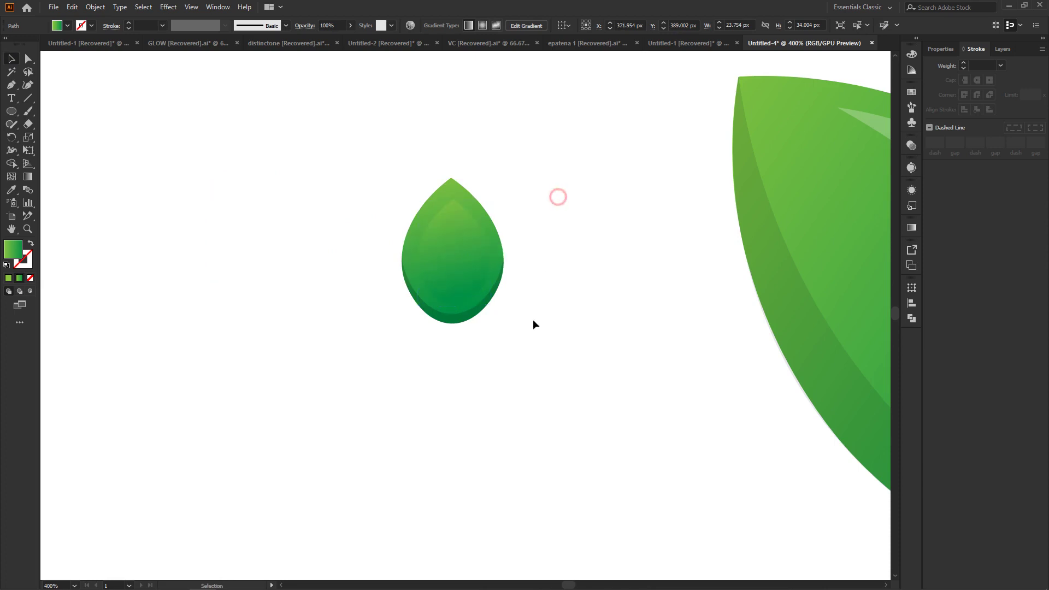
pyautogui.click(27, 176)
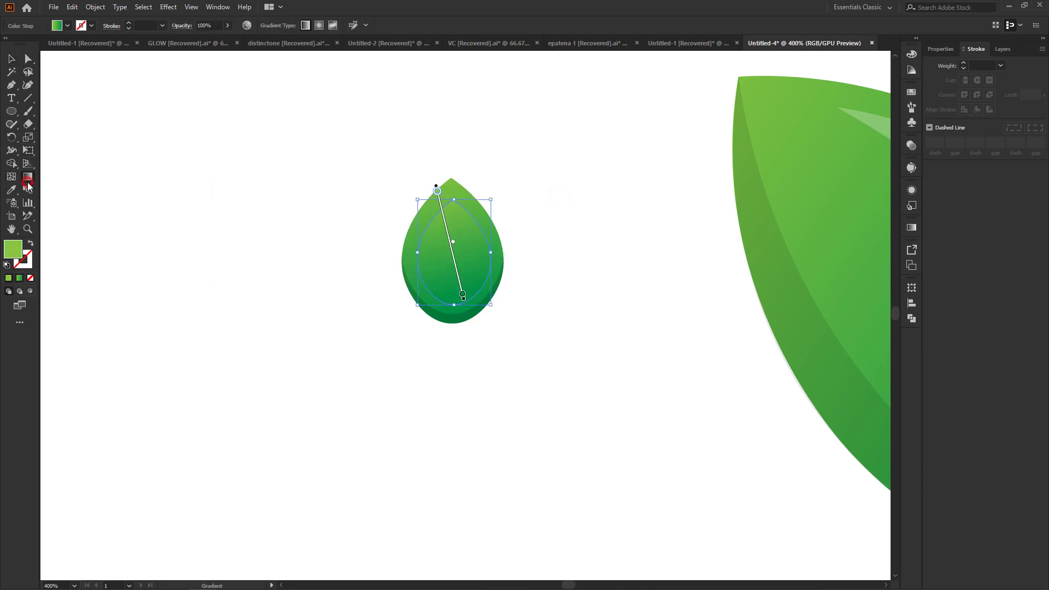
pyautogui.moveTo(420, 223); pyautogui.dragTo(470, 301)
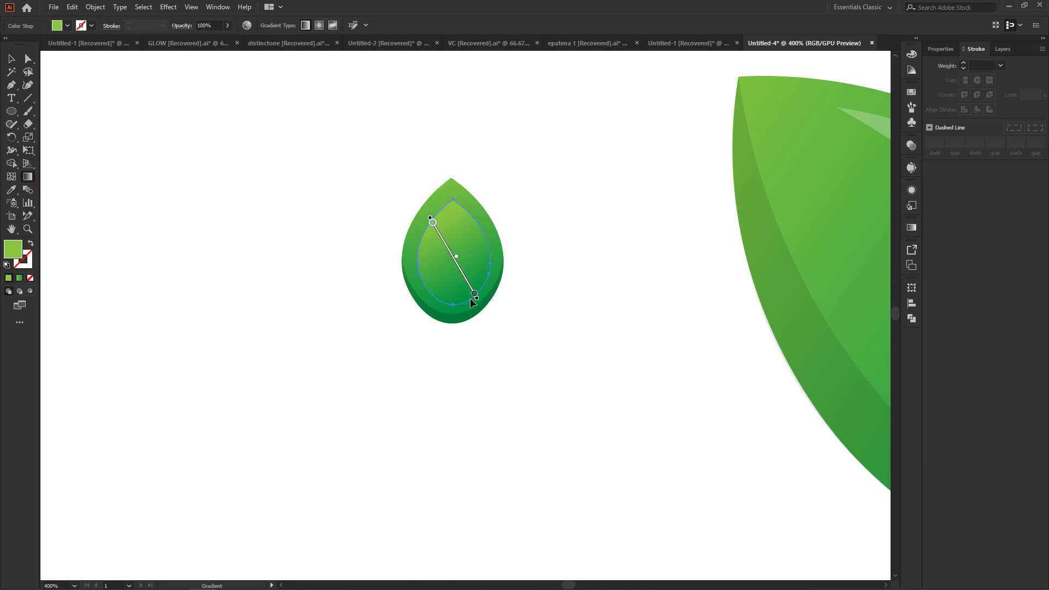
pyautogui.click(28, 58)
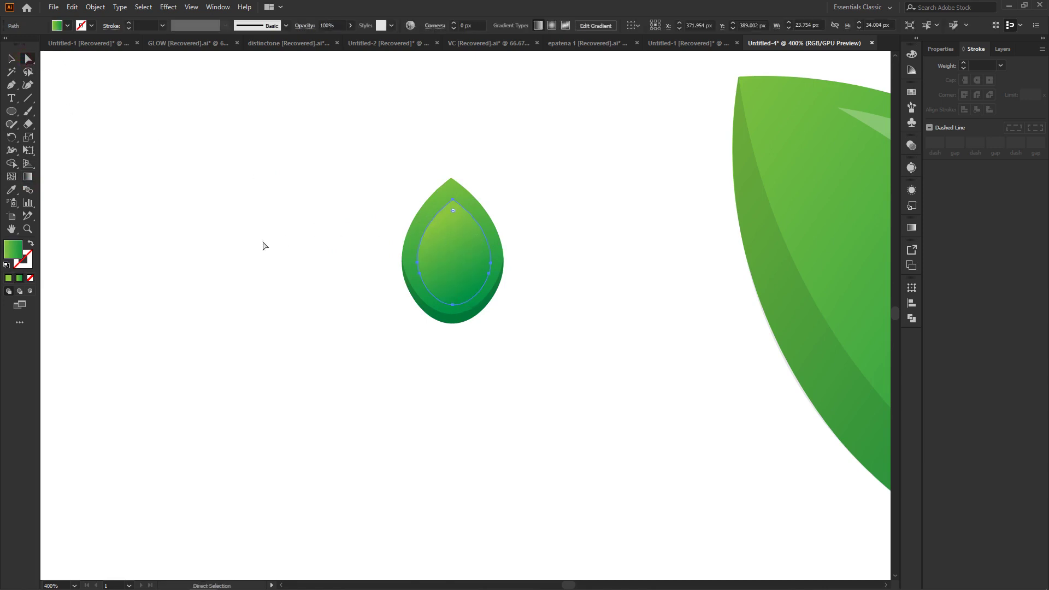
# Step: Draw a triangular highlight path beside the leaf with the Pen tool
pyautogui.click(11, 84)
pyautogui.click(284, 187)
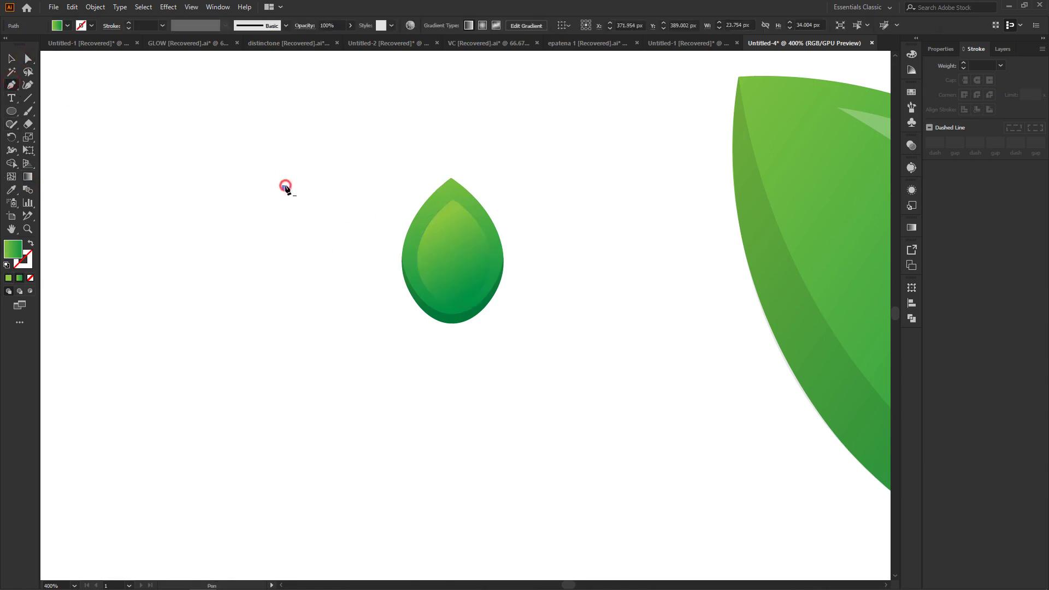
pyautogui.click(247, 230)
pyautogui.click(290, 278)
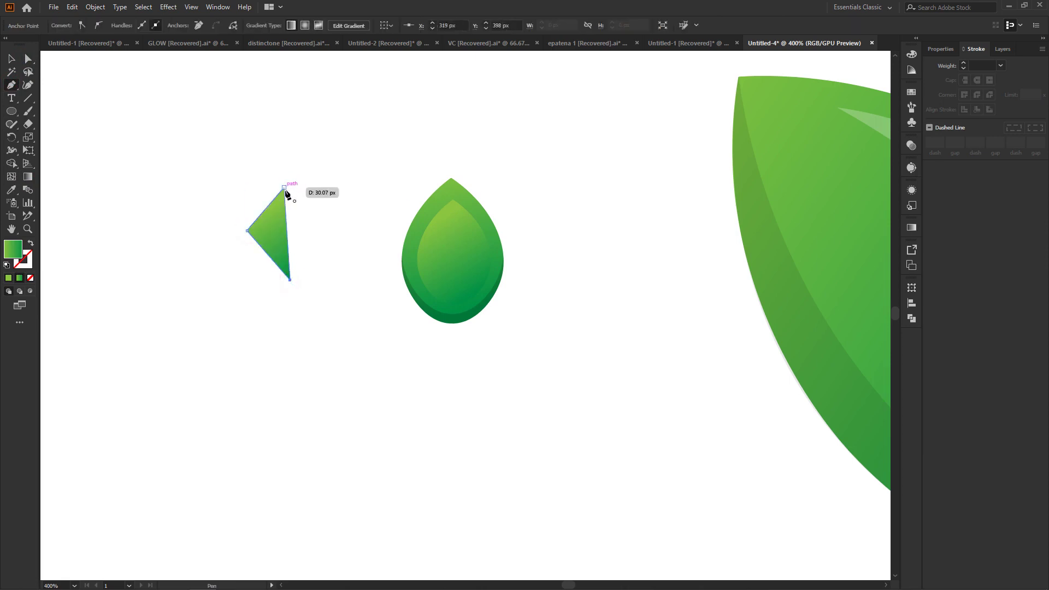
pyautogui.moveTo(284, 187)
pyautogui.mouseDown()
pyautogui.moveTo(288, 195)
pyautogui.moveTo(284, 187)
pyautogui.mouseUp()
pyautogui.click(28, 59)
# Step: Reshape the triangle into a curved crescent with the Curvature tool
pyautogui.click(28, 85)
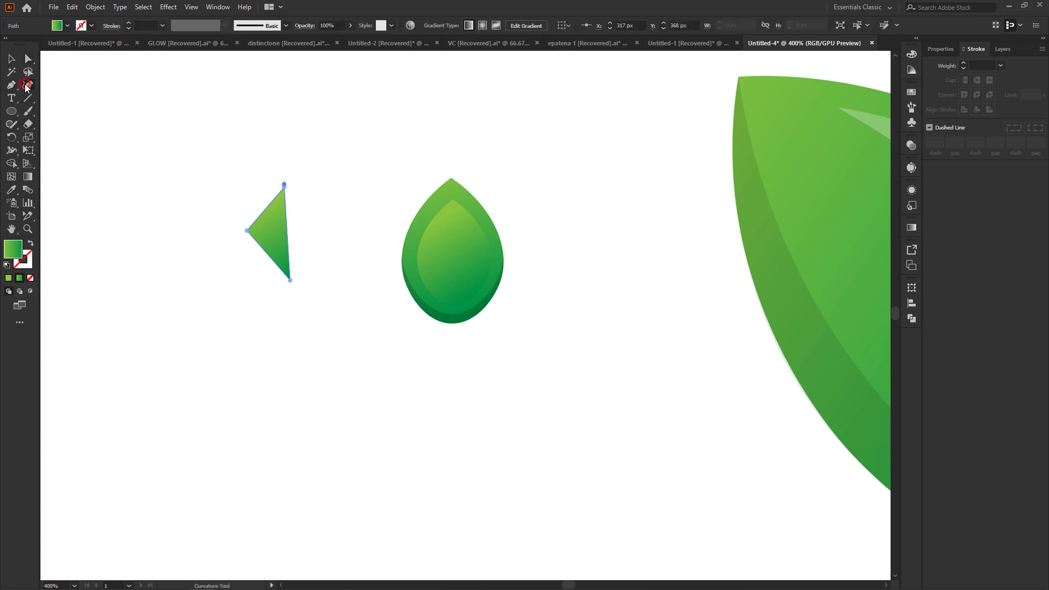
pyautogui.doubleClick(247, 230)
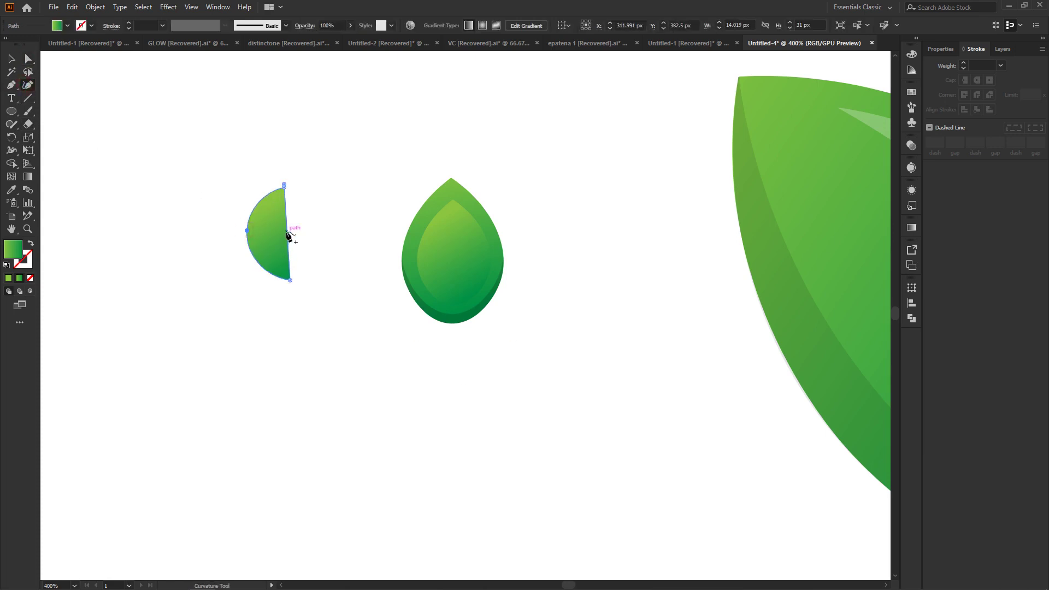
pyautogui.moveTo(289, 235); pyautogui.dragTo(259, 234)
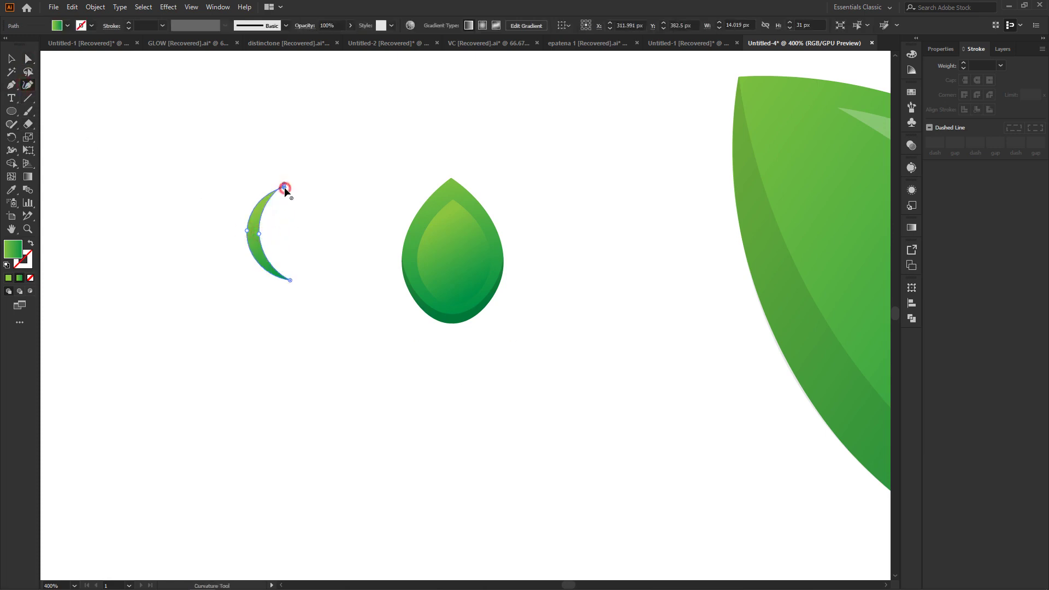
pyautogui.moveTo(284, 187); pyautogui.dragTo(266, 193)
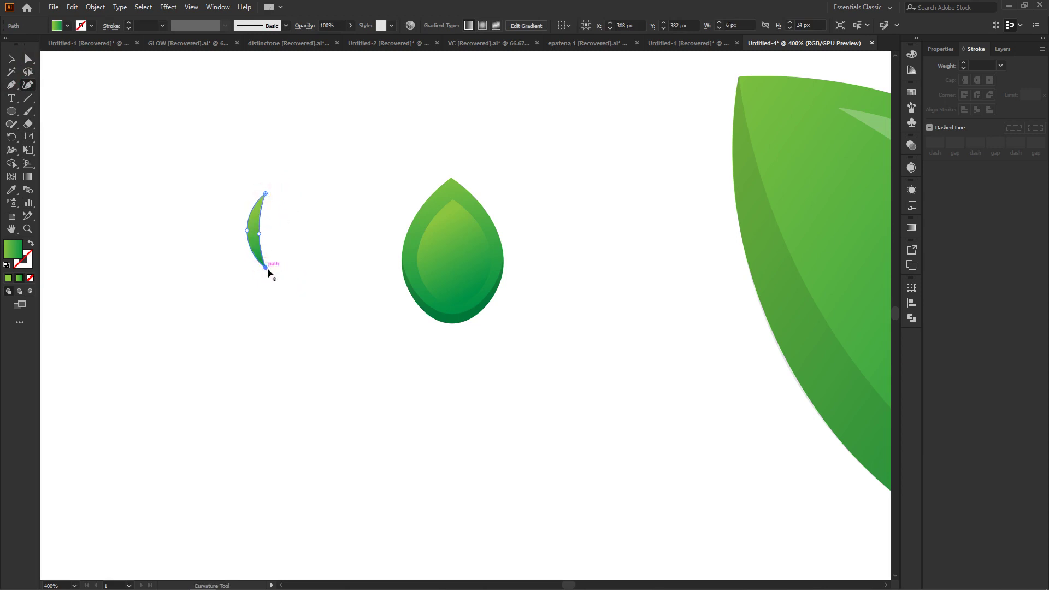
pyautogui.moveTo(267, 266); pyautogui.dragTo(259, 268)
# Step: Fill the crescent solid white at 25% opacity
pyautogui.click(7, 278)
pyautogui.doubleClick(13, 250)
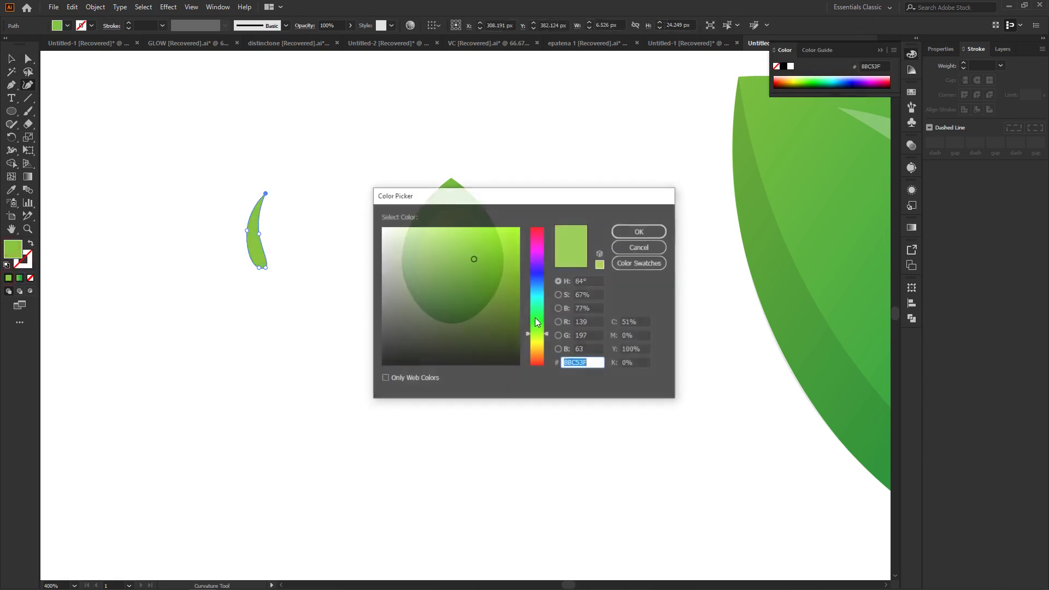
pyautogui.click(402, 251)
pyautogui.moveTo(402, 251); pyautogui.dragTo(370, 218)
pyautogui.click(640, 231)
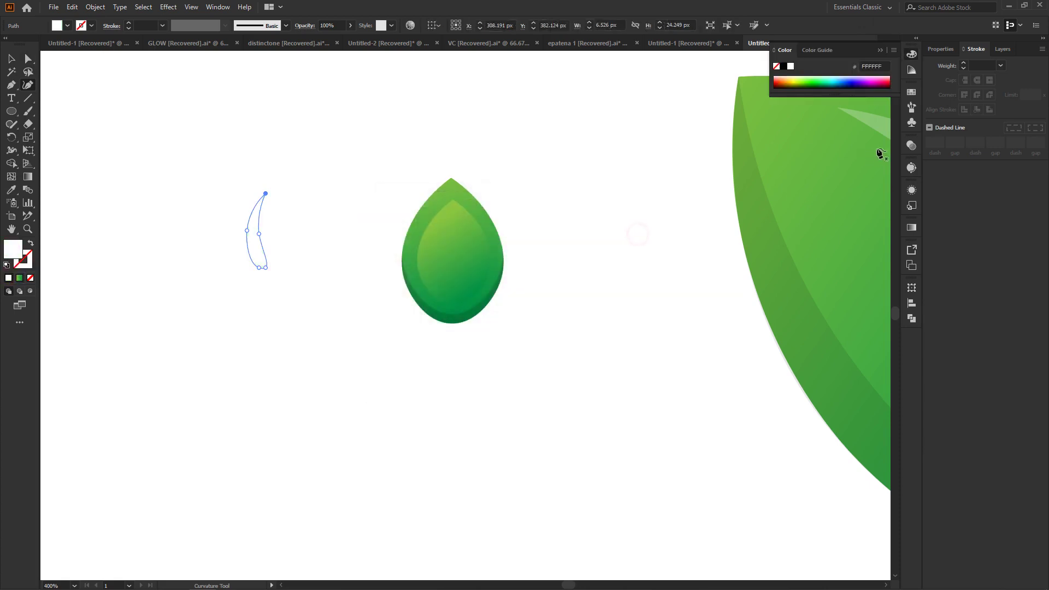
pyautogui.click(911, 146)
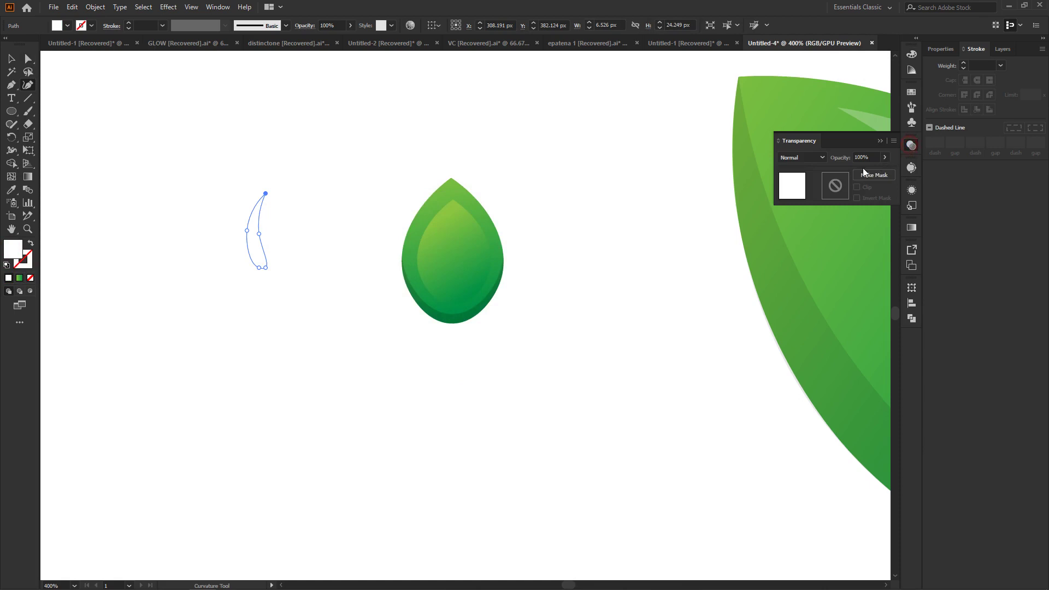
pyautogui.click(880, 140)
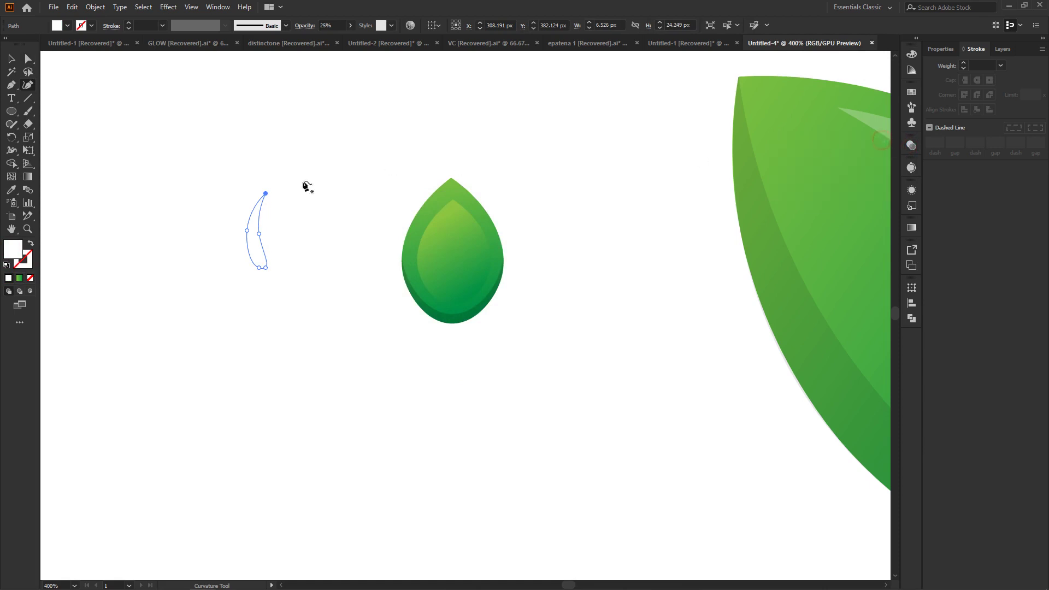
# Step: Move the white crescent into the green leaf and raise its opacity to 47%
pyautogui.click(29, 59)
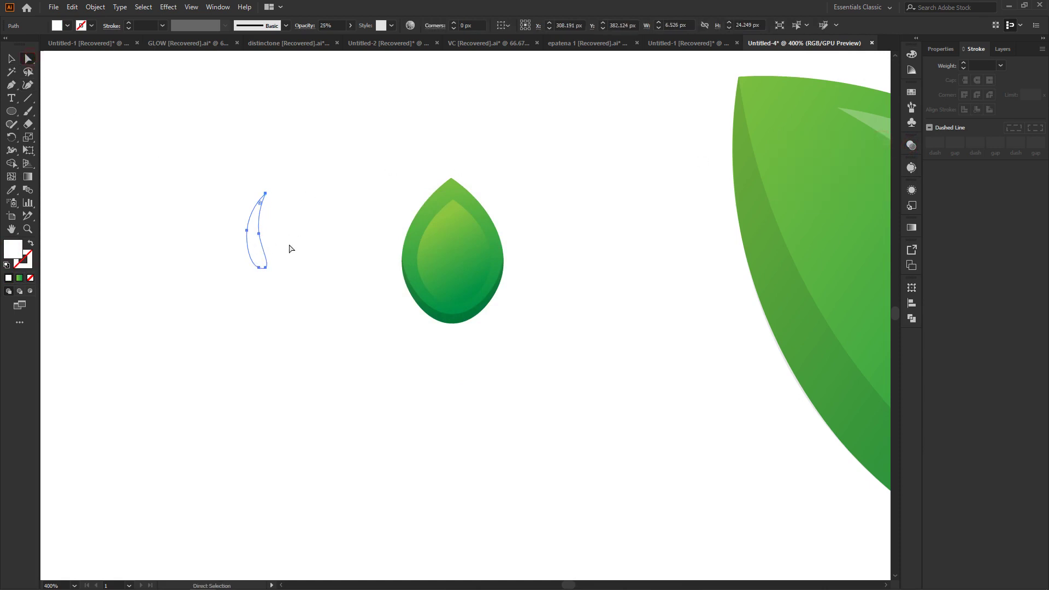
pyautogui.moveTo(257, 258)
pyautogui.mouseDown()
pyautogui.moveTo(437, 270)
pyautogui.moveTo(436, 283)
pyautogui.mouseUp()
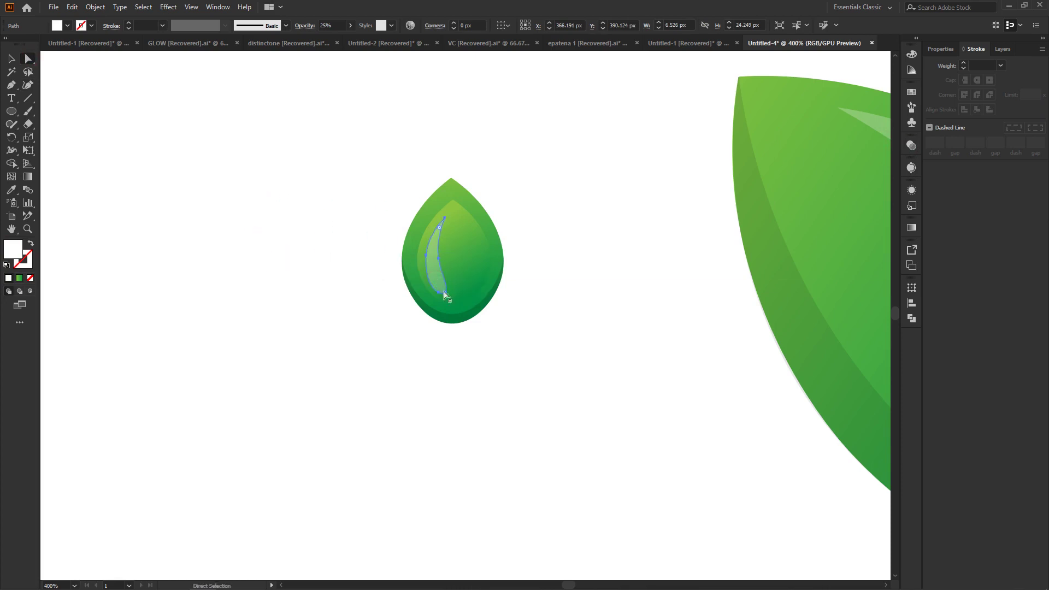
pyautogui.click(911, 145)
pyautogui.click(885, 157)
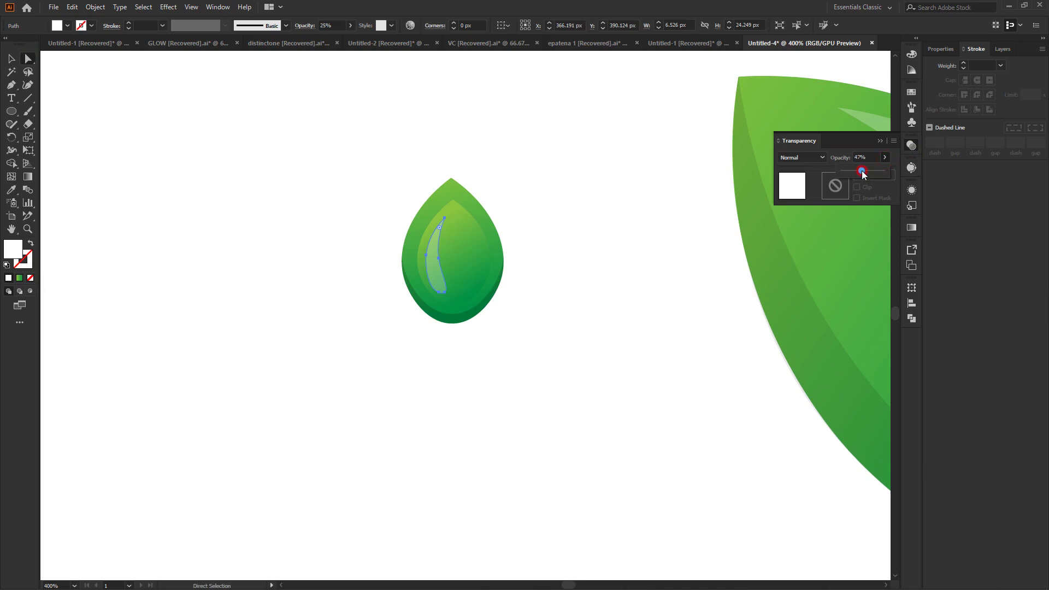
pyautogui.moveTo(860, 170); pyautogui.dragTo(861, 172)
pyautogui.click(625, 175)
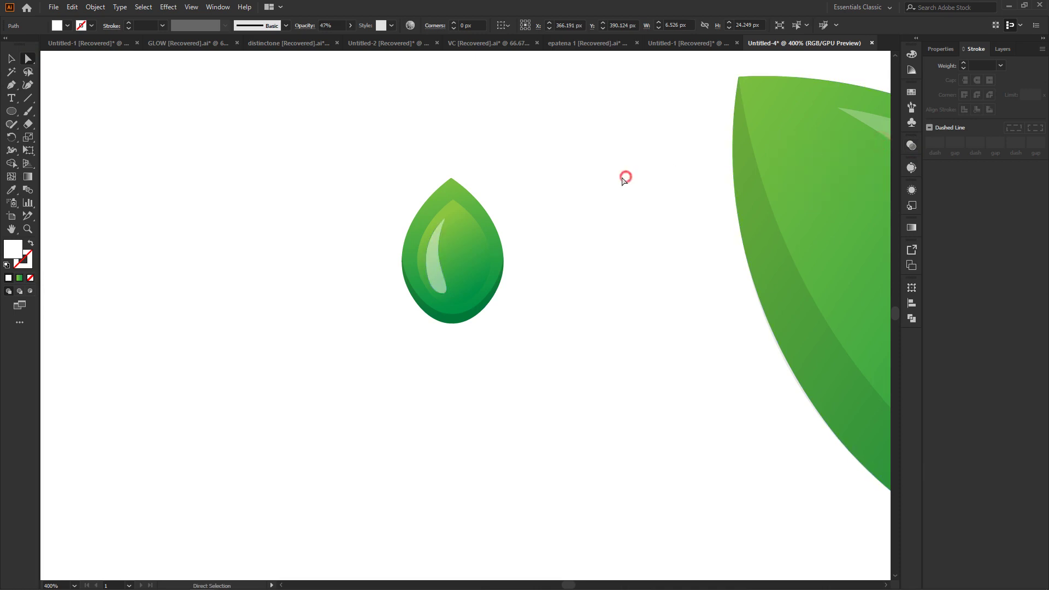
# Step: Select all parts of the small leaf and zoom out to the other leaves
pyautogui.moveTo(362, 153); pyautogui.dragTo(546, 380)
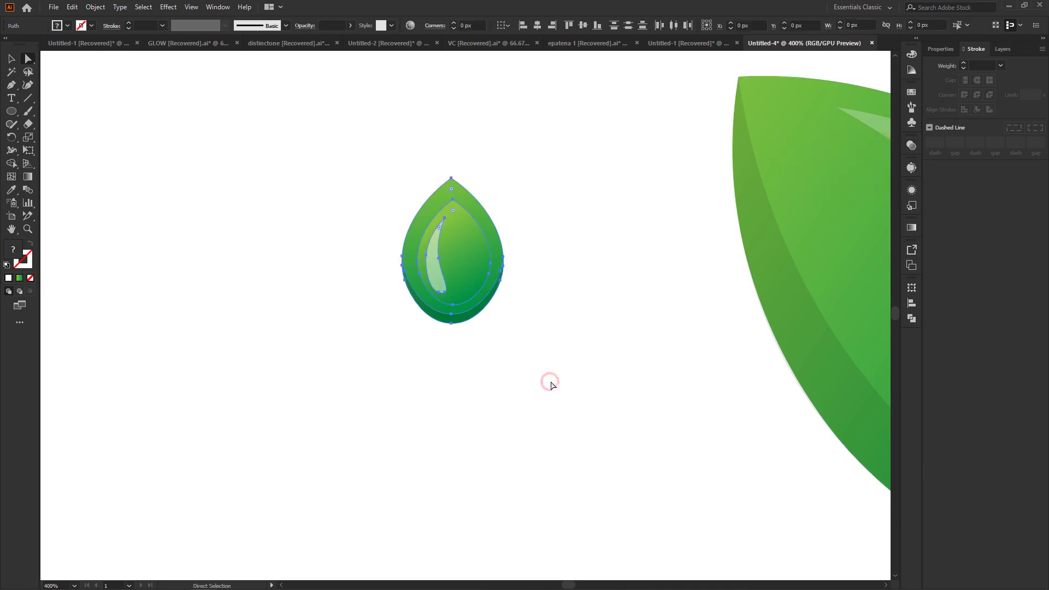
pyautogui.hotkey('ctrl', '-')
pyautogui.hotkey('ctrl', '-')
pyautogui.click(455, 334)
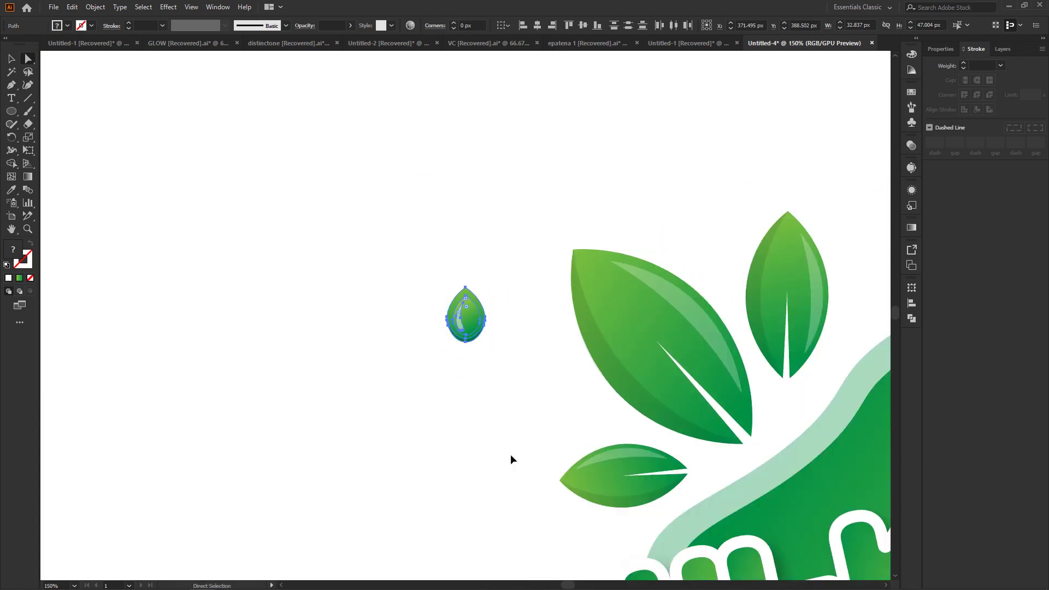
# Step: Group the water drop's parts and move the group onto the large left leaf
pyautogui.hotkey('ctrl', '+')
pyautogui.hotkey('ctrl', '+')
pyautogui.hscroll(2, 529, 355)
pyautogui.hscroll(2, 529, 350)
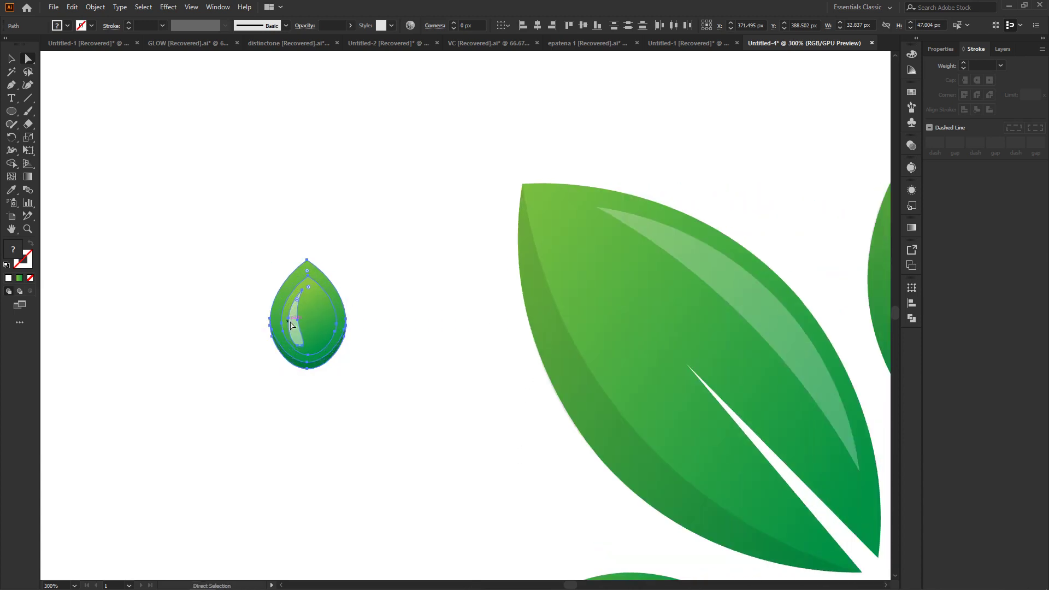
pyautogui.click(294, 322)
pyautogui.hotkey('ctrl', 'g')
pyautogui.click(328, 227)
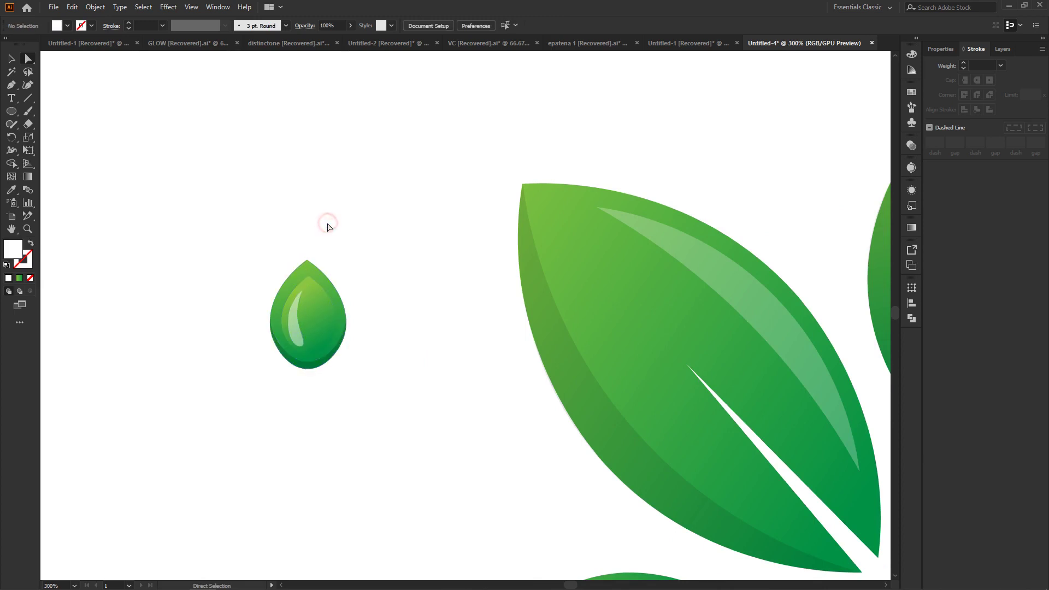
pyautogui.press('v')
pyautogui.click(322, 321)
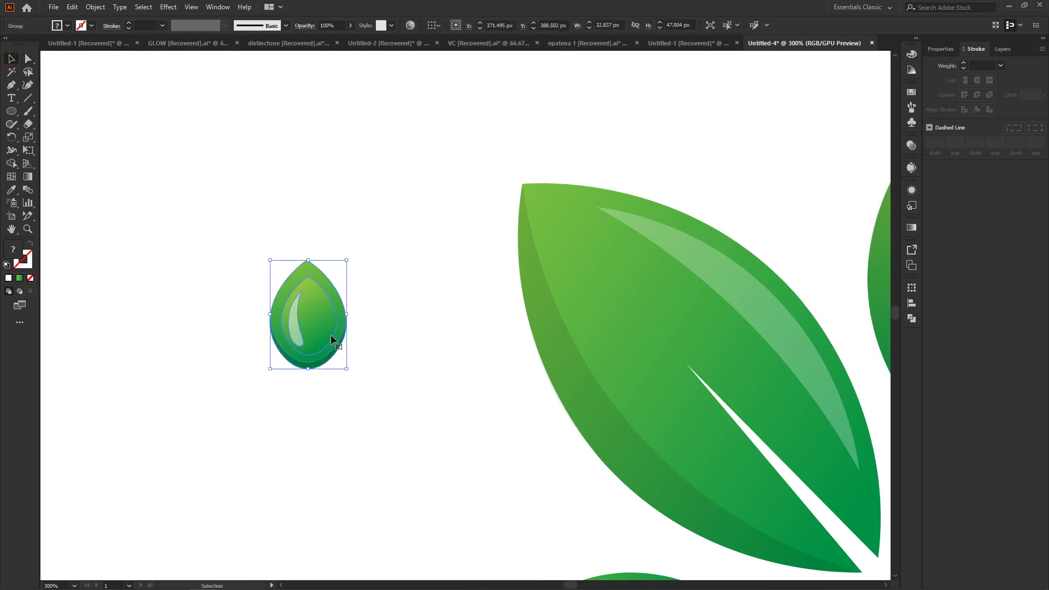
pyautogui.moveTo(322, 325); pyautogui.dragTo(608, 313)
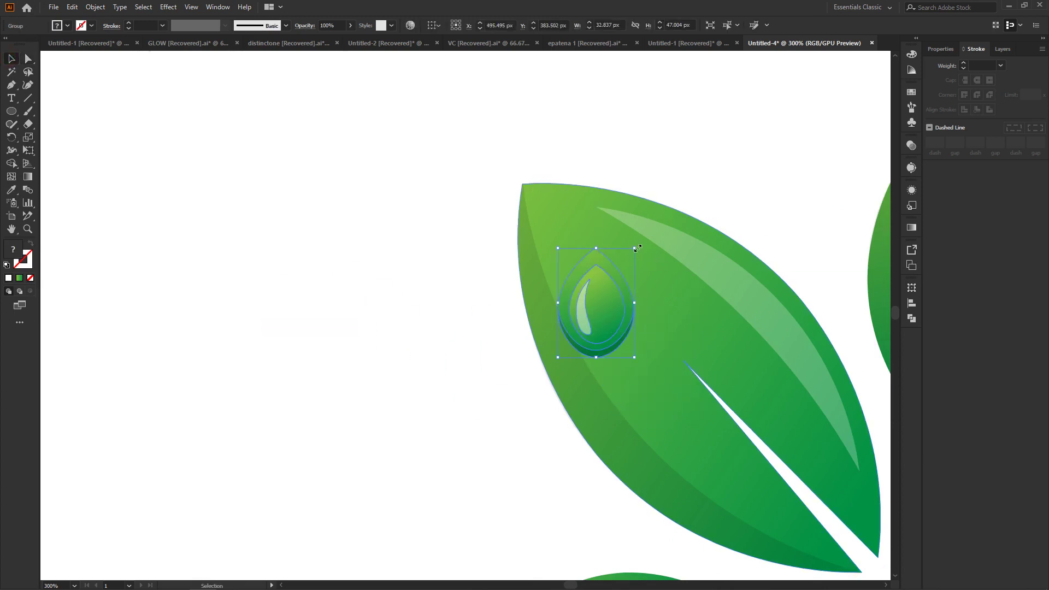
# Step: Resize the drop, set it near the leaf's cut, and copy one higher up
pyautogui.moveTo(635, 249)
pyautogui.mouseDown()
pyautogui.moveTo(590, 310)
pyautogui.moveTo(613, 266)
pyautogui.moveTo(751, 363)
pyautogui.moveTo(767, 343)
pyautogui.moveTo(644, 324)
pyautogui.mouseUp()
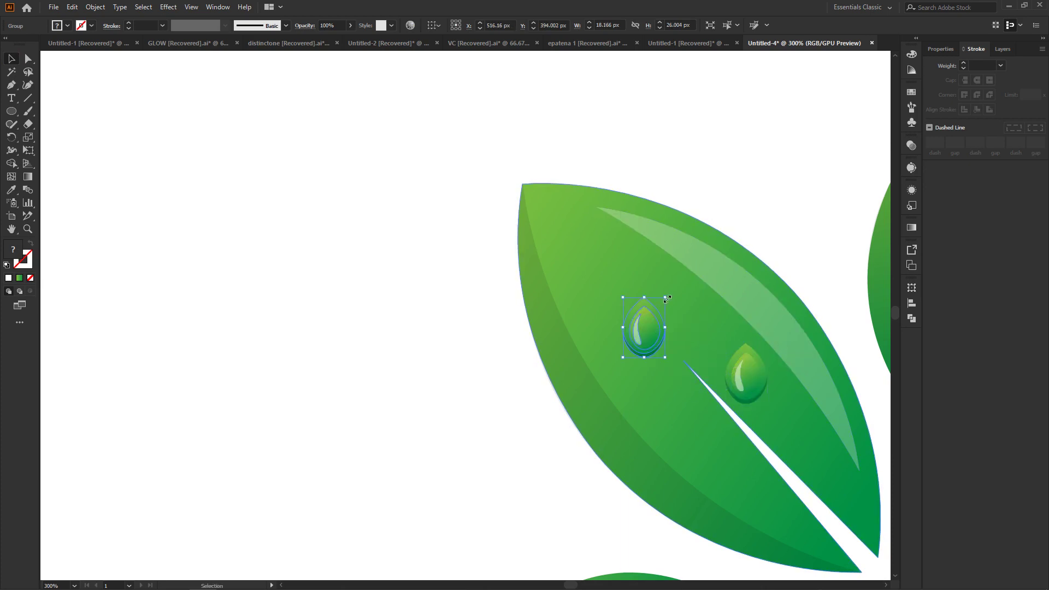
pyautogui.moveTo(641, 331); pyautogui.dragTo(749, 480)
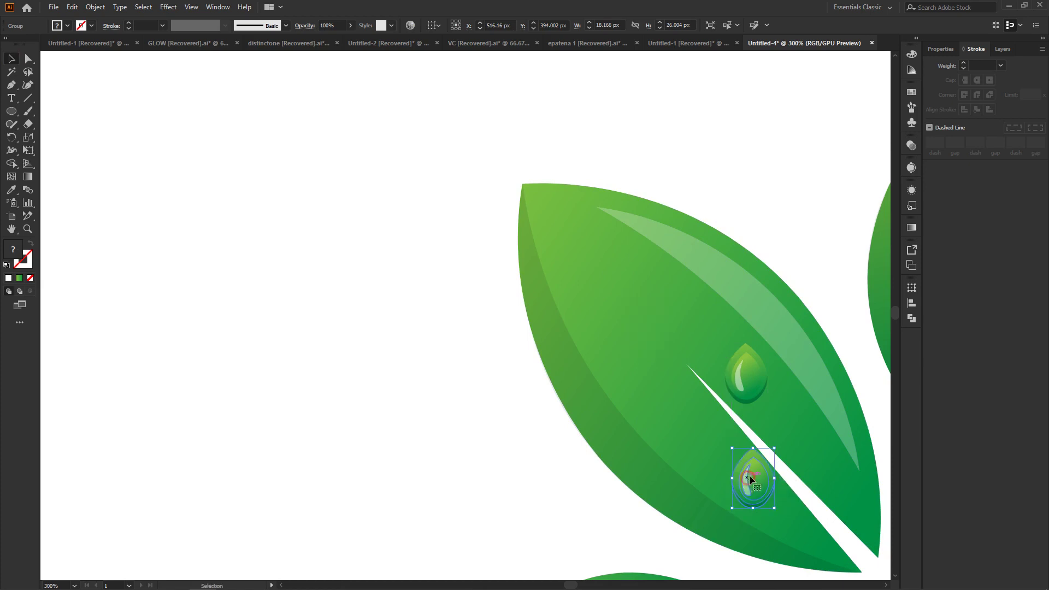
pyautogui.moveTo(775, 447); pyautogui.dragTo(785, 432)
pyautogui.moveTo(761, 479)
pyautogui.mouseDown()
pyautogui.moveTo(749, 493)
pyautogui.moveTo(637, 304)
pyautogui.mouseUp()
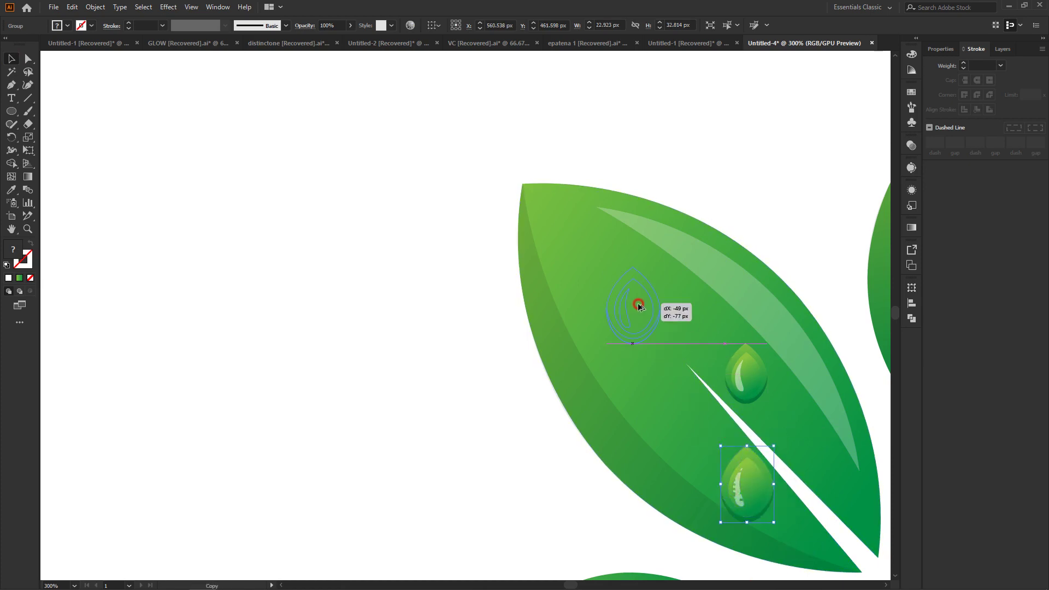
pyautogui.moveTo(658, 267)
pyautogui.mouseDown()
pyautogui.moveTo(641, 291)
pyautogui.moveTo(632, 266)
pyautogui.moveTo(586, 363)
pyautogui.mouseUp()
pyautogui.click(601, 345)
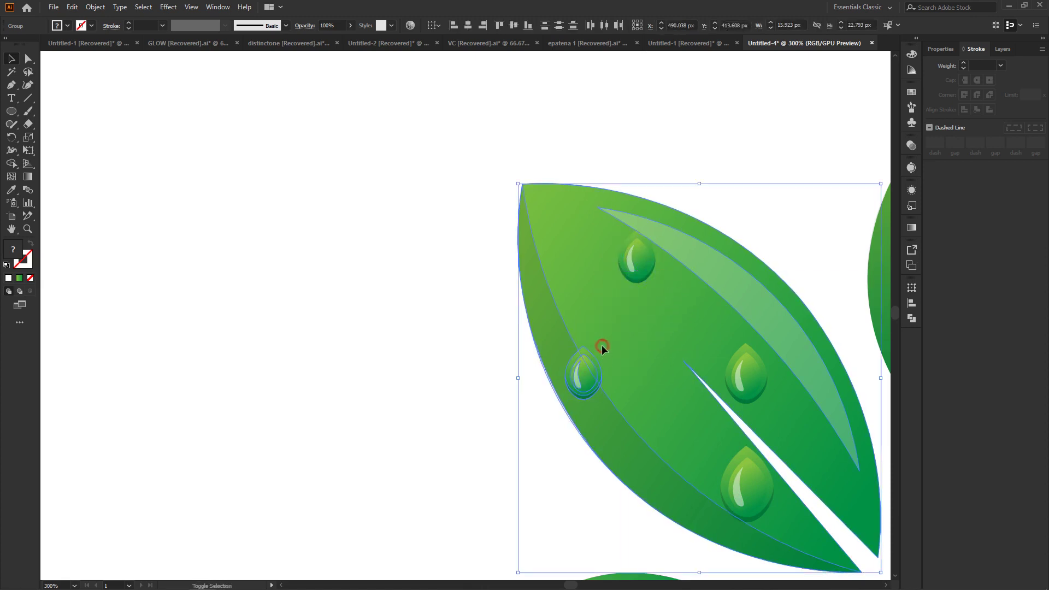
# Step: Shrink the drop at the leaf's left edge and add a smaller copy toward the top
pyautogui.click(454, 325)
pyautogui.click(583, 377)
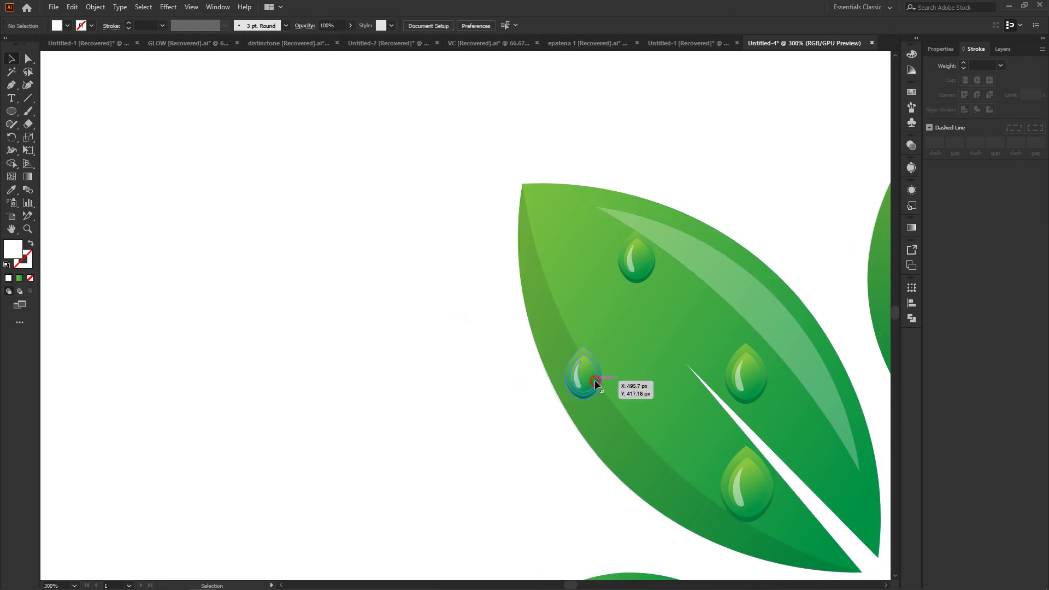
pyautogui.moveTo(602, 346)
pyautogui.mouseDown()
pyautogui.moveTo(588, 370)
pyautogui.moveTo(649, 357)
pyautogui.mouseUp()
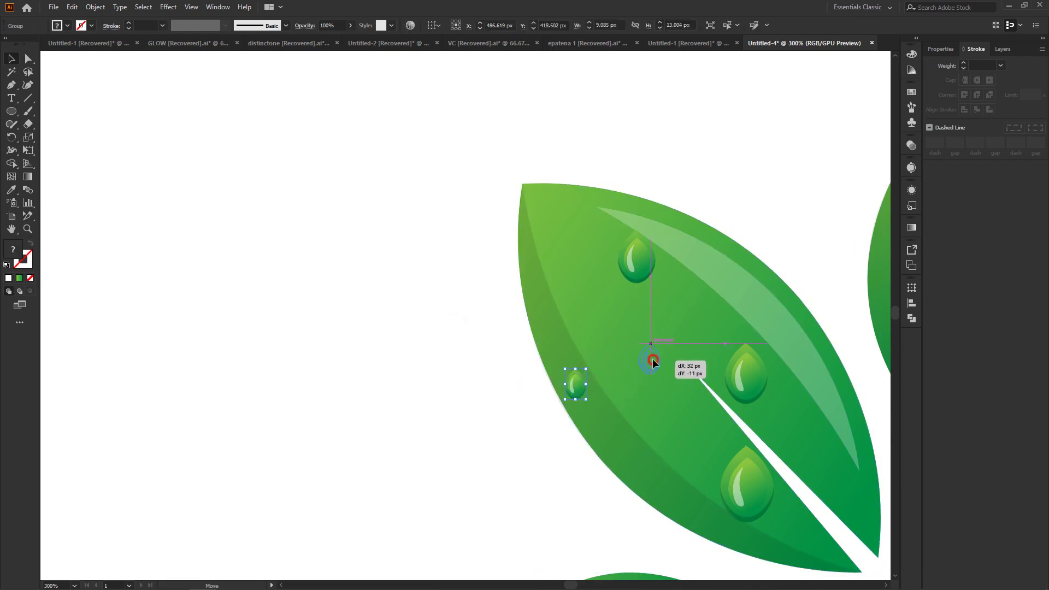
pyautogui.moveTo(649, 359)
pyautogui.keyDown('alt'); pyautogui.mouseDown()
pyautogui.moveTo(555, 299)
pyautogui.moveTo(554, 210)
pyautogui.mouseUp(); pyautogui.keyUp('alt')
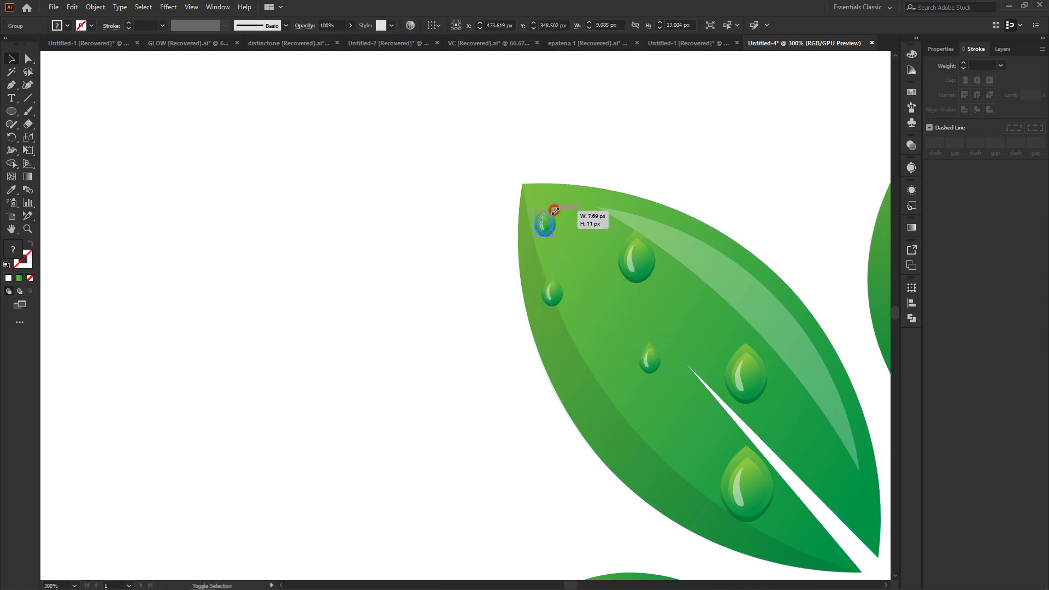
pyautogui.click(554, 287)
pyautogui.moveTo(561, 279); pyautogui.dragTo(556, 288)
pyautogui.click(497, 408)
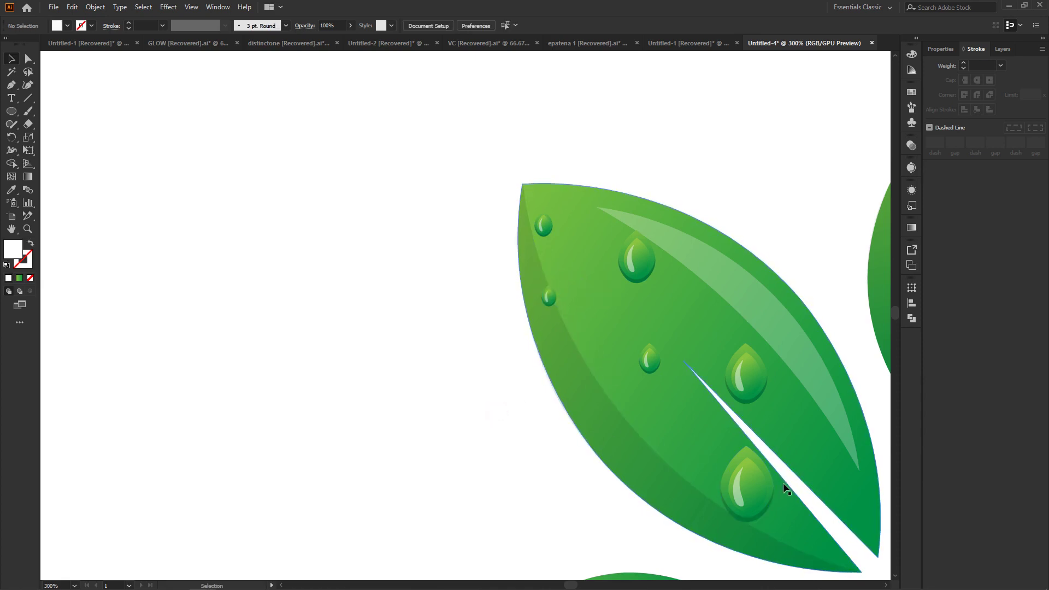
# Step: Add a shrunken copy at the leaf's left and another near its light stripe
pyautogui.moveTo(755, 483)
pyautogui.keyDown('alt'); pyautogui.mouseDown()
pyautogui.moveTo(651, 424)
pyautogui.moveTo(677, 443)
pyautogui.moveTo(665, 447)
pyautogui.moveTo(584, 372)
pyautogui.mouseUp(); pyautogui.keyUp('alt')
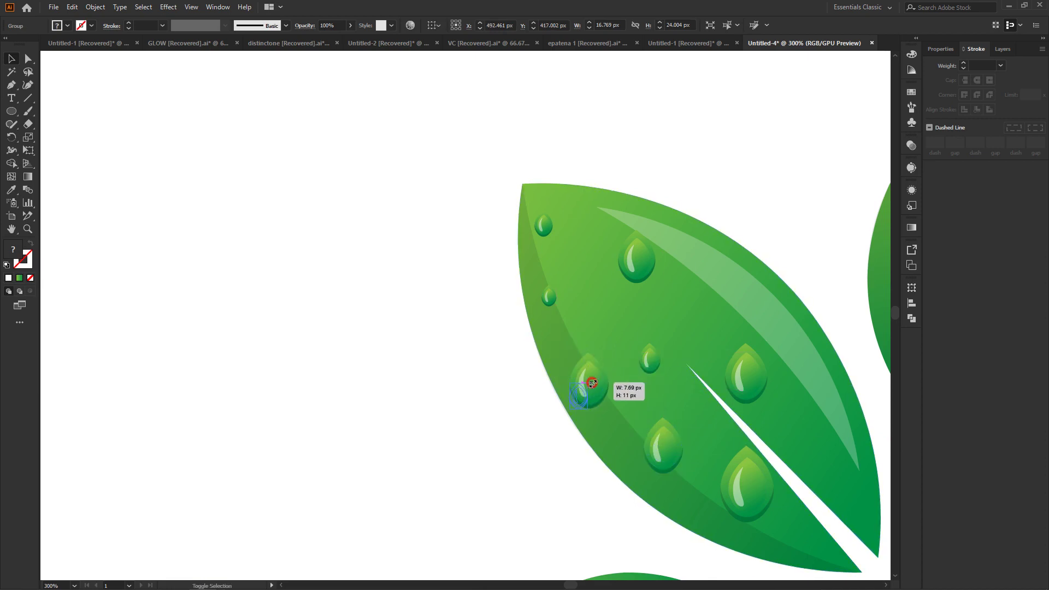
pyautogui.moveTo(608, 353)
pyautogui.mouseDown()
pyautogui.moveTo(588, 382)
pyautogui.moveTo(603, 371)
pyautogui.mouseUp()
pyautogui.click(638, 323)
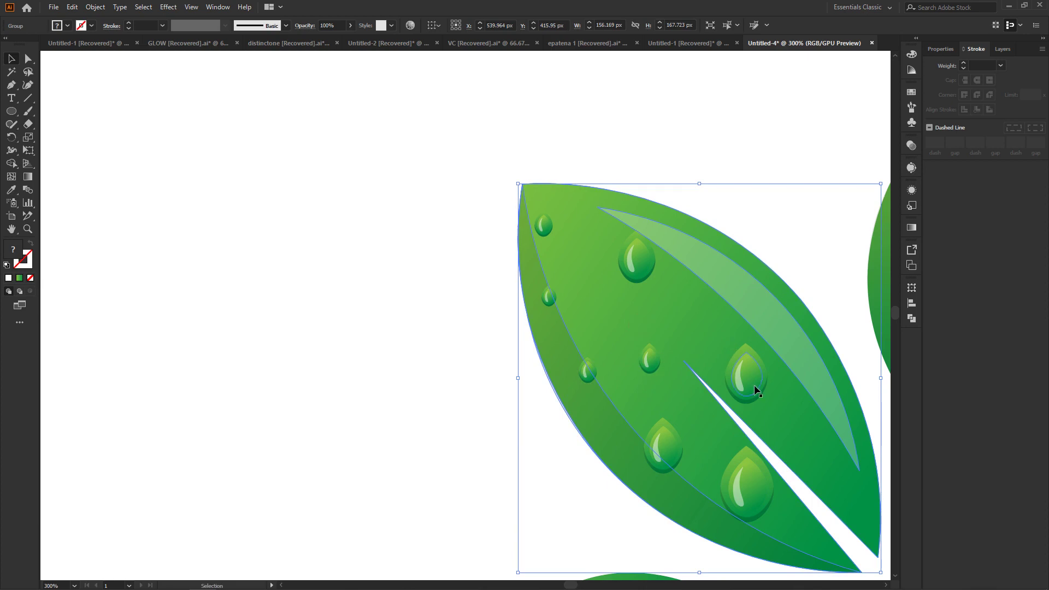
pyautogui.moveTo(753, 385)
pyautogui.mouseDown()
pyautogui.moveTo(732, 275)
pyautogui.moveTo(706, 297)
pyautogui.mouseUp()
pyautogui.click(748, 185)
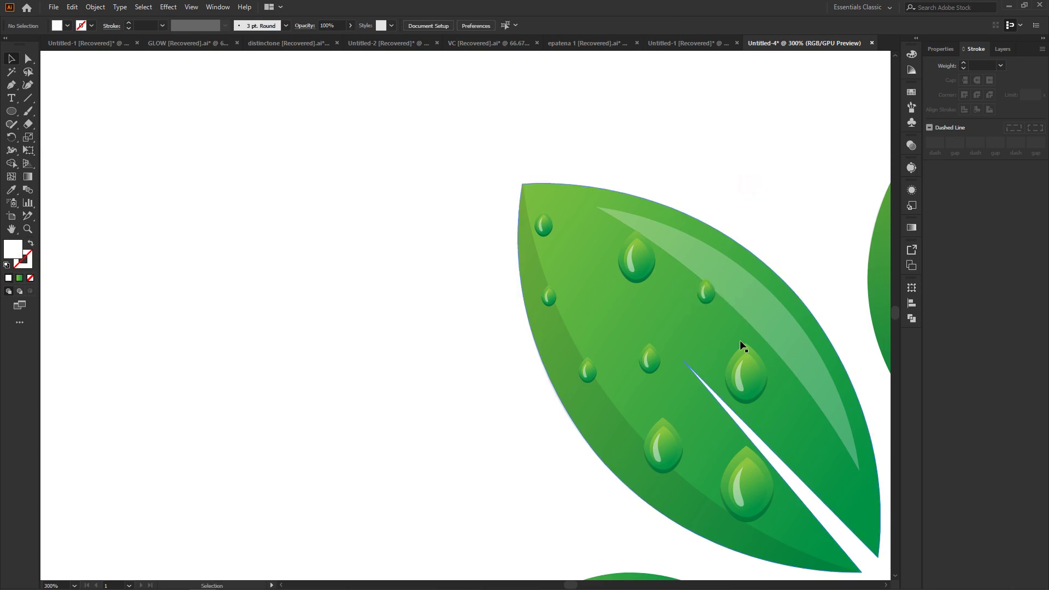
# Step: Copy two water drops onto the upright right leaf, one below the other
pyautogui.scroll(-2, 742, 344)
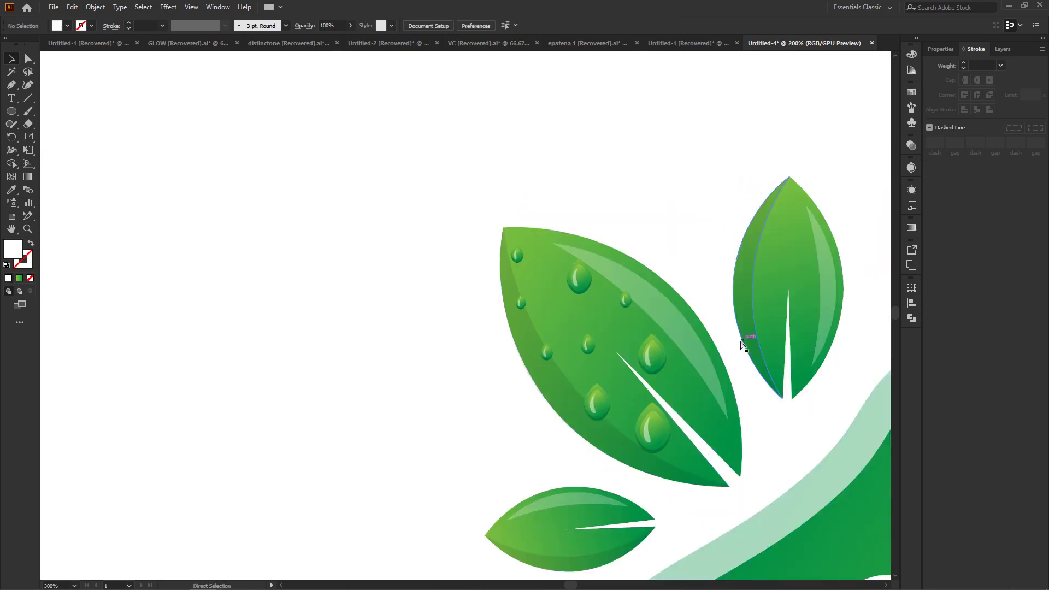
pyautogui.scroll(-2, 745, 342)
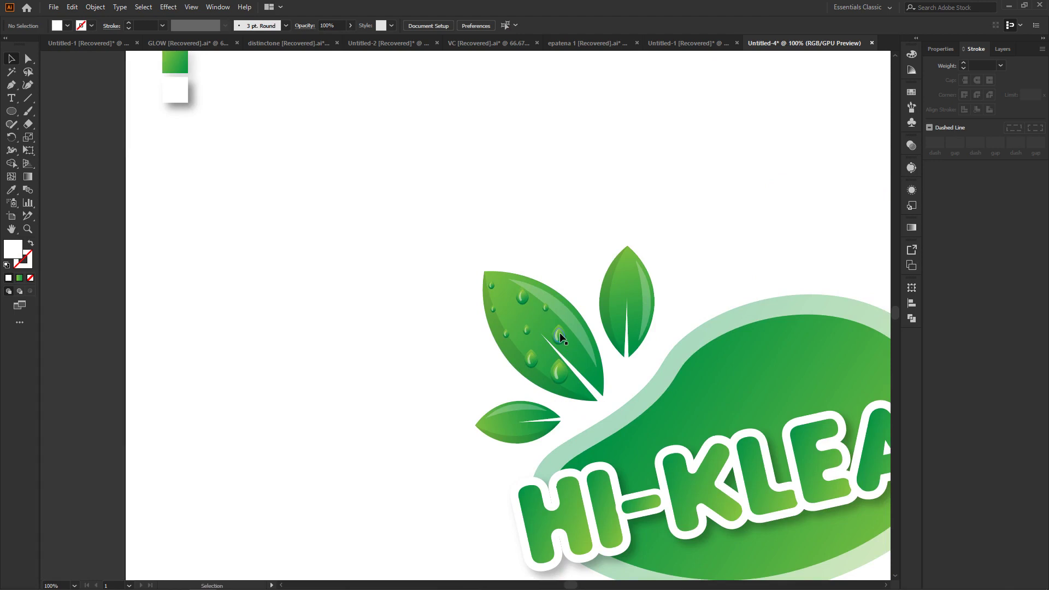
pyautogui.scroll(1, 562, 338)
pyautogui.hscroll(1, 568, 341)
pyautogui.hscroll(2, 579, 344)
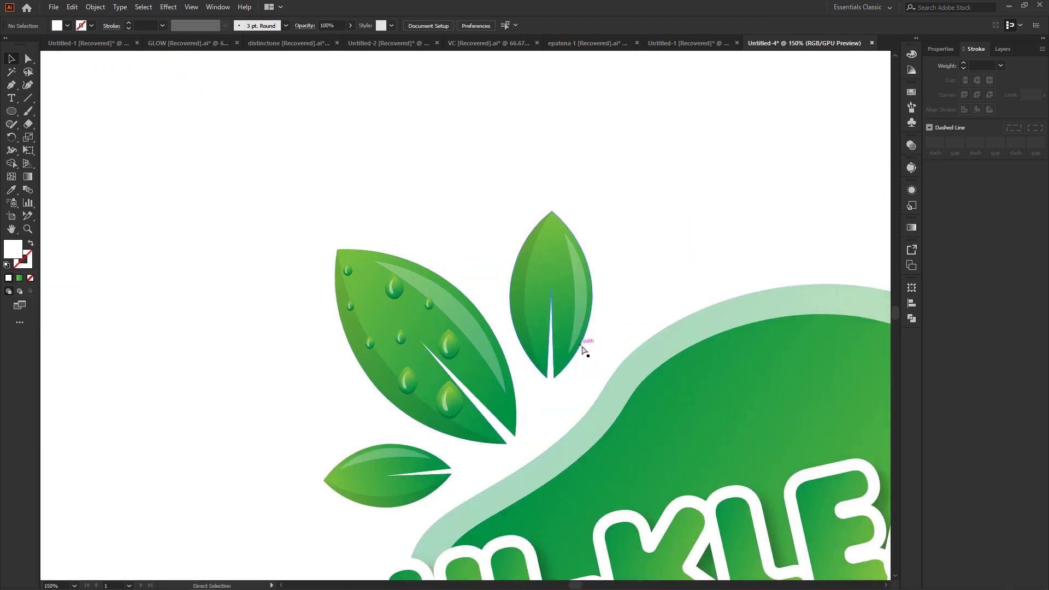
pyautogui.scroll(1, 461, 374)
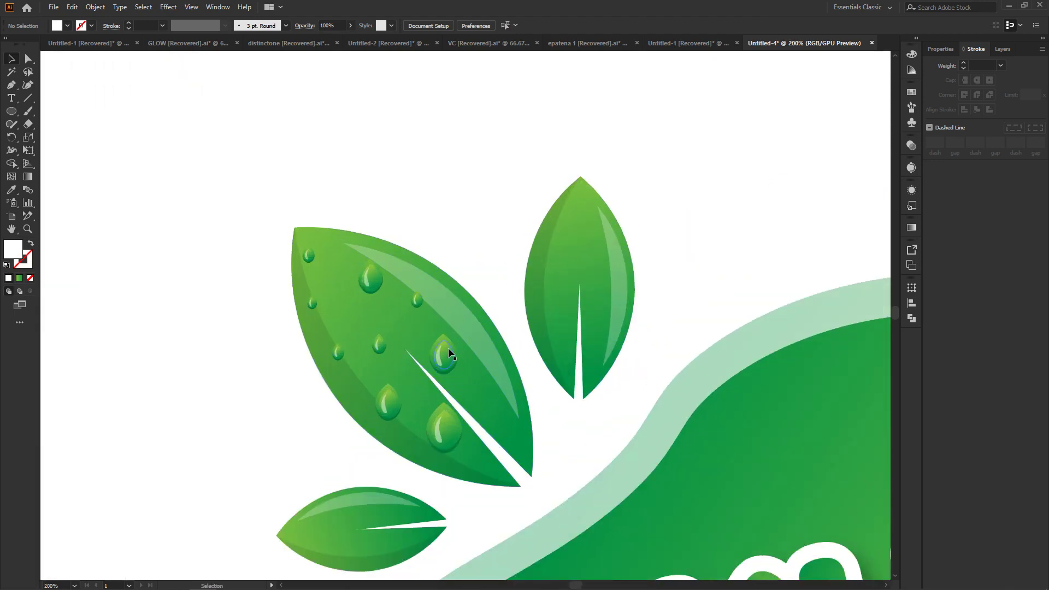
pyautogui.moveTo(447, 347)
pyautogui.mouseDown()
pyautogui.moveTo(587, 226)
pyautogui.moveTo(552, 269)
pyautogui.mouseUp()
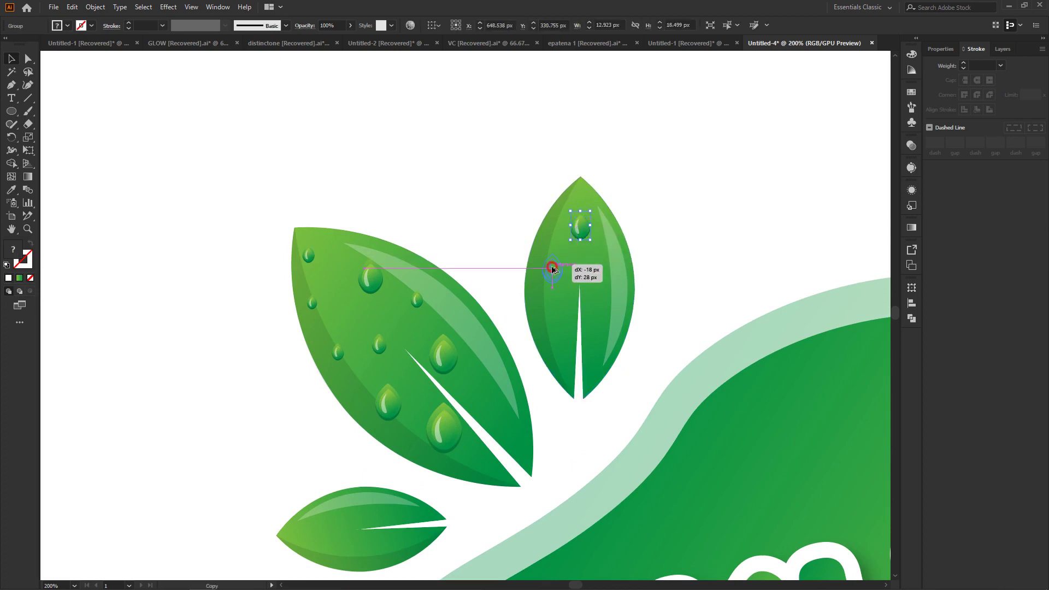
pyautogui.moveTo(552, 268); pyautogui.dragTo(552, 297)
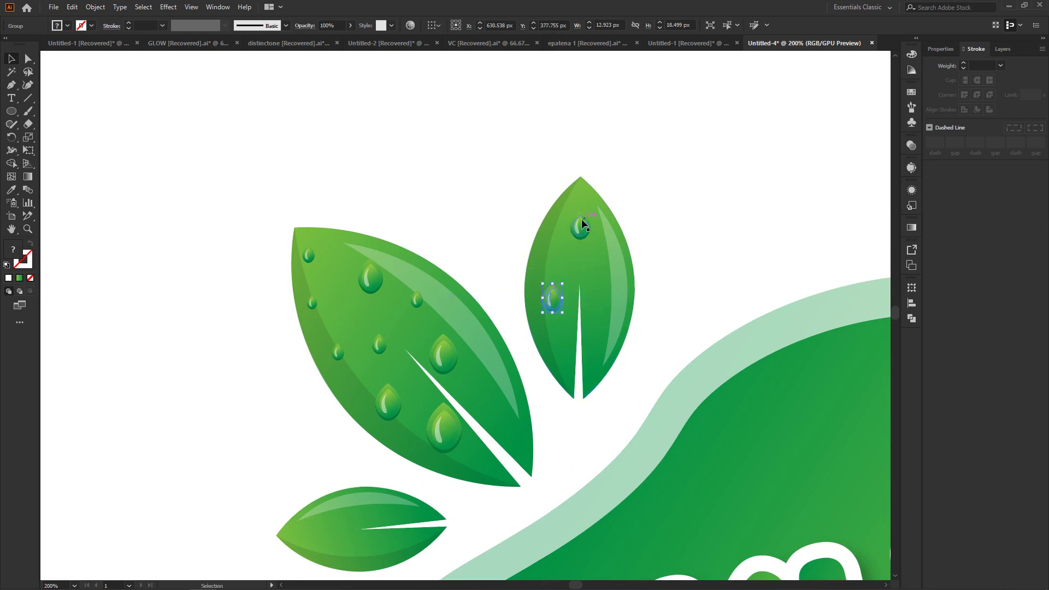
# Step: Shrink the upper drop, add a larger one right of the cut, and copy one to the lower leaf
pyautogui.click(586, 220)
pyautogui.moveTo(586, 220)
pyautogui.mouseDown()
pyautogui.moveTo(578, 216)
pyautogui.moveTo(559, 245)
pyautogui.mouseUp()
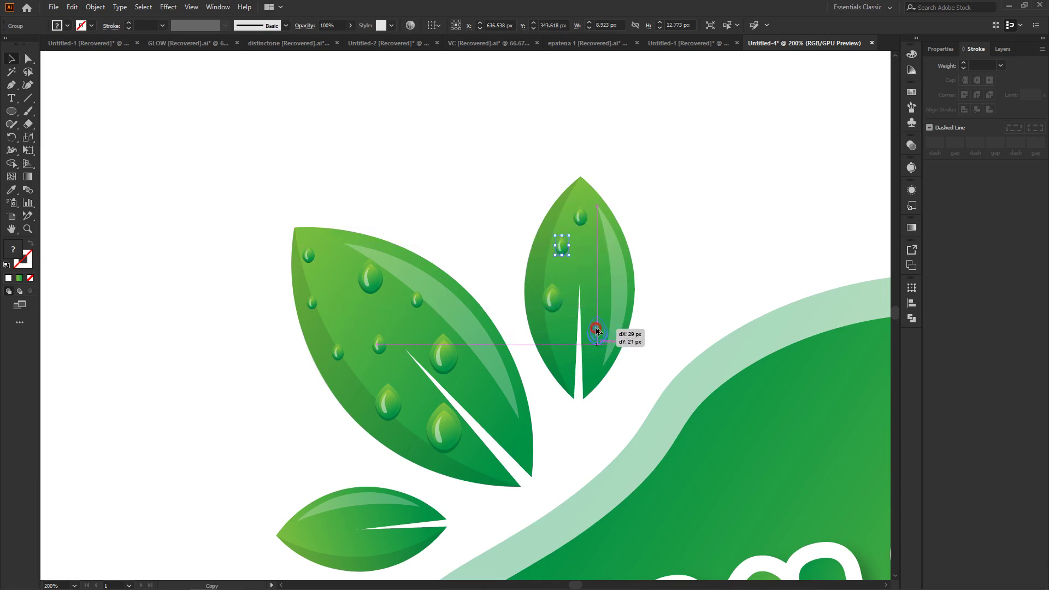
pyautogui.moveTo(551, 299)
pyautogui.mouseDown()
pyautogui.moveTo(598, 328)
pyautogui.moveTo(619, 304)
pyautogui.mouseUp()
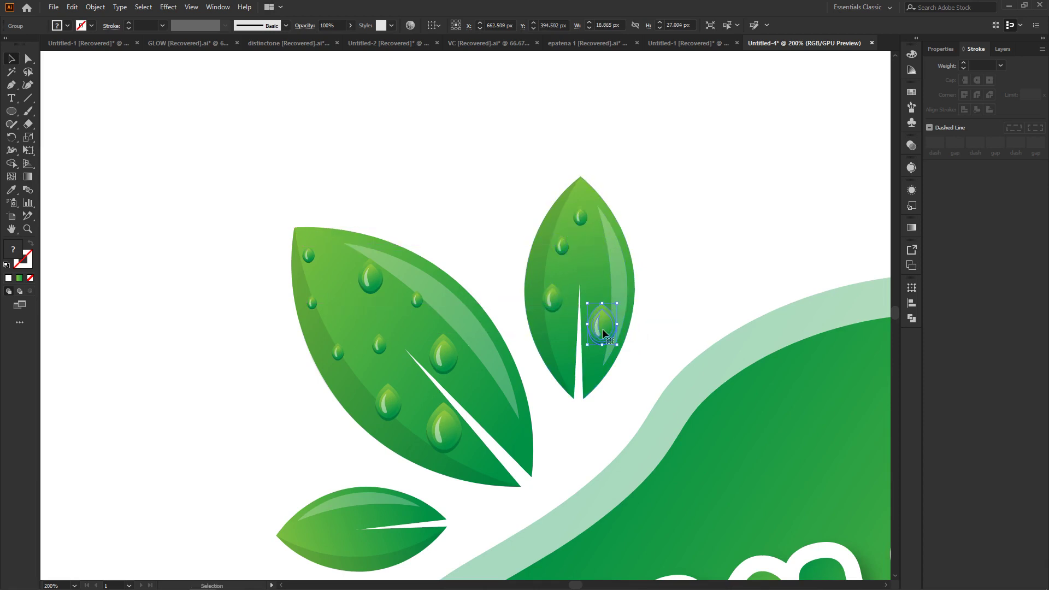
pyautogui.moveTo(552, 299)
pyautogui.mouseDown()
pyautogui.moveTo(558, 346)
pyautogui.moveTo(570, 333)
pyautogui.moveTo(334, 527)
pyautogui.mouseUp()
# Step: Scatter about seven resized drop copies across the small lower leaf, from tip to top edge
pyautogui.hotkey('ctrl', '=')
pyautogui.hotkey('ctrl', '=')
pyautogui.hotkey('ctrl', '=')
pyautogui.press('v')
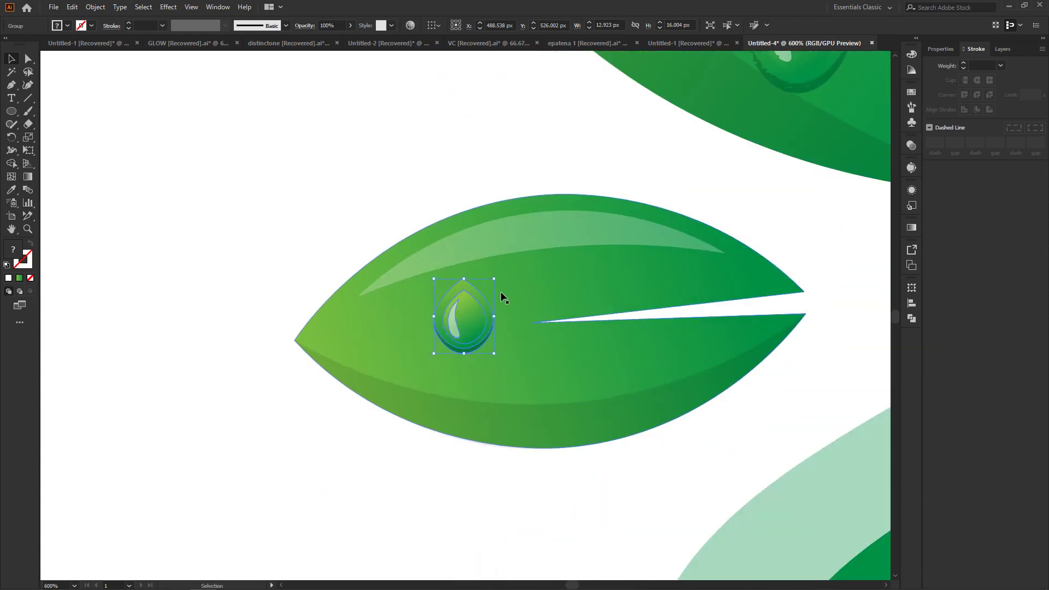
pyautogui.moveTo(494, 315); pyautogui.dragTo(479, 316)
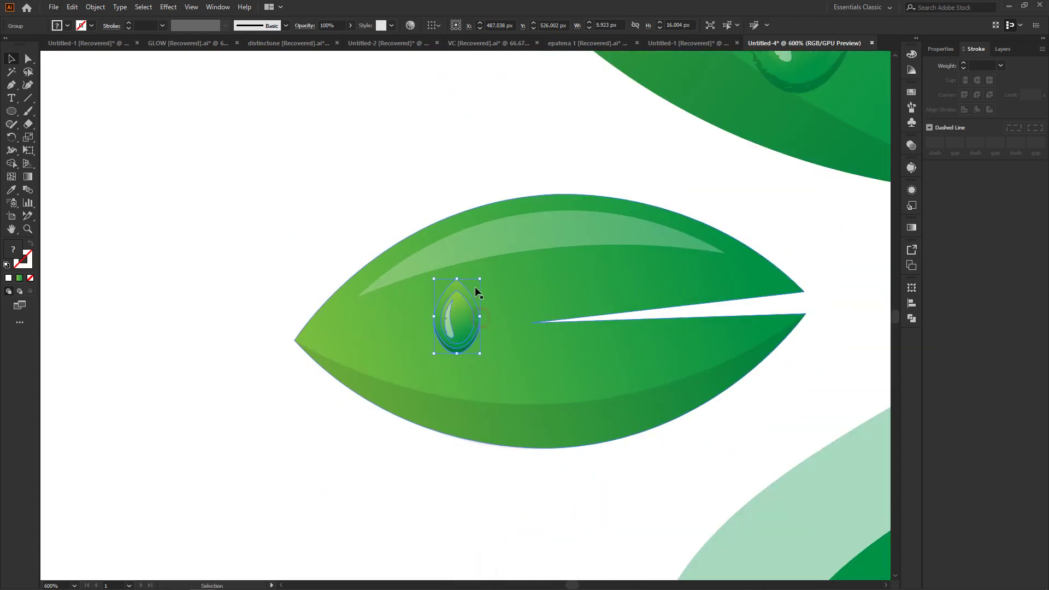
pyautogui.moveTo(479, 278)
pyautogui.mouseDown()
pyautogui.moveTo(462, 309)
pyautogui.moveTo(521, 271)
pyautogui.moveTo(588, 366)
pyautogui.moveTo(610, 330)
pyautogui.mouseUp()
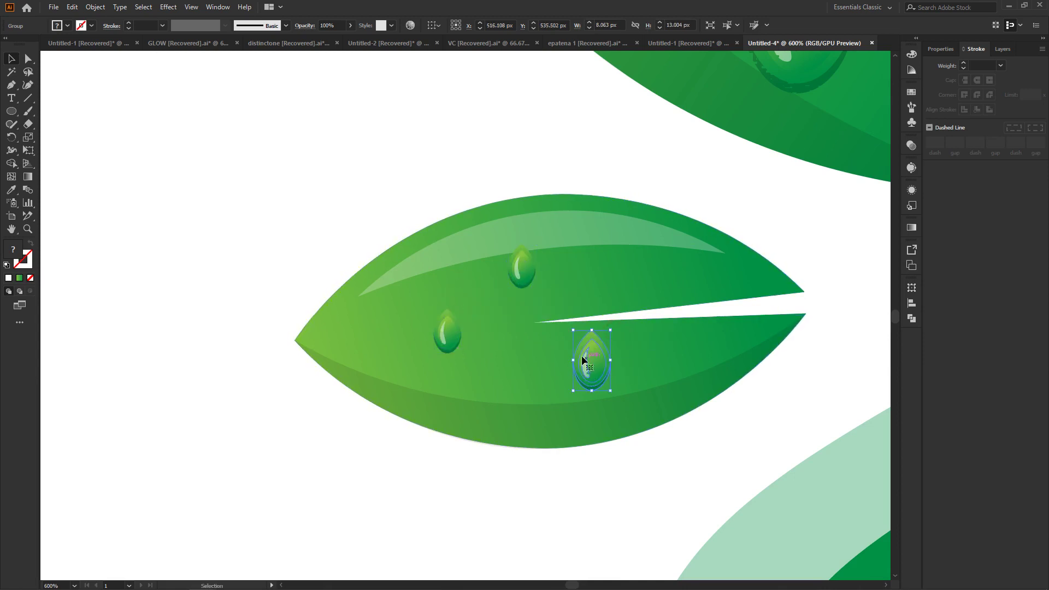
pyautogui.moveTo(447, 339)
pyautogui.mouseDown()
pyautogui.moveTo(344, 364)
pyautogui.moveTo(354, 357)
pyautogui.mouseUp()
pyautogui.moveTo(343, 369); pyautogui.dragTo(518, 391)
pyautogui.moveTo(519, 389); pyautogui.dragTo(423, 284)
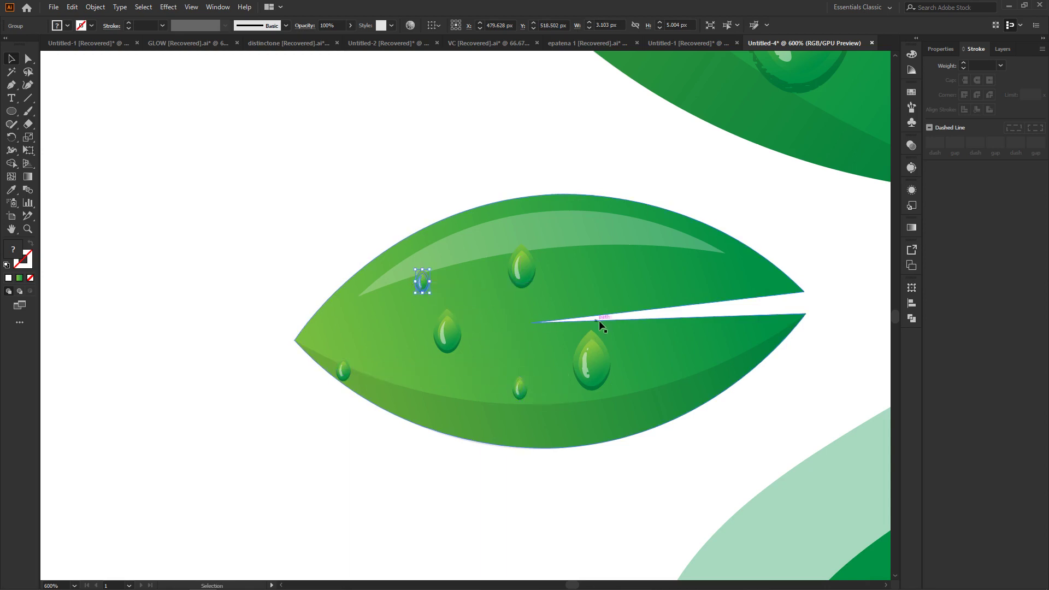
pyautogui.moveTo(591, 353); pyautogui.dragTo(656, 245)
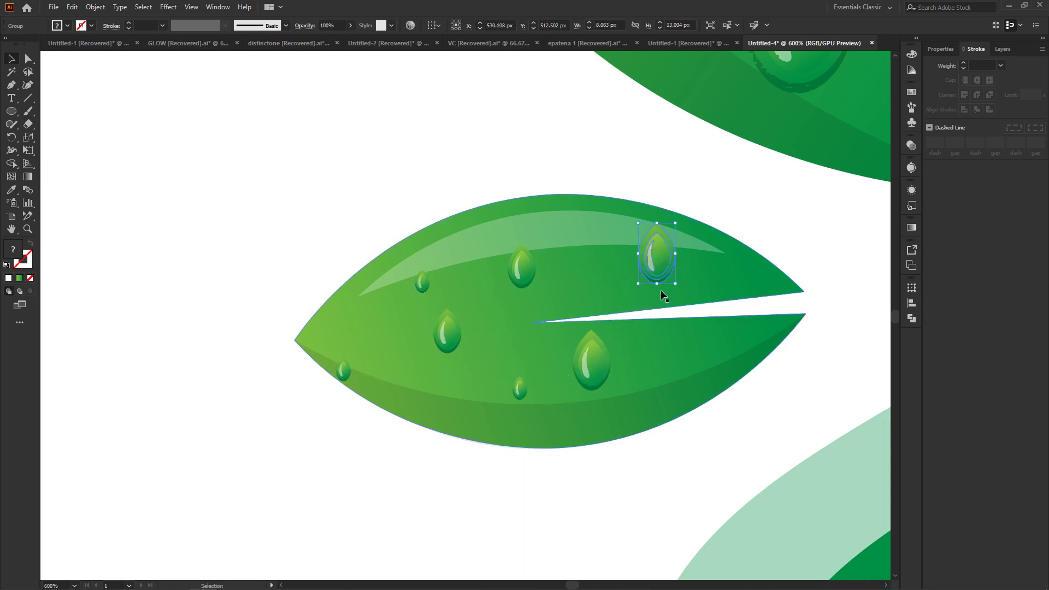
pyautogui.click(476, 108)
# Step: Redraw the first big-leaf droplet's gradient diagonally across it
pyautogui.keyDown('alt'); pyautogui.scroll(-2, 639, 384); pyautogui.keyUp('alt')
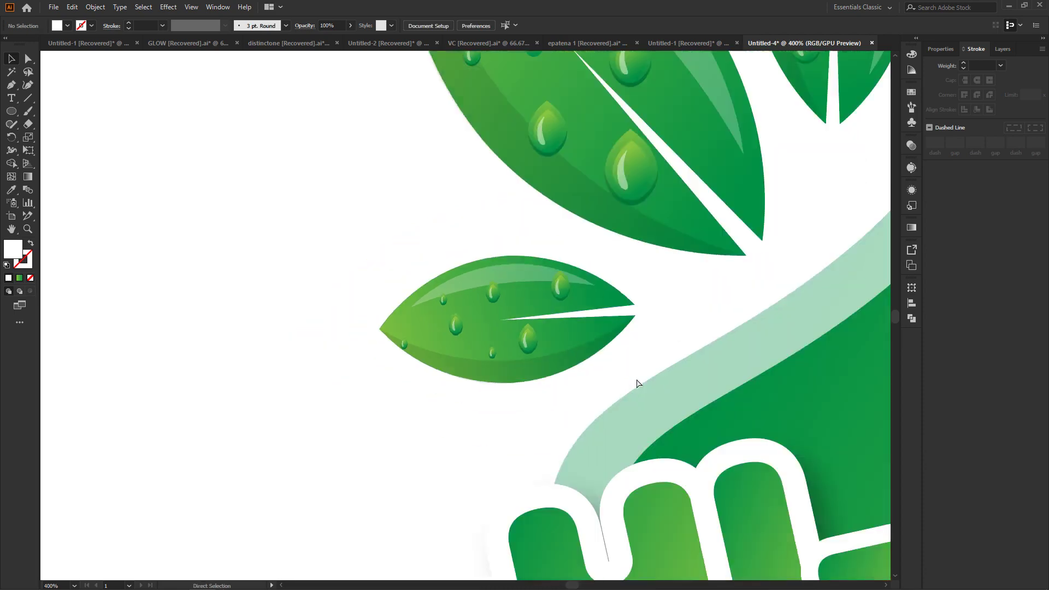
pyautogui.keyDown('alt'); pyautogui.scroll(-3, 639, 384); pyautogui.keyUp('alt')
pyautogui.keyDown('alt'); pyautogui.scroll(-2, 641, 385); pyautogui.keyUp('alt')
pyautogui.keyDown('alt'); pyautogui.scroll(-1, 633, 334); pyautogui.keyUp('alt')
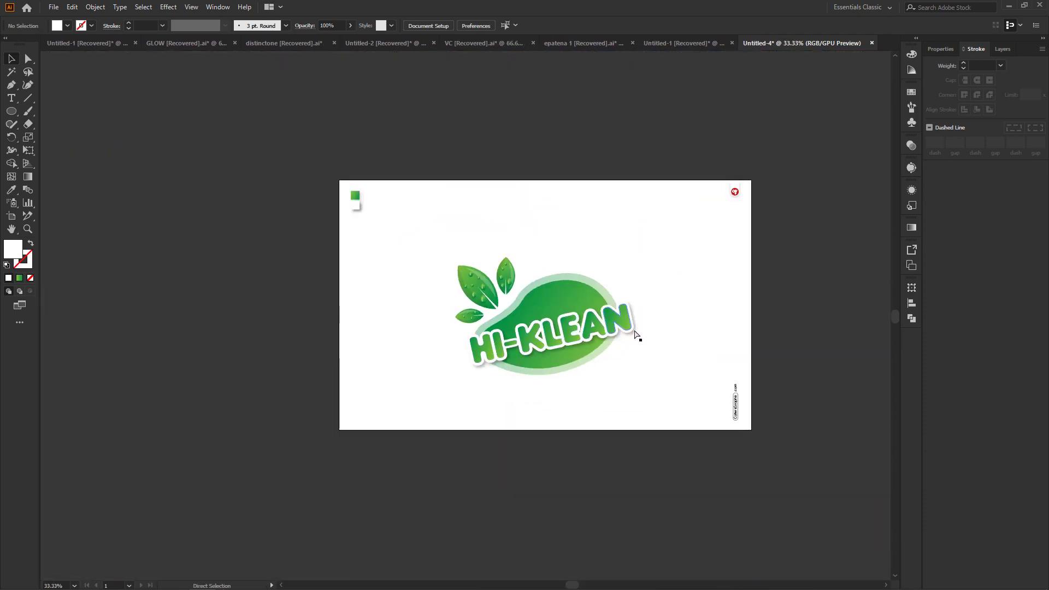
pyautogui.keyDown('alt'); pyautogui.scroll(1, 677, 341); pyautogui.keyUp('alt')
pyautogui.hscroll(2, 726, 336)
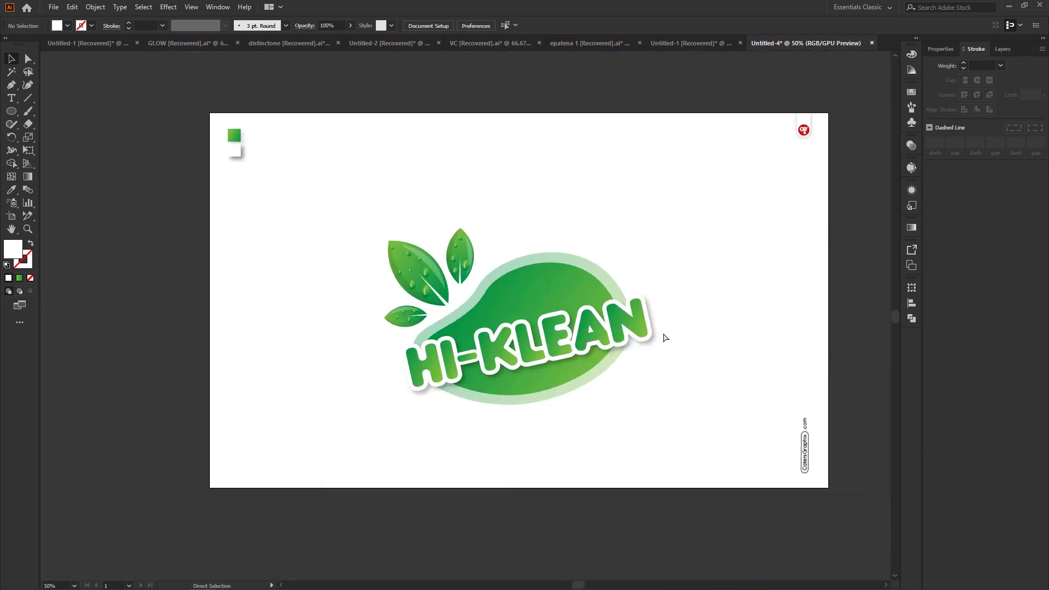
pyautogui.keyDown('alt'); pyautogui.scroll(-1, 393, 304); pyautogui.keyUp('alt')
pyautogui.keyDown('alt'); pyautogui.scroll(3, 394, 295); pyautogui.keyUp('alt')
pyautogui.keyDown('alt'); pyautogui.scroll(2, 396, 283); pyautogui.keyUp('alt')
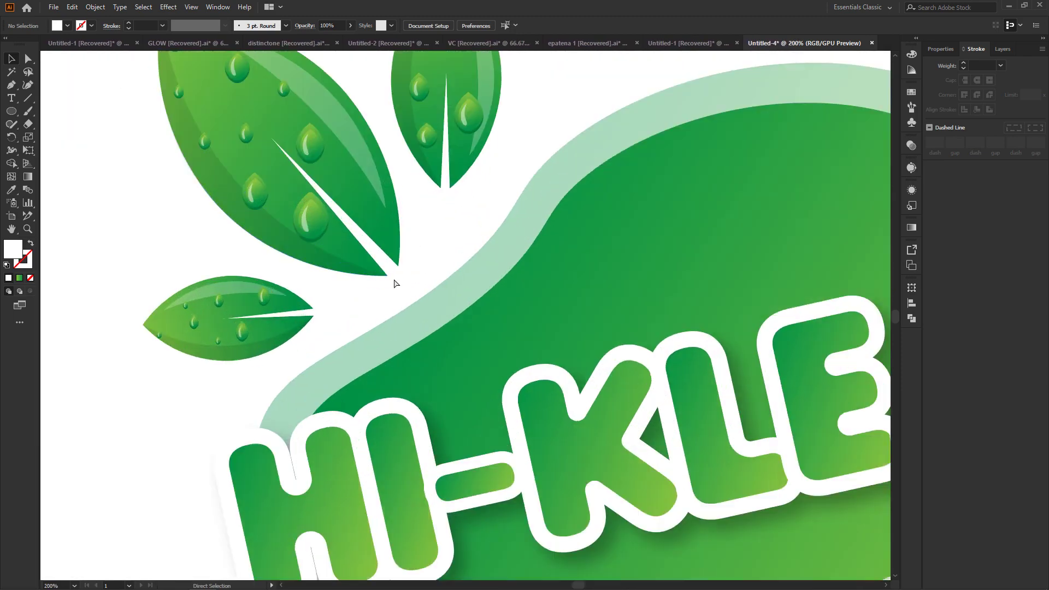
pyautogui.scroll(2, 392, 280)
pyautogui.click(30, 59)
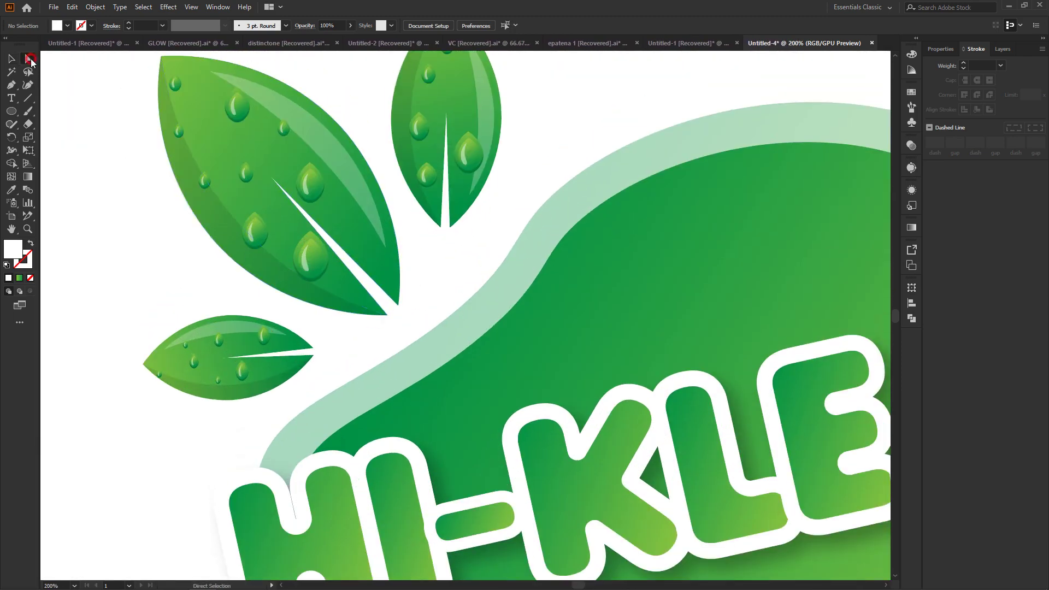
pyautogui.click(313, 252)
pyautogui.press('g')
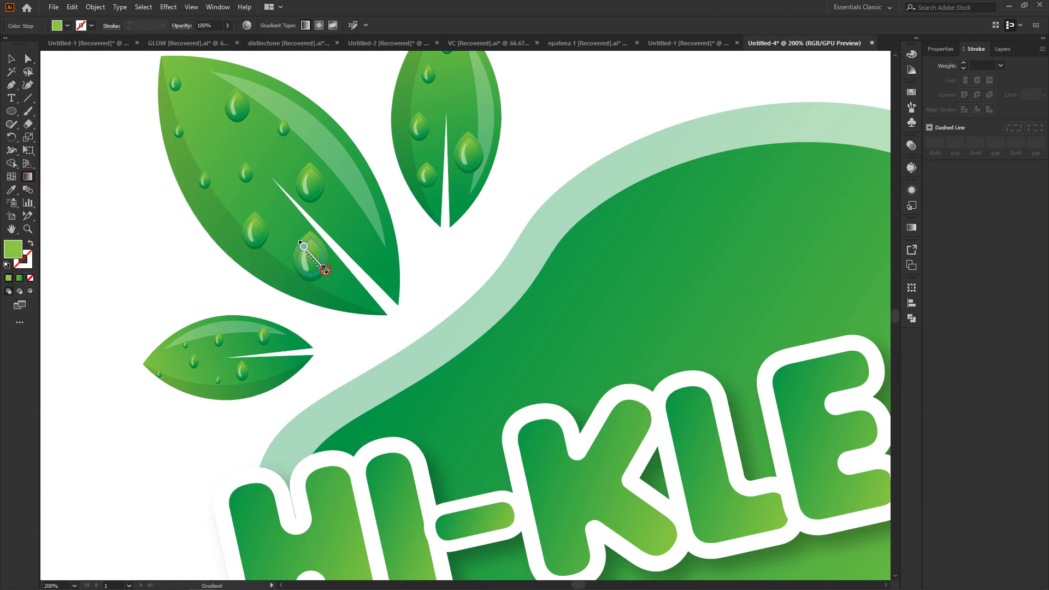
pyautogui.moveTo(307, 241); pyautogui.dragTo(315, 277)
pyautogui.moveTo(303, 240); pyautogui.dragTo(323, 281)
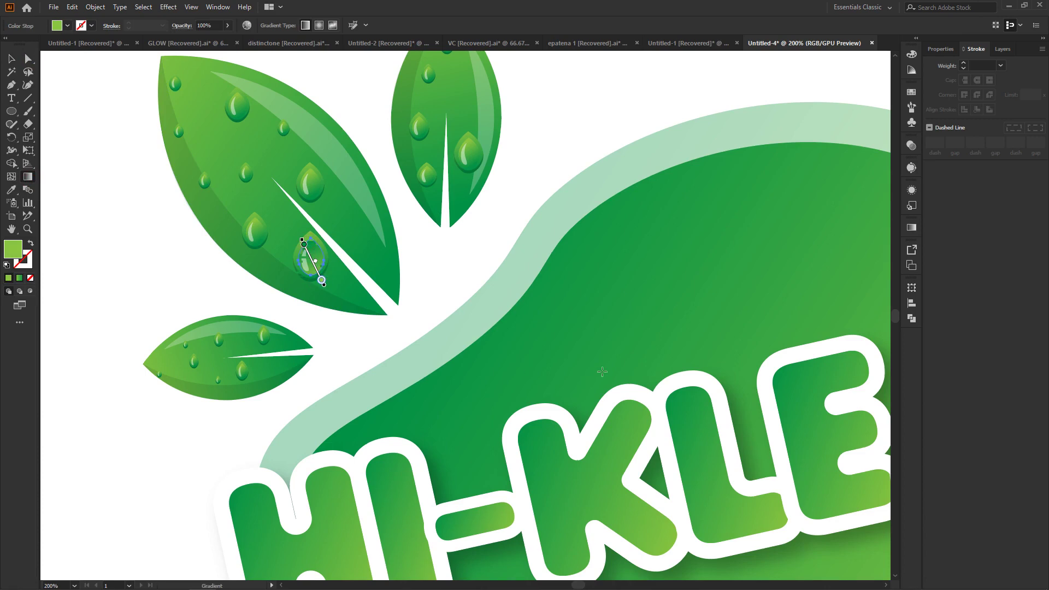
pyautogui.press('a')
pyautogui.click(590, 86)
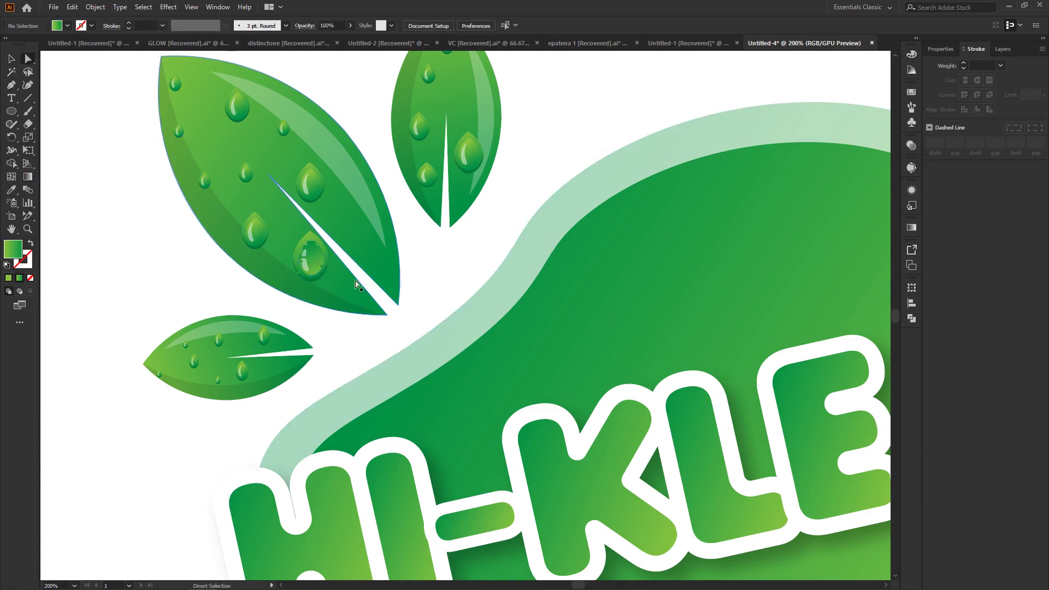
# Step: Make a second big-leaf droplet's gradient run vertically
pyautogui.scroll(-2, 382, 300)
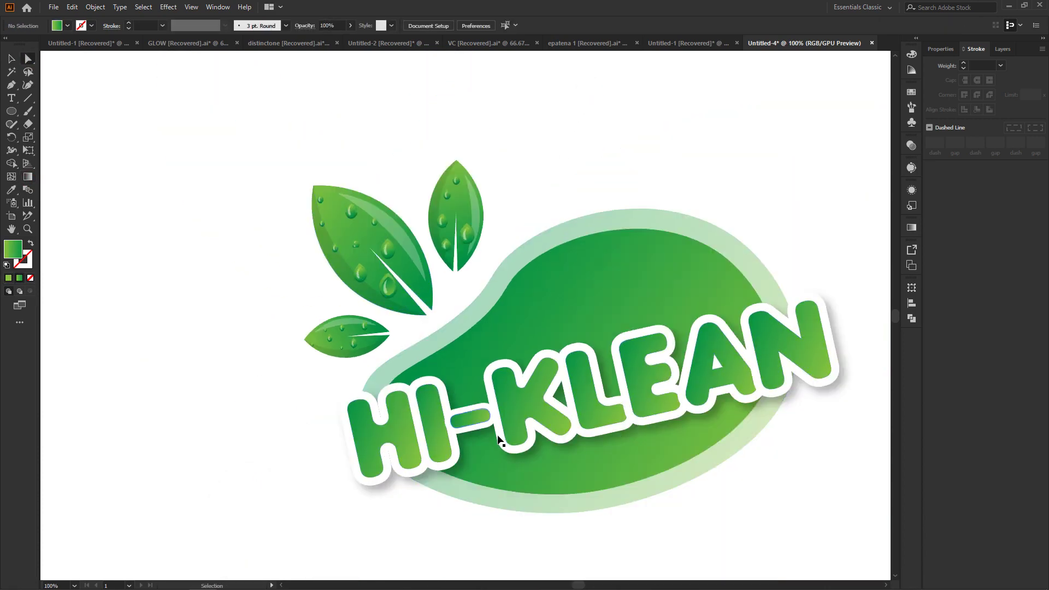
pyautogui.scroll(2, 385, 319)
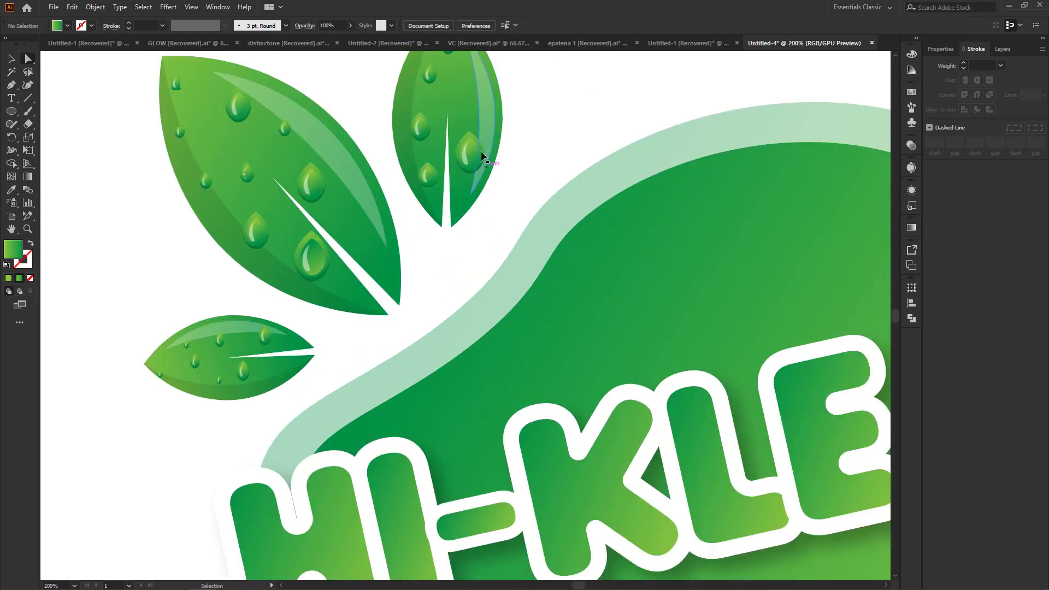
pyautogui.scroll(1, 483, 157)
pyautogui.scroll(-1, 480, 152)
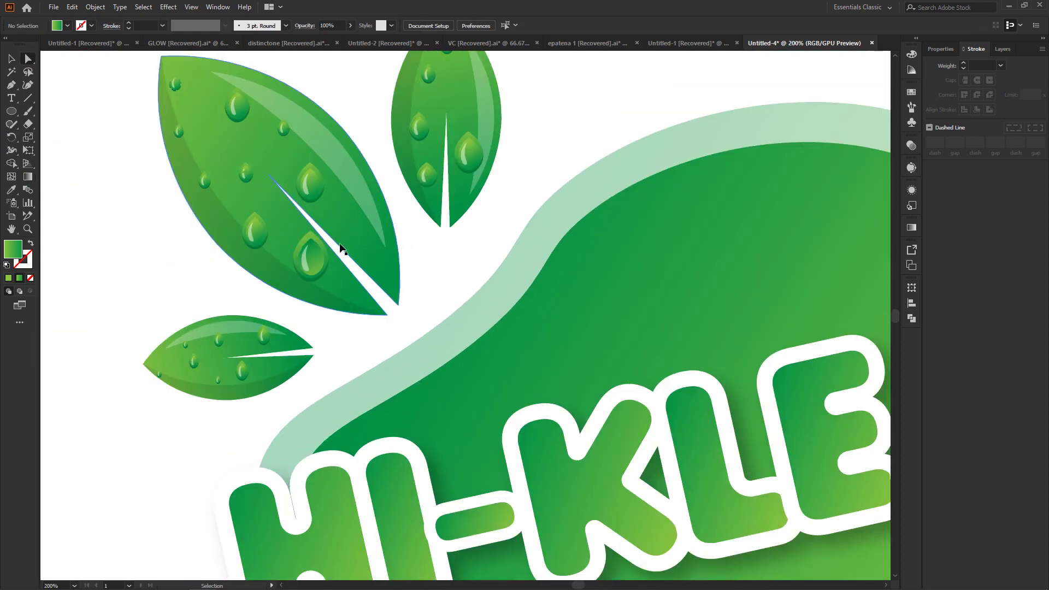
pyautogui.click(313, 178)
pyautogui.click(32, 181)
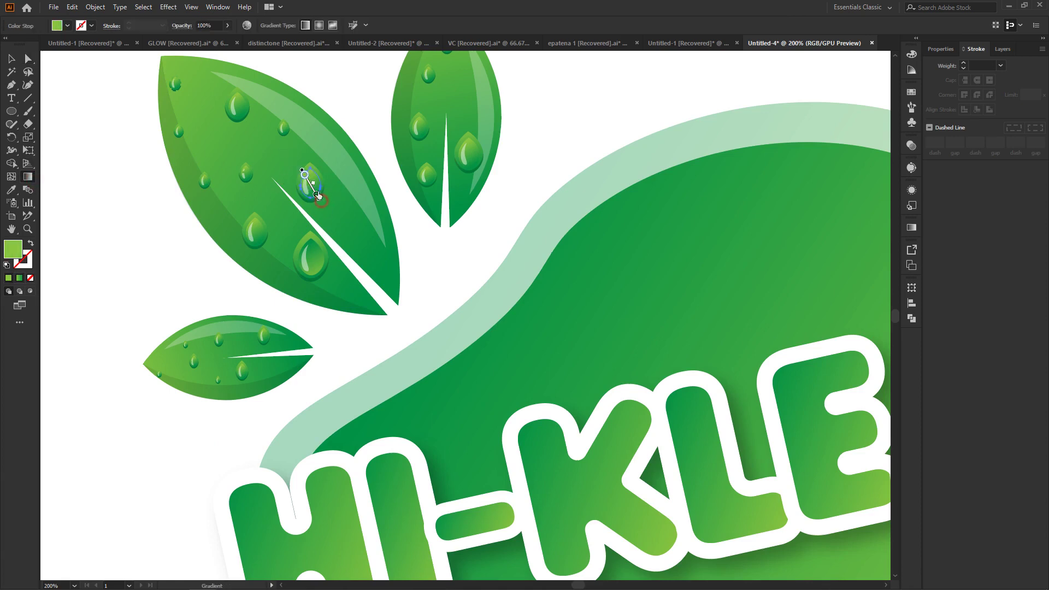
pyautogui.moveTo(313, 164)
pyautogui.mouseDown()
pyautogui.moveTo(309, 202)
pyautogui.moveTo(325, 201)
pyautogui.mouseUp()
pyautogui.press('a')
# Step: Reverse the small lower droplet's gradient and angle the upper-left droplet's gradient downward
pyautogui.click(255, 231)
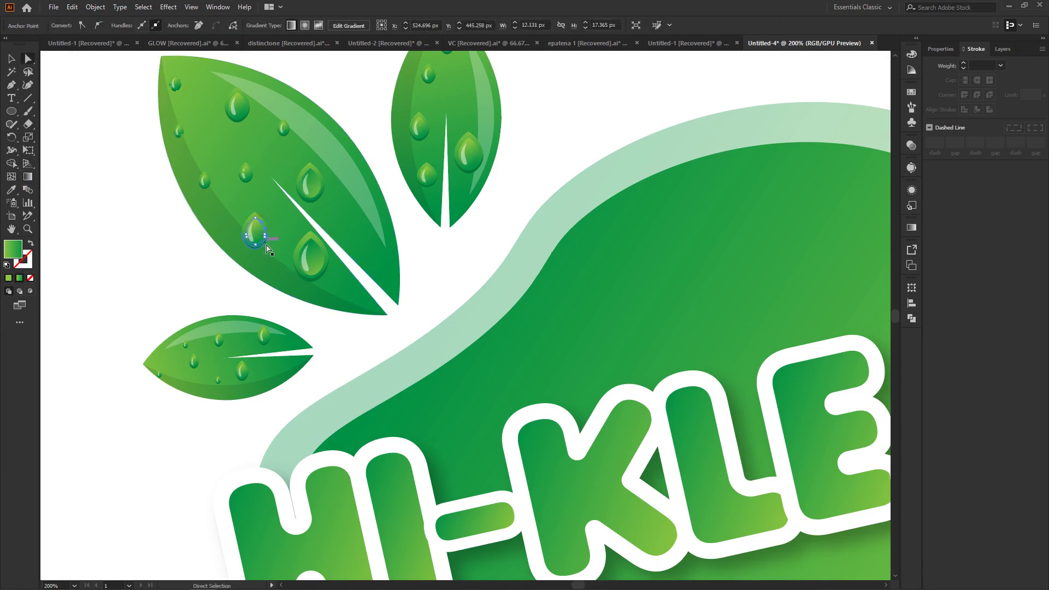
pyautogui.press('g')
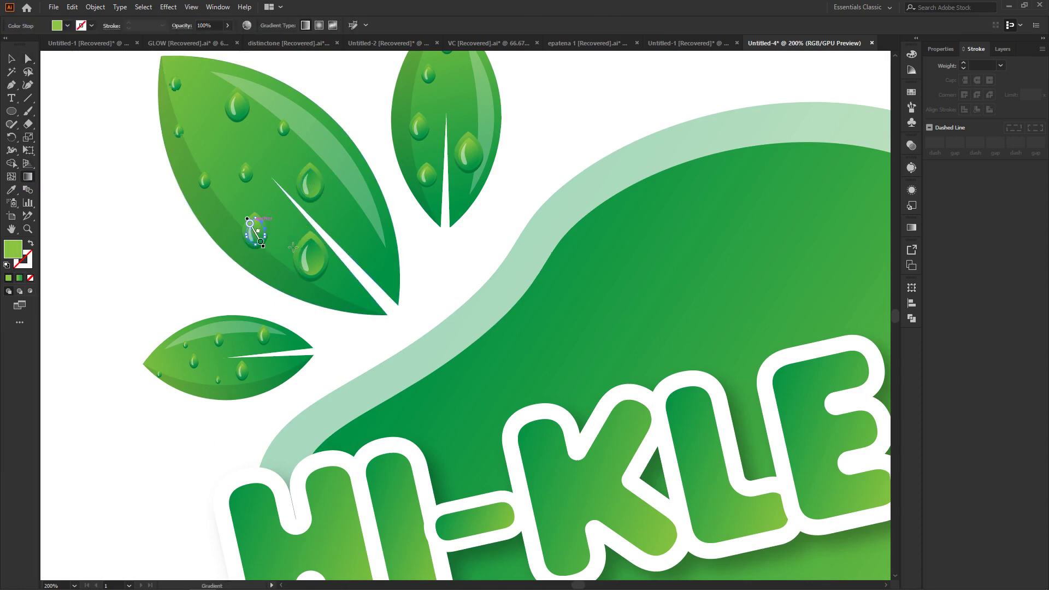
pyautogui.moveTo(262, 219)
pyautogui.mouseDown()
pyautogui.moveTo(249, 245)
pyautogui.moveTo(270, 252)
pyautogui.mouseUp()
pyautogui.press('a')
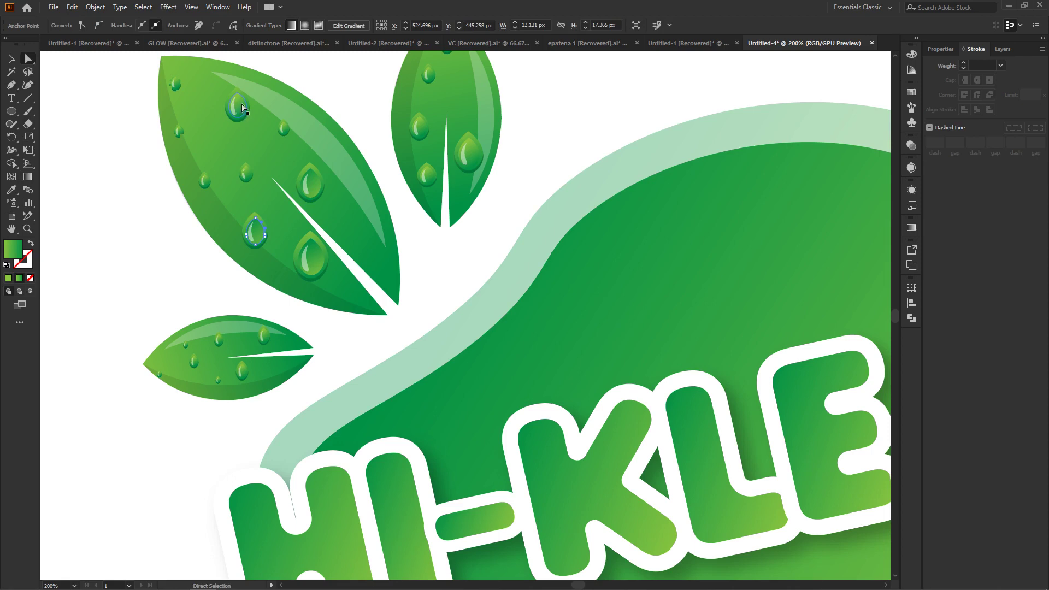
pyautogui.click(241, 107)
pyautogui.press('g')
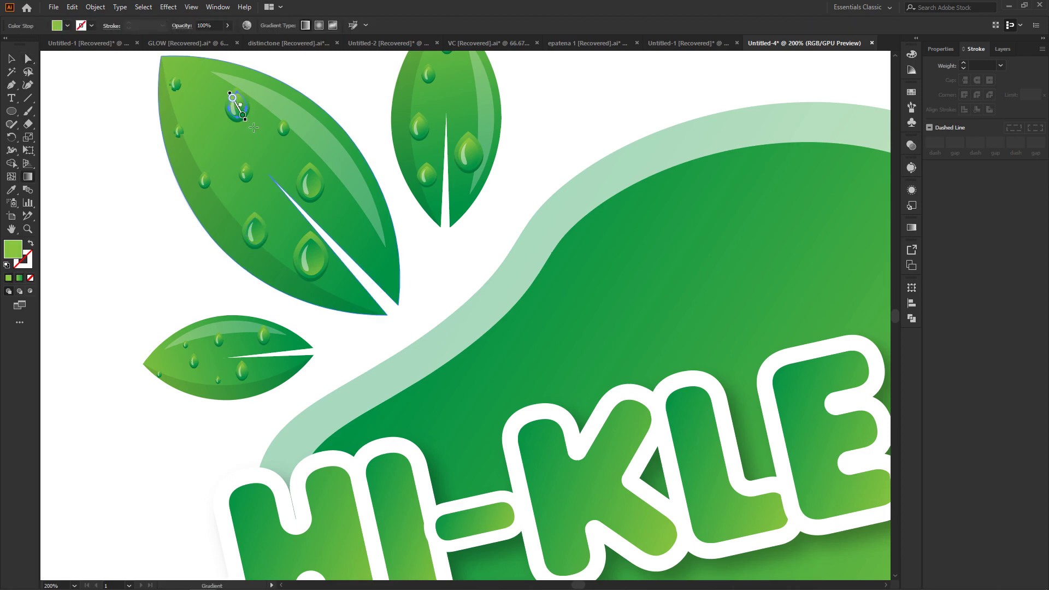
pyautogui.moveTo(235, 101); pyautogui.dragTo(250, 129)
pyautogui.hotkey('ctrl', 'shift', 'a')
pyautogui.press('a')
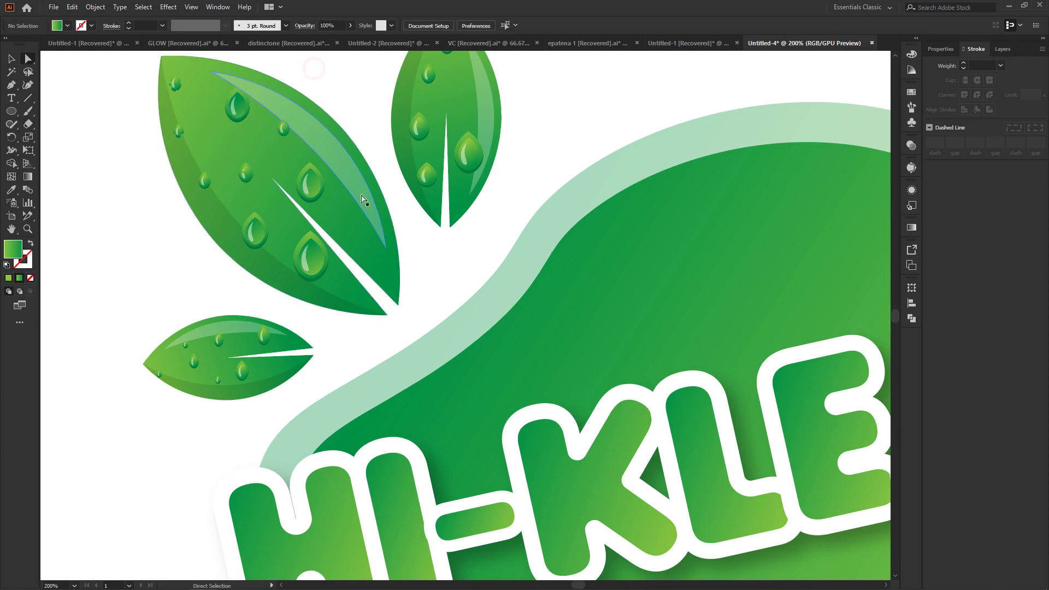
# Step: Give two droplets on the upright leaf vertical gradients, then view the whole artboard
pyautogui.click(475, 157)
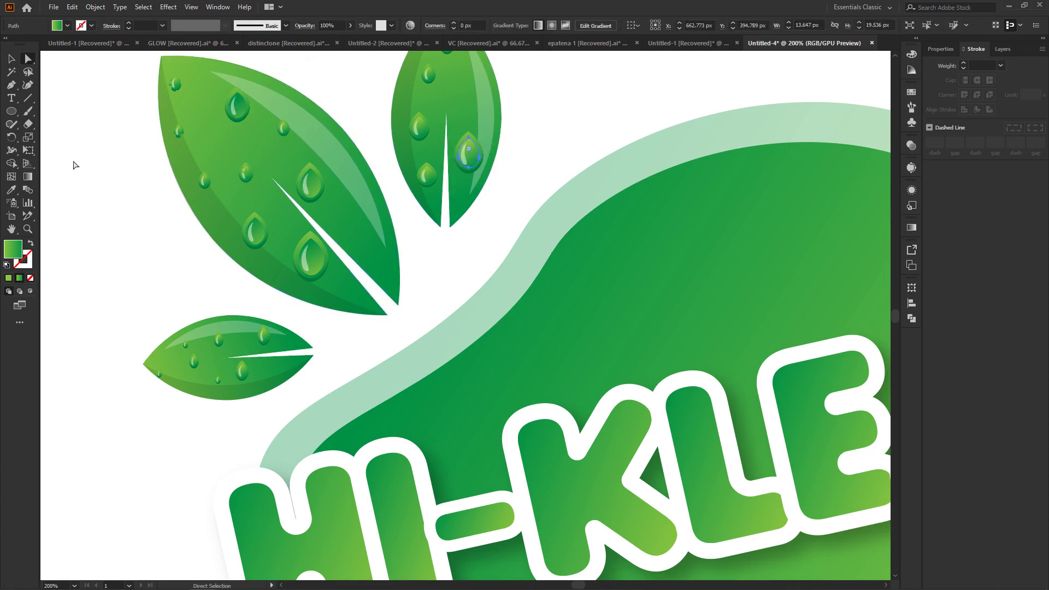
pyautogui.press('g')
pyautogui.moveTo(471, 181); pyautogui.dragTo(468, 137)
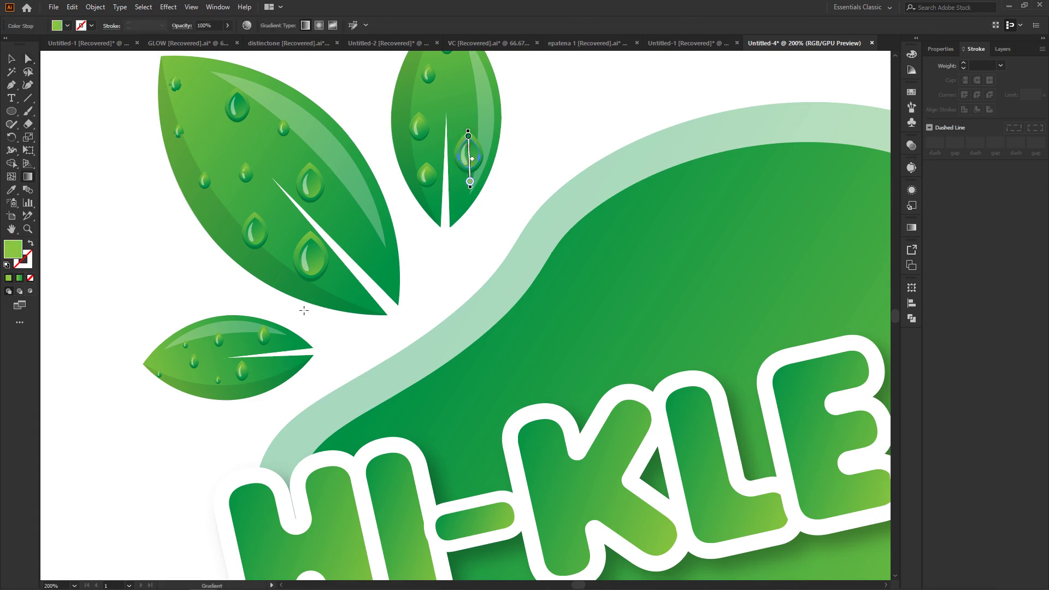
pyautogui.press('a')
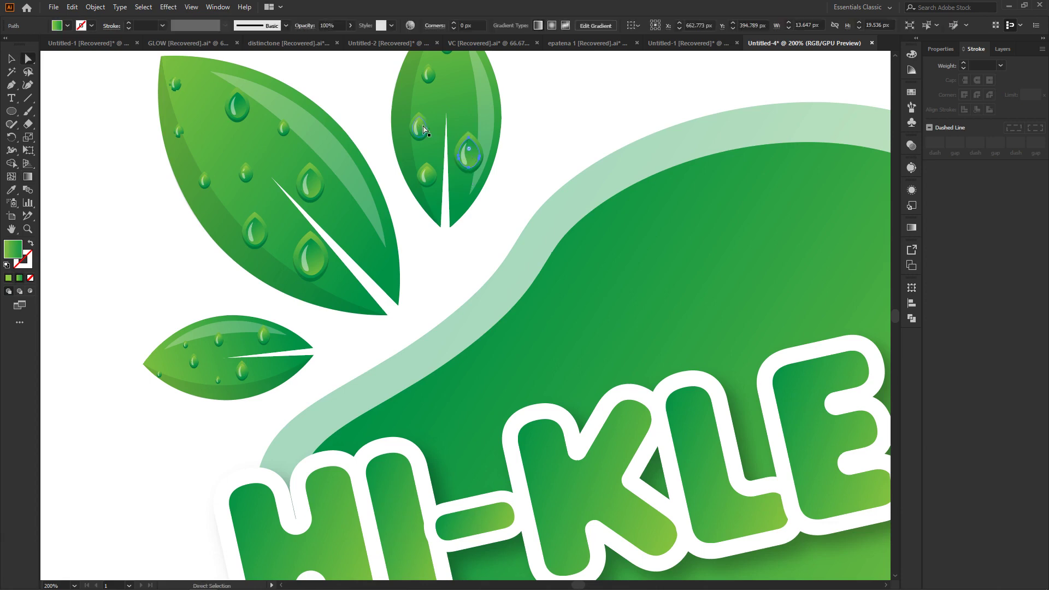
pyautogui.press('g')
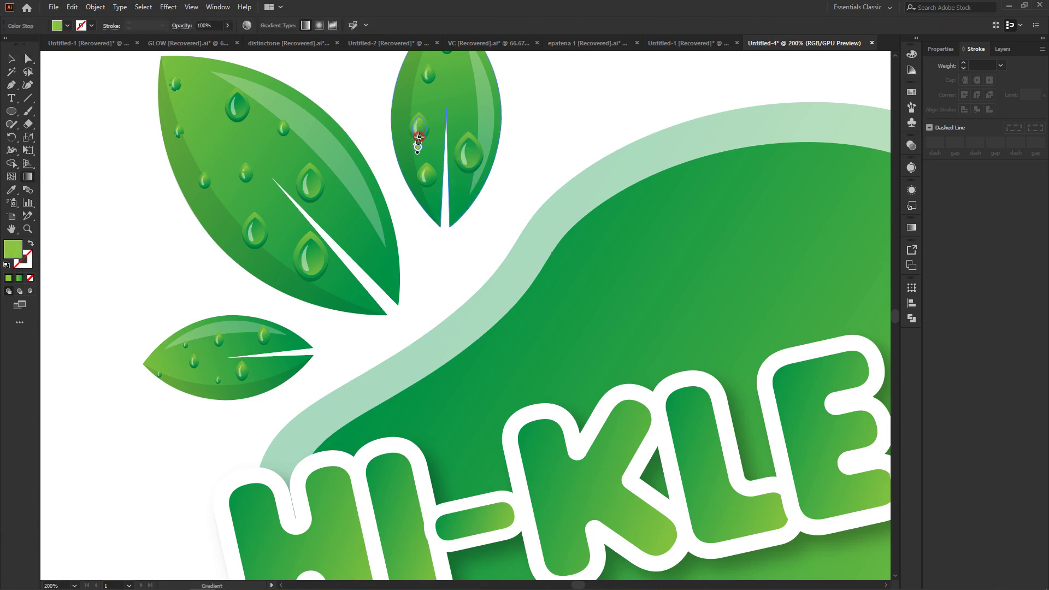
pyautogui.press('a')
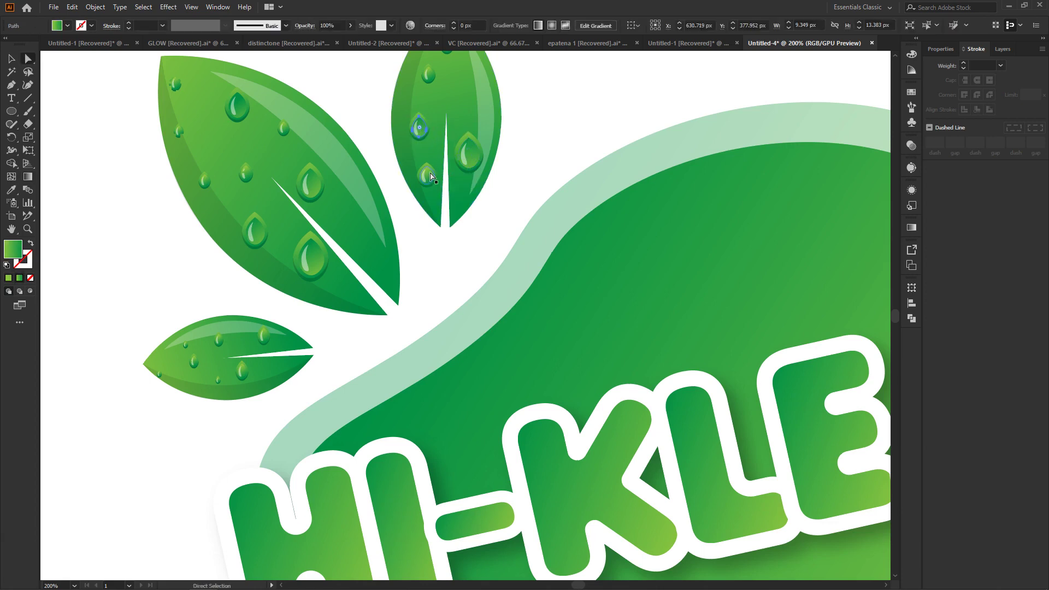
pyautogui.click(427, 175)
pyautogui.press('g')
pyautogui.moveTo(432, 186); pyautogui.dragTo(424, 164)
pyautogui.press('a')
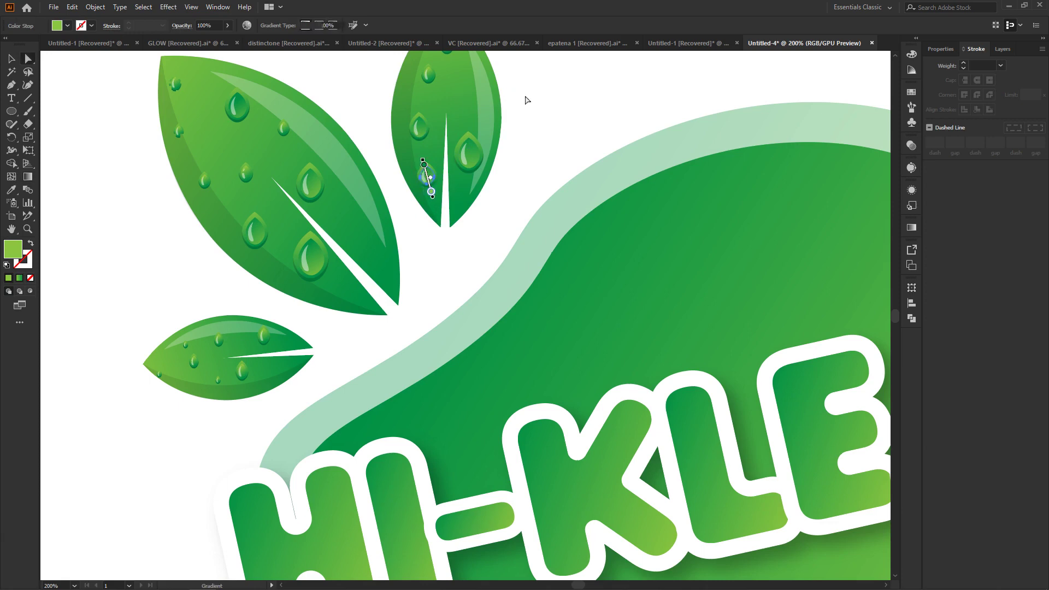
pyautogui.click(533, 106)
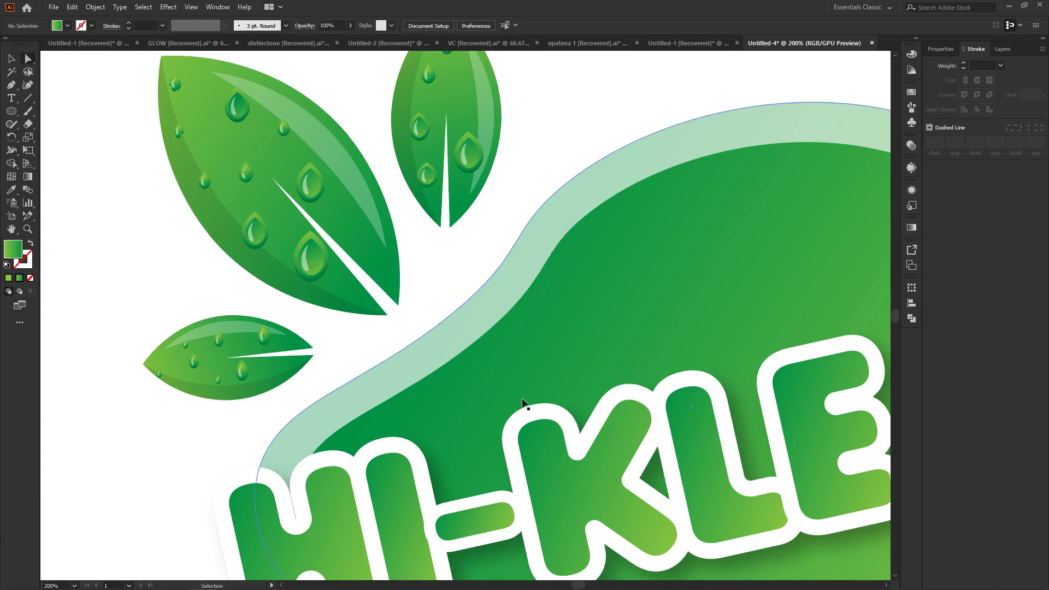
pyautogui.hotkey('ctrl', '-')
pyautogui.hotkey('ctrl', '-')
pyautogui.hotkey('ctrl', '-')
pyautogui.hotkey('ctrl', '-')
pyautogui.hotkey('ctrl', '-')
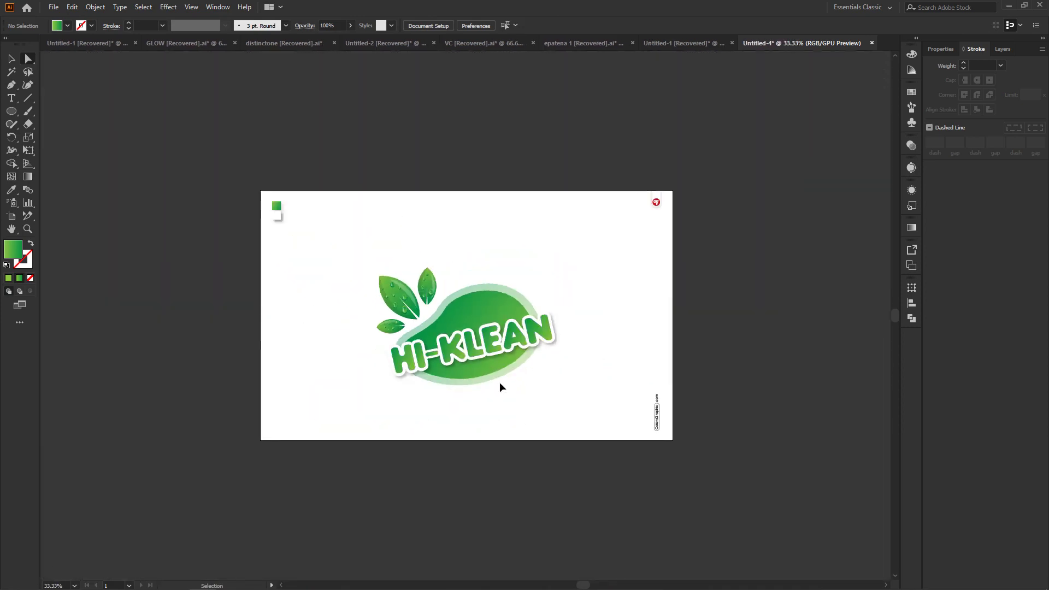
# Step: Make the top left-leaf droplet's gradient run vertically upward
pyautogui.hotkey('ctrl', '+')
pyautogui.hotkey('ctrl', '+')
pyautogui.hotkey('ctrl', '+')
pyautogui.hotkey('ctrl', '+')
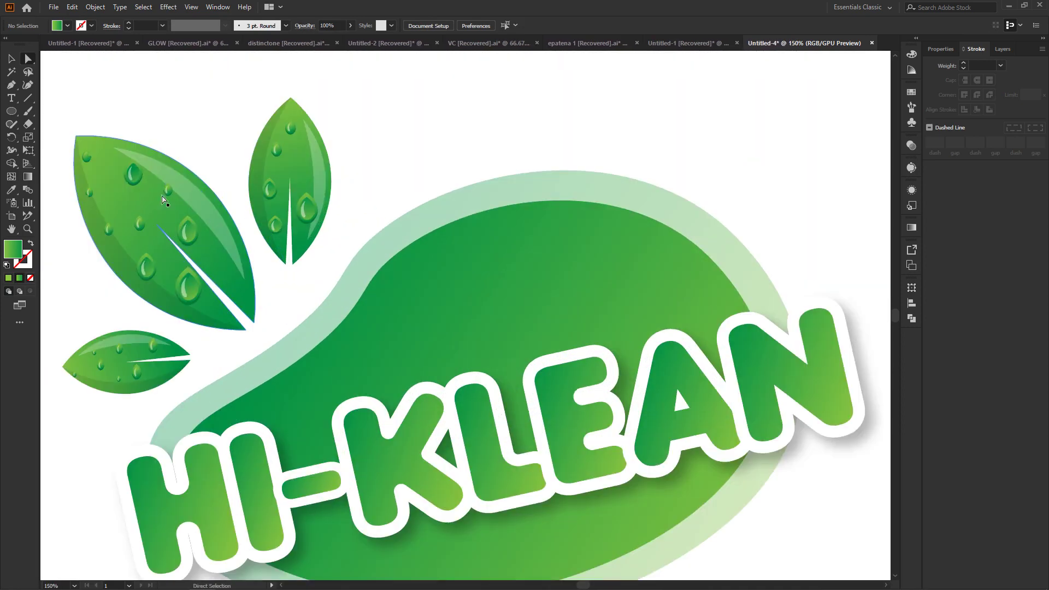
pyautogui.click(133, 173)
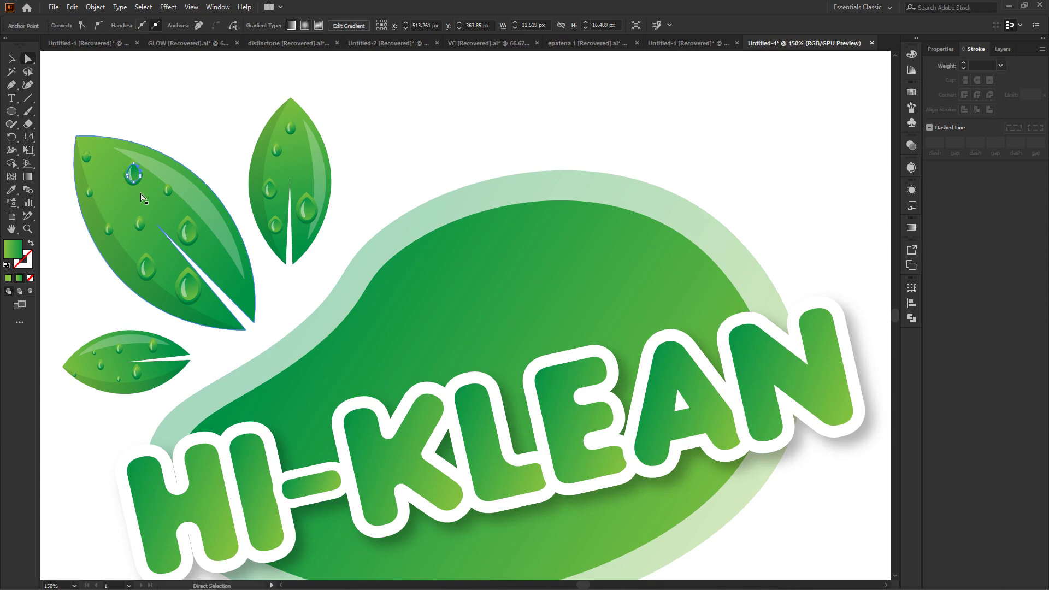
pyautogui.click(27, 177)
pyautogui.moveTo(127, 190); pyautogui.dragTo(131, 168)
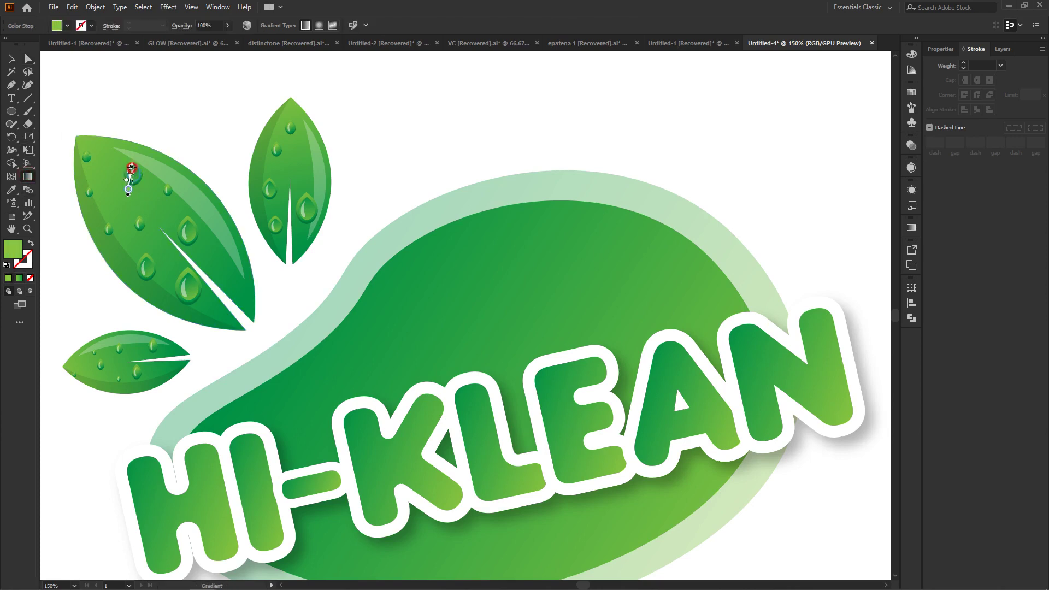
pyautogui.press('a')
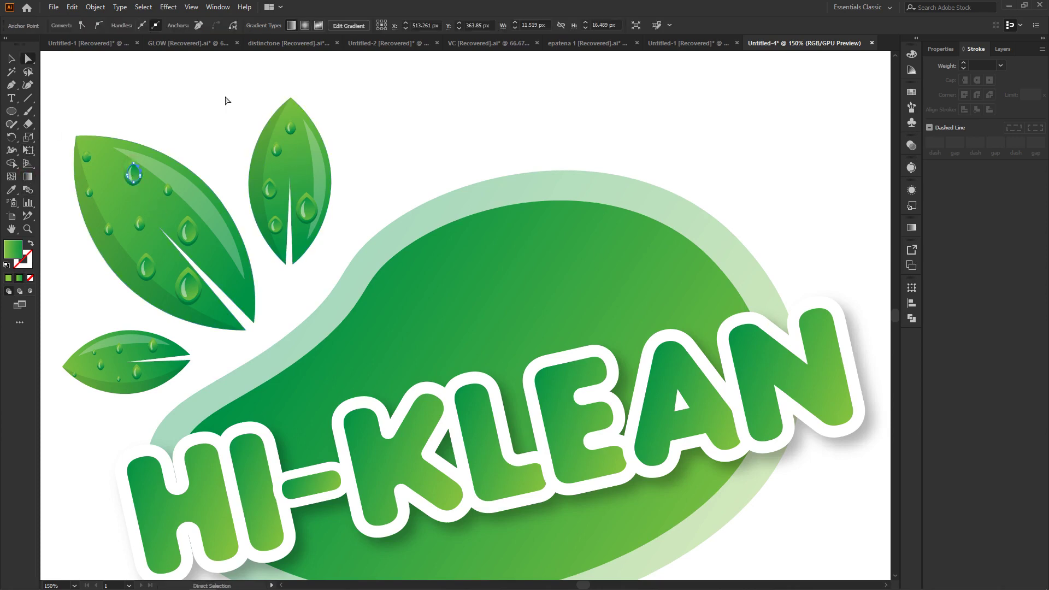
pyautogui.click(206, 89)
# Step: Redraw that droplet's gradient diagonally from its bottom stop
pyautogui.click(137, 178)
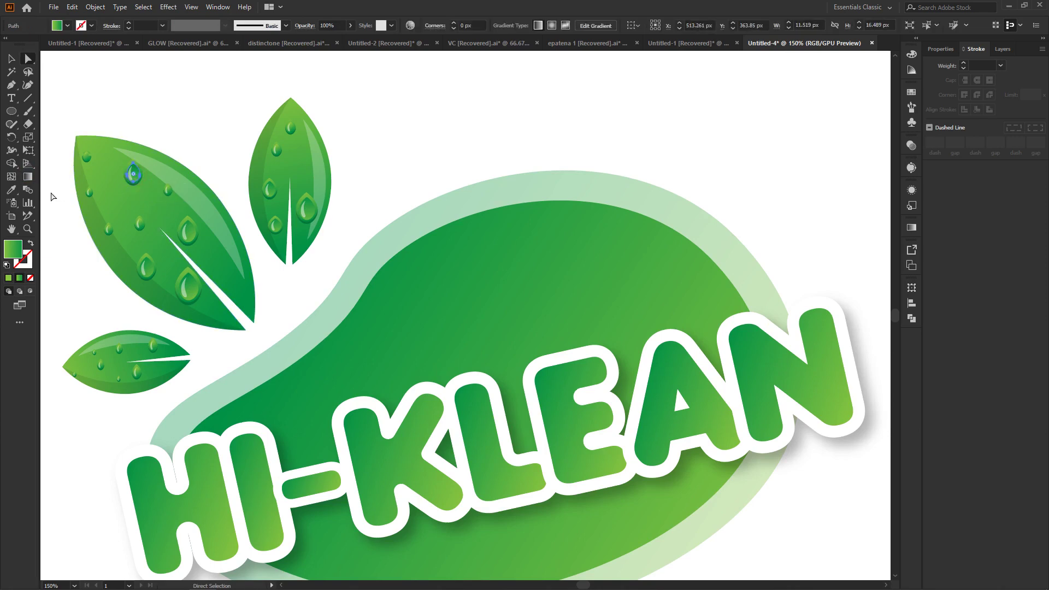
pyautogui.press('g')
pyautogui.click(132, 189)
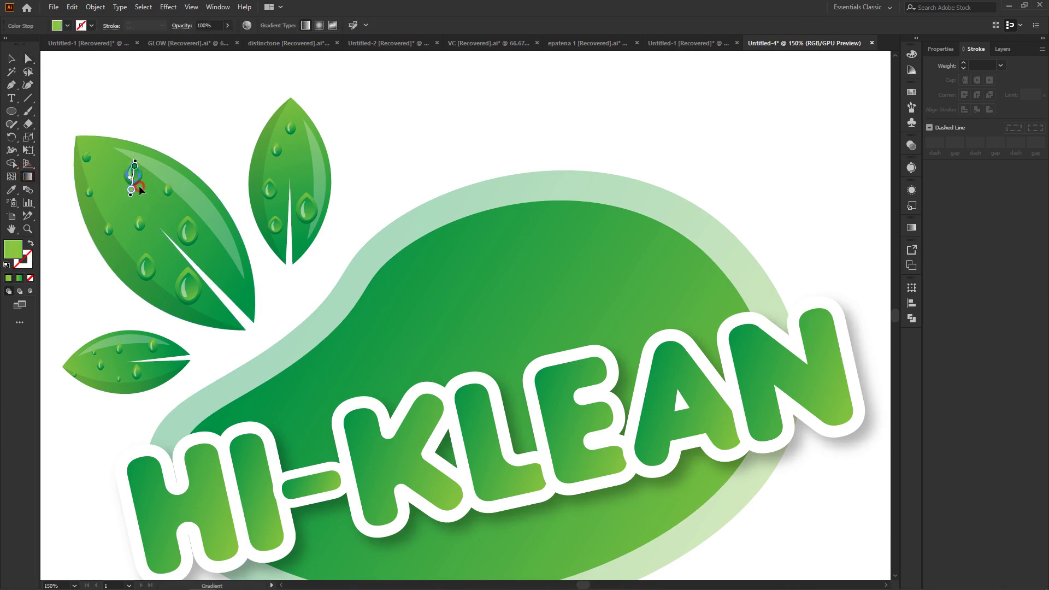
pyautogui.moveTo(143, 184); pyautogui.dragTo(124, 157)
pyautogui.press('a')
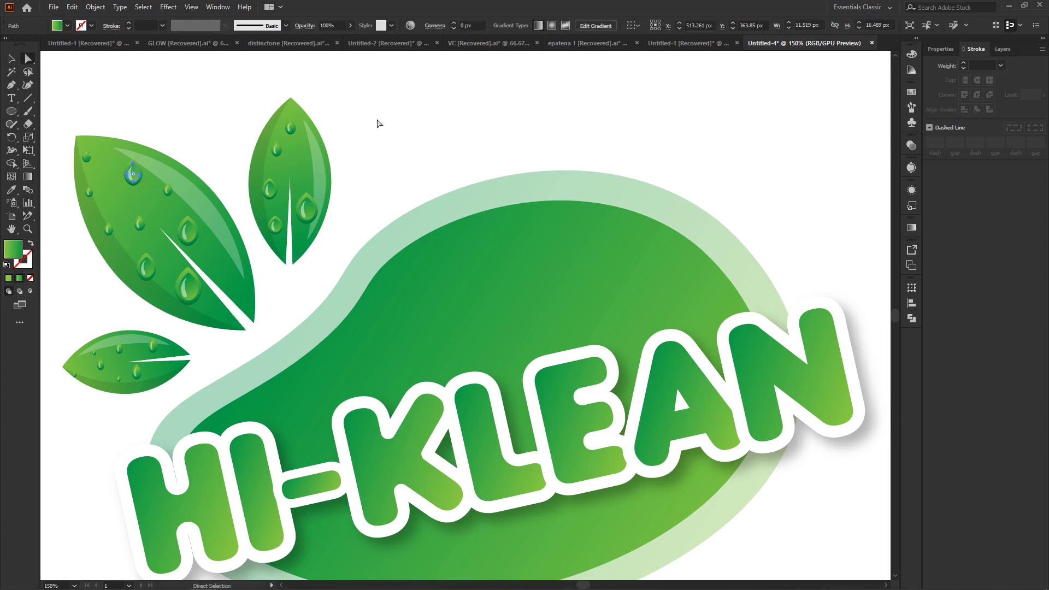
pyautogui.click(410, 122)
pyautogui.hotkey('ctrl', '-')
pyautogui.hotkey('ctrl', '-')
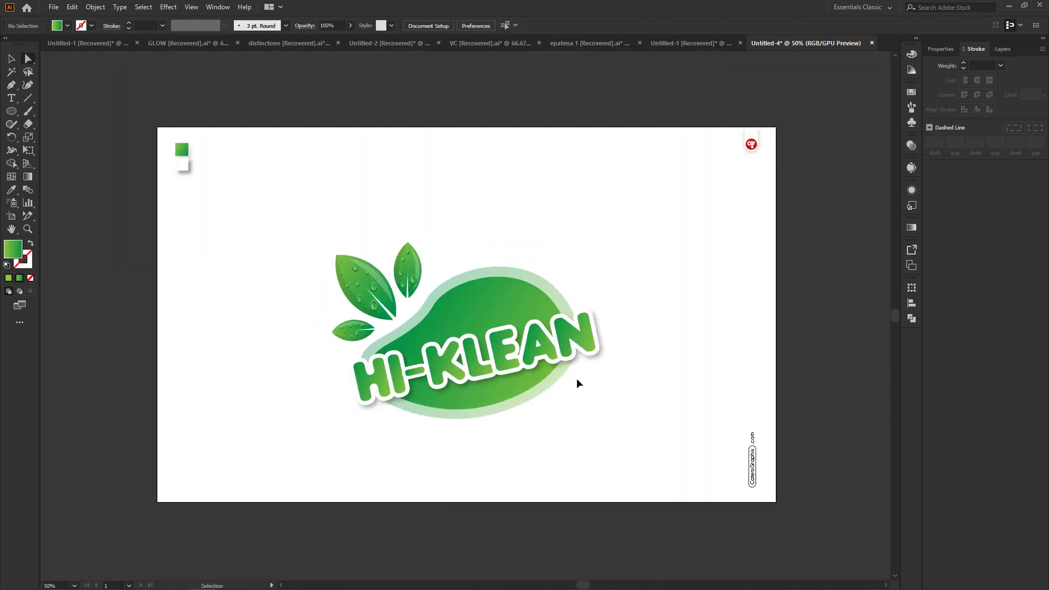
pyautogui.hotkey('ctrl', '+')
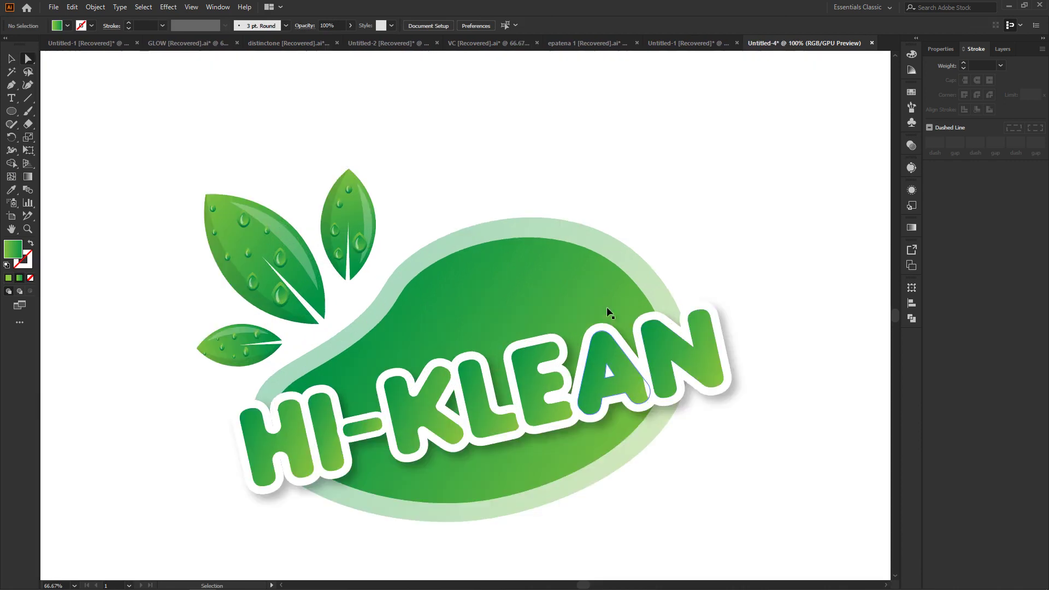
pyautogui.click(12, 110)
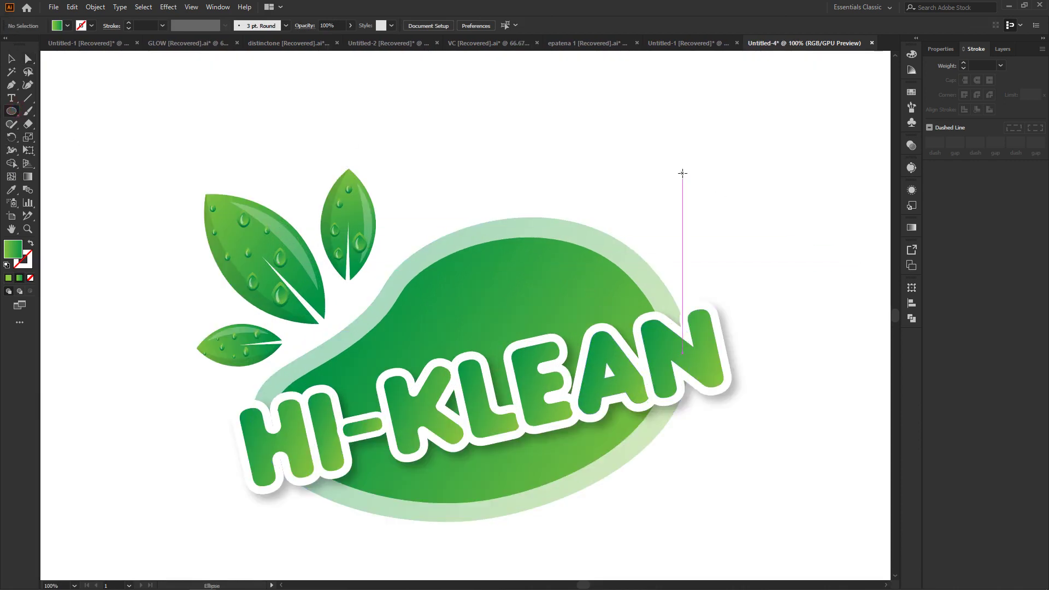
# Step: Draw a short vertical line with a 3 pt green gradient stroke
pyautogui.click(28, 98)
pyautogui.moveTo(664, 161); pyautogui.dragTo(664, 208)
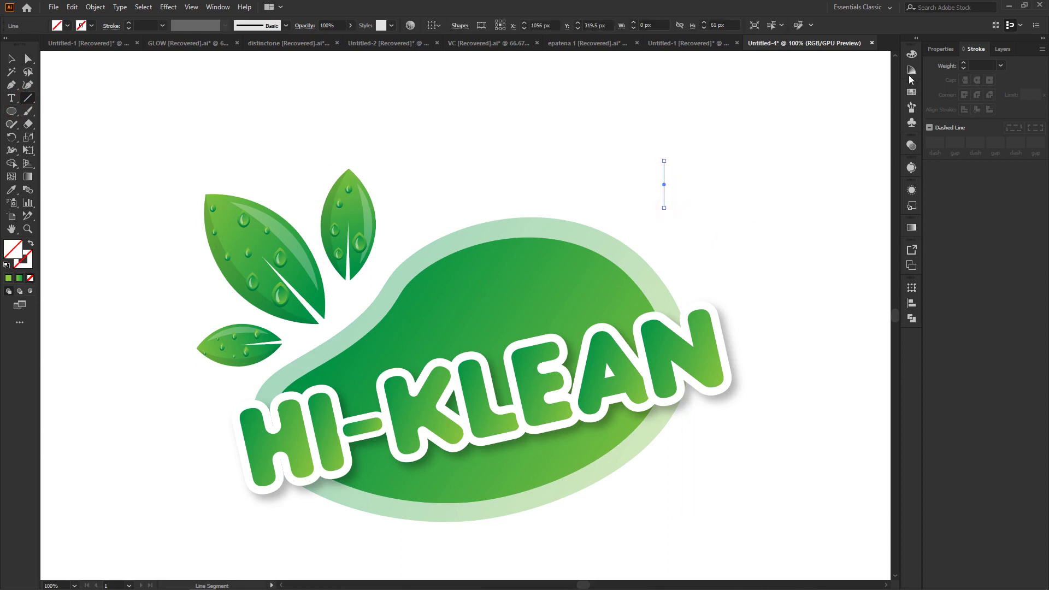
pyautogui.click(976, 66)
pyautogui.write('1')
pyautogui.press('Return')
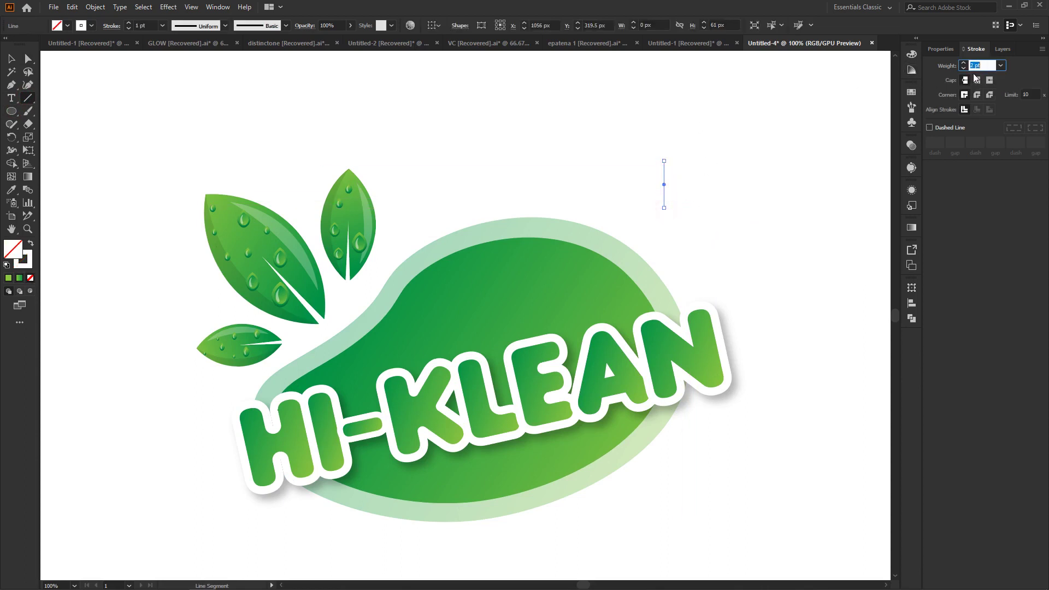
pyautogui.write('3')
pyautogui.doubleClick(25, 266)
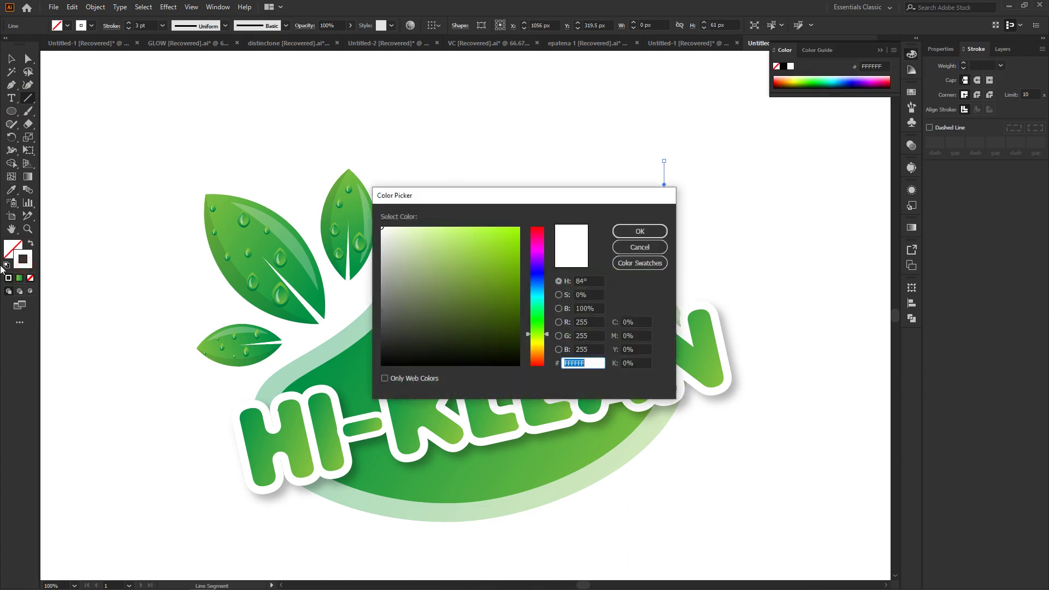
pyautogui.click(640, 246)
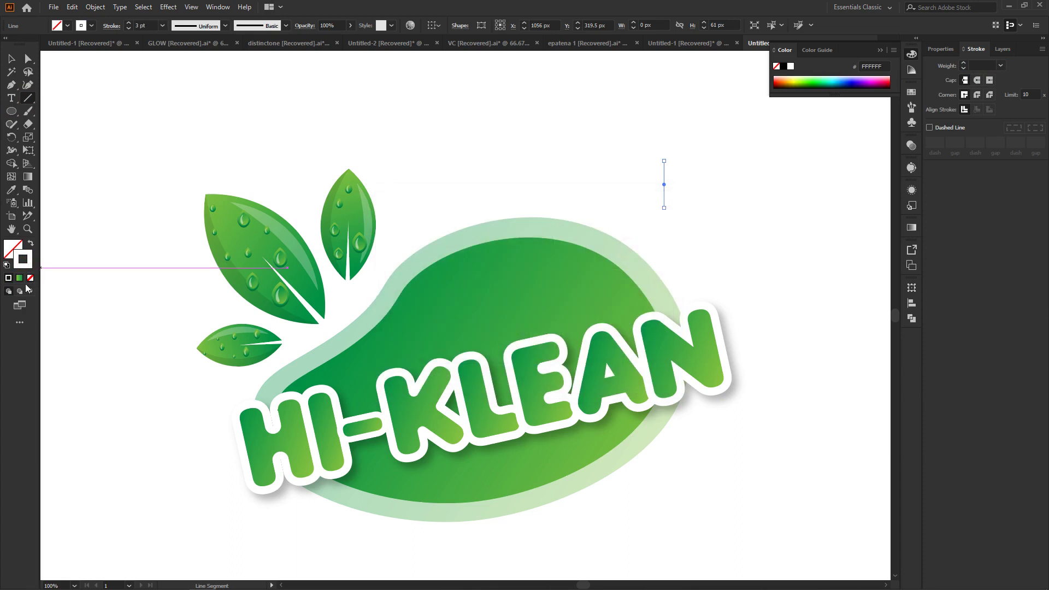
pyautogui.click(21, 279)
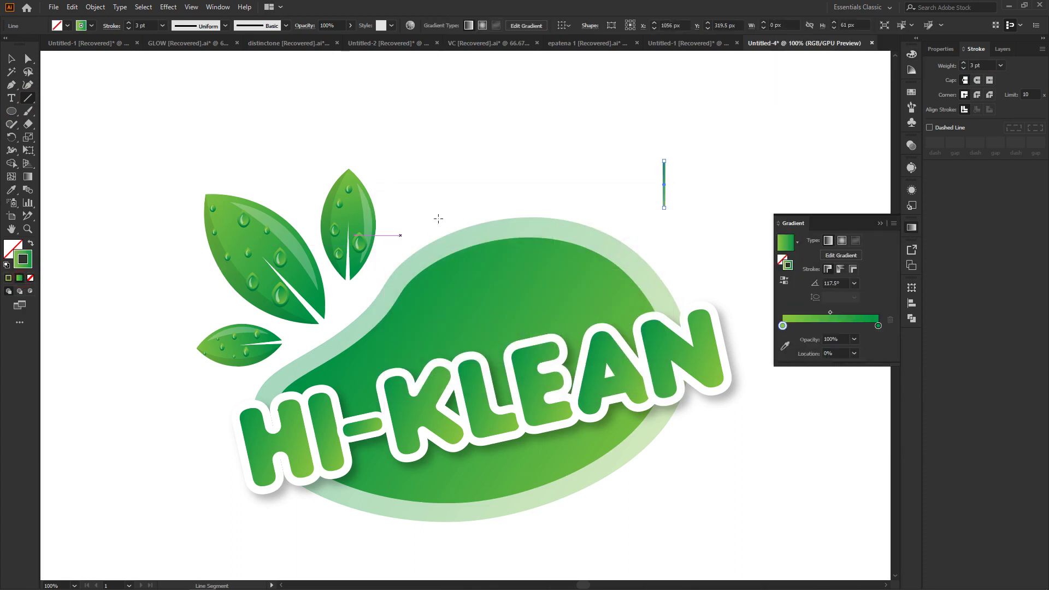
pyautogui.click(876, 221)
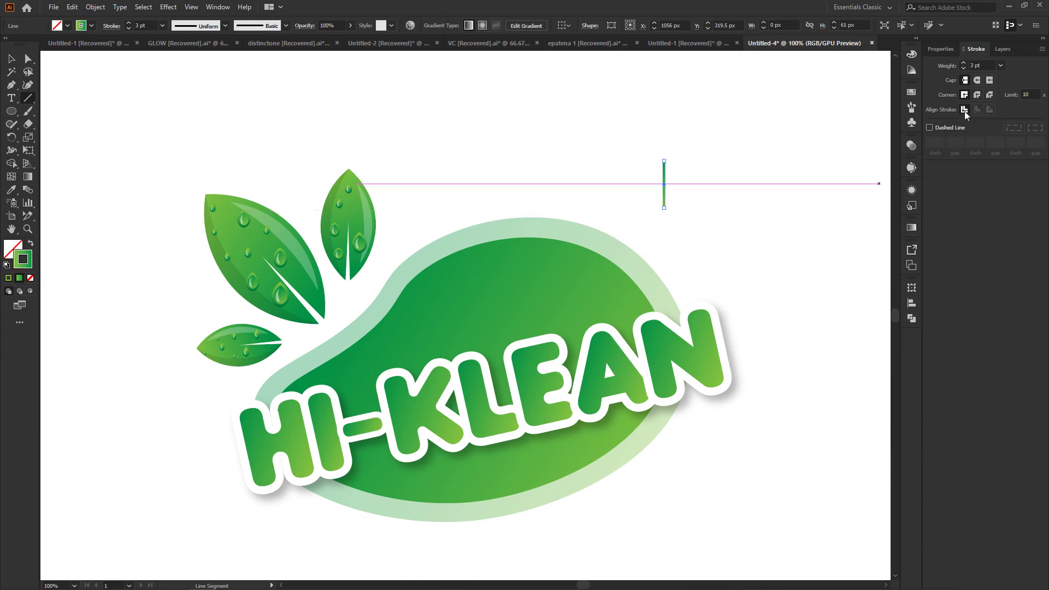
# Step: Make the stroke solid and apply the tapered Width Profile 1
pyautogui.click(1003, 49)
pyautogui.click(966, 50)
pyautogui.click(928, 128)
pyautogui.click(1040, 49)
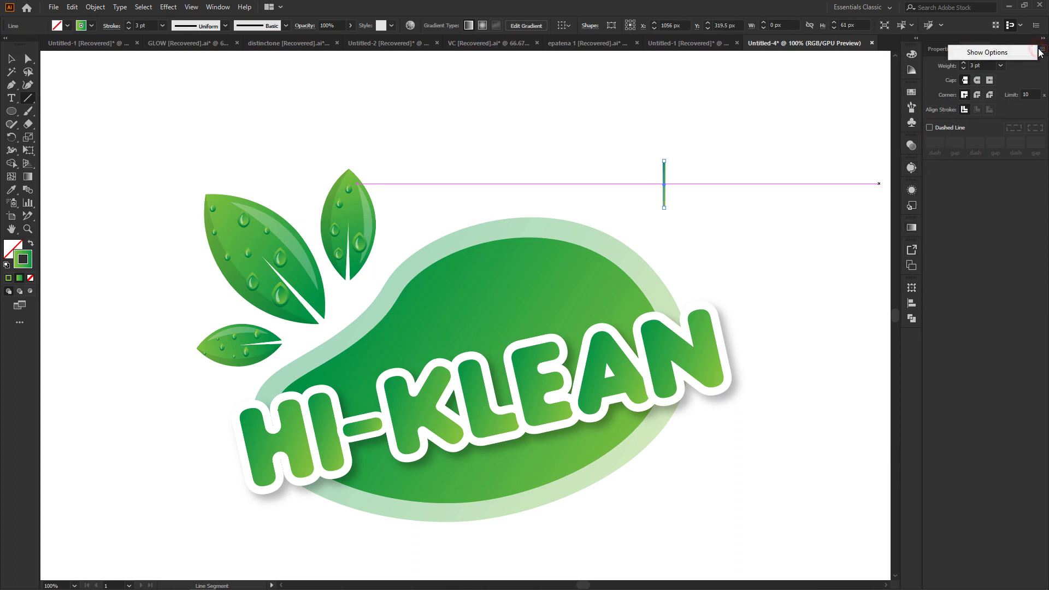
pyautogui.click(986, 52)
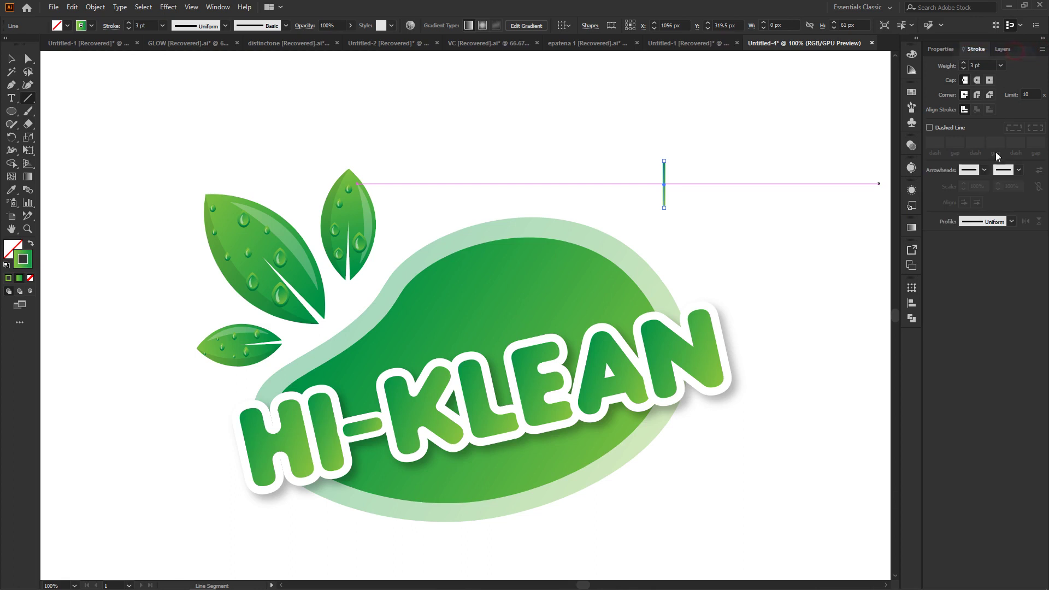
pyautogui.click(1010, 221)
pyautogui.click(977, 256)
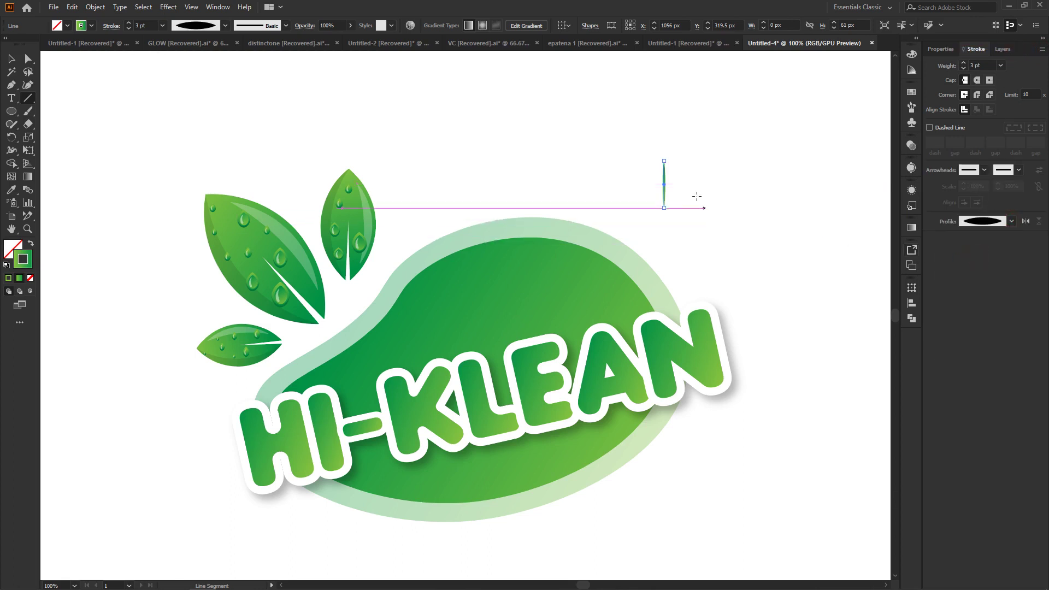
# Step: Duplicate the tapered line, rotate the copy 90° and cross it over the original
pyautogui.hotkey('ctrl', '=')
pyautogui.hotkey('ctrl', '=')
pyautogui.hotkey('ctrl', '=')
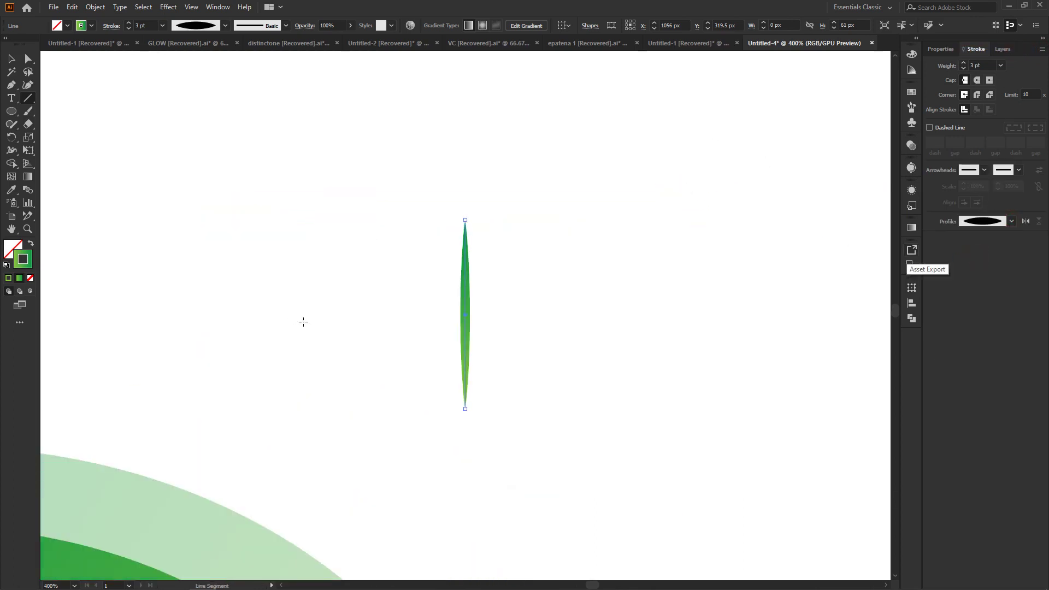
pyautogui.press('a')
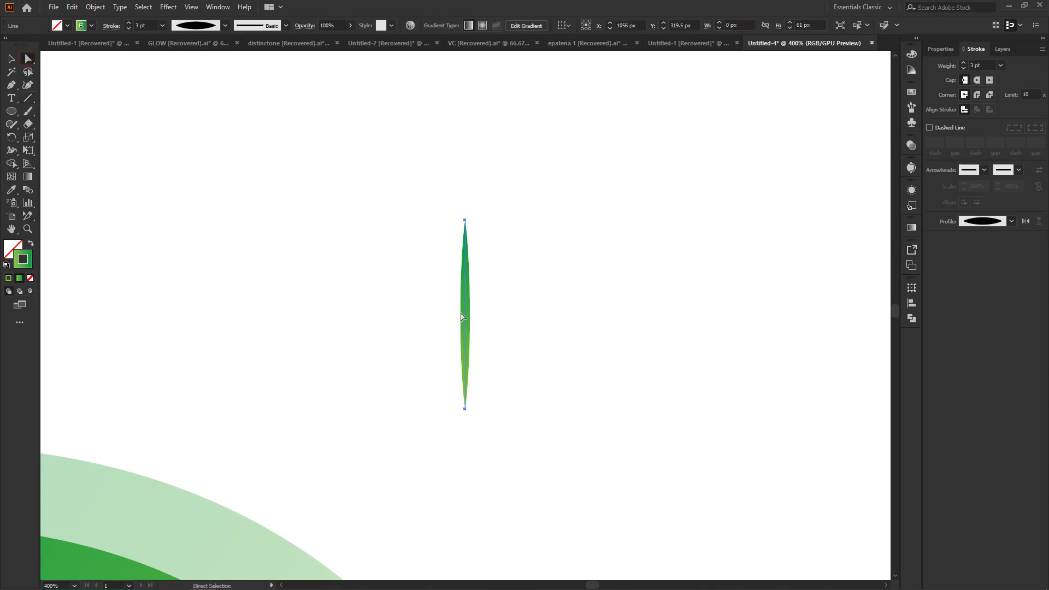
pyautogui.moveTo(465, 314); pyautogui.dragTo(575, 311)
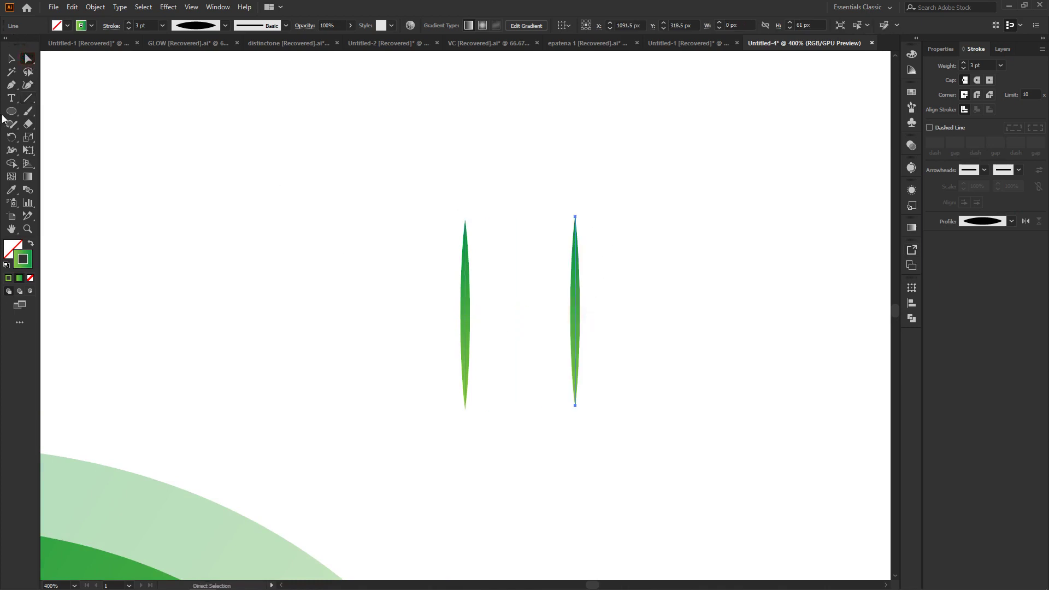
pyautogui.press('v')
pyautogui.moveTo(580, 215); pyautogui.dragTo(650, 310)
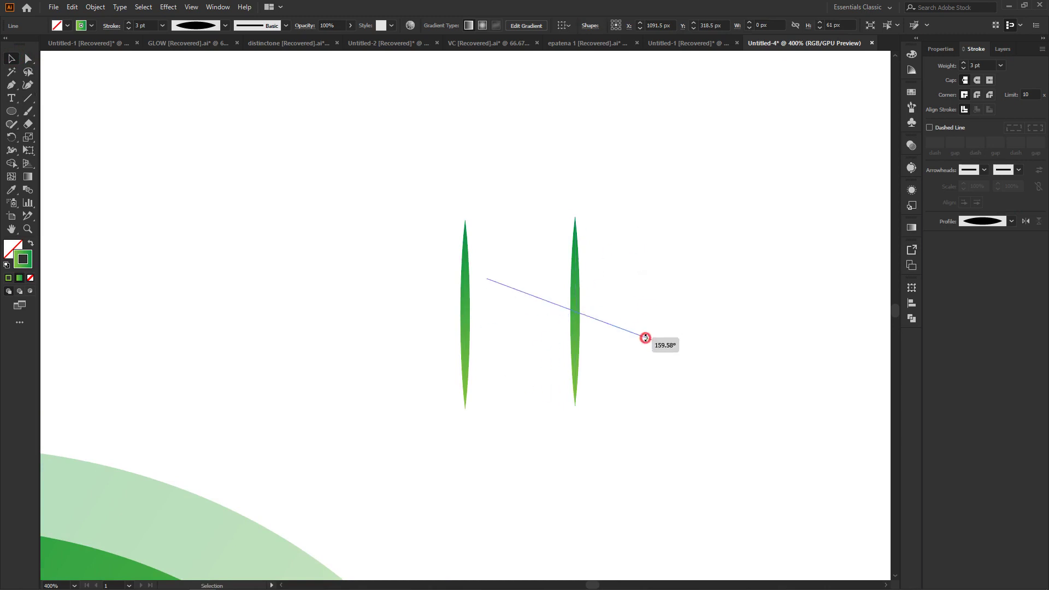
pyautogui.moveTo(578, 314); pyautogui.dragTo(469, 313)
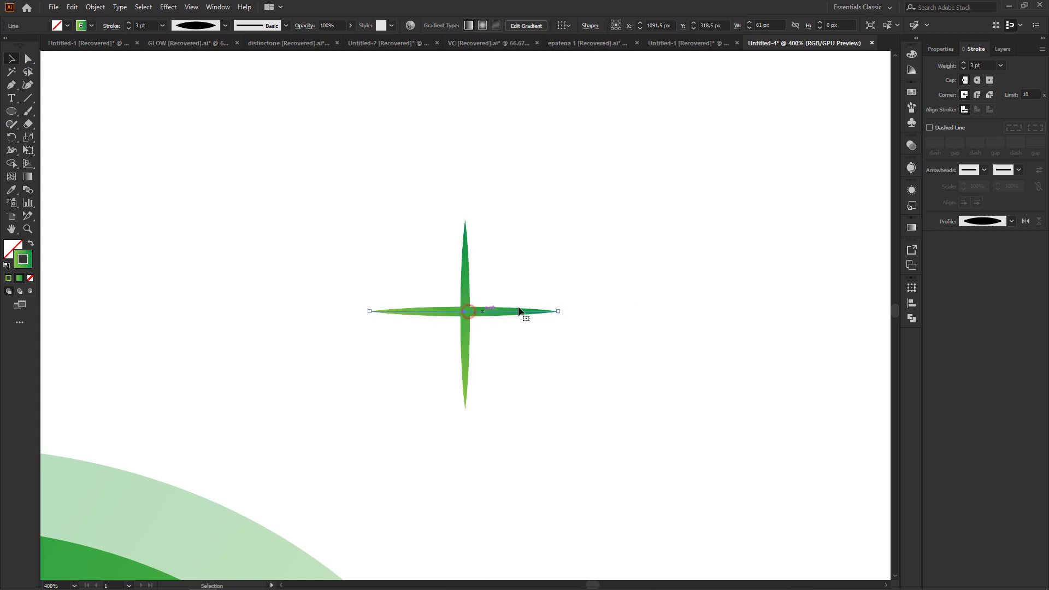
pyautogui.moveTo(330, 202); pyautogui.dragTo(646, 476)
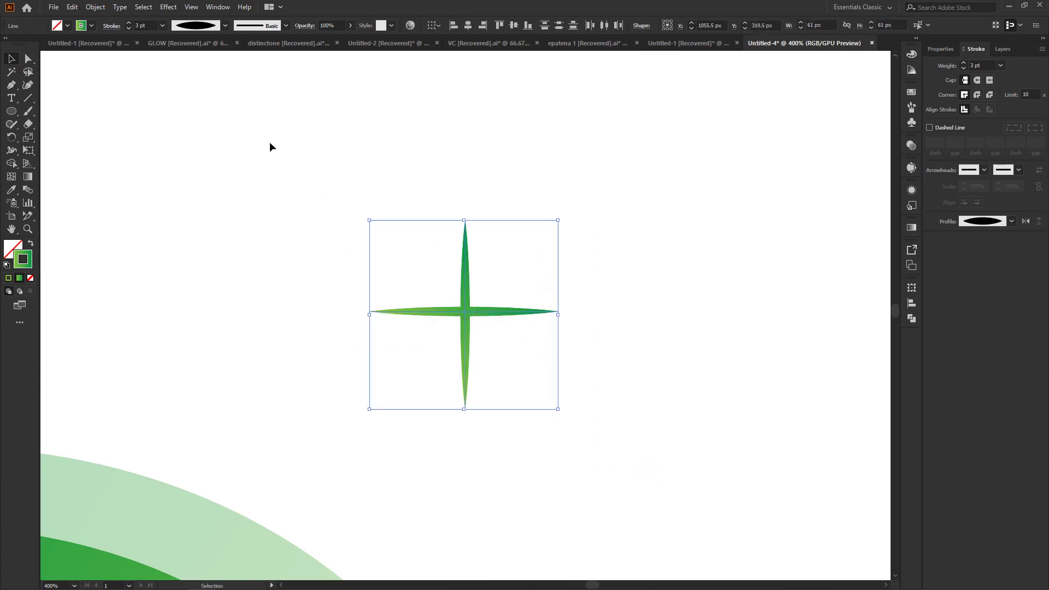
# Step: Expand the crossed strokes' appearance into filled objects
pyautogui.click(95, 7)
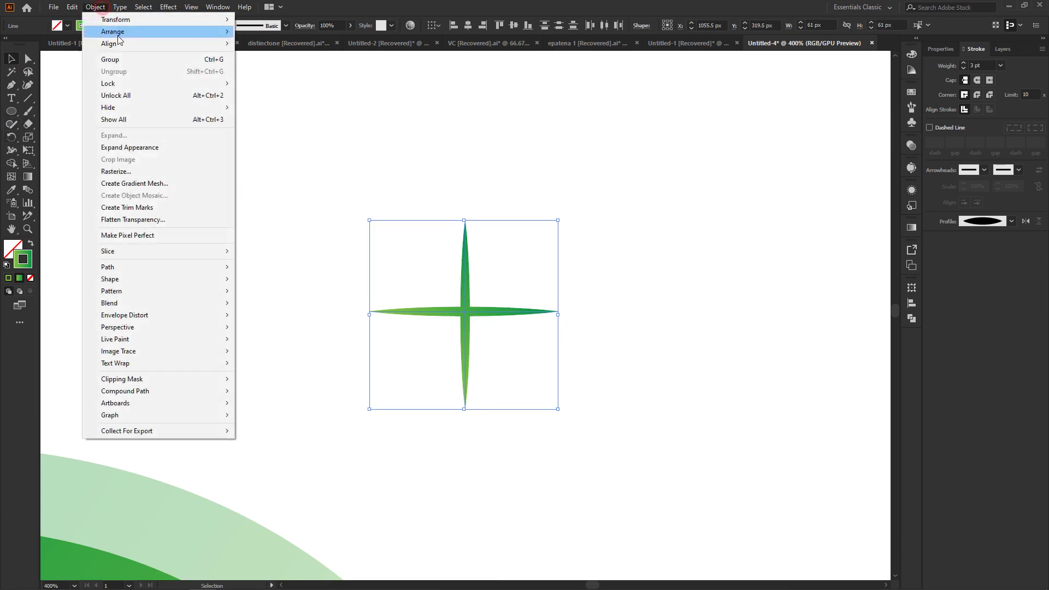
pyautogui.click(124, 149)
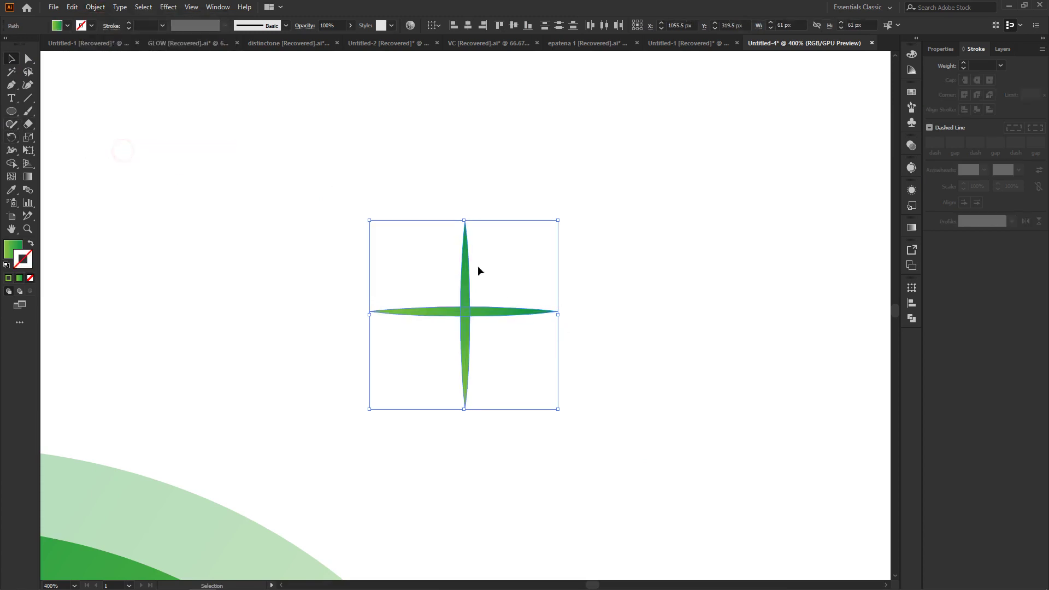
pyautogui.click(94, 7)
pyautogui.click(117, 136)
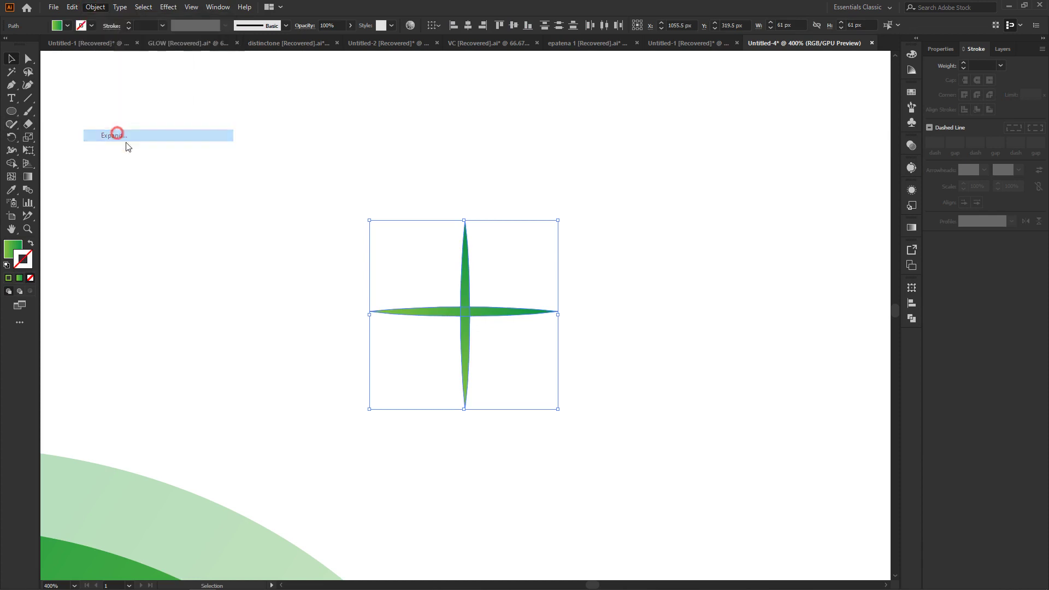
pyautogui.click(496, 362)
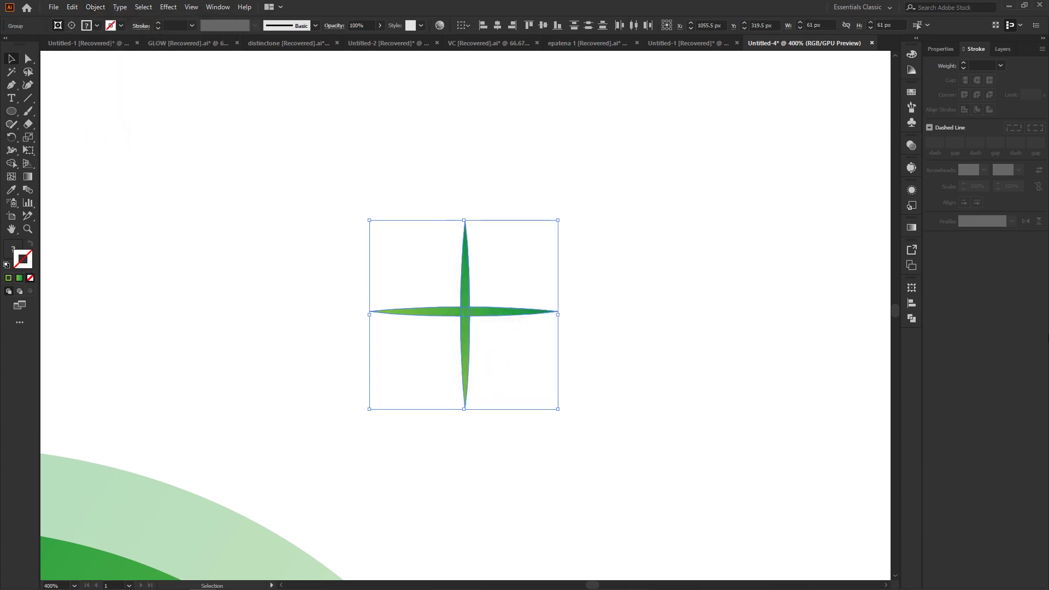
# Step: Try merging the cross pieces with Pathfinder Unite, undoing the merge twice
pyautogui.click(910, 319)
pyautogui.click(783, 312)
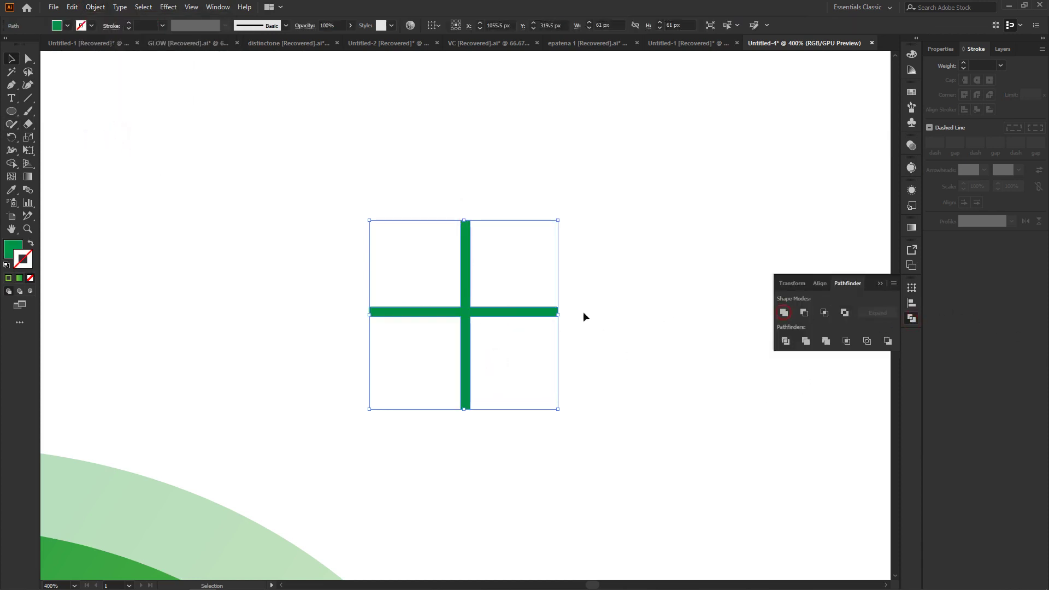
pyautogui.hotkey('ctrl', 'z')
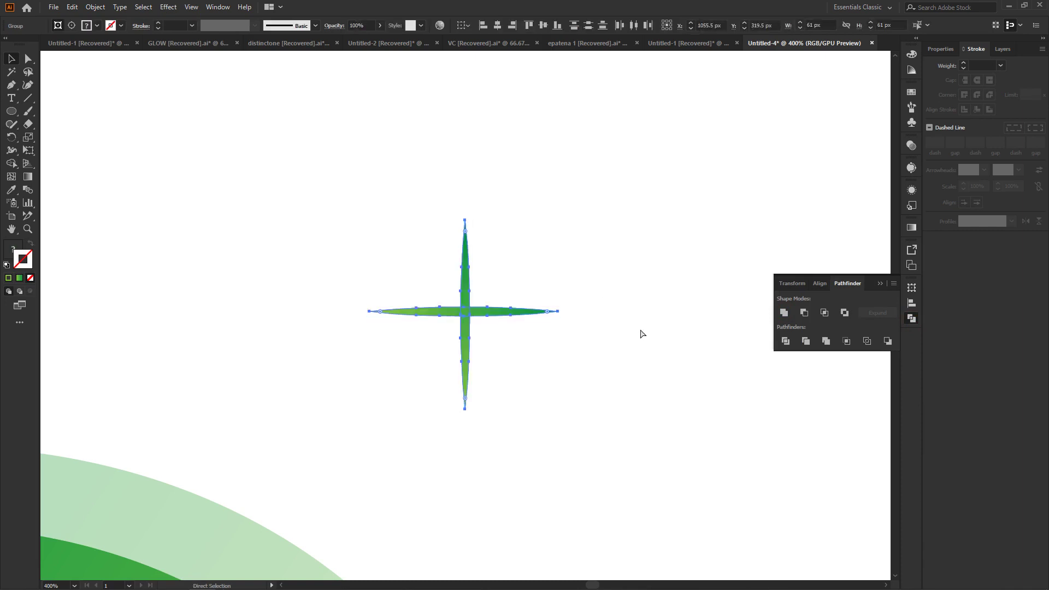
pyautogui.press('v')
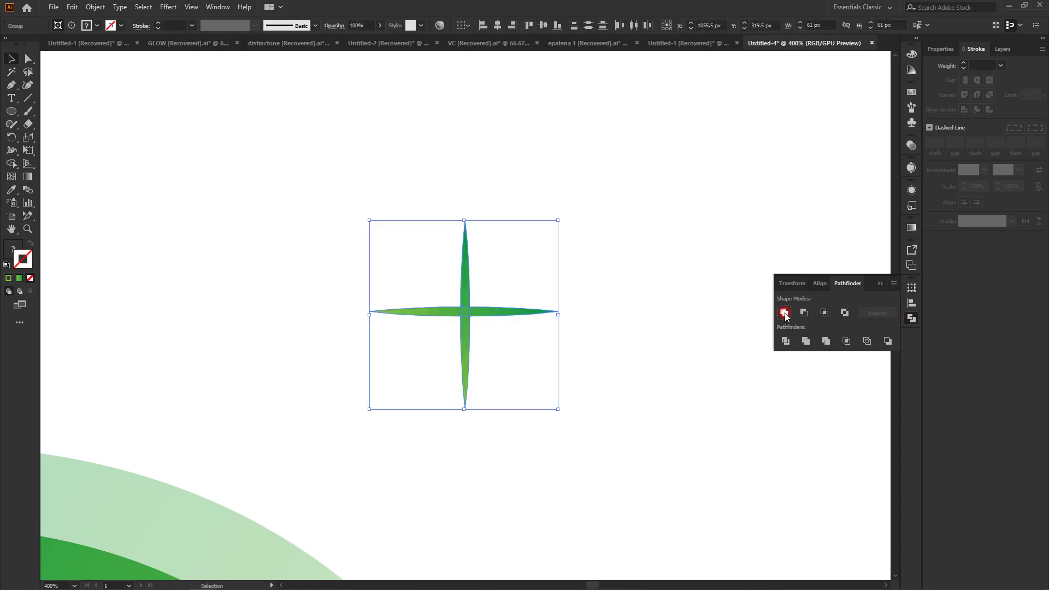
pyautogui.click(783, 312)
pyautogui.hotkey('ctrl', 'z')
pyautogui.click(648, 274)
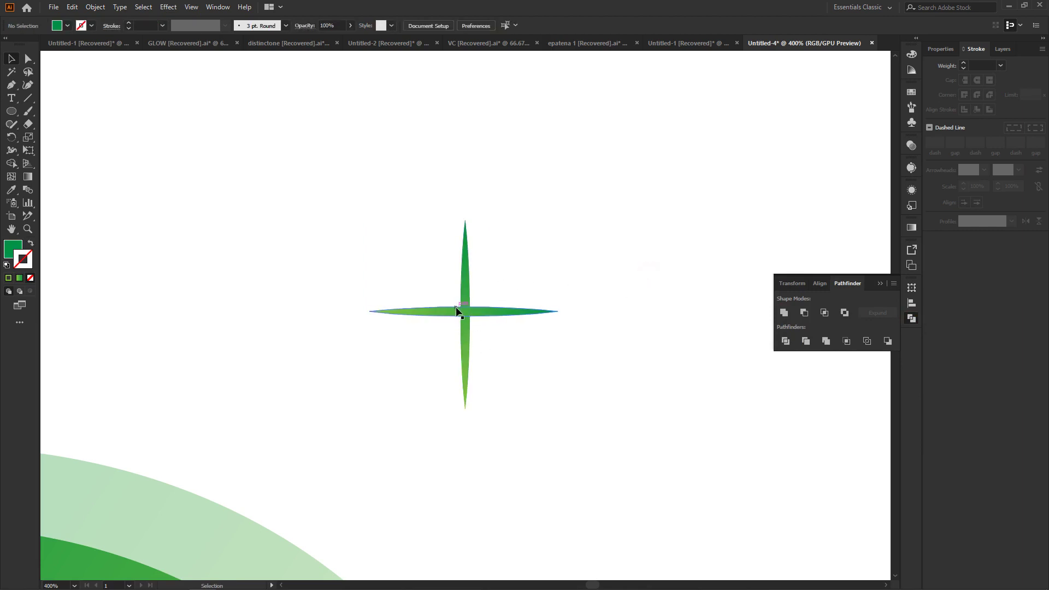
# Step: Inspect the cross's arms with Shape Builder and Direct Selection, then reselect the whole cross
pyautogui.moveTo(352, 194); pyautogui.dragTo(584, 402)
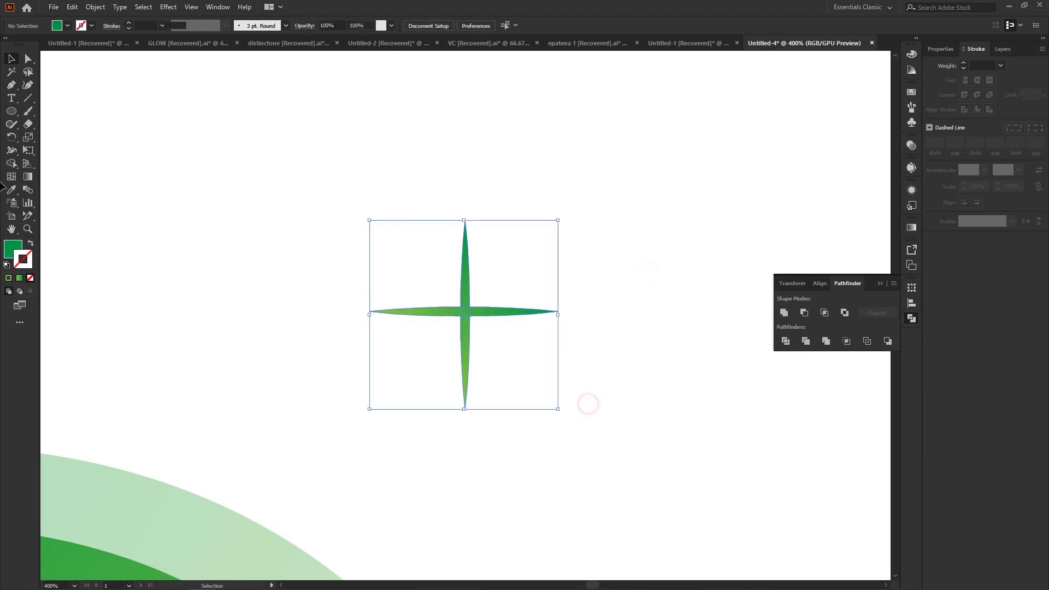
pyautogui.click(11, 163)
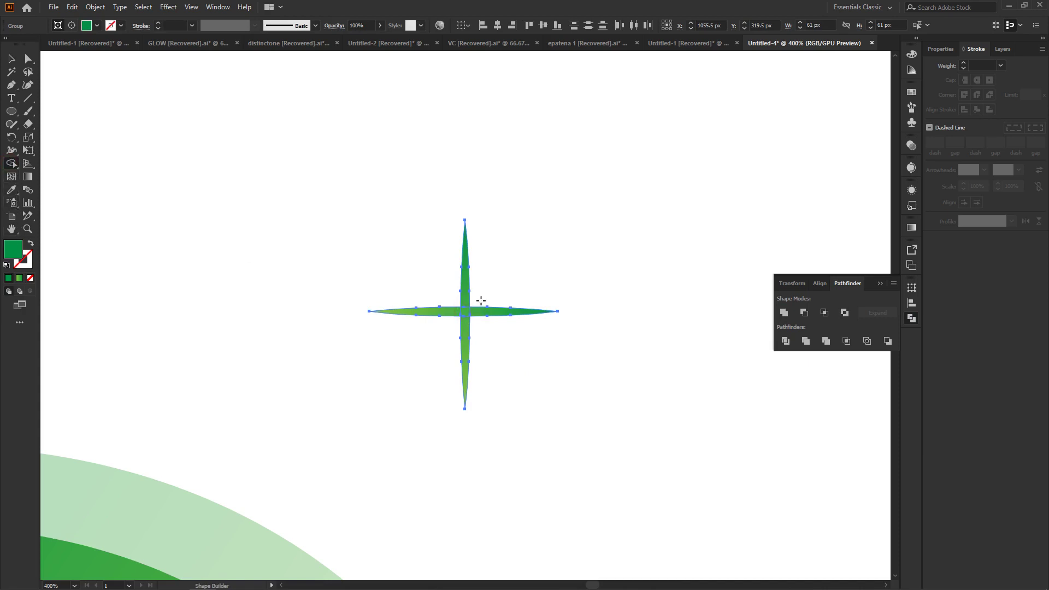
pyautogui.click(29, 58)
pyautogui.click(617, 282)
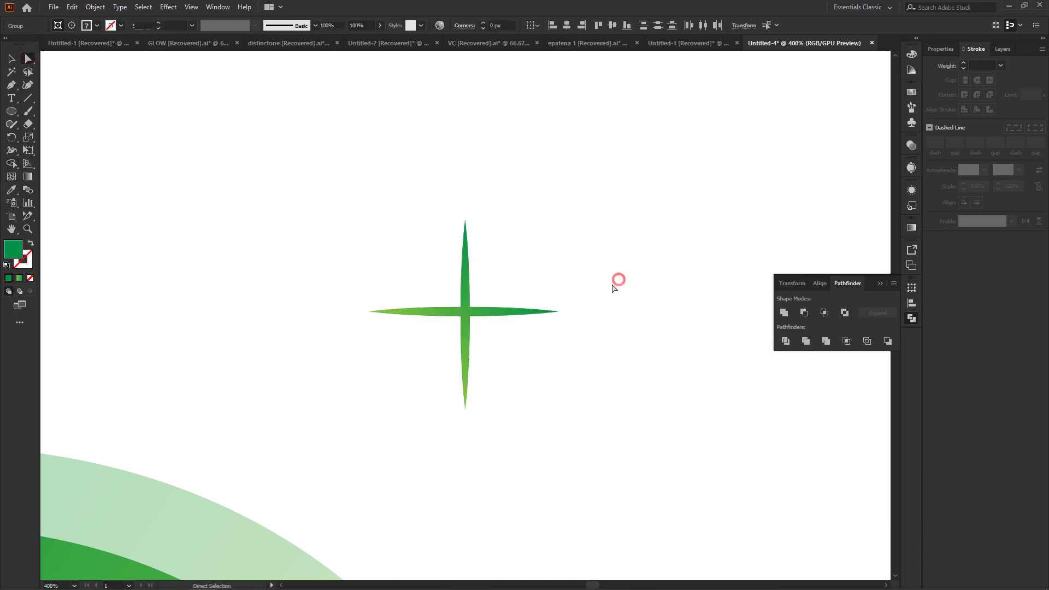
pyautogui.click(461, 305)
pyautogui.click(486, 319)
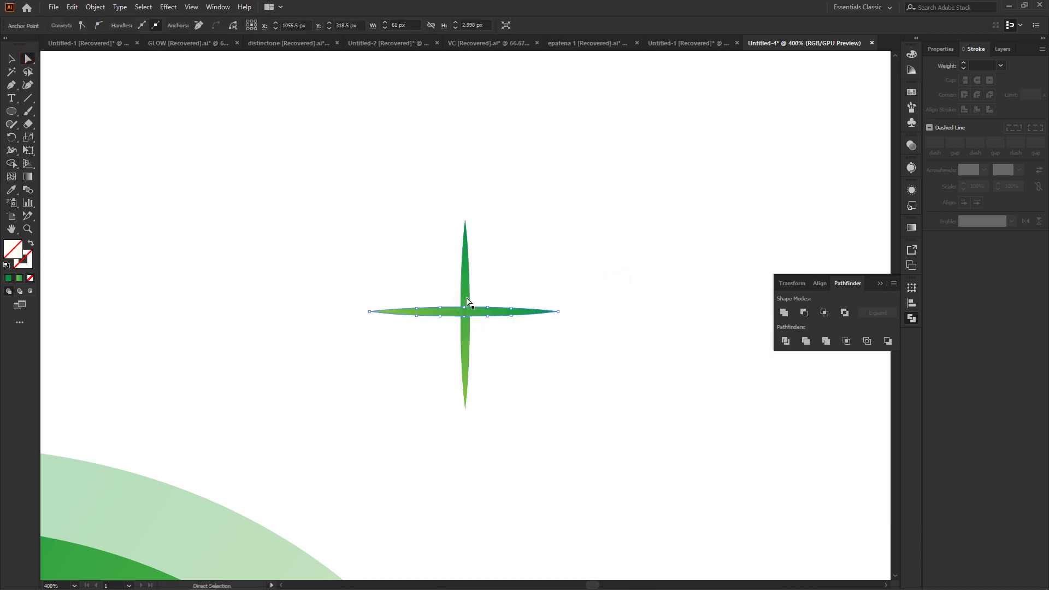
pyautogui.click(508, 246)
pyautogui.click(469, 337)
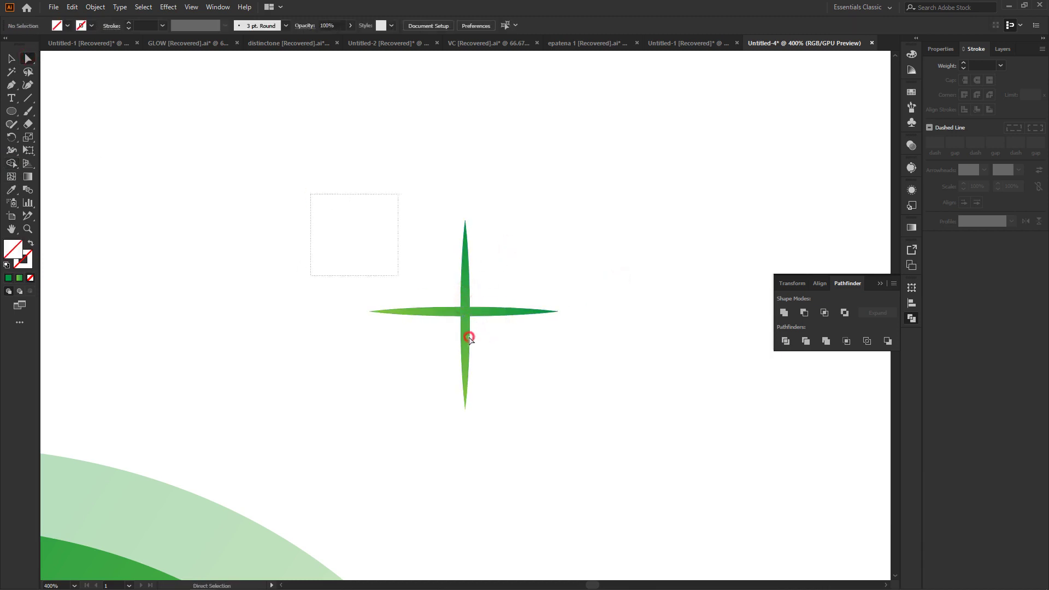
pyautogui.moveTo(310, 194); pyautogui.dragTo(600, 458)
# Step: Expand and unite the cross again, then undo to keep the two strokes separate
pyautogui.click(95, 6)
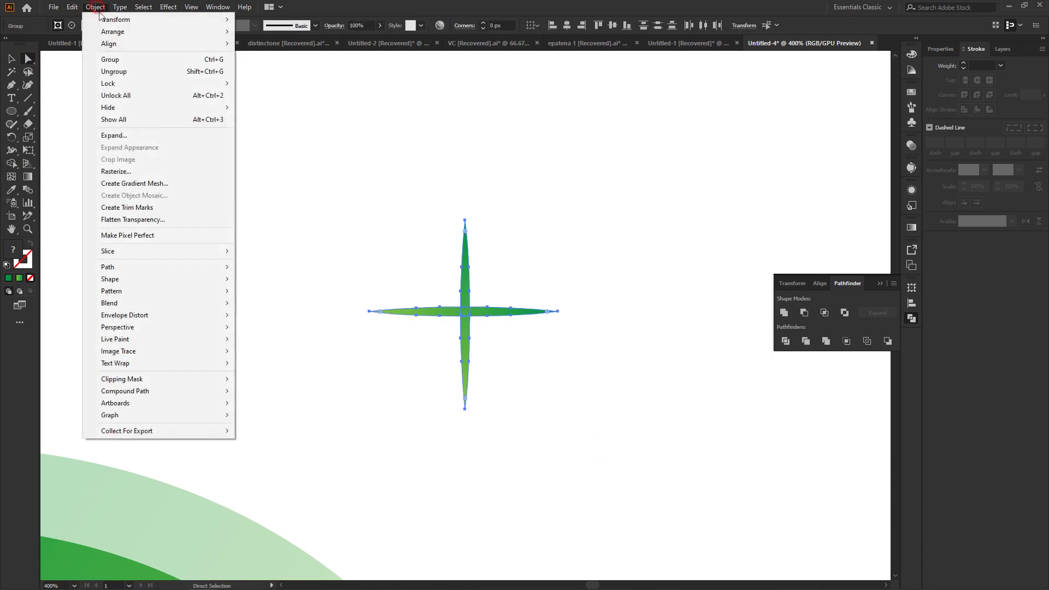
pyautogui.click(160, 138)
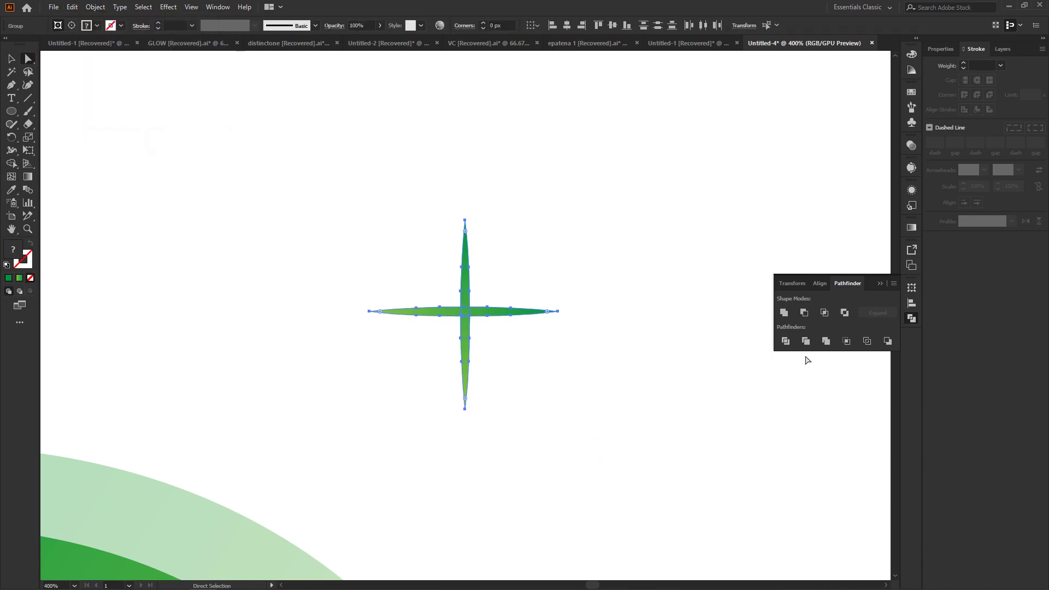
pyautogui.click(785, 312)
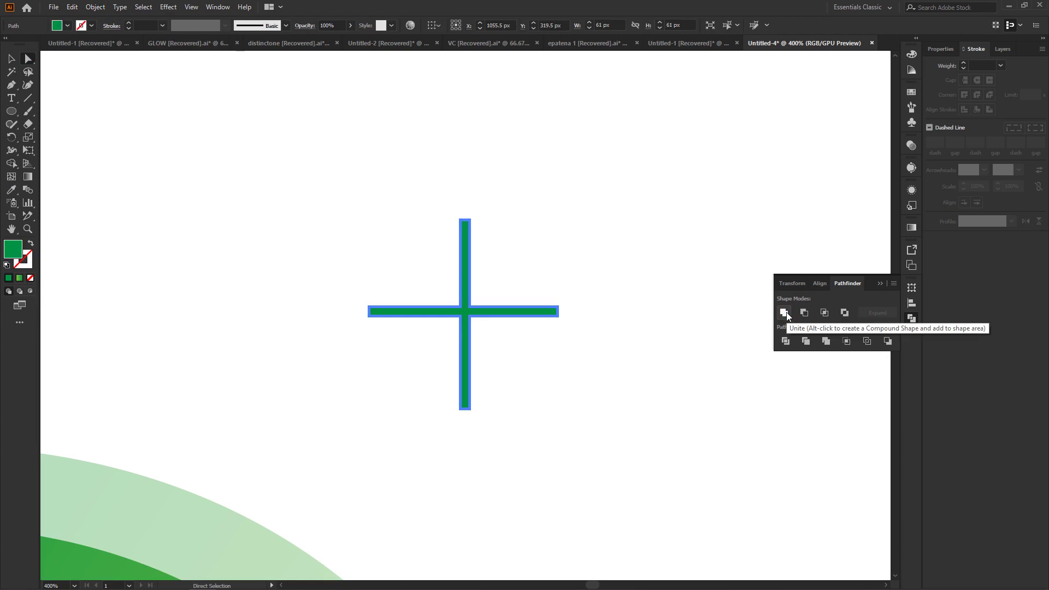
pyautogui.click(597, 251)
pyautogui.hotkey('ctrl', 'z')
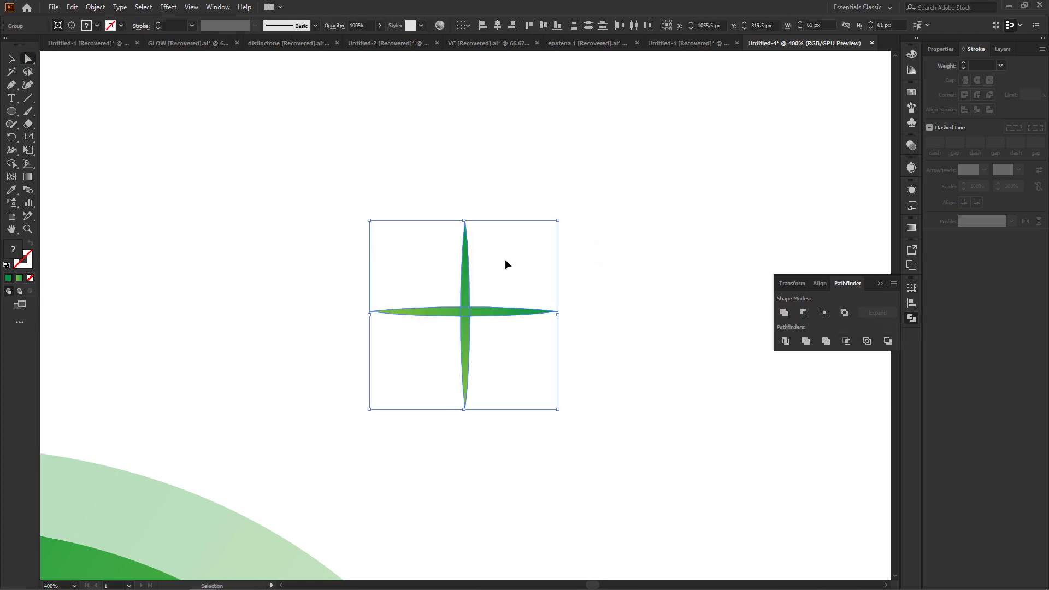
# Step: Re-centre the horizontal stroke across the vertical one and expand both strokes into filled shapes
pyautogui.press('a')
pyautogui.moveTo(522, 312)
pyautogui.mouseDown()
pyautogui.moveTo(632, 311)
pyautogui.moveTo(469, 315)
pyautogui.mouseUp()
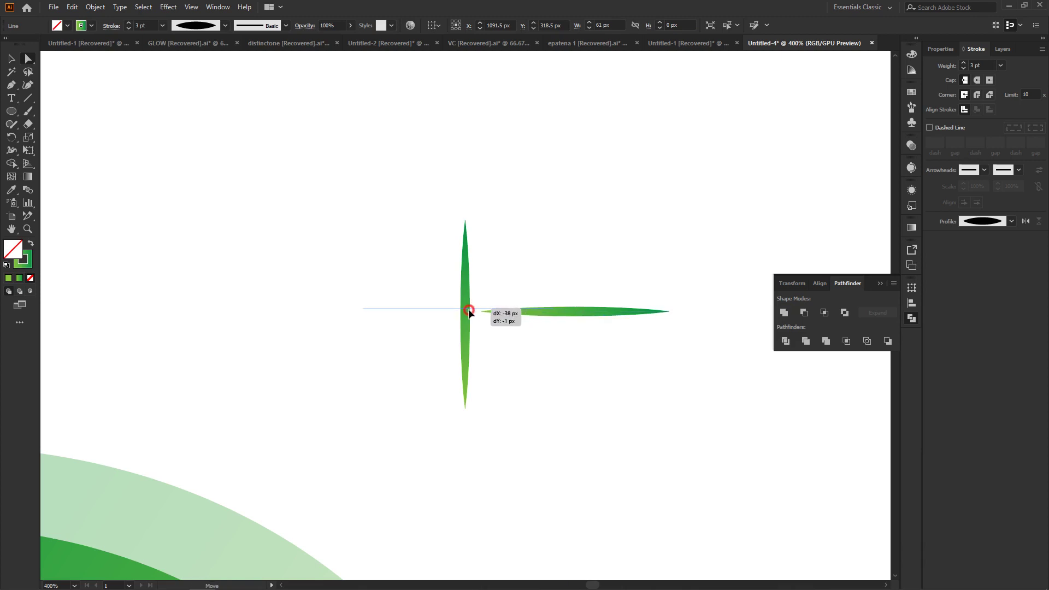
pyautogui.moveTo(469, 316); pyautogui.dragTo(474, 312)
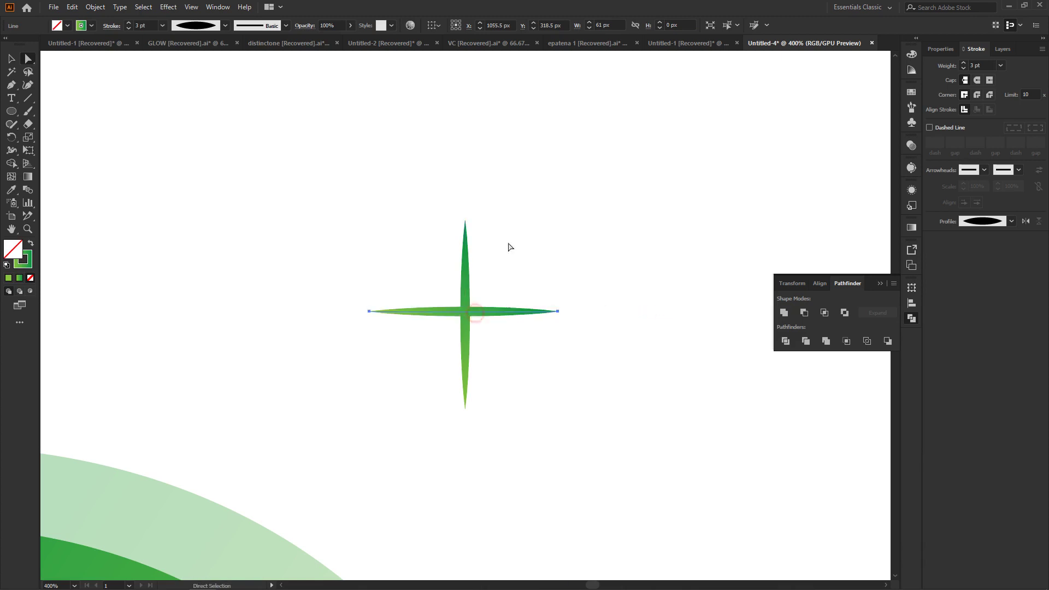
pyautogui.click(92, 7)
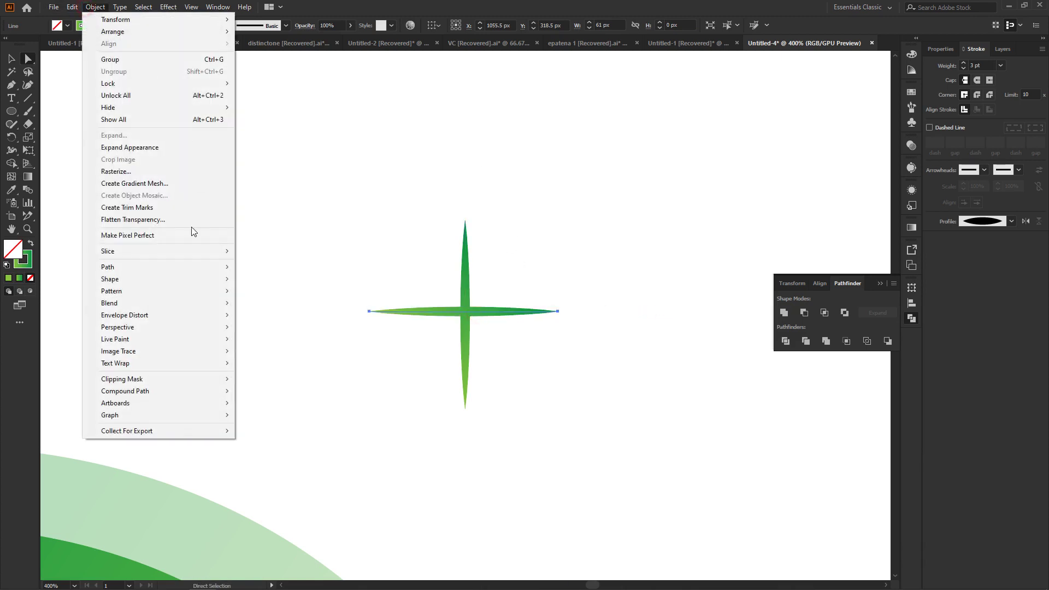
pyautogui.click(127, 149)
pyautogui.click(534, 272)
pyautogui.click(463, 286)
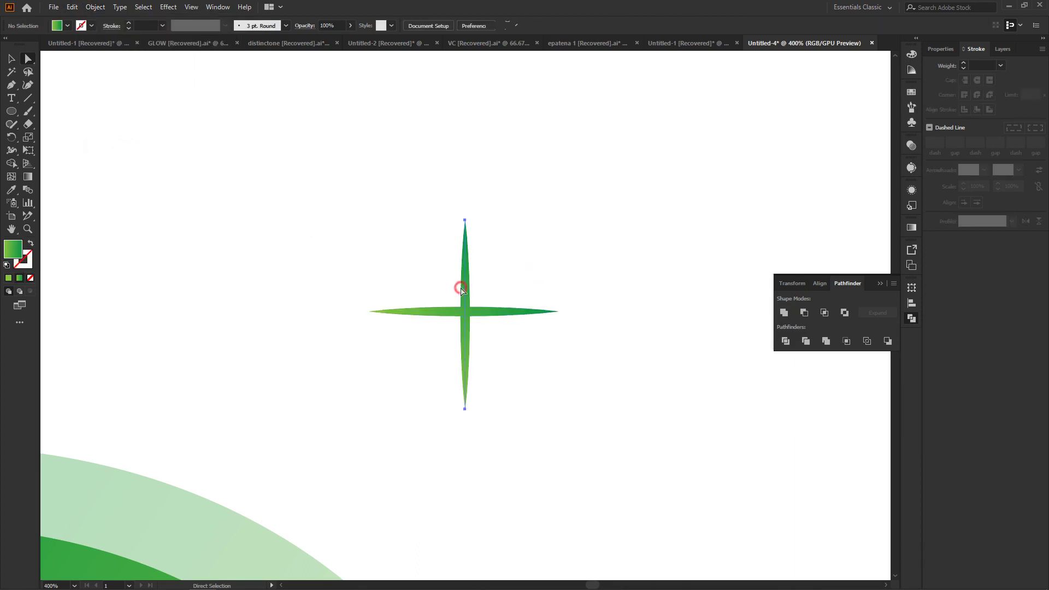
pyautogui.click(96, 7)
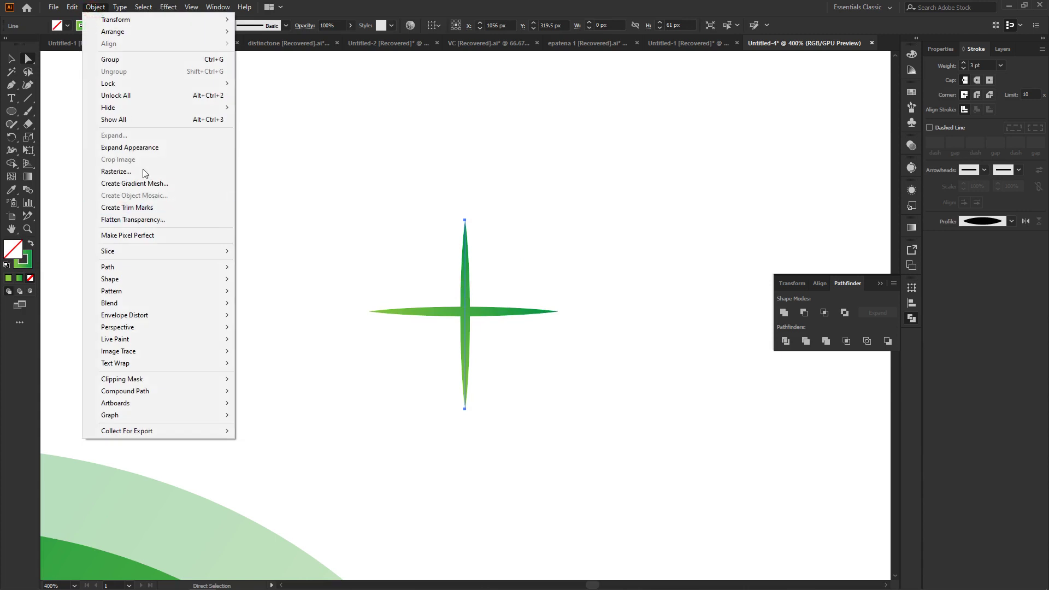
pyautogui.click(137, 145)
# Step: Unite both expanded strokes into a single four-pointed sparkle shape
pyautogui.moveTo(309, 195); pyautogui.dragTo(621, 434)
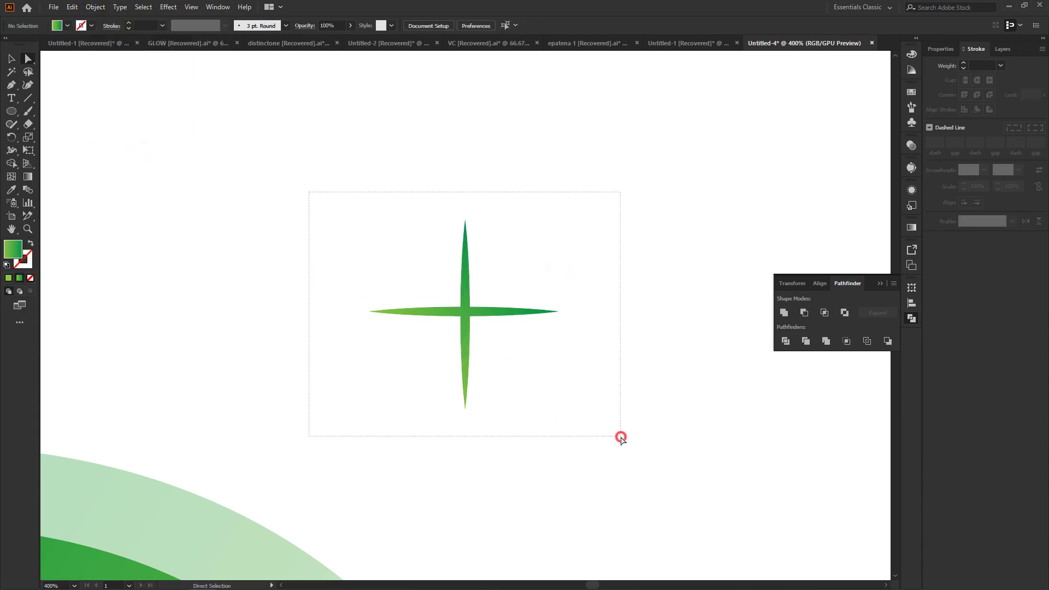
pyautogui.click(783, 312)
pyautogui.click(541, 248)
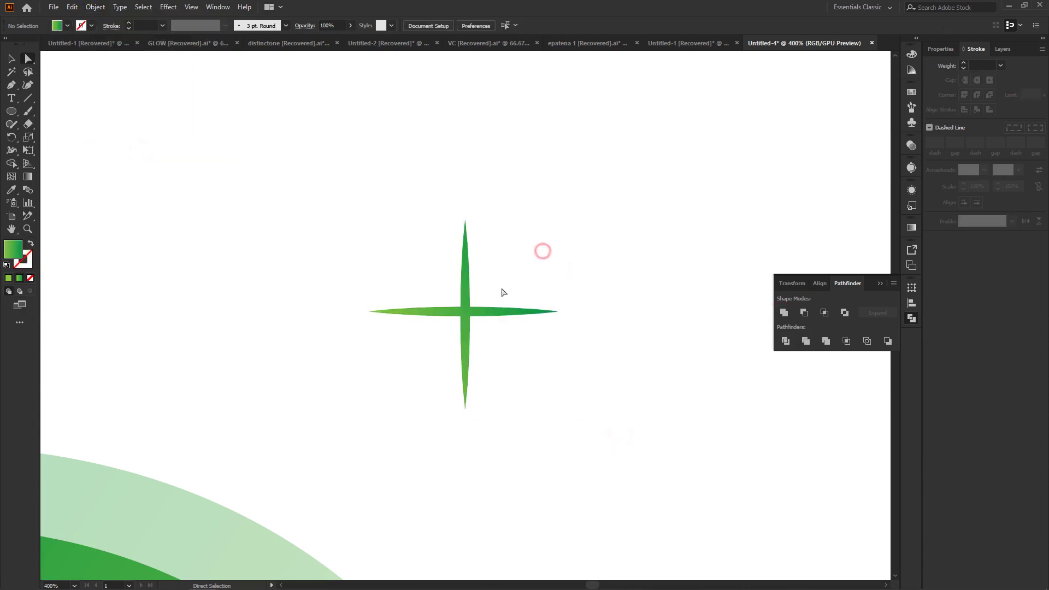
pyautogui.click(478, 305)
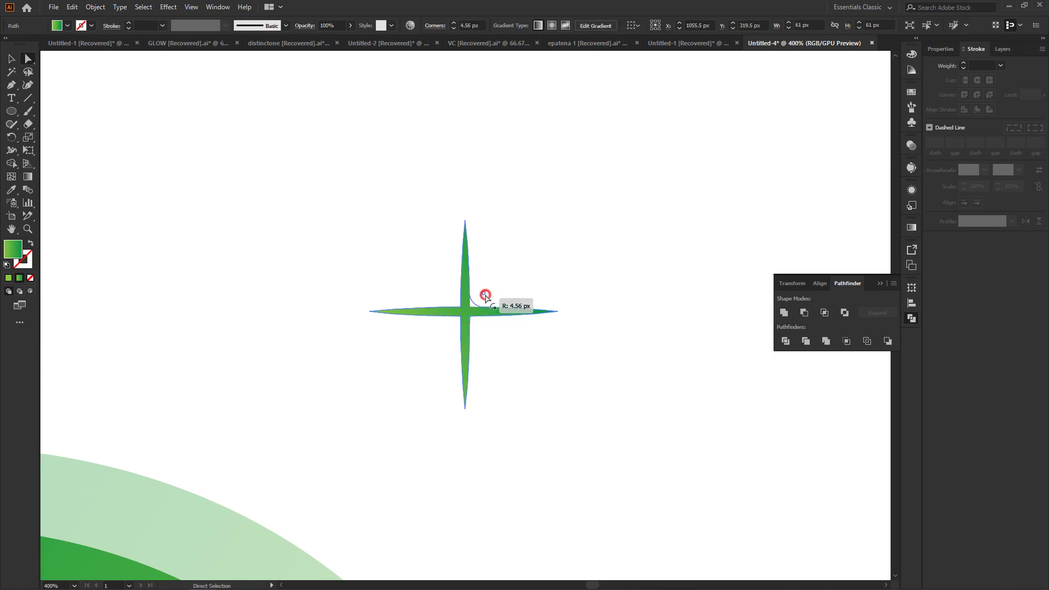
# Step: Round the sparkle's inner corners to 5.25 px and zoom out to the whole logo
pyautogui.moveTo(478, 302); pyautogui.dragTo(487, 289)
pyautogui.press('v')
pyautogui.press('a')
pyautogui.press('v')
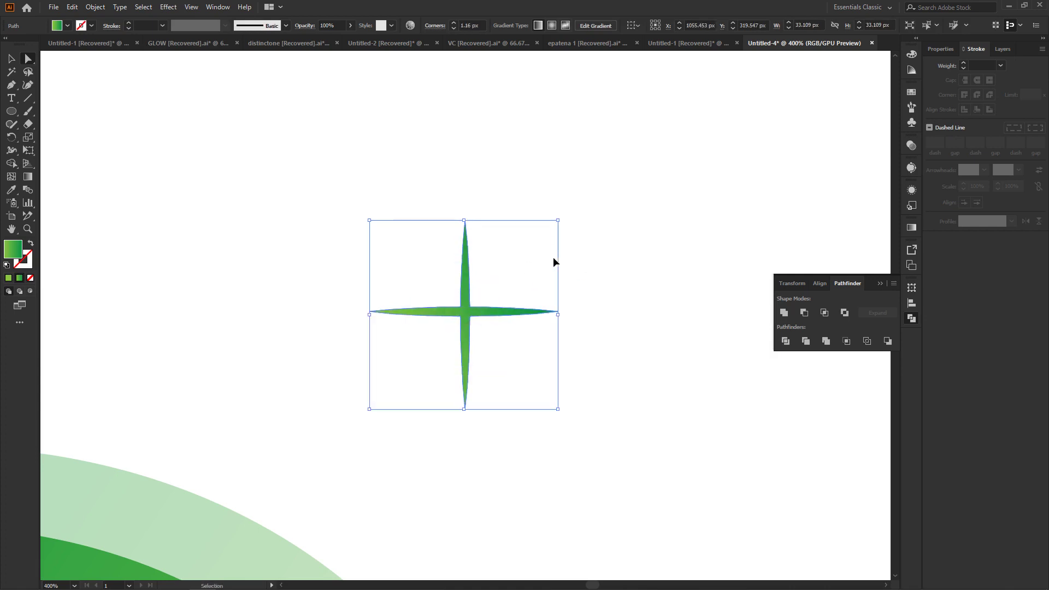
pyautogui.press('a')
pyautogui.click(452, 299)
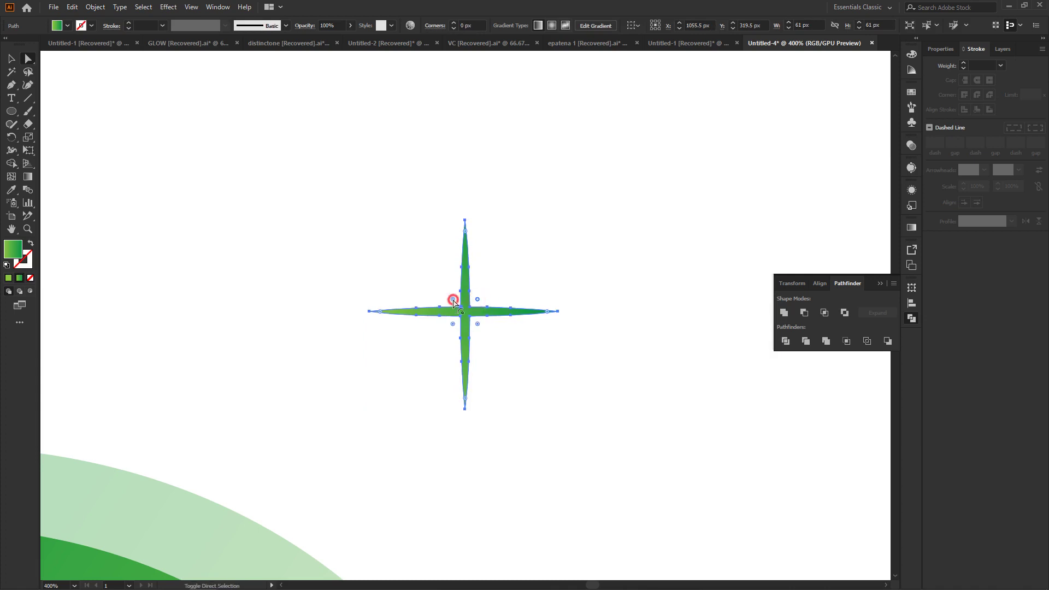
pyautogui.click(452, 325)
pyautogui.moveTo(478, 324); pyautogui.dragTo(484, 351)
pyautogui.click(574, 196)
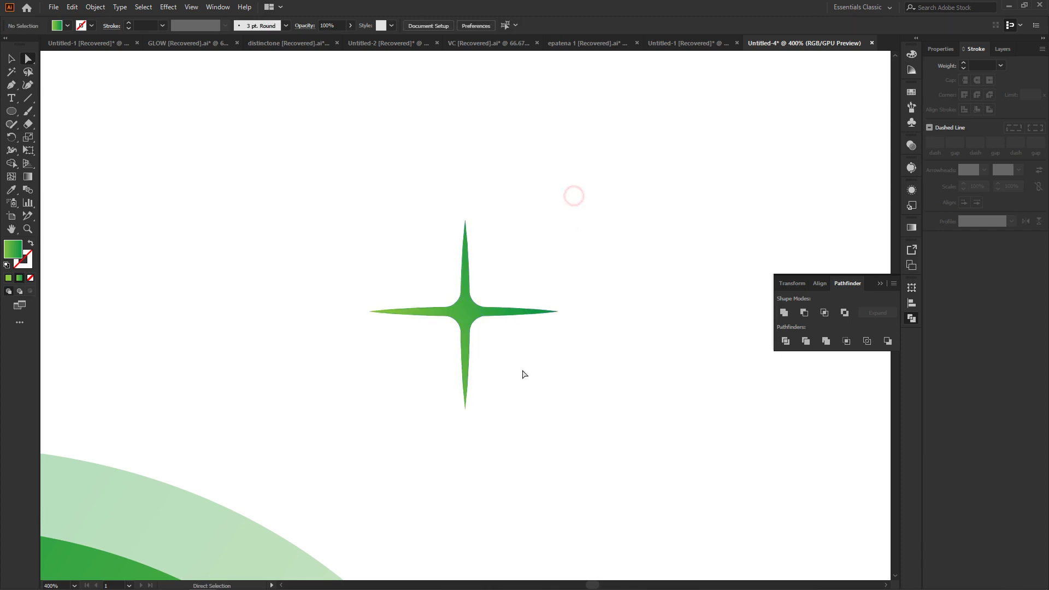
pyautogui.hotkey('ctrl', '-')
pyautogui.hotkey('ctrl', '-')
pyautogui.hotkey('ctrl', '-')
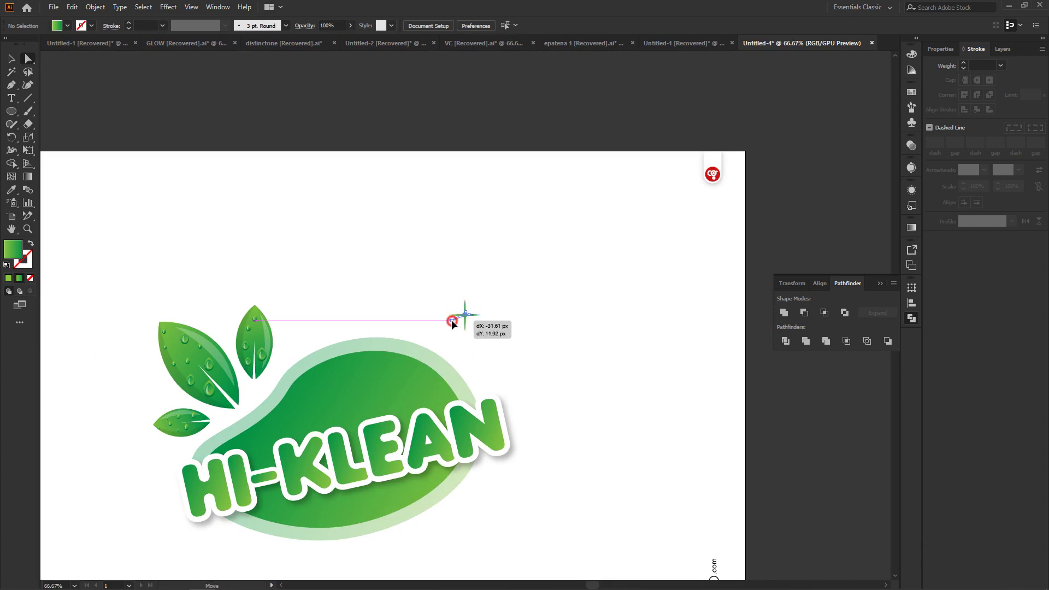
# Step: Move the sparkle slightly left and down, just above the logo's green shape
pyautogui.click(464, 315)
pyautogui.click(313, 116)
pyautogui.click(464, 315)
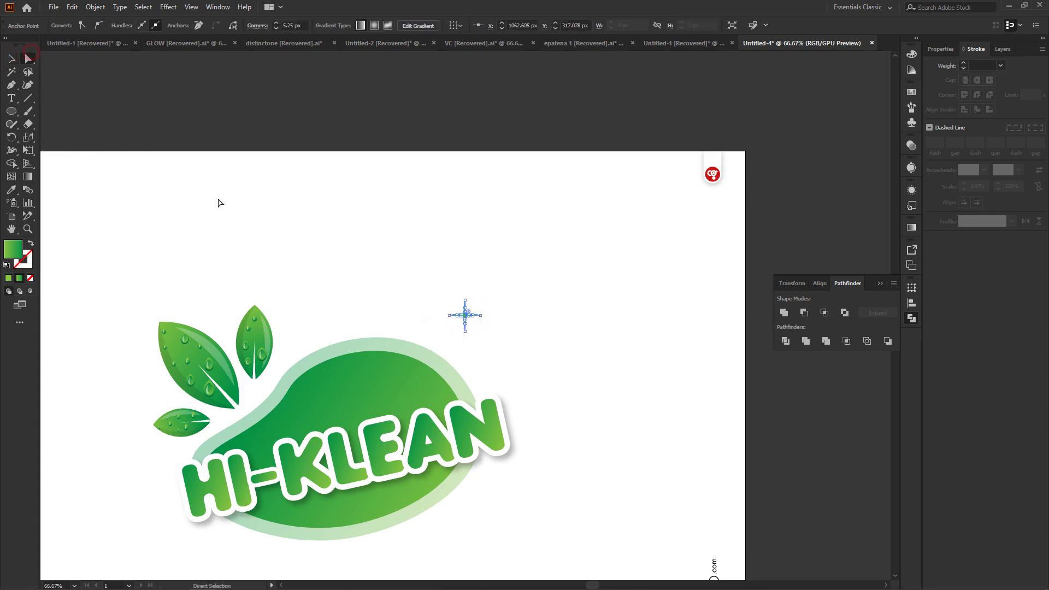
pyautogui.click(561, 256)
pyautogui.click(11, 57)
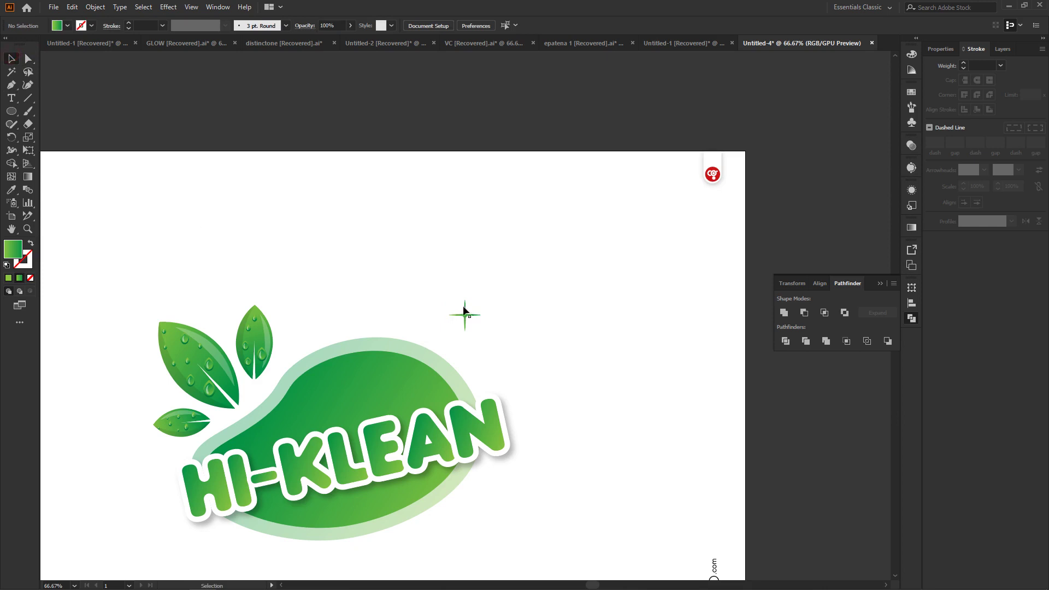
pyautogui.moveTo(463, 318); pyautogui.dragTo(363, 388)
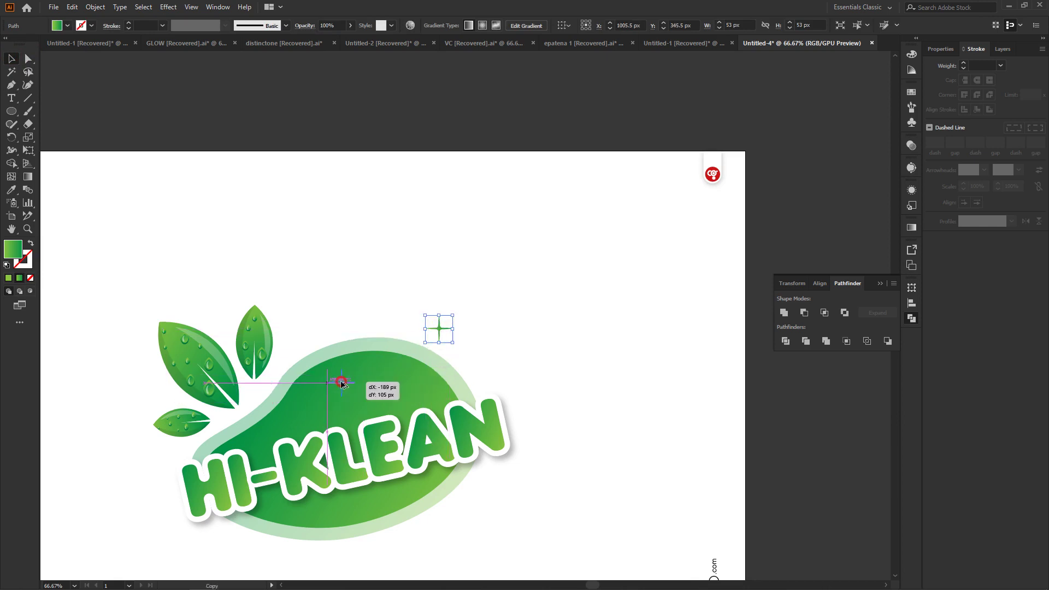
# Step: Drop a sparkle copy onto the upper blob and fill it with solid white (FFFFFF)
pyautogui.moveTo(363, 389); pyautogui.dragTo(342, 389)
pyautogui.click(8, 277)
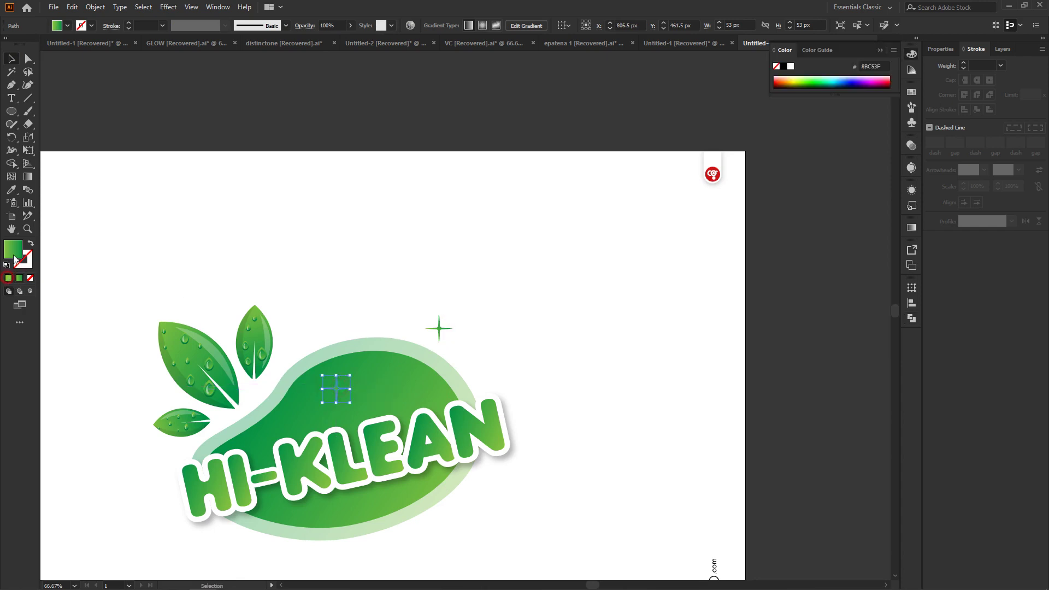
pyautogui.doubleClick(12, 249)
pyautogui.moveTo(437, 266); pyautogui.dragTo(381, 227)
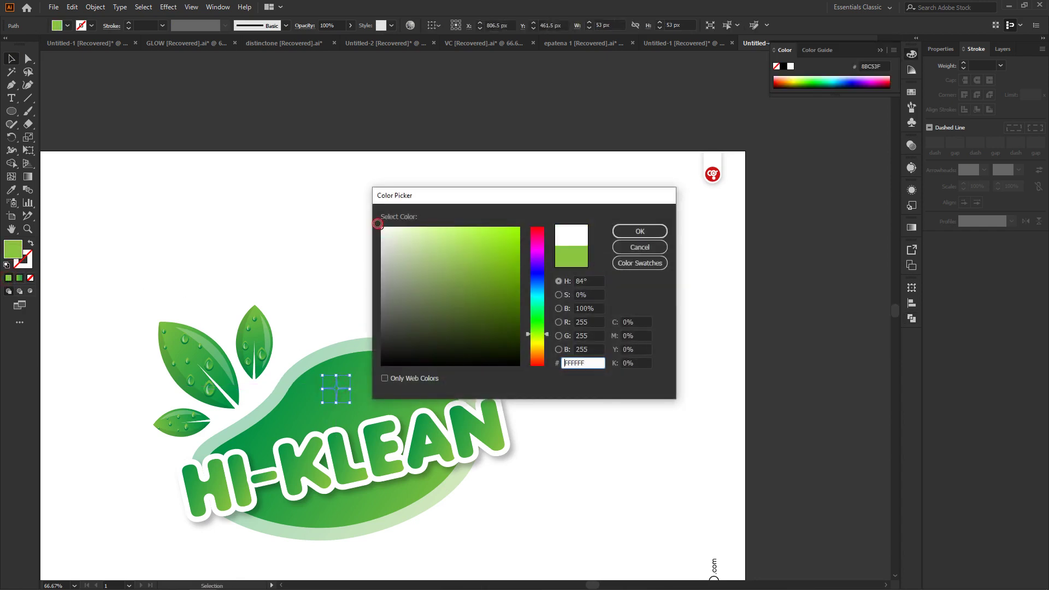
pyautogui.click(640, 231)
pyautogui.click(542, 279)
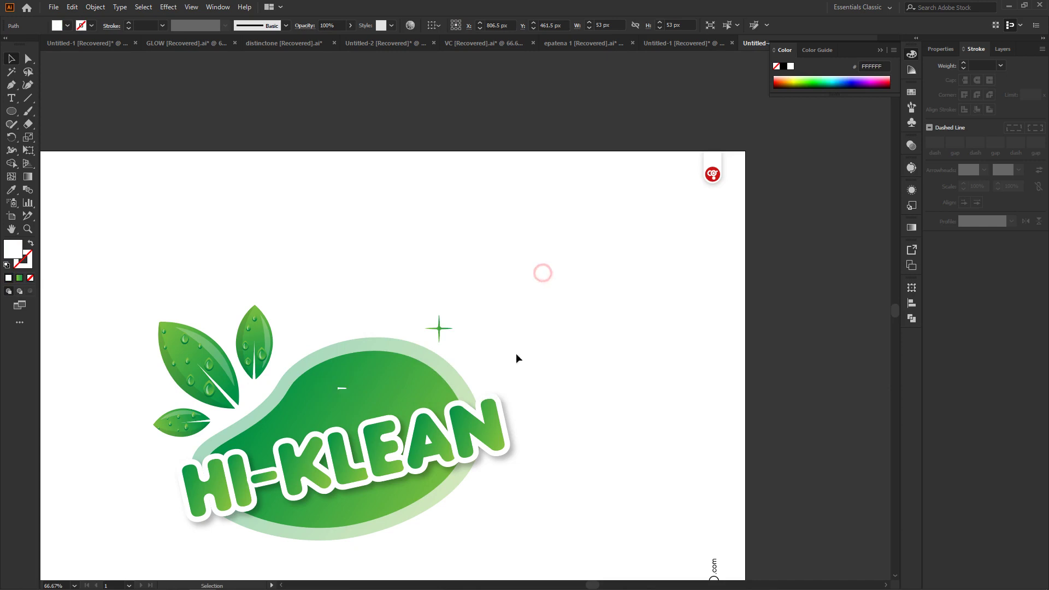
pyautogui.hotkey('ctrl', '1')
pyautogui.hotkey('ctrl', '-')
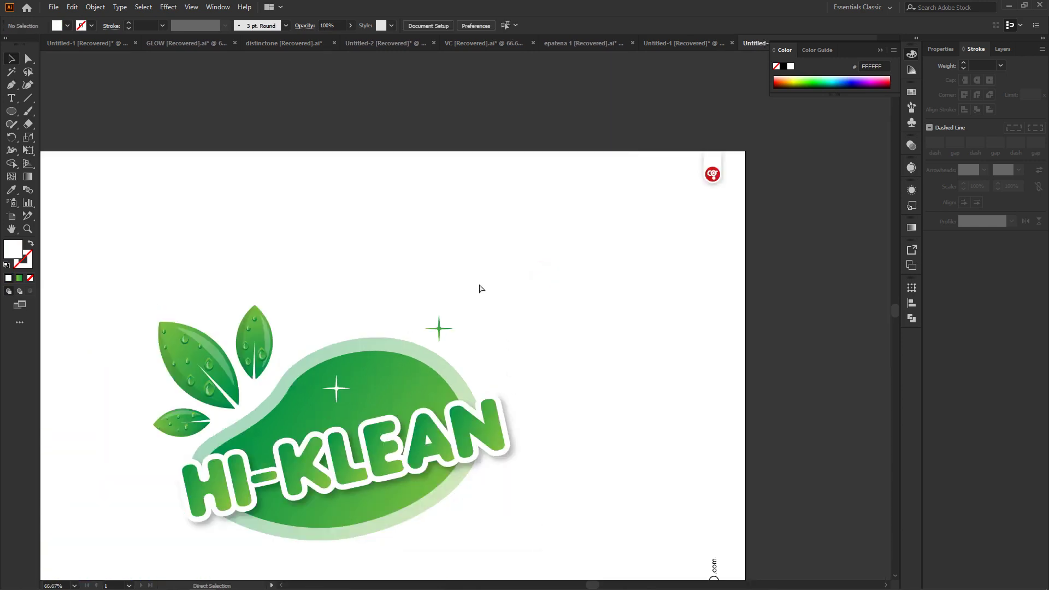
pyautogui.hotkey('ctrl', '-')
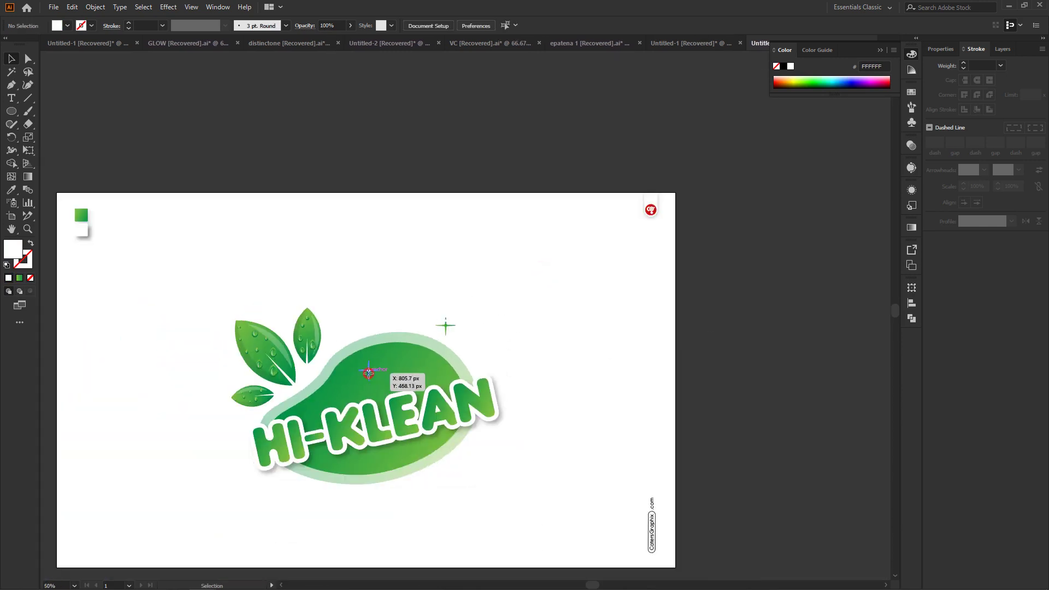
pyautogui.moveTo(367, 374); pyautogui.dragTo(368, 375)
# Step: Lower the white sparkle copy's opacity to 54%
pyautogui.click(911, 144)
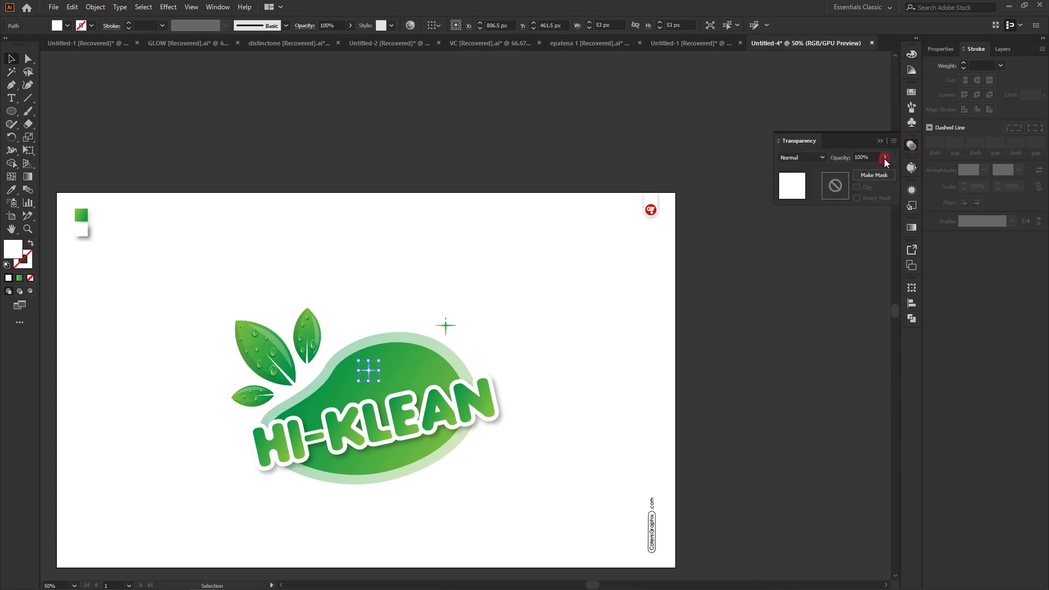
pyautogui.moveTo(884, 157); pyautogui.dragTo(860, 173)
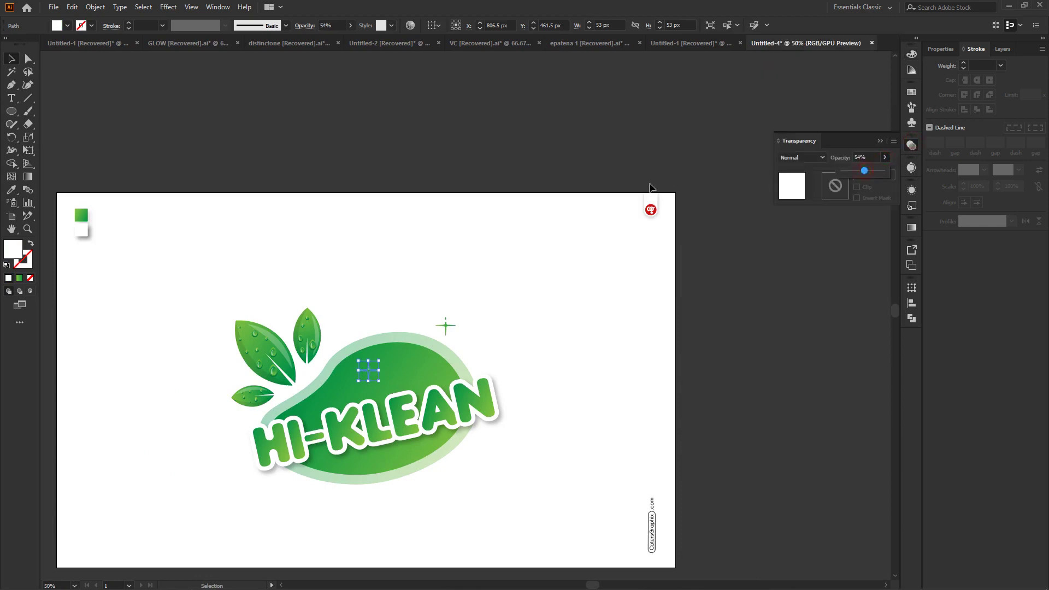
pyautogui.click(524, 273)
pyautogui.click(493, 301)
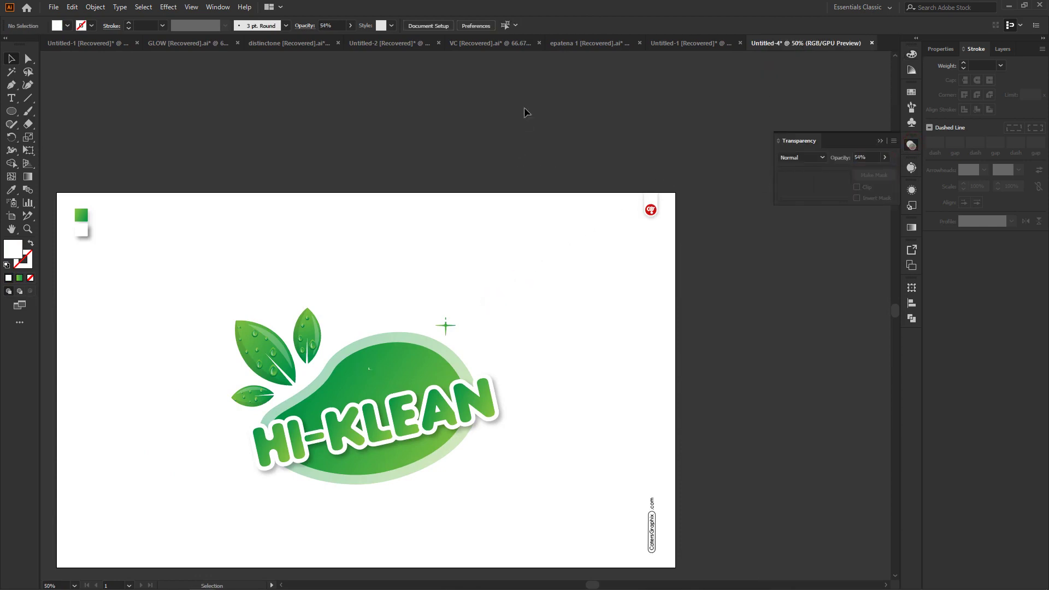
pyautogui.hotkey('ctrl', '+')
pyautogui.hotkey('ctrl', '+')
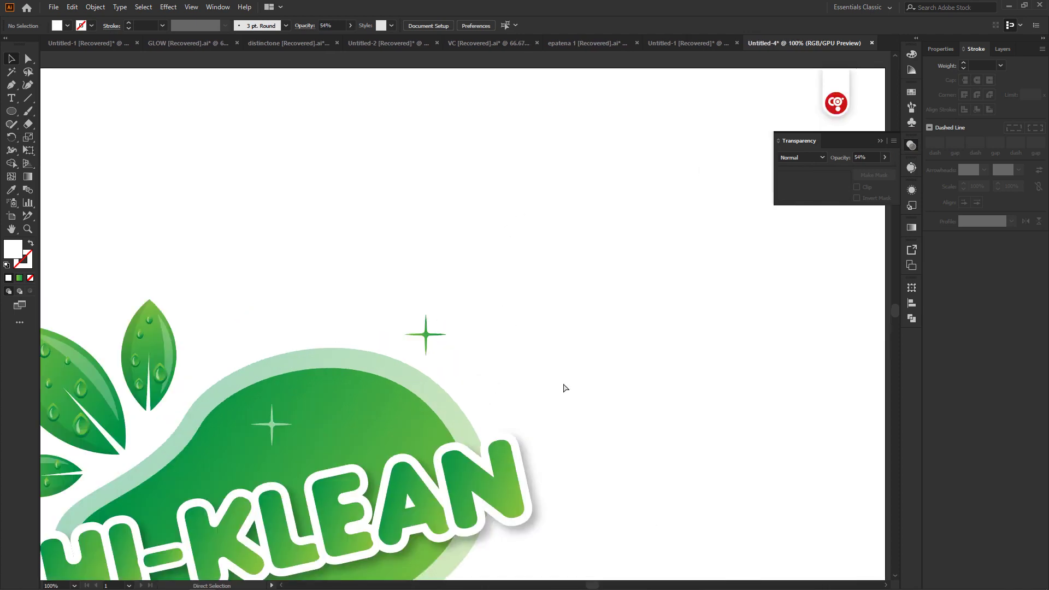
pyautogui.hotkey('ctrl', '-')
pyautogui.hotkey('ctrl', '-')
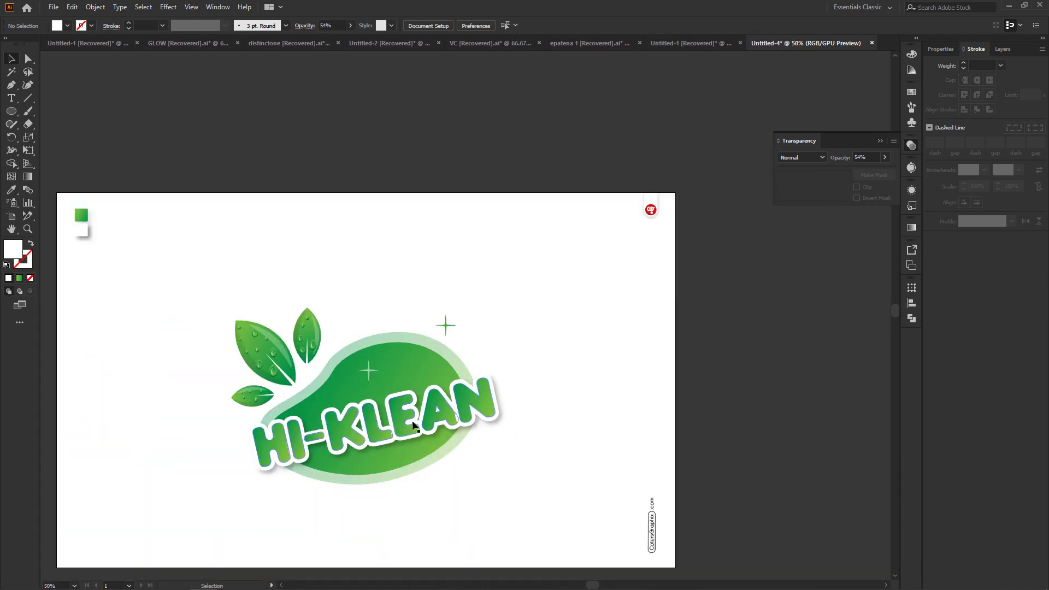
# Step: Draw a 122 px circle right of the blob with a 6 pt green gradient stroke and no fill
pyautogui.click(11, 111)
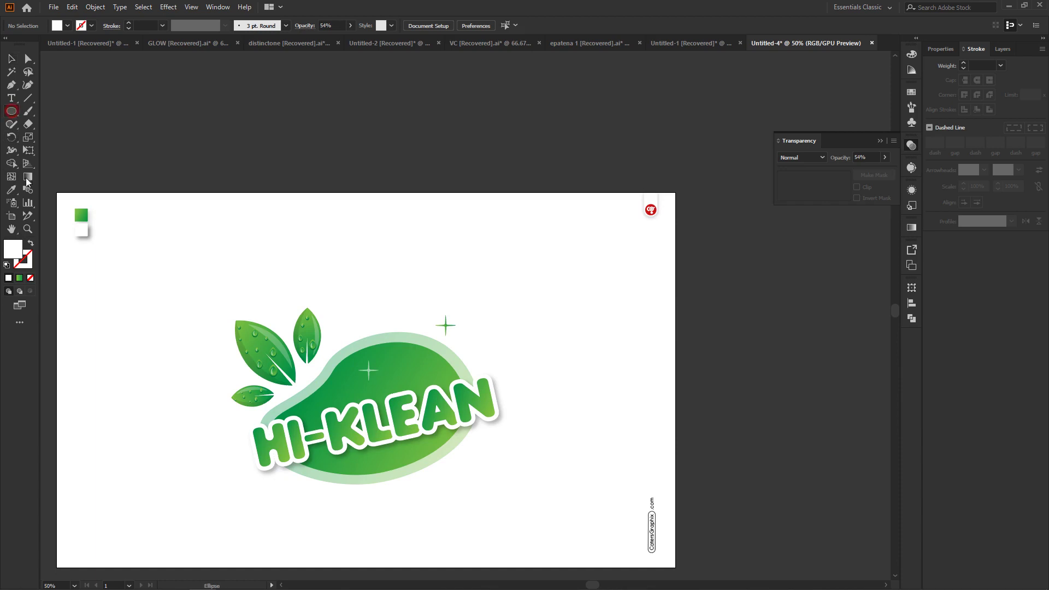
pyautogui.moveTo(542, 299); pyautogui.dragTo(589, 346)
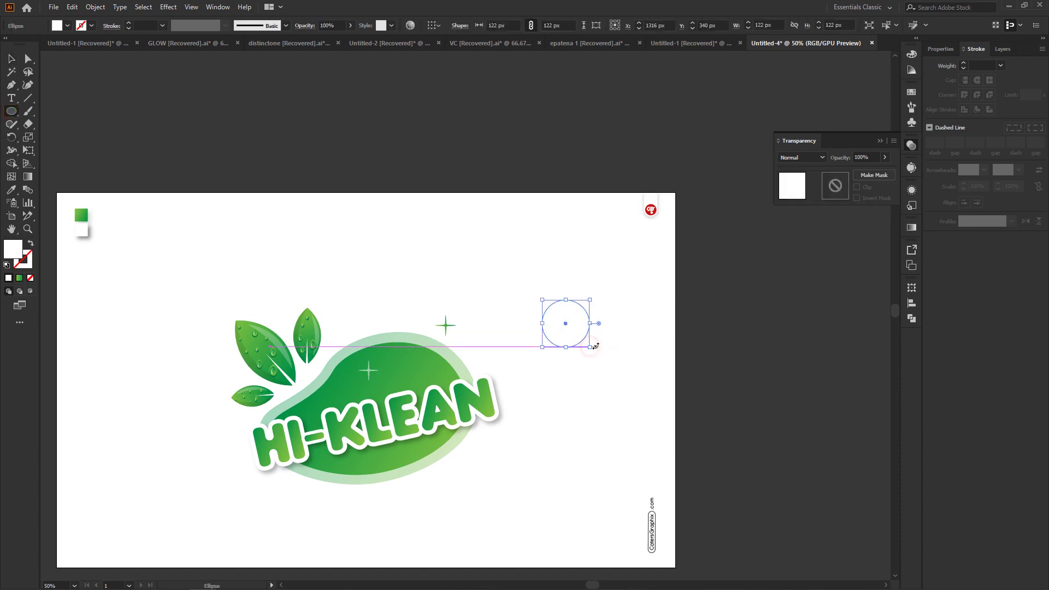
pyautogui.click(21, 278)
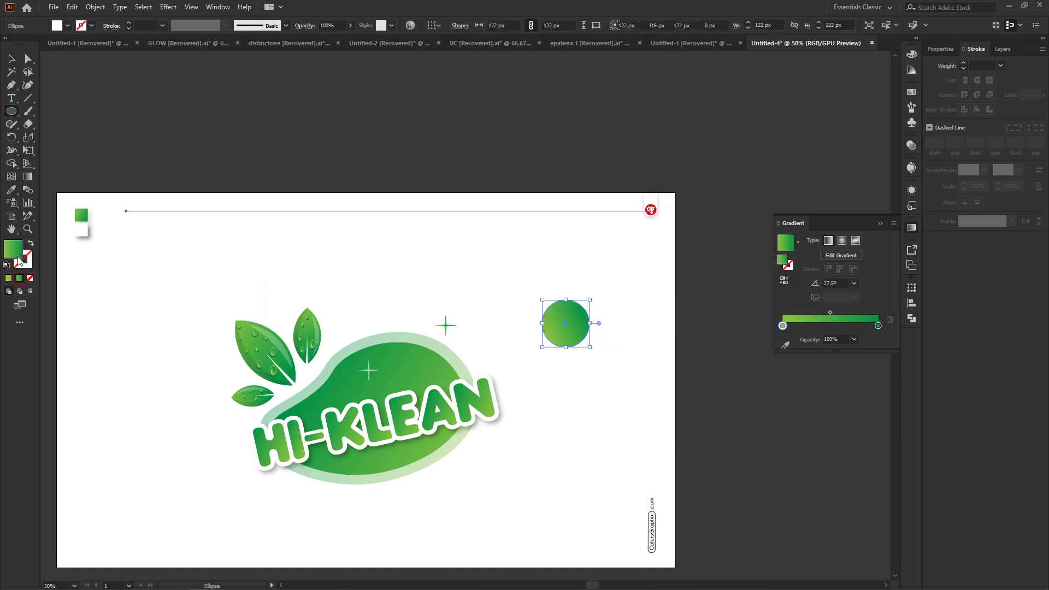
pyautogui.click(30, 247)
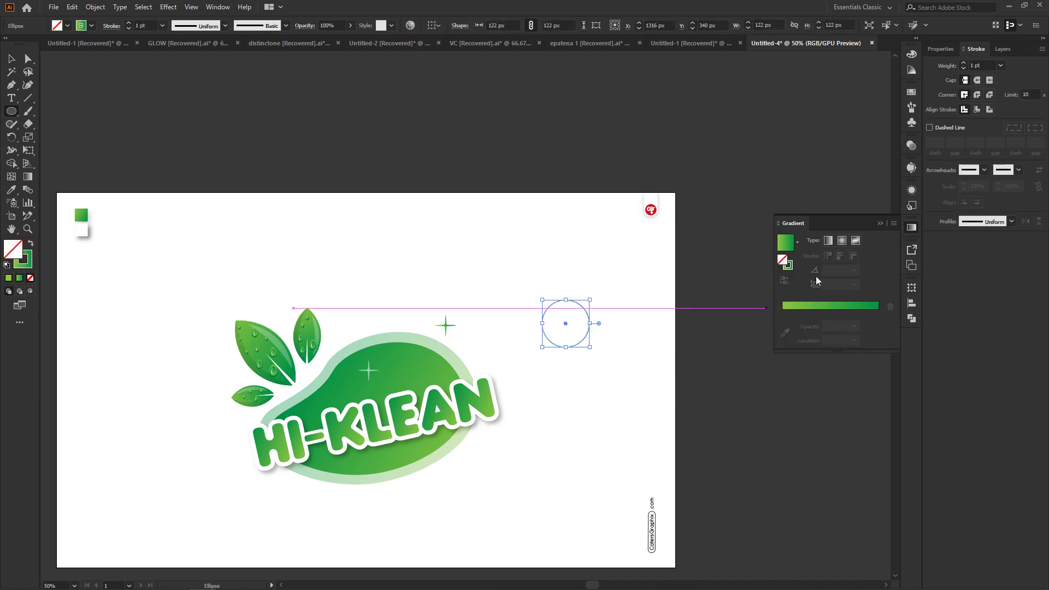
pyautogui.click(973, 65)
pyautogui.write('6')
pyautogui.press('Return')
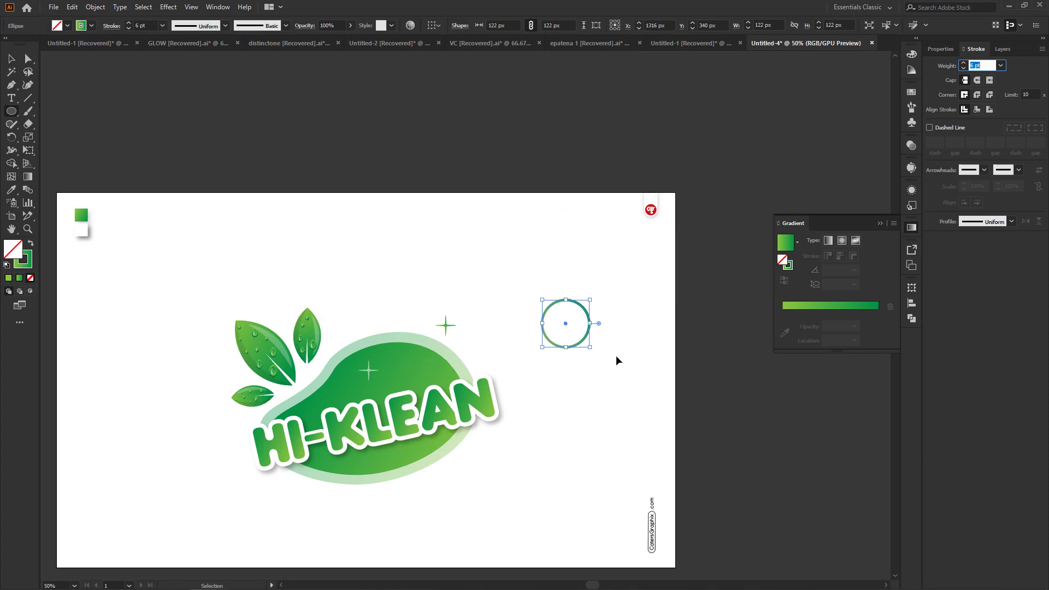
pyautogui.click(880, 222)
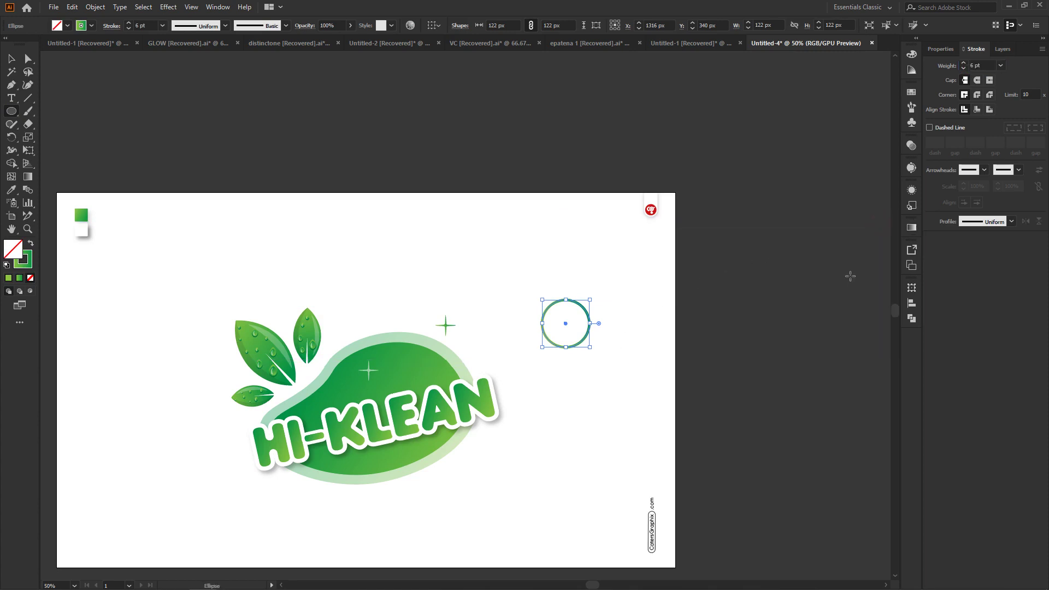
pyautogui.hotkey('ctrl', '=')
pyautogui.hotkey('ctrl', '=')
pyautogui.hotkey('ctrl', '=')
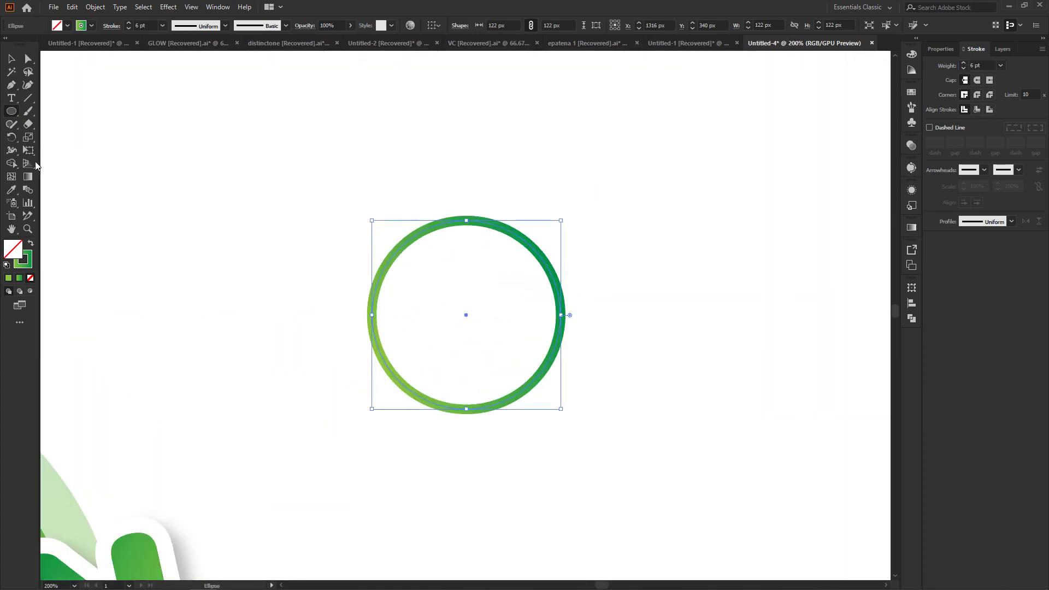
# Step: Draw a line inside the circle, bend it into a round-capped arc, and rotate it to follow the rim
pyautogui.click(29, 99)
pyautogui.moveTo(458, 247); pyautogui.dragTo(543, 307)
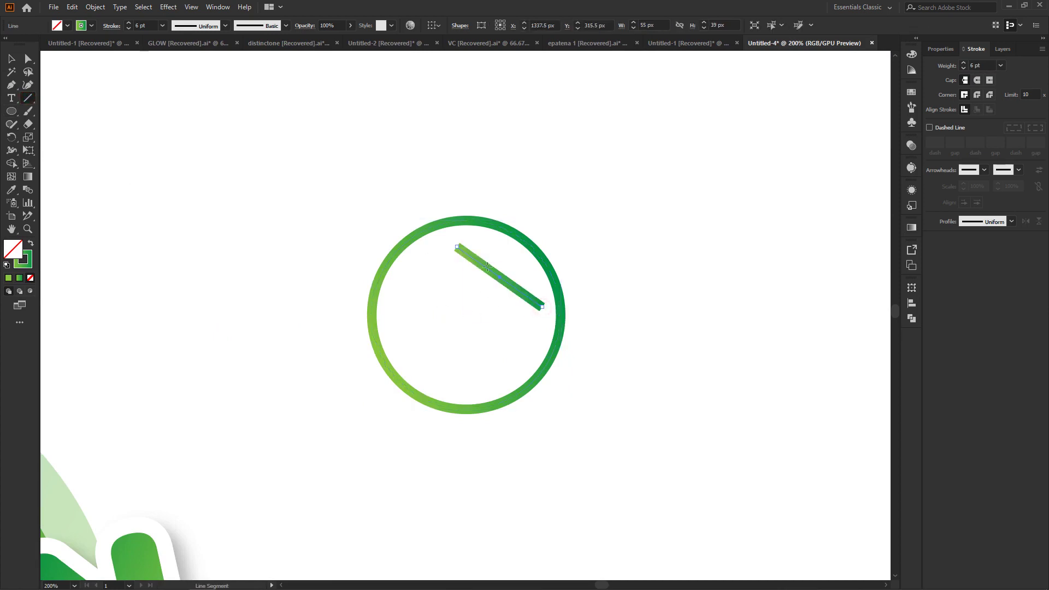
pyautogui.click(30, 86)
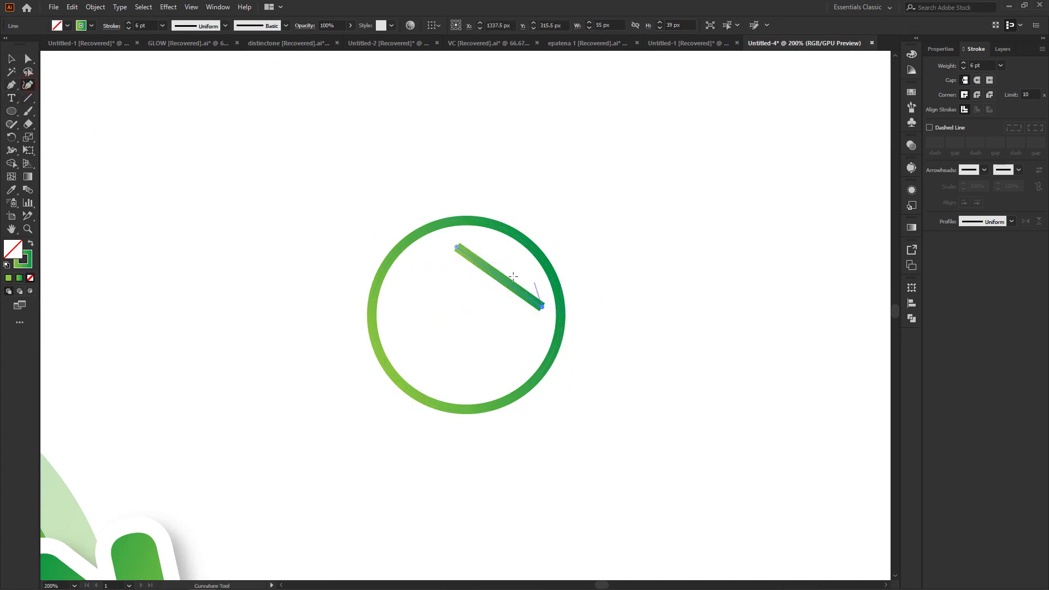
pyautogui.moveTo(502, 279); pyautogui.dragTo(514, 264)
pyautogui.click(978, 81)
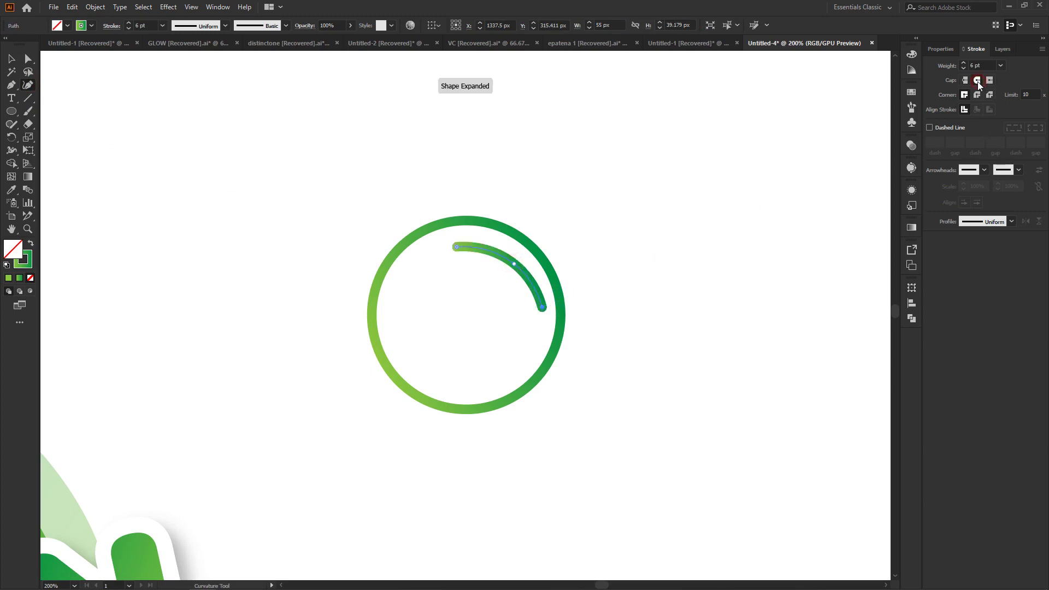
pyautogui.click(28, 58)
pyautogui.click(11, 59)
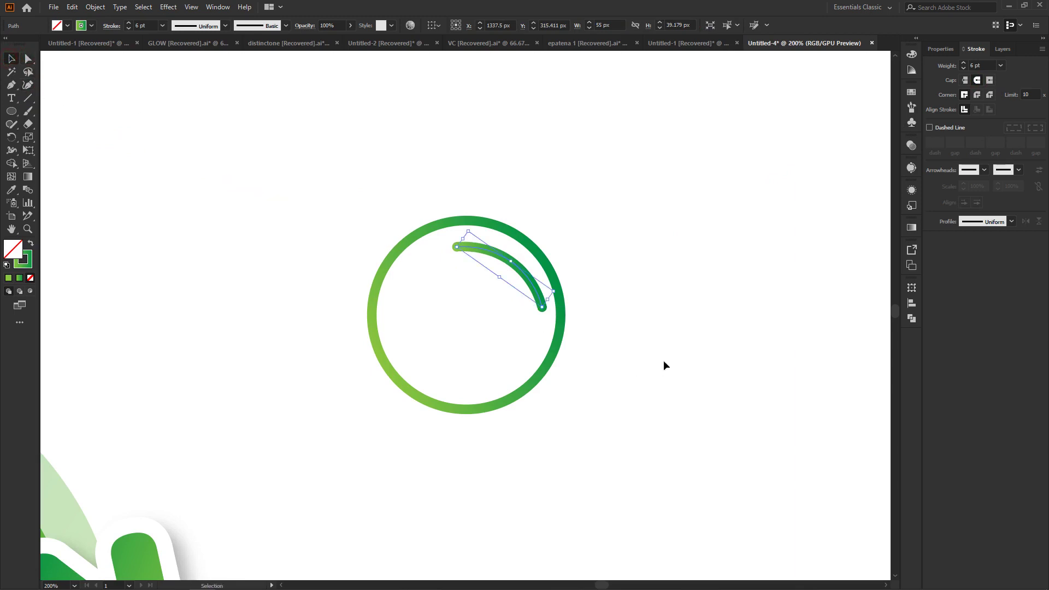
pyautogui.moveTo(559, 291); pyautogui.dragTo(558, 297)
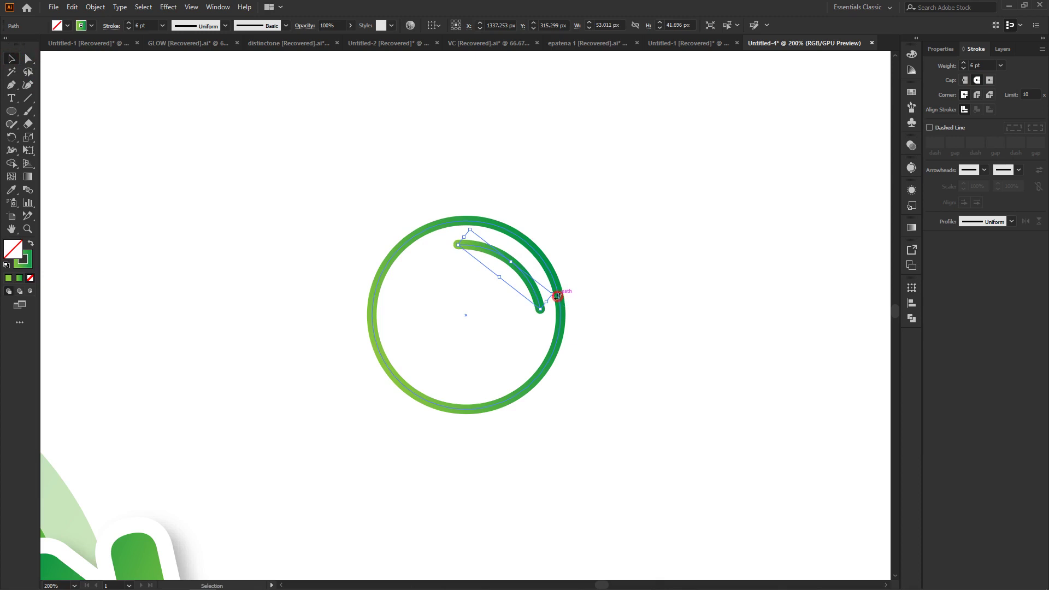
pyautogui.moveTo(557, 295); pyautogui.dragTo(560, 305)
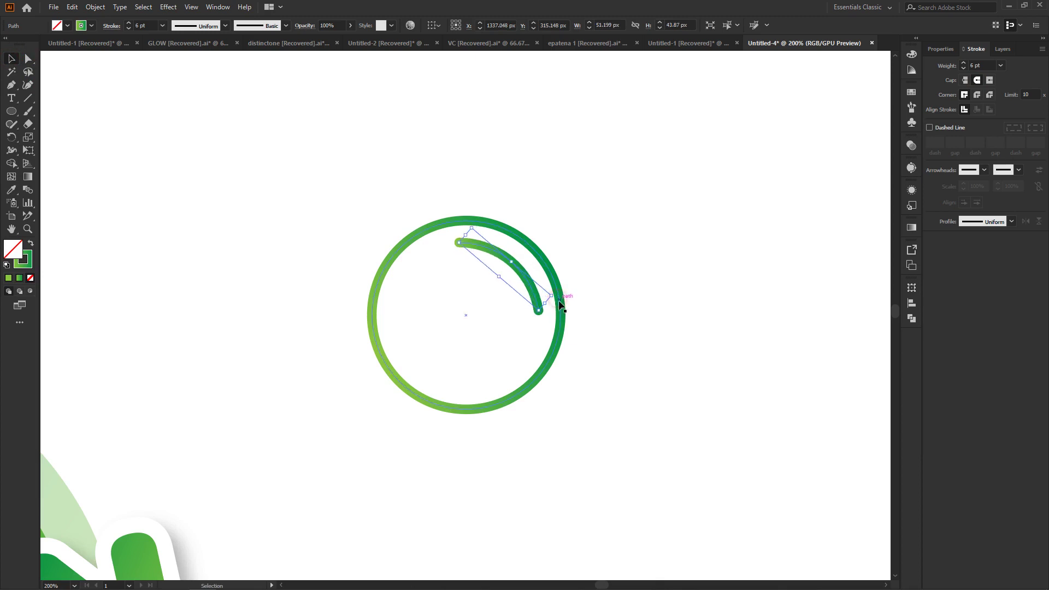
pyautogui.click(405, 147)
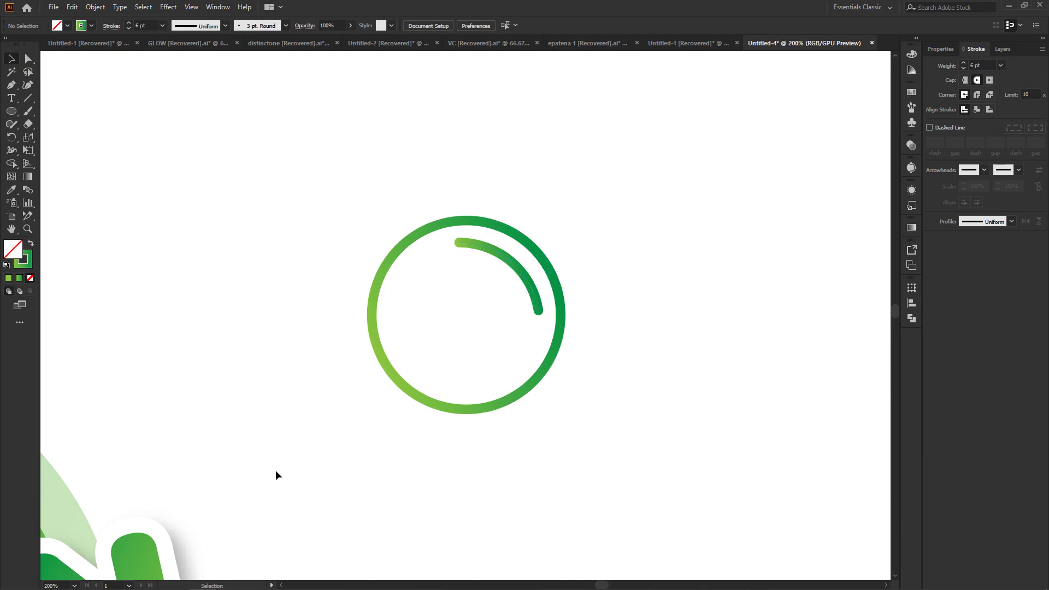
# Step: Switch the circle and arc strokes from green gradient to solid white FFFFFF
pyautogui.hotkey('ctrl', '-')
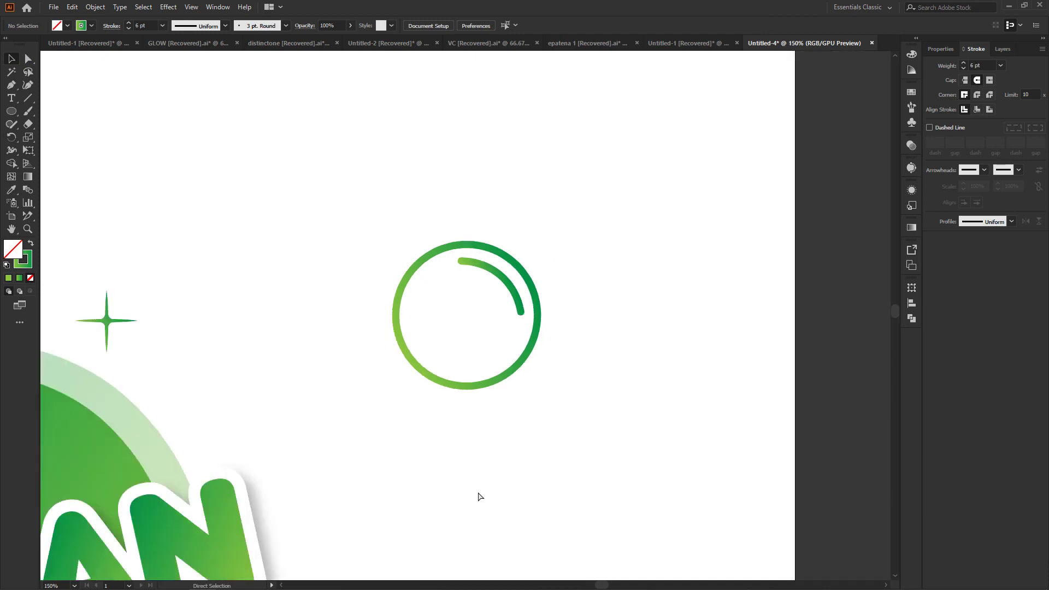
pyautogui.hotkey('ctrl', '-')
pyautogui.hotkey('ctrl', '-')
pyautogui.hotkey('ctrl', '-')
pyautogui.moveTo(437, 293); pyautogui.dragTo(541, 357)
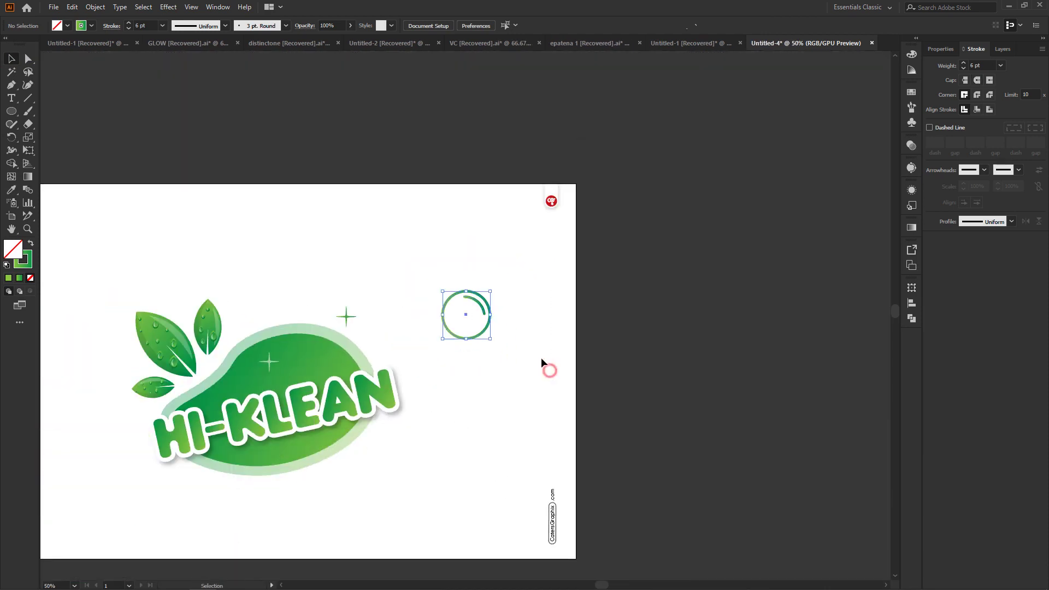
pyautogui.doubleClick(24, 262)
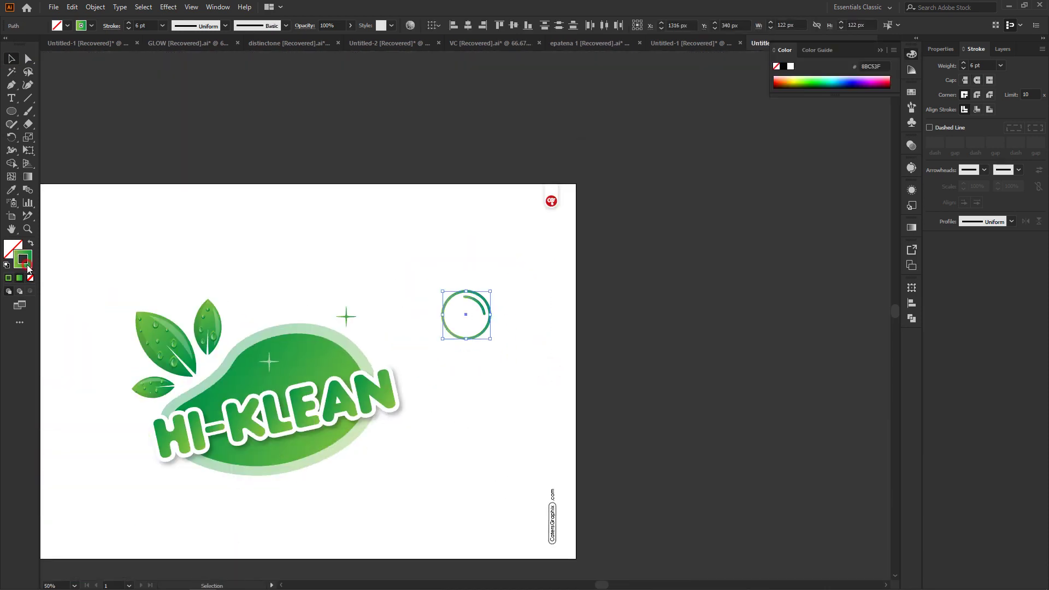
pyautogui.write('ffffff')
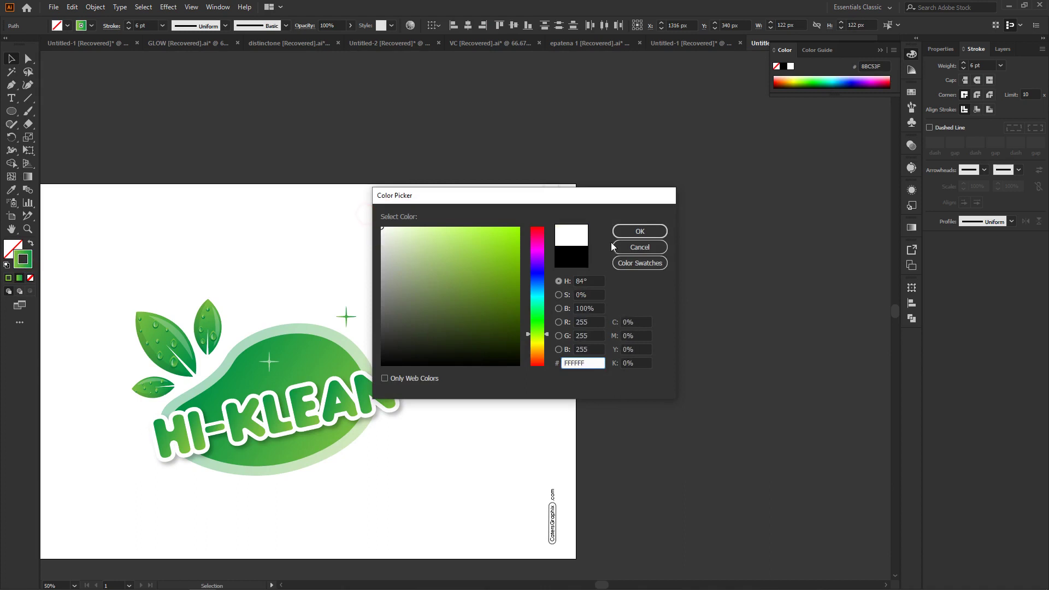
pyautogui.click(636, 232)
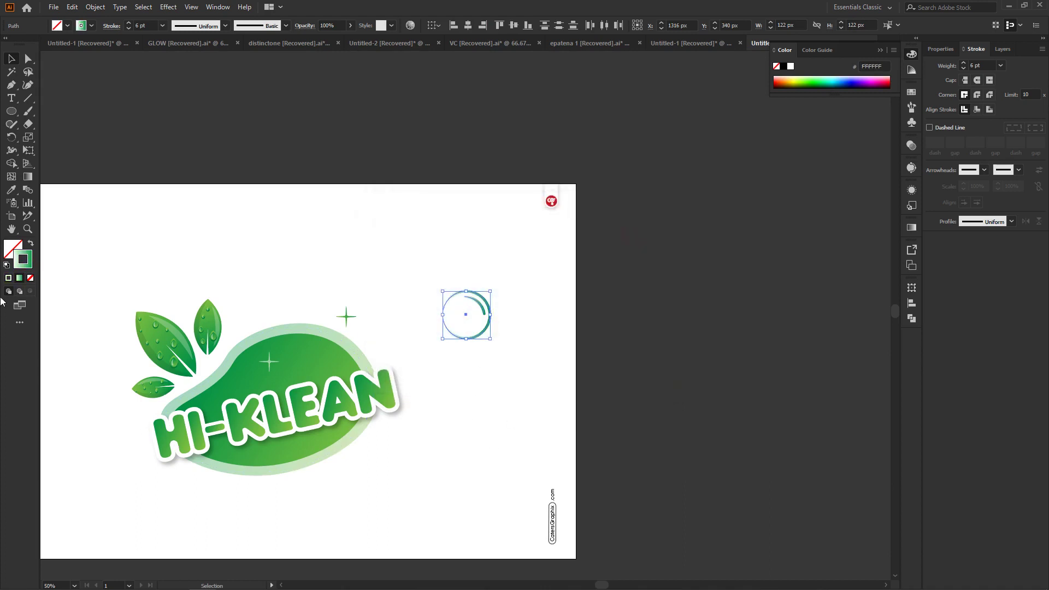
pyautogui.click(9, 278)
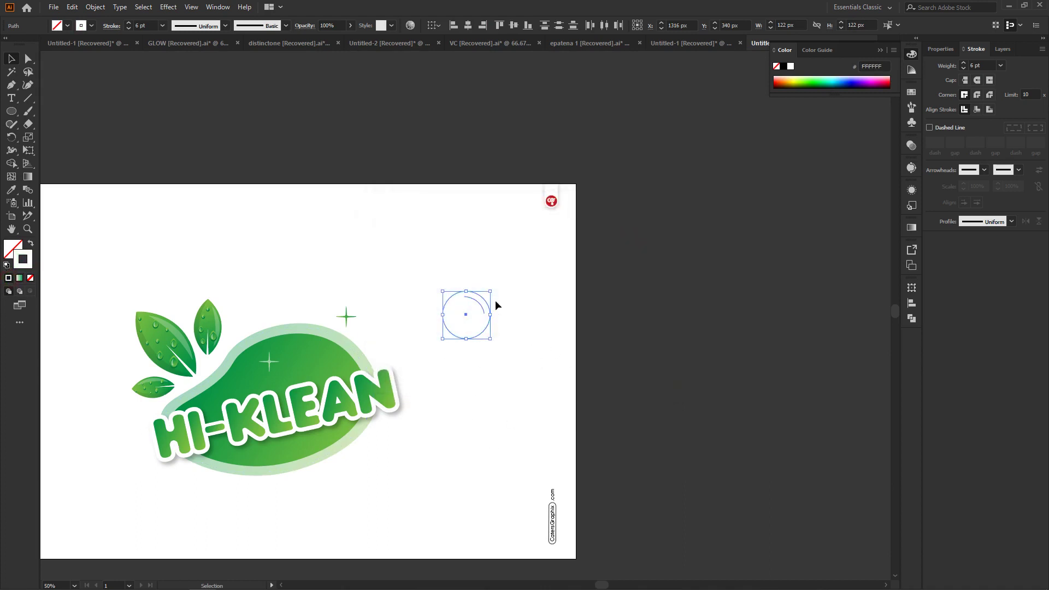
# Step: Shrink the bubble to about half size, move it onto the blob, and give it a 3 pt stroke
pyautogui.moveTo(489, 291)
pyautogui.mouseDown()
pyautogui.moveTo(467, 315)
pyautogui.moveTo(294, 361)
pyautogui.mouseUp()
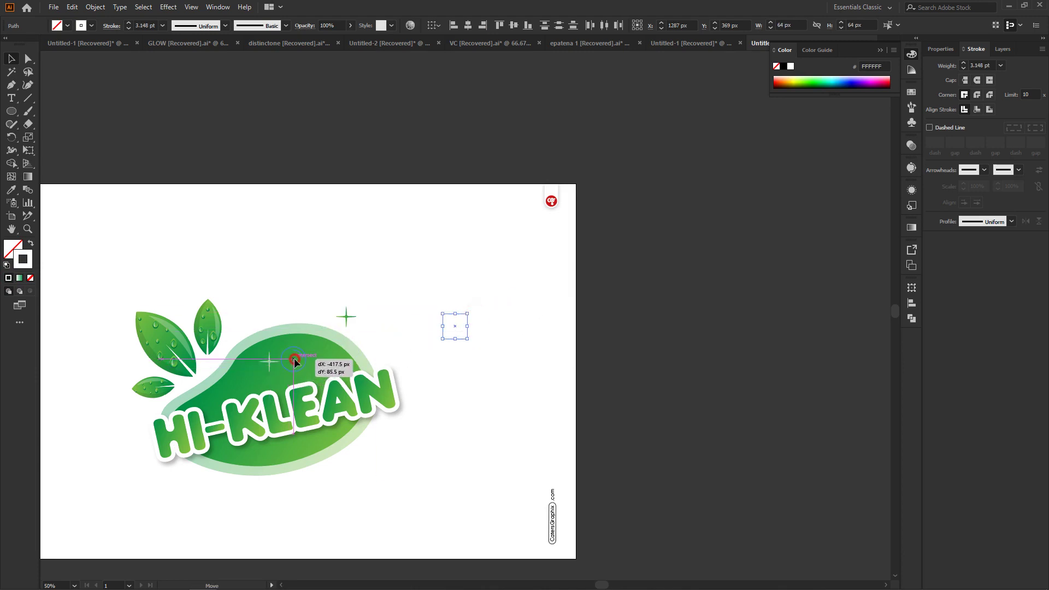
pyautogui.moveTo(294, 361); pyautogui.dragTo(305, 345)
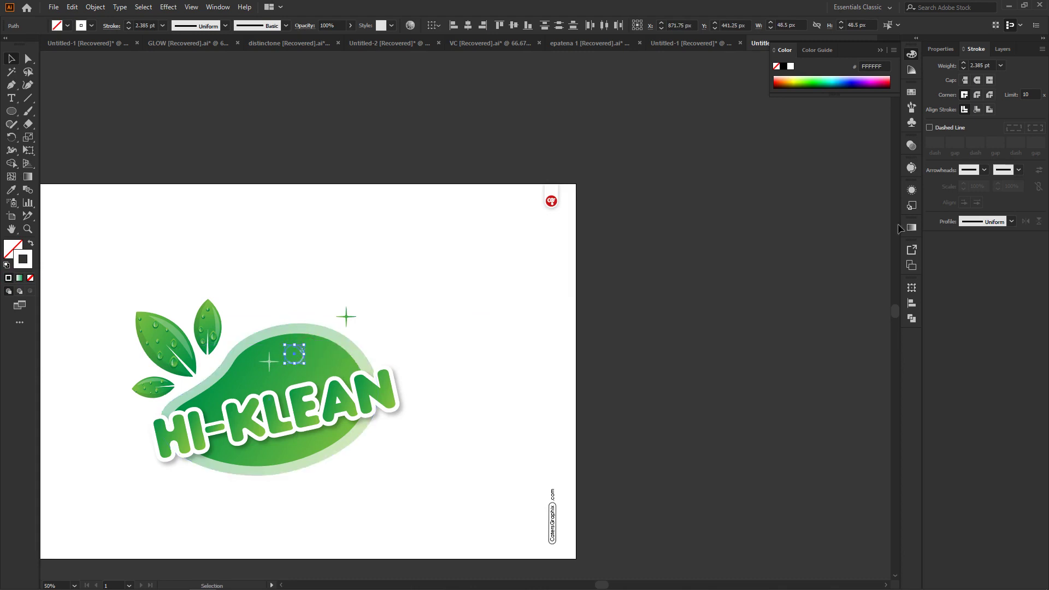
pyautogui.click(972, 66)
pyautogui.write('3')
pyautogui.press('Return')
# Step: Nudge the bubble into place, select the circle and arc together, and zoom out
pyautogui.click(469, 326)
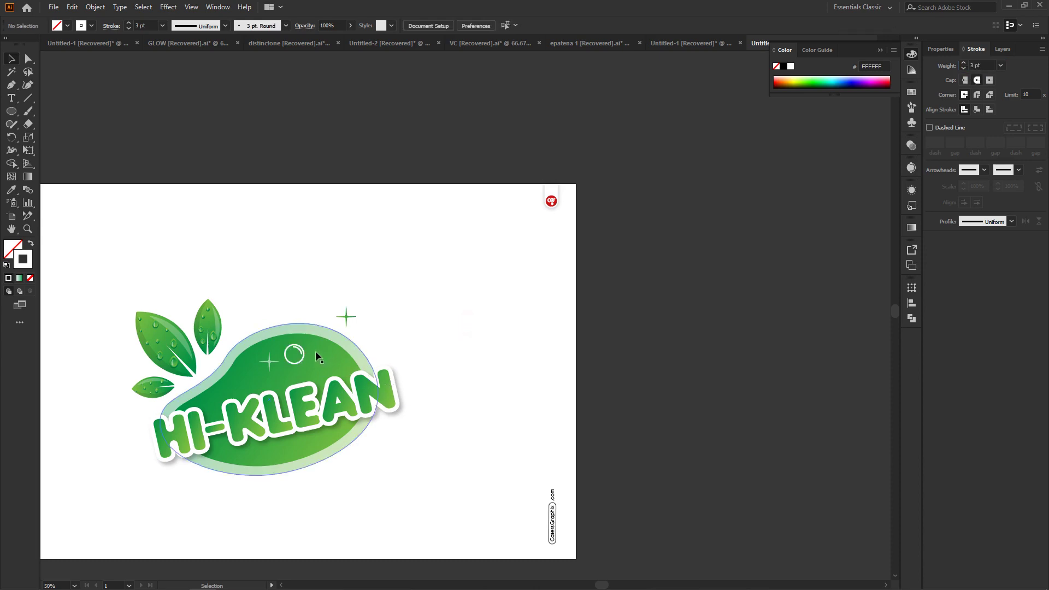
pyautogui.moveTo(297, 353); pyautogui.dragTo(301, 352)
pyautogui.scroll(5, 301, 352)
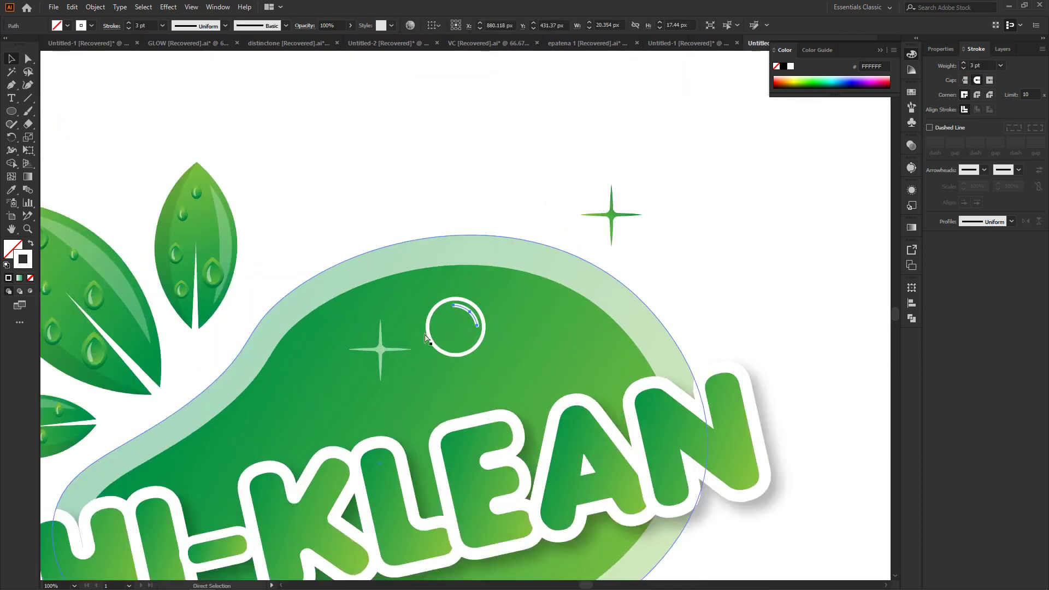
pyautogui.click(503, 265)
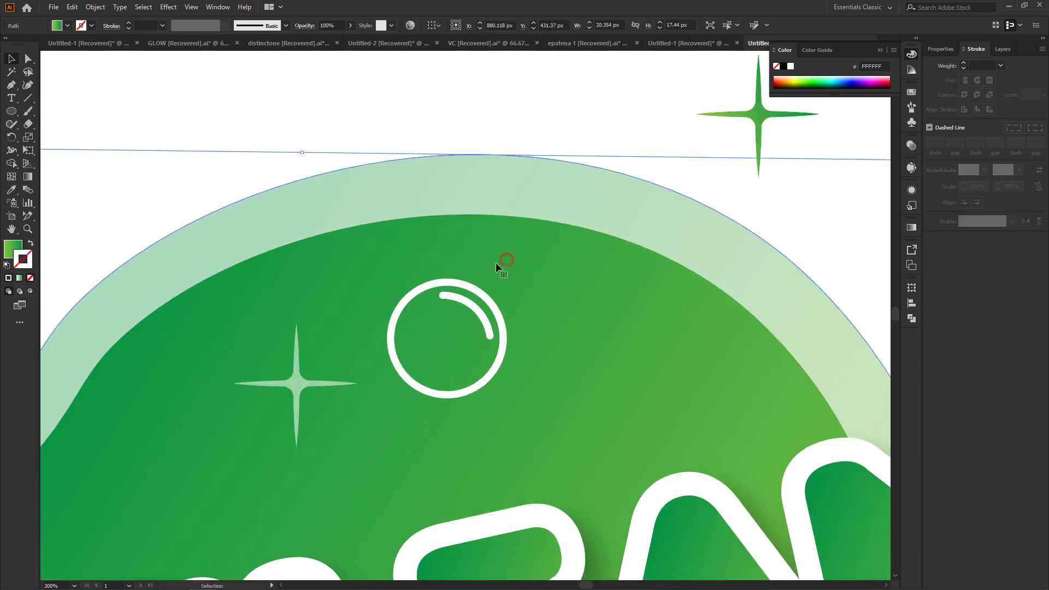
pyautogui.click(473, 288)
pyautogui.moveTo(474, 307); pyautogui.dragTo(474, 312)
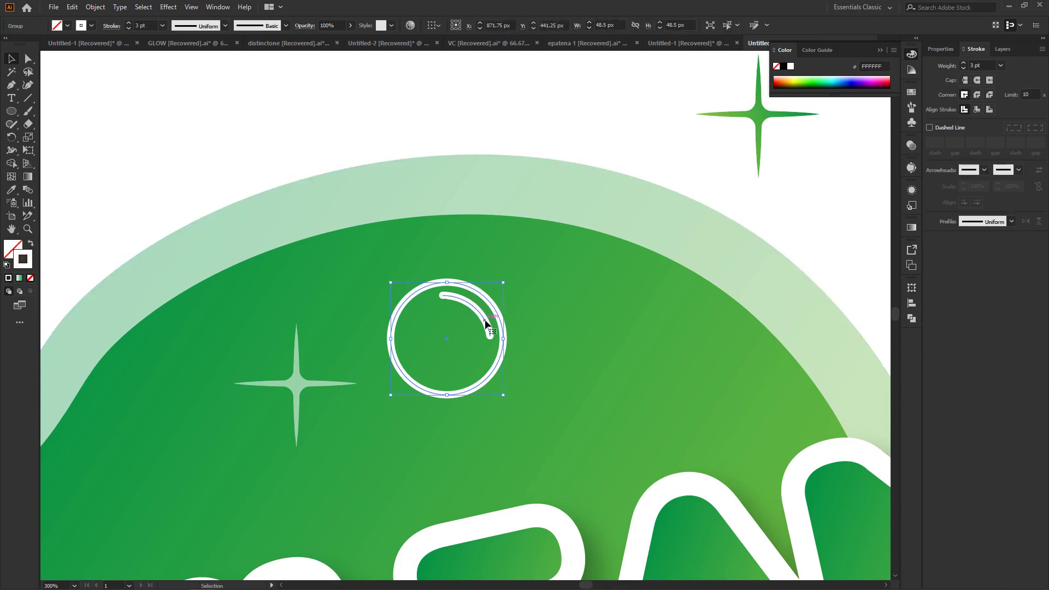
pyautogui.press('a')
pyautogui.hotkey('ctrl', '-')
pyautogui.hotkey('ctrl', '-')
pyautogui.hotkey('ctrl', '-')
pyautogui.hotkey('ctrl', '-')
pyautogui.hotkey('ctrl', '-')
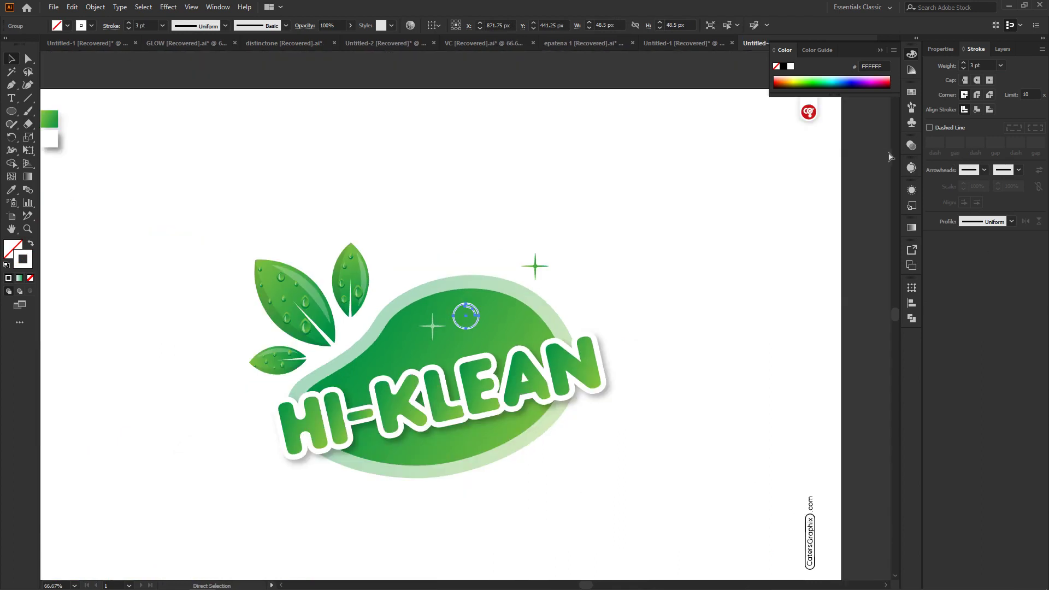
# Step: Set the bubble's opacity to 63% in the Transparency panel
pyautogui.click(910, 146)
pyautogui.press('v')
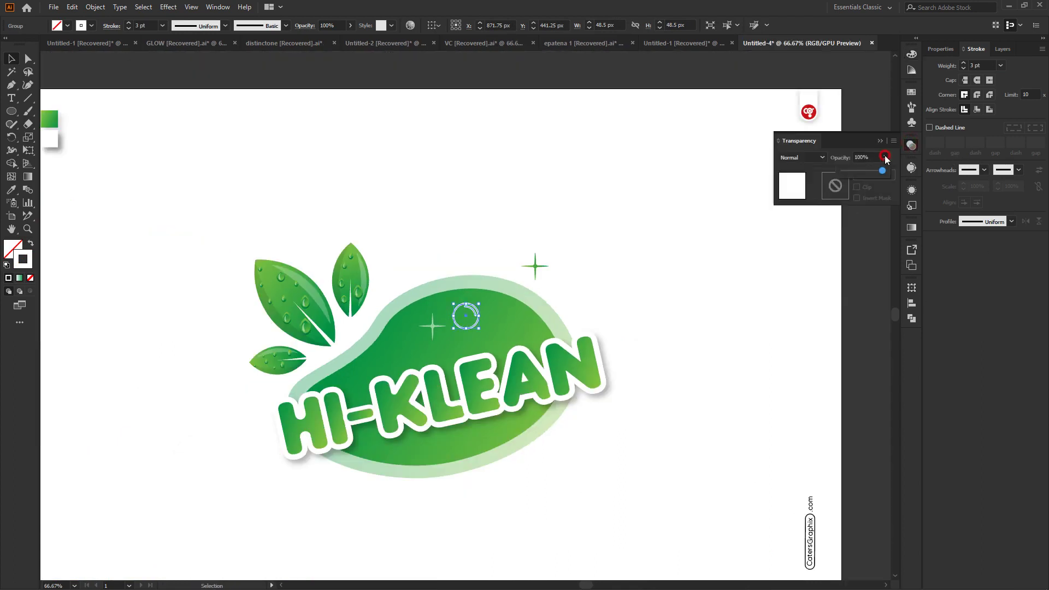
pyautogui.click(856, 171)
pyautogui.click(868, 171)
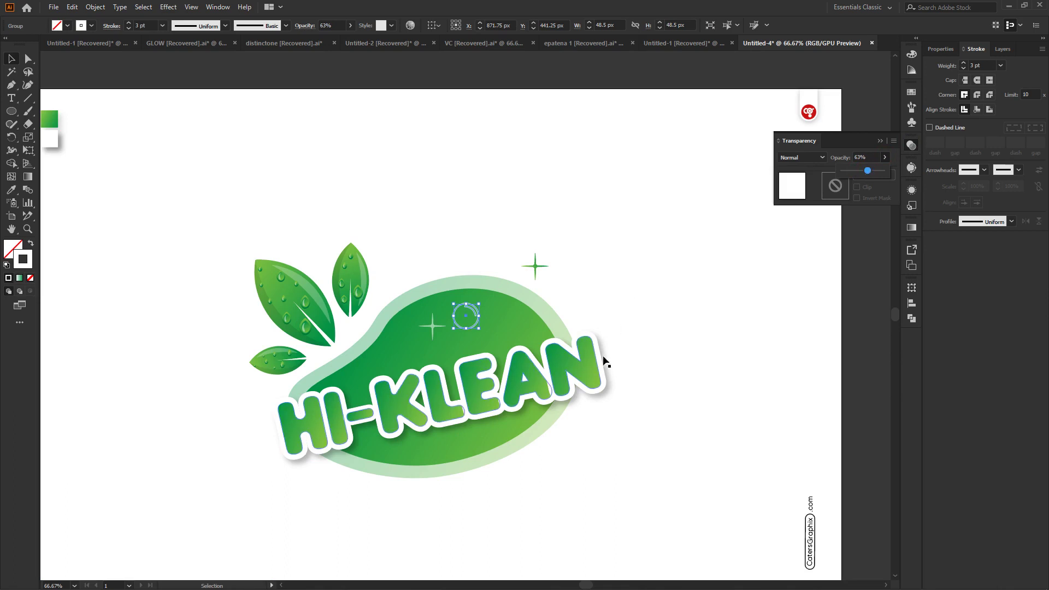
pyautogui.click(587, 253)
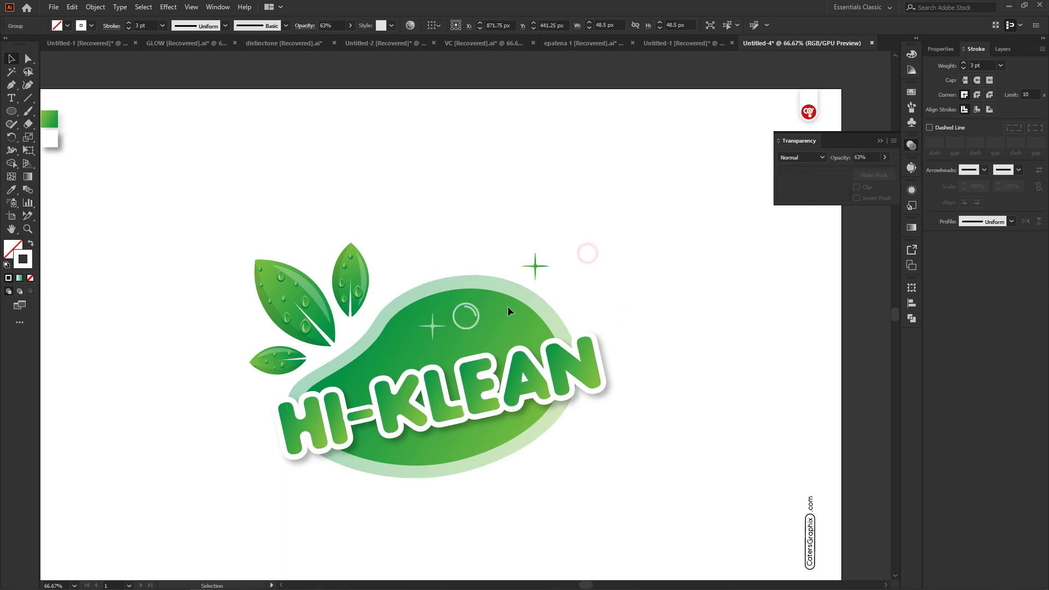
# Step: Alt-drag a bubble copy down-left of the original and nudge it right and up
pyautogui.click(477, 315)
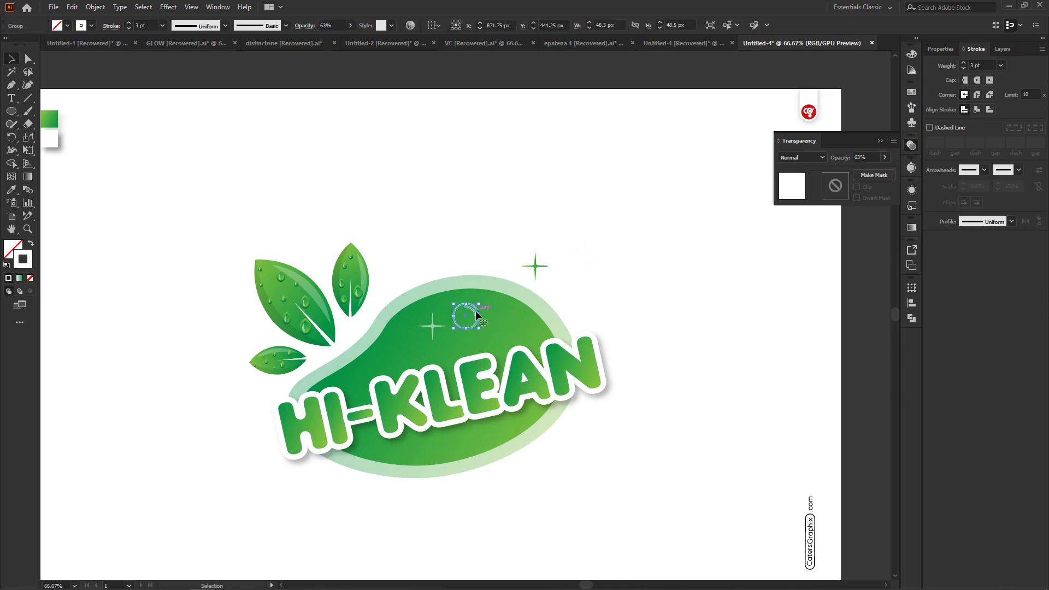
pyautogui.moveTo(474, 315); pyautogui.dragTo(454, 344)
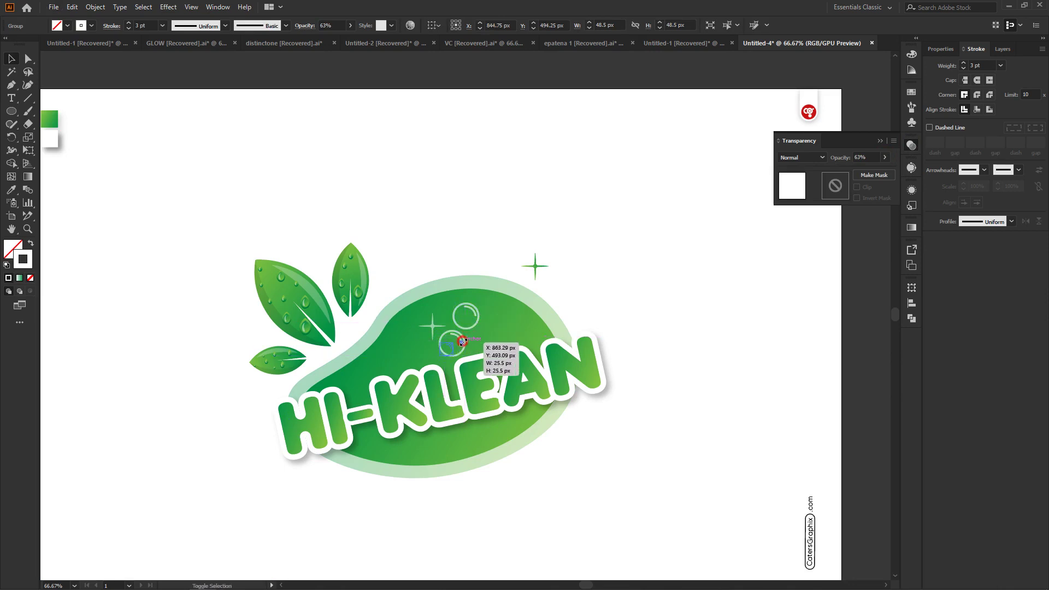
pyautogui.press('Right')
pyautogui.press('Right')
pyautogui.press('Right')
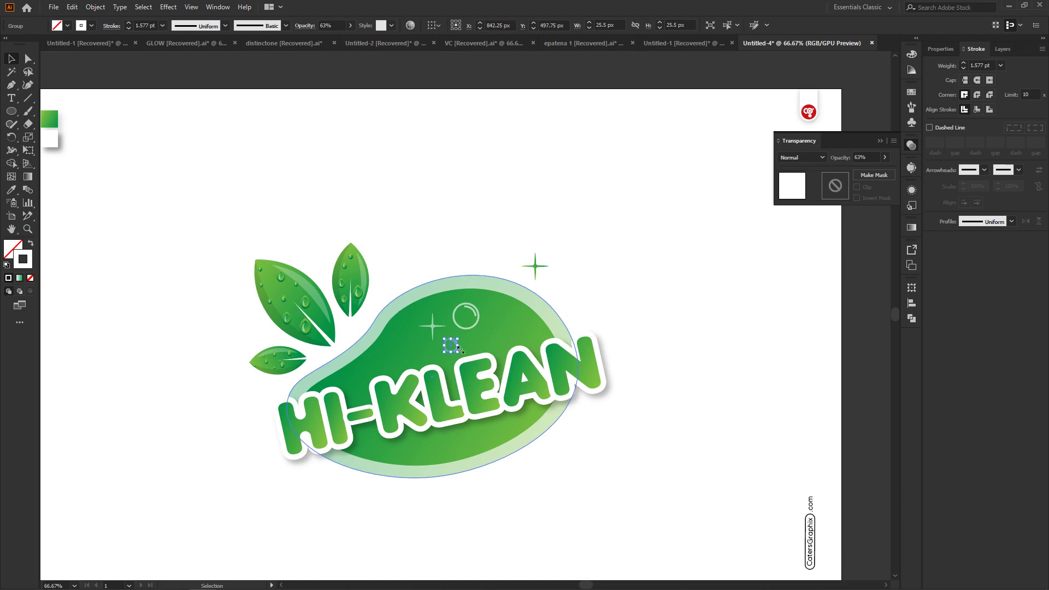
pyautogui.press('Up')
pyautogui.press('Up')
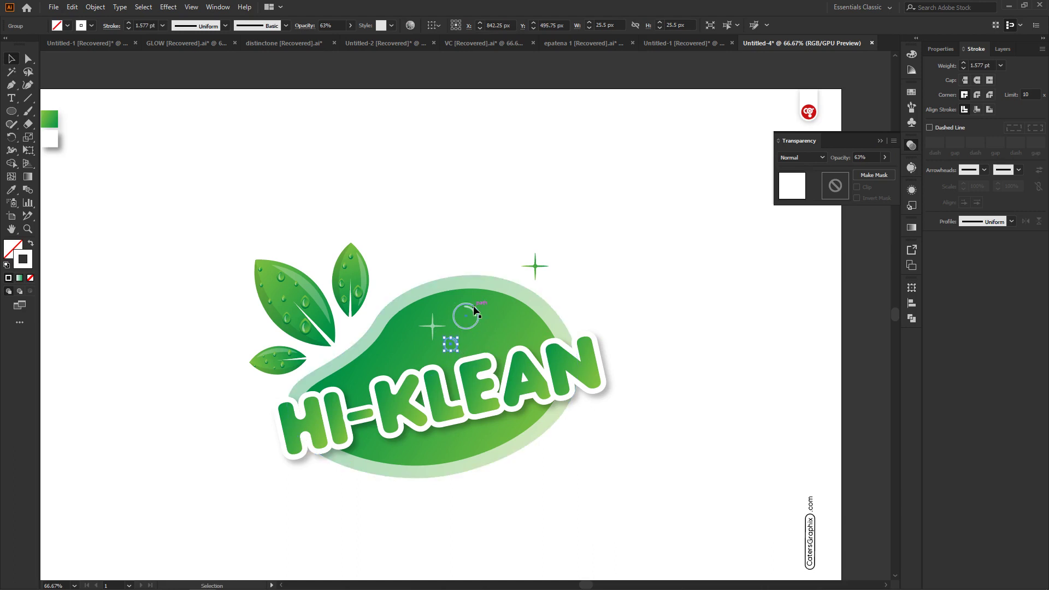
# Step: Alt-drag two more bubble copies onto the blob, enlarging the top one to 47.5 px
pyautogui.moveTo(474, 312)
pyautogui.mouseDown()
pyautogui.moveTo(411, 346)
pyautogui.moveTo(416, 373)
pyautogui.moveTo(410, 365)
pyautogui.mouseUp()
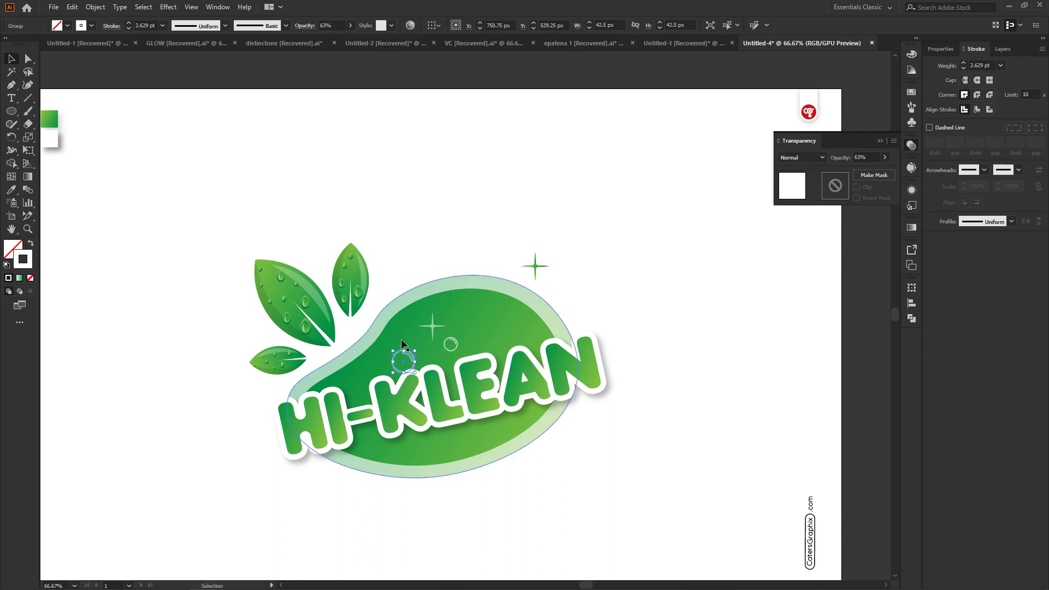
pyautogui.moveTo(409, 364); pyautogui.dragTo(386, 352)
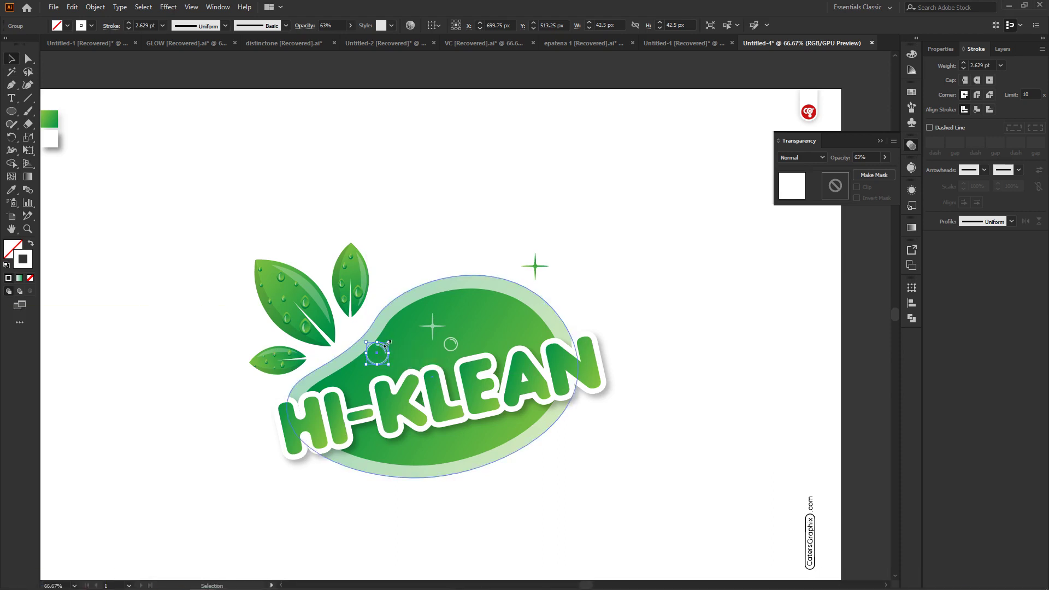
pyautogui.moveTo(388, 341); pyautogui.dragTo(387, 350)
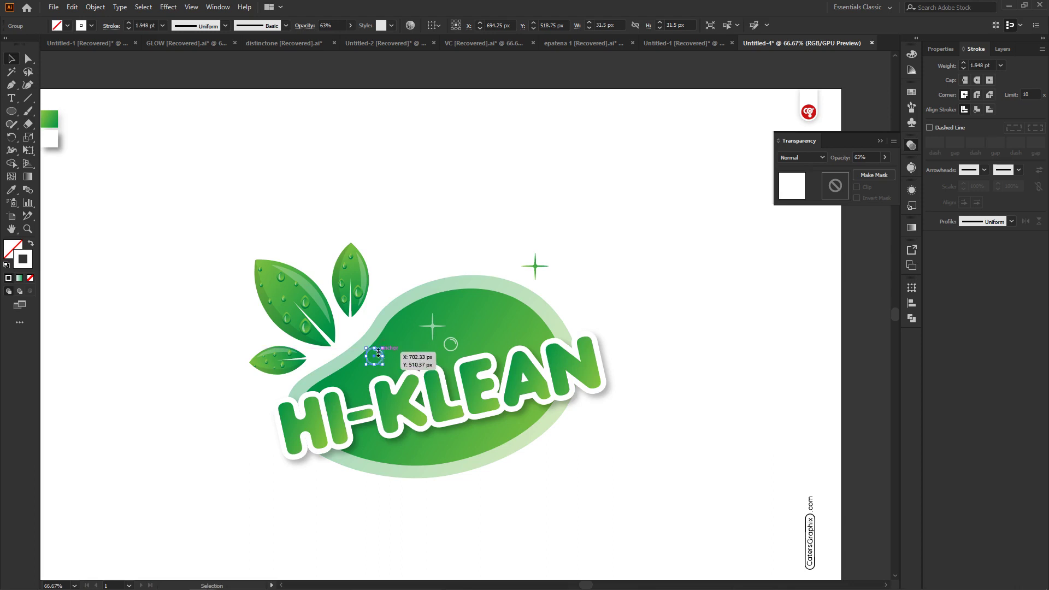
pyautogui.moveTo(387, 350)
pyautogui.mouseDown()
pyautogui.moveTo(374, 358)
pyautogui.moveTo(386, 362)
pyautogui.mouseUp()
pyautogui.hotkey('ctrl', 'z')
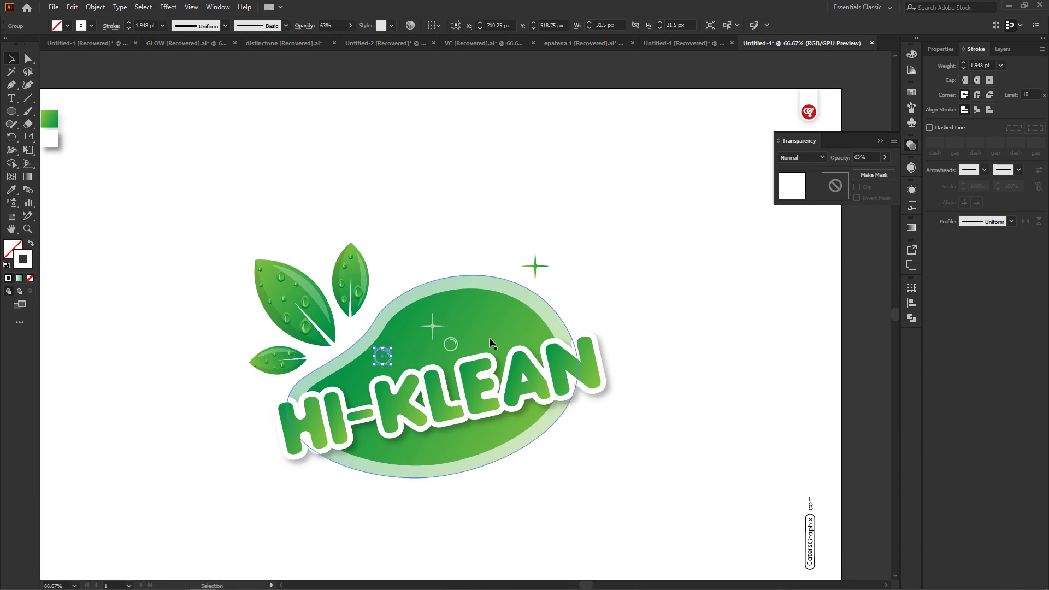
pyautogui.moveTo(382, 357)
pyautogui.mouseDown()
pyautogui.moveTo(474, 319)
pyautogui.moveTo(491, 295)
pyautogui.moveTo(469, 320)
pyautogui.mouseUp()
# Step: Swap the large bubble's fill and stroke so it becomes a white disc with no outline
pyautogui.hotkey('ctrl', '+')
pyautogui.hotkey('ctrl', '+')
pyautogui.hotkey('ctrl', '+')
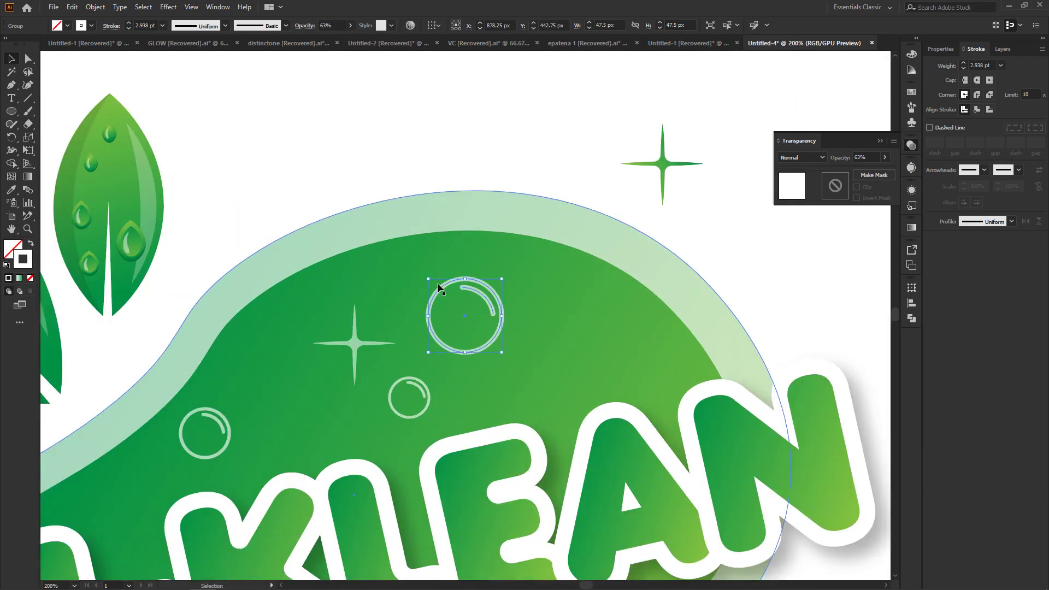
pyautogui.click(30, 246)
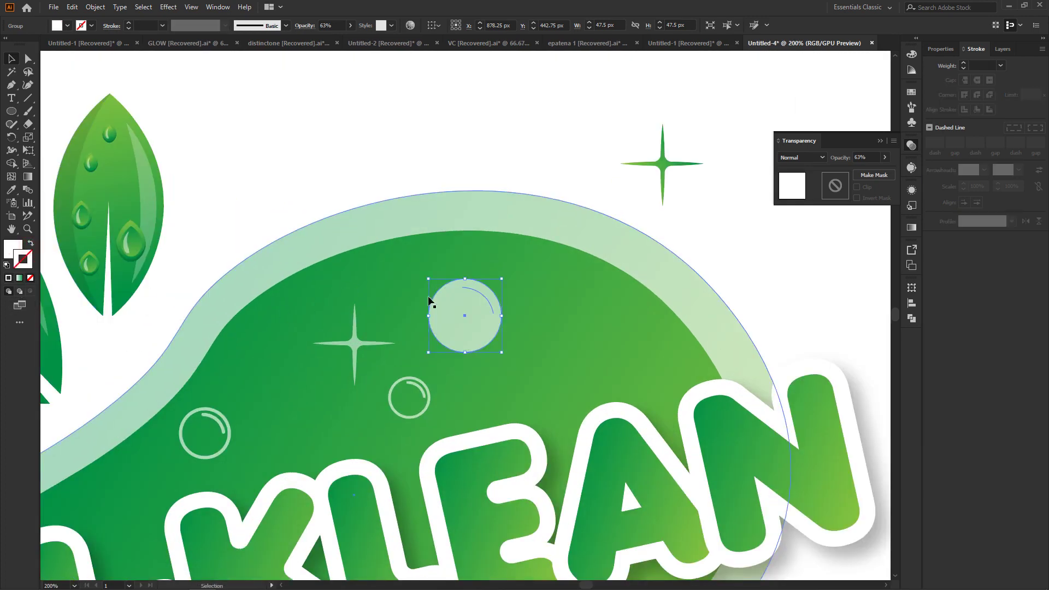
pyautogui.click(529, 156)
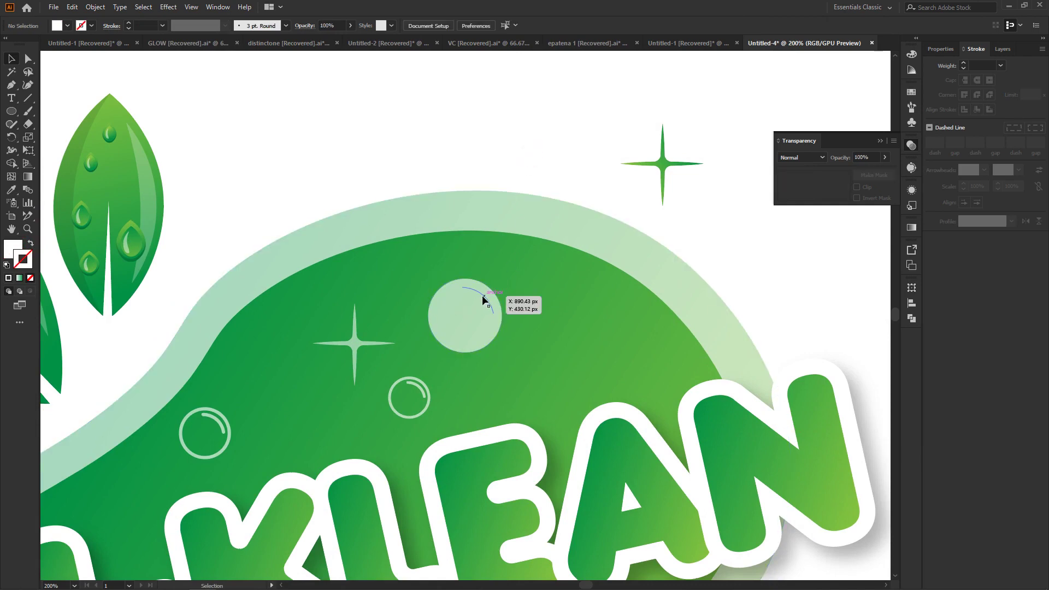
pyautogui.click(481, 295)
# Step: Give the bubble's inner highlight arc a green 76C100 stroke
pyautogui.click(28, 58)
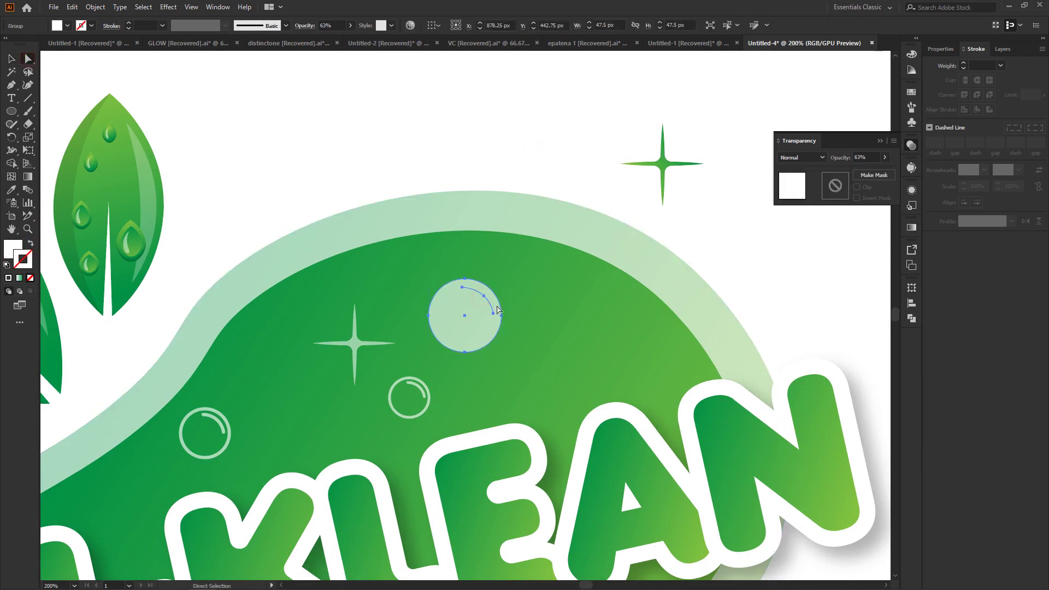
pyautogui.click(516, 240)
pyautogui.click(479, 298)
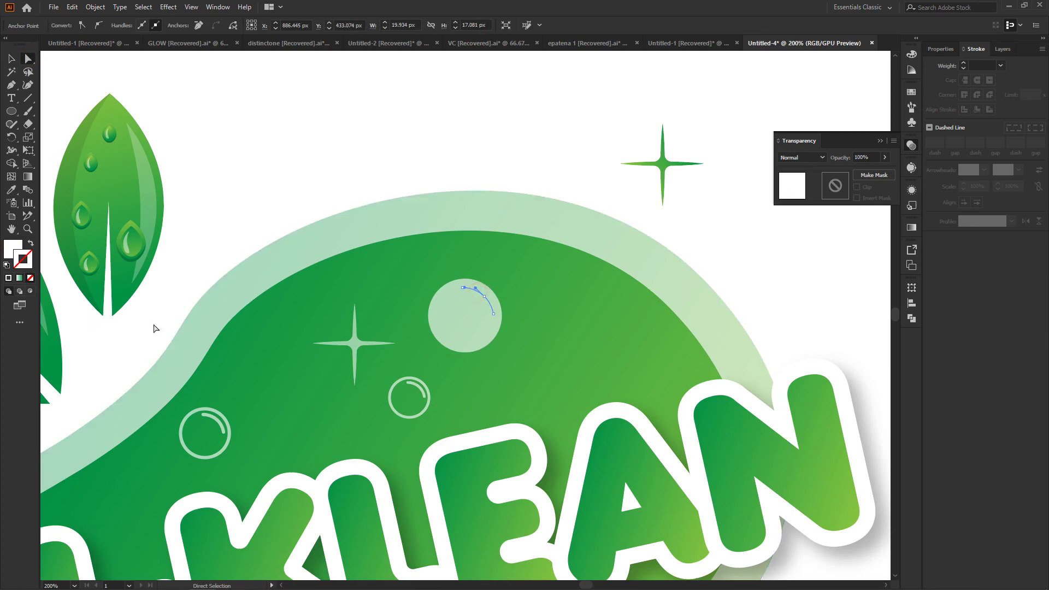
pyautogui.click(10, 279)
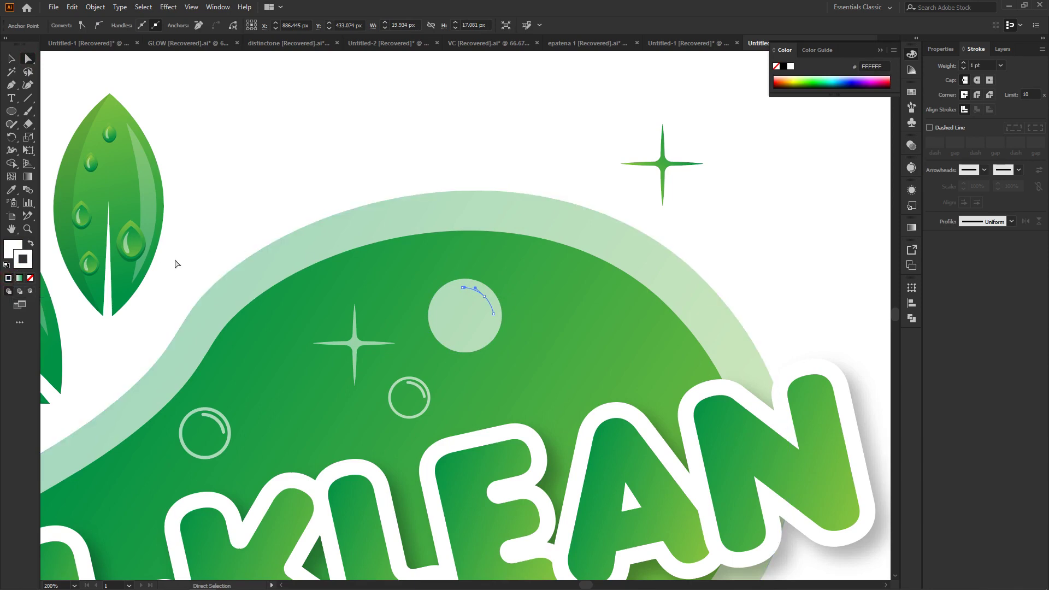
pyautogui.doubleClick(13, 248)
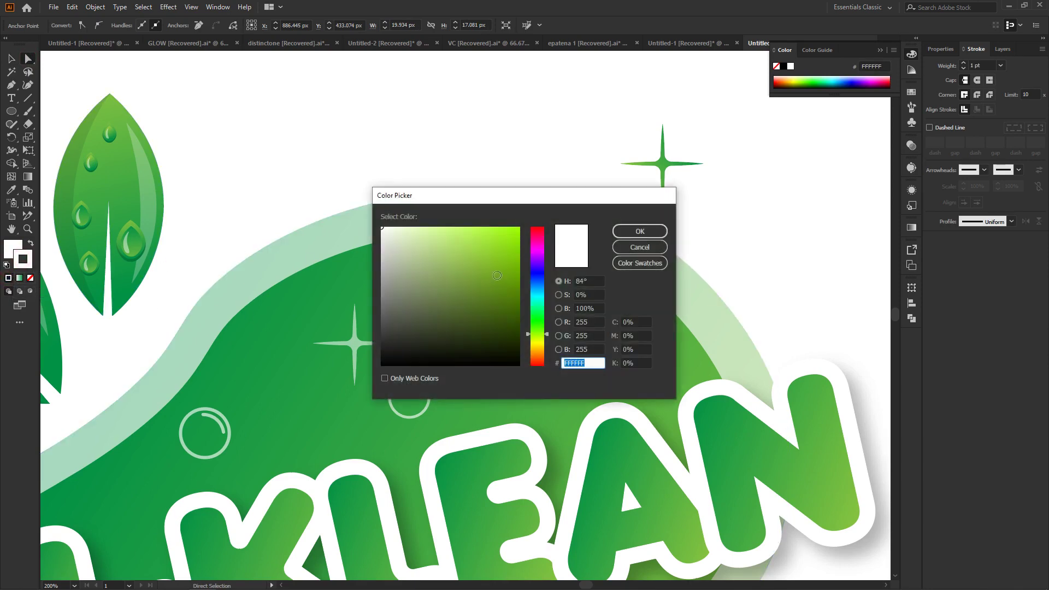
pyautogui.click(497, 275)
pyautogui.click(639, 231)
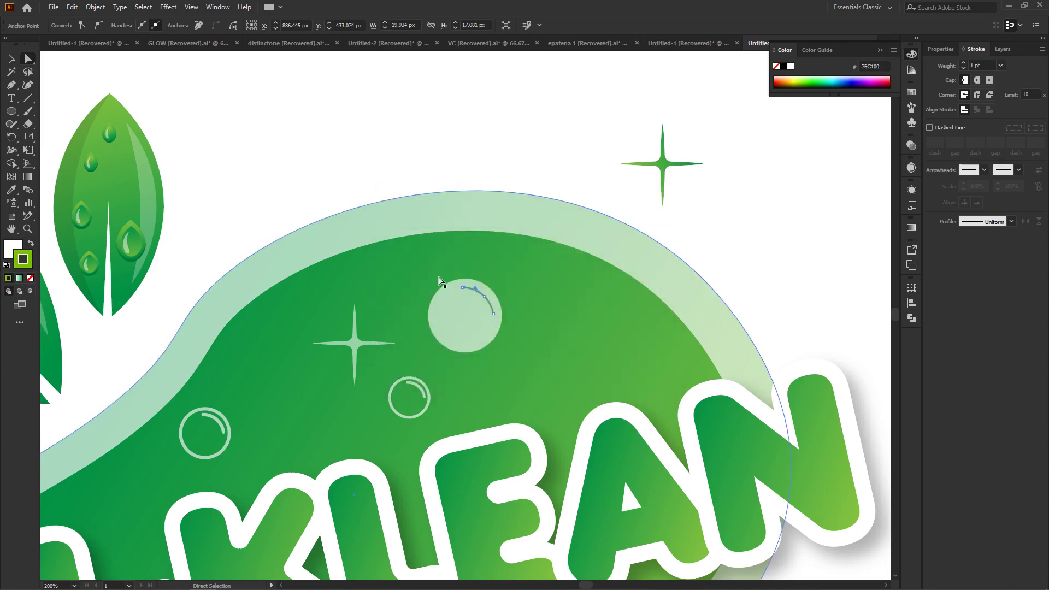
# Step: Set the highlight arc's stroke weight to 3 pt with round caps
pyautogui.click(974, 71)
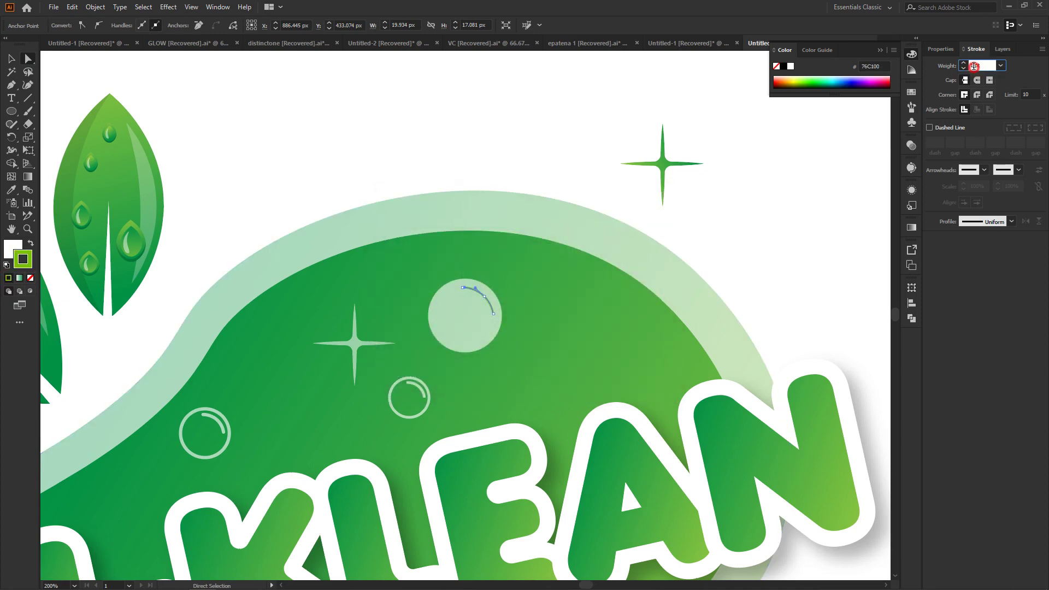
pyautogui.press('Up')
pyautogui.press('Up')
pyautogui.press('Down')
pyautogui.click(975, 81)
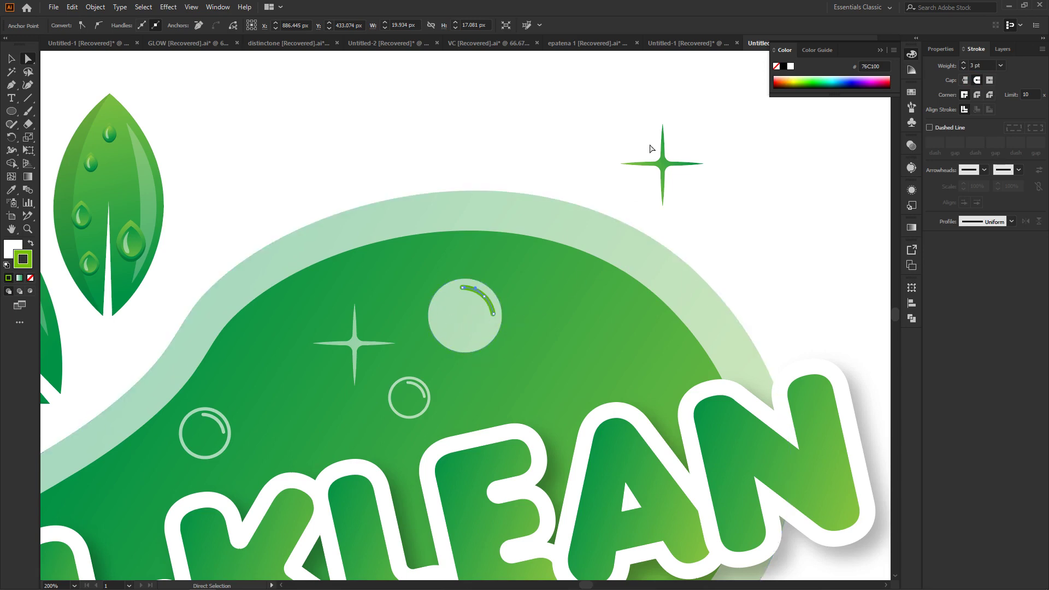
# Step: Lower the green highlight arc's opacity to 50%
pyautogui.click(562, 127)
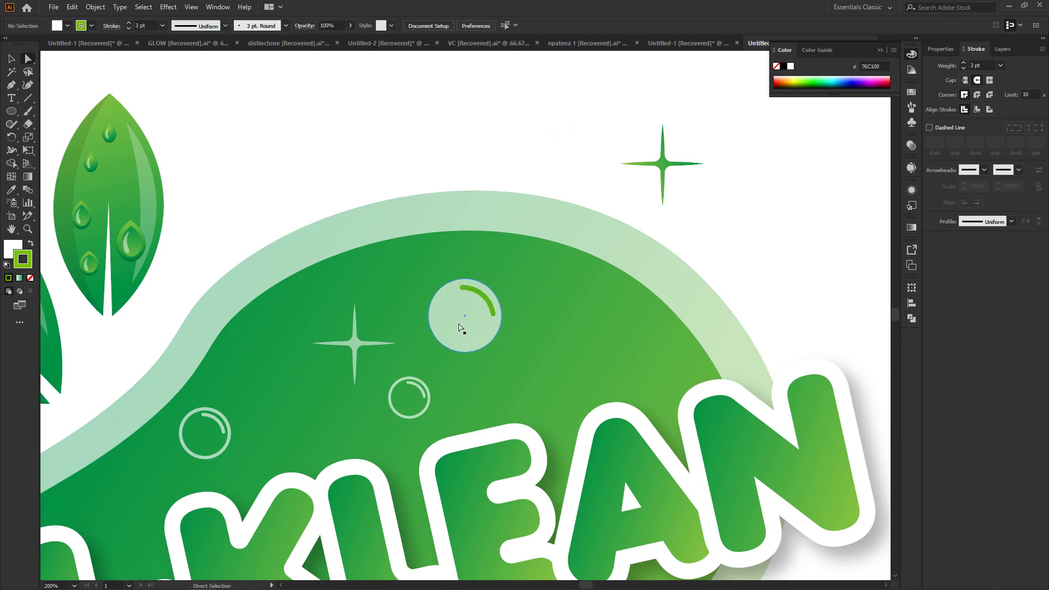
pyautogui.click(479, 299)
pyautogui.click(911, 147)
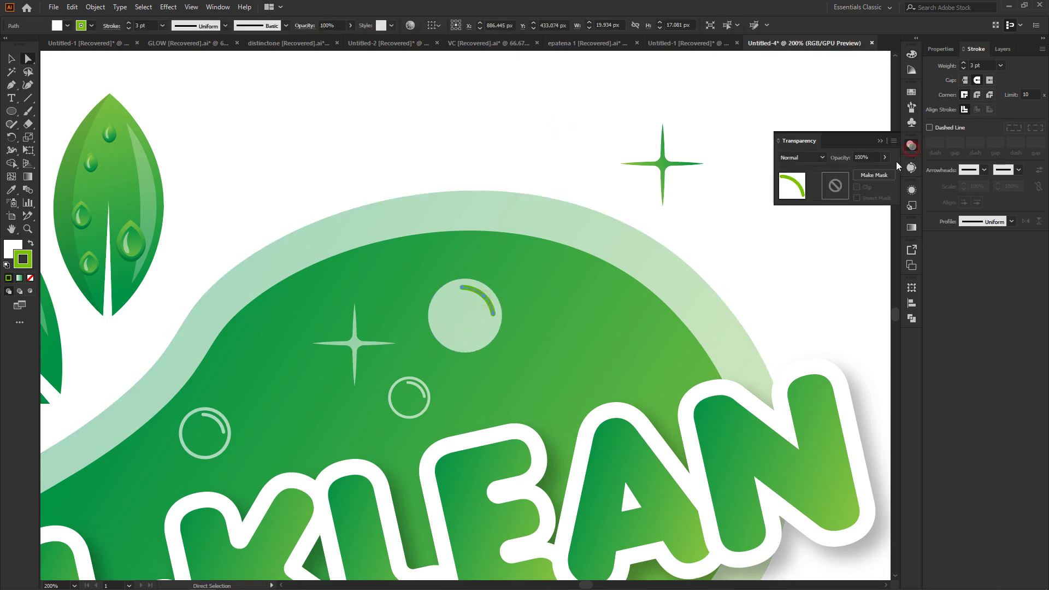
pyautogui.click(885, 158)
pyautogui.moveTo(884, 171); pyautogui.dragTo(862, 171)
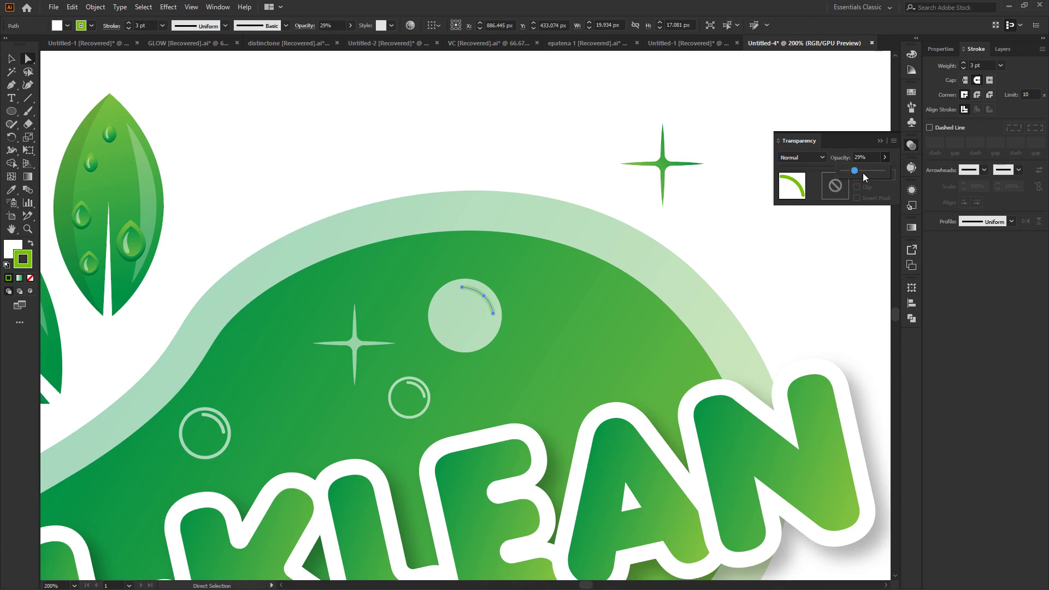
pyautogui.click(880, 141)
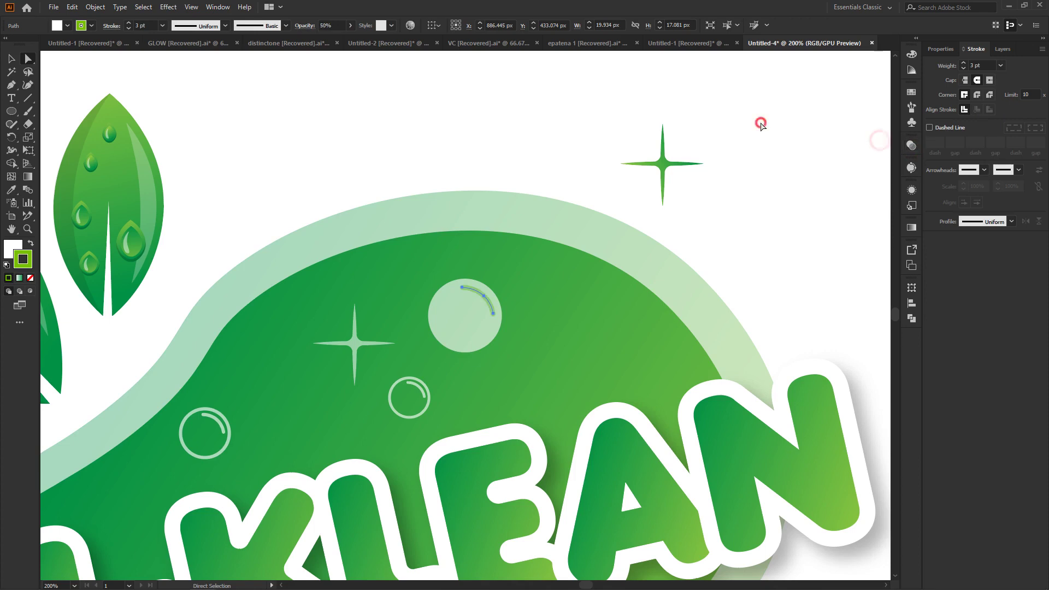
pyautogui.click(445, 302)
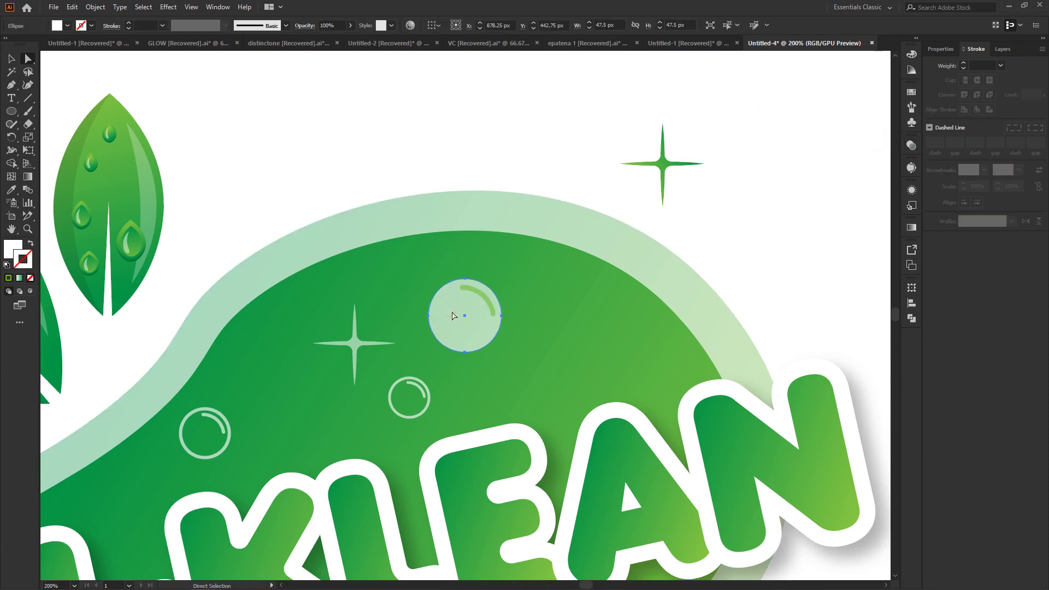
# Step: Duplicate the bubble above the blob and eyedrop the leaf's green gradient into its fill
pyautogui.moveTo(453, 316); pyautogui.dragTo(554, 133)
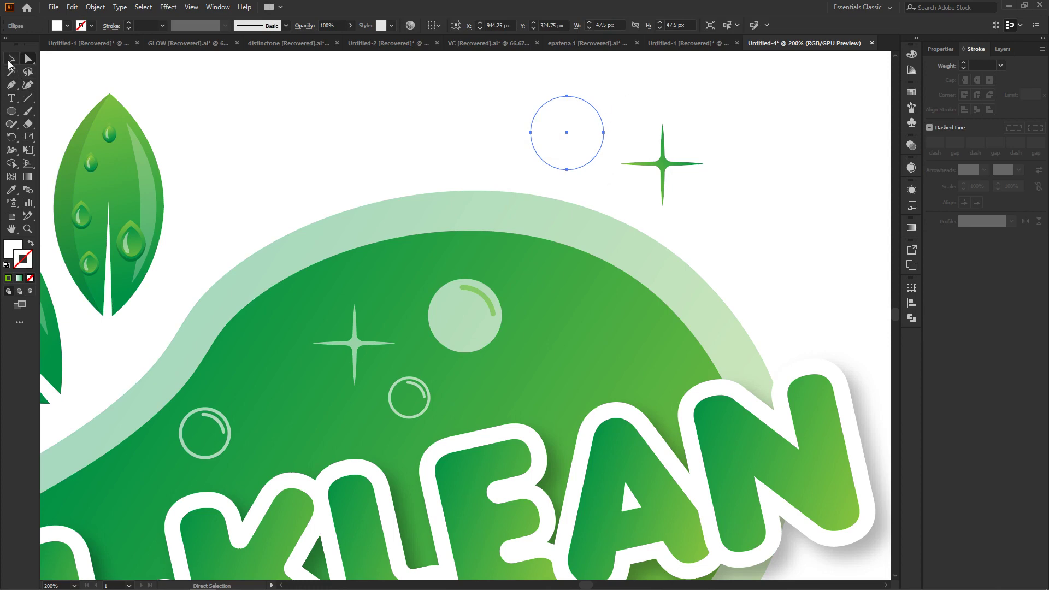
pyautogui.click(389, 154)
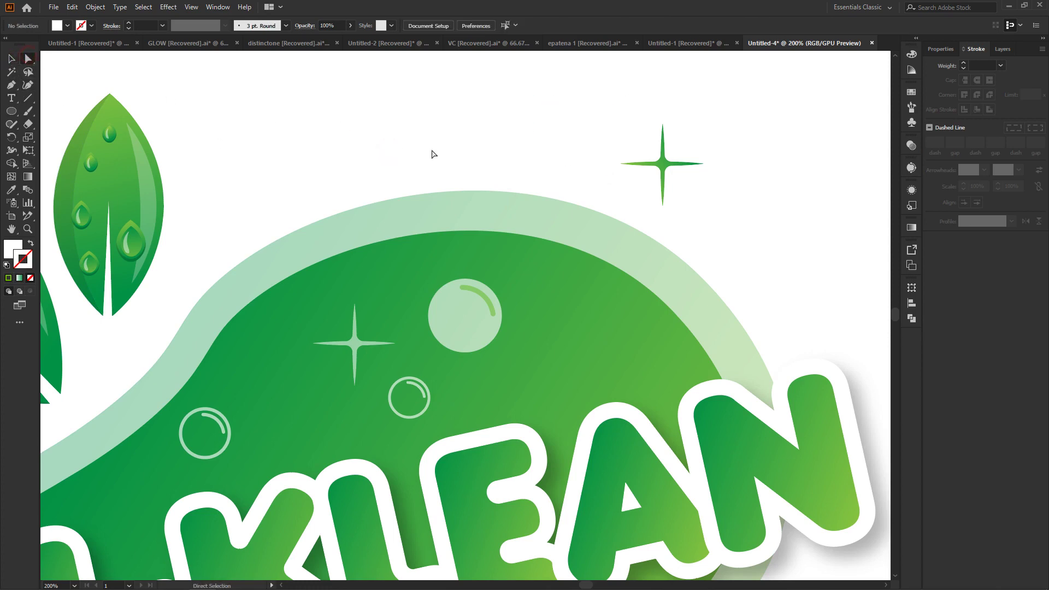
pyautogui.click(583, 138)
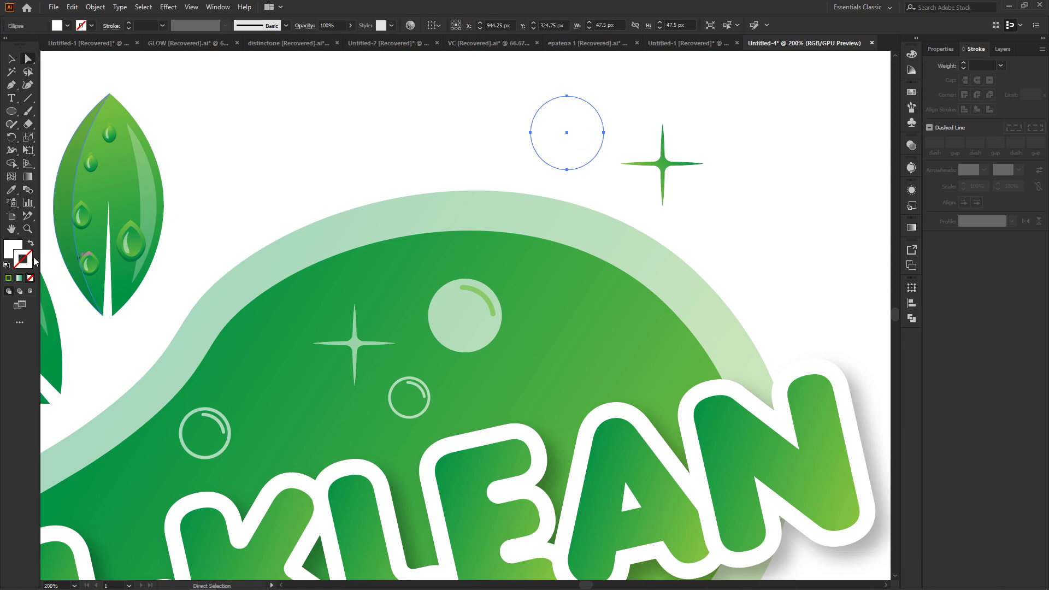
pyautogui.click(7, 250)
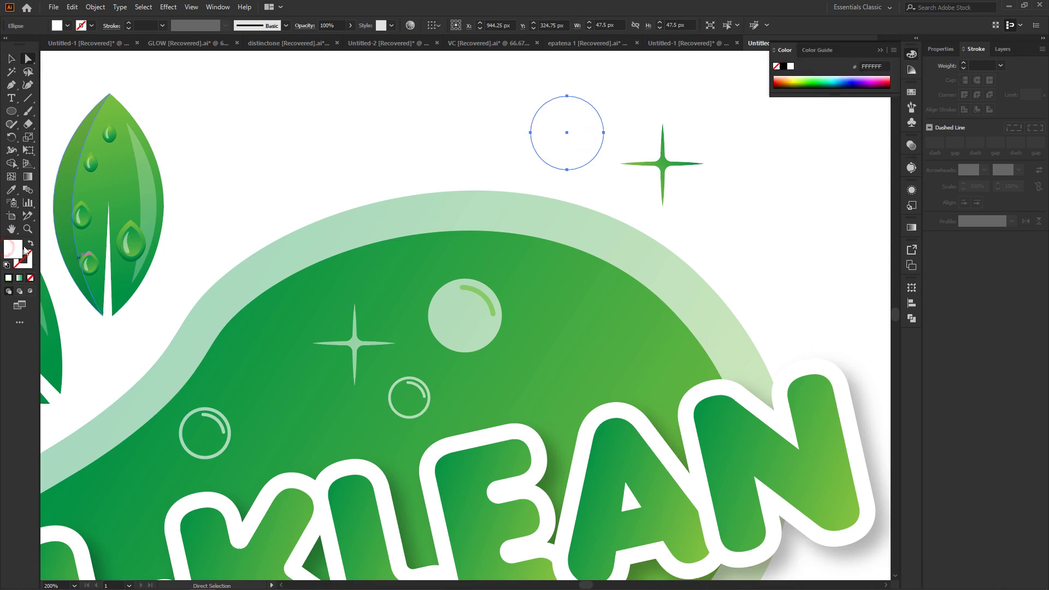
pyautogui.click(11, 190)
pyautogui.click(109, 170)
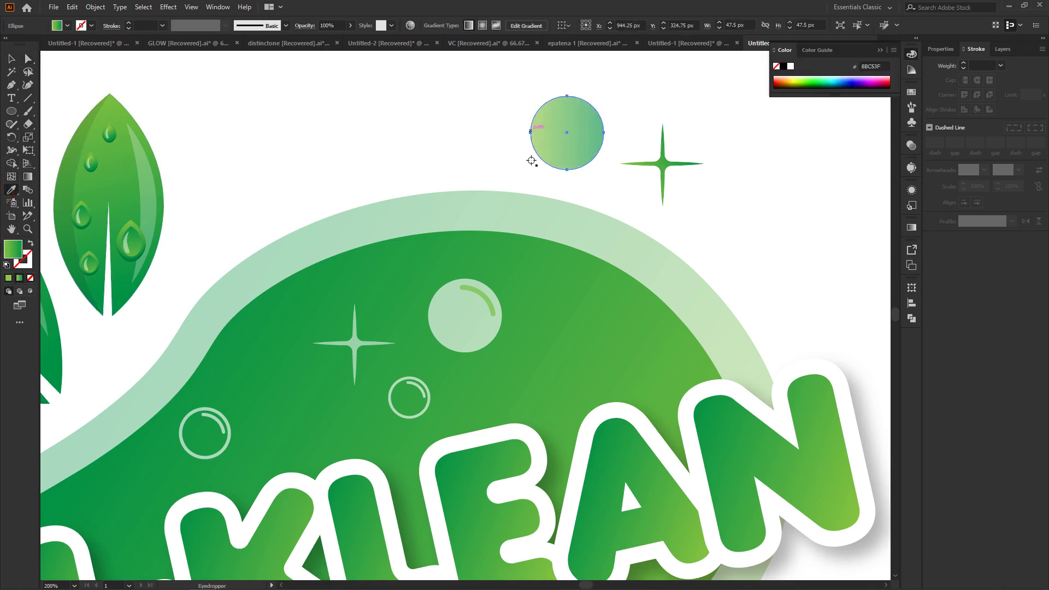
# Step: Check the transparency settings and keep the gradient on the bubble's fill
pyautogui.click(911, 145)
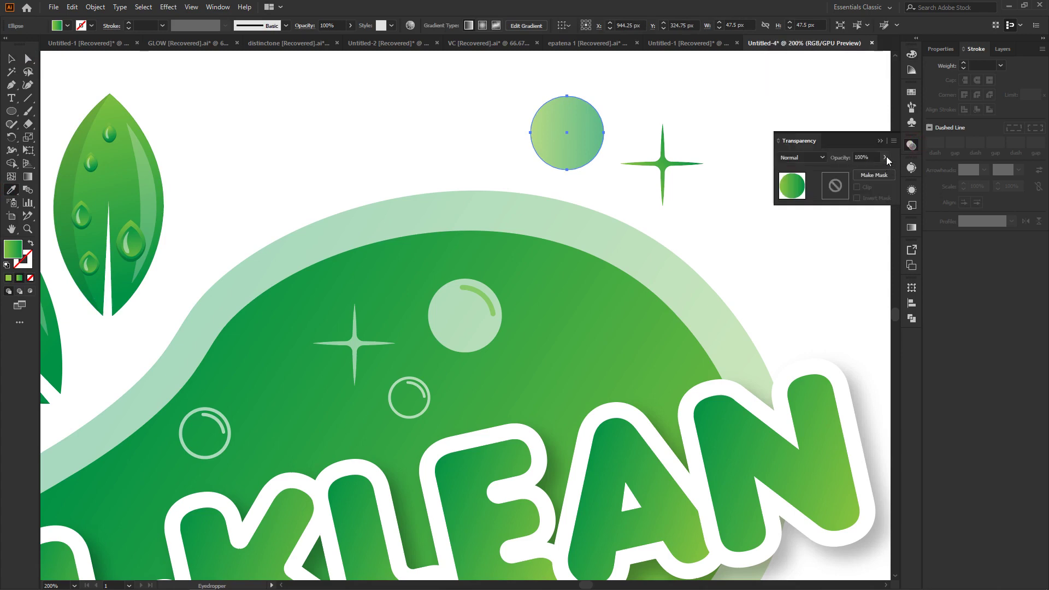
pyautogui.click(881, 142)
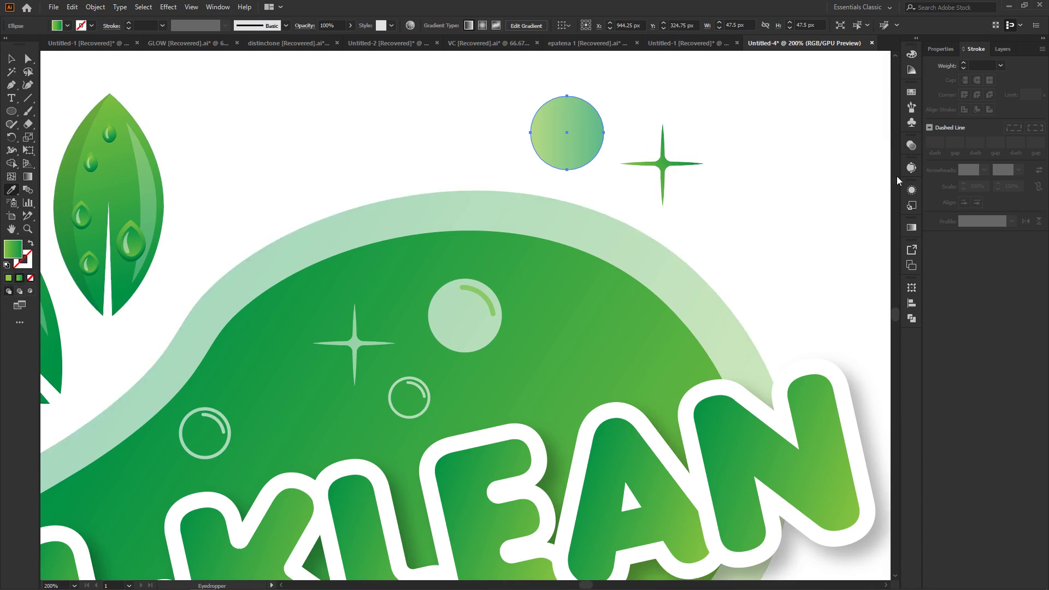
pyautogui.click(910, 146)
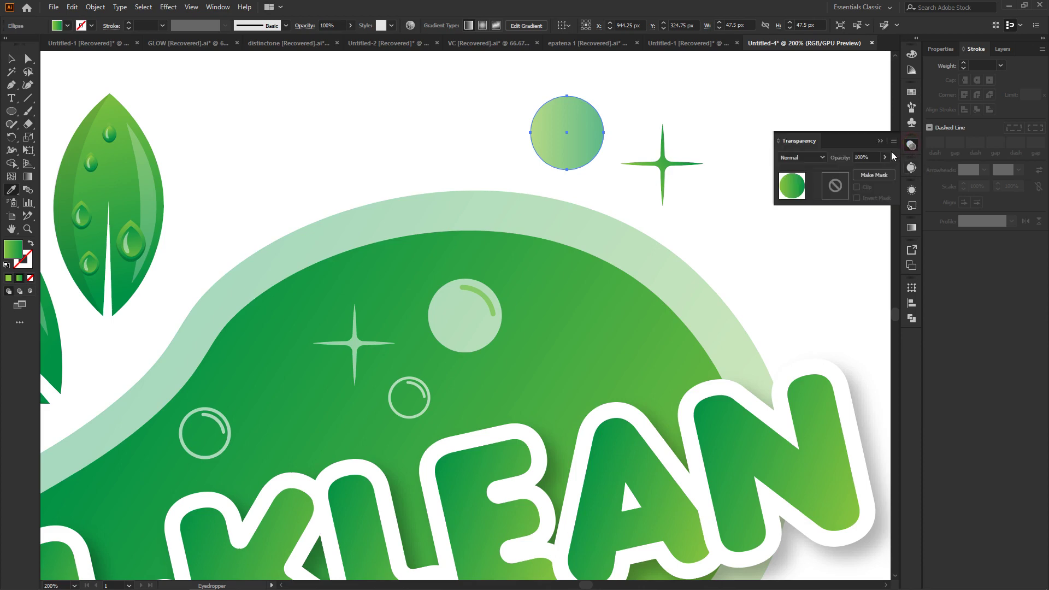
pyautogui.click(28, 266)
pyautogui.click(30, 245)
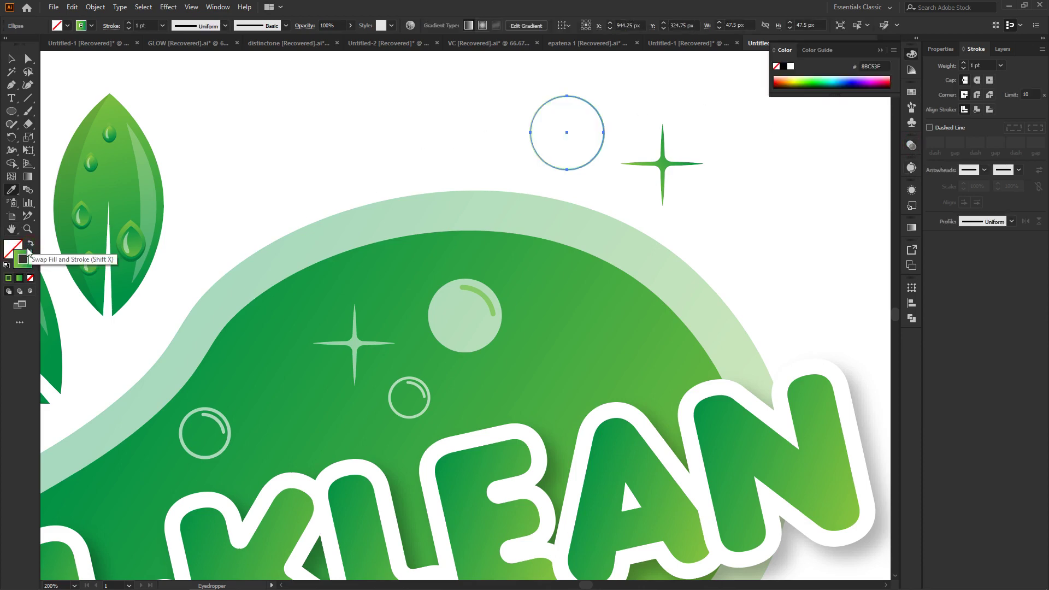
pyautogui.click(31, 245)
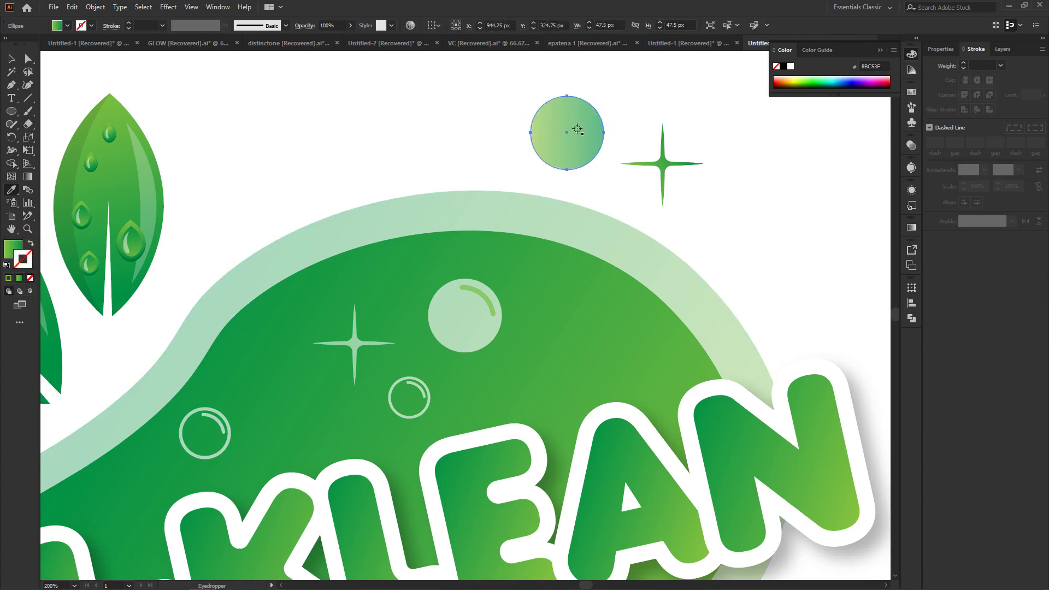
# Step: Move the gradient bubble up and to the left
pyautogui.hotkey('ctrl', '+')
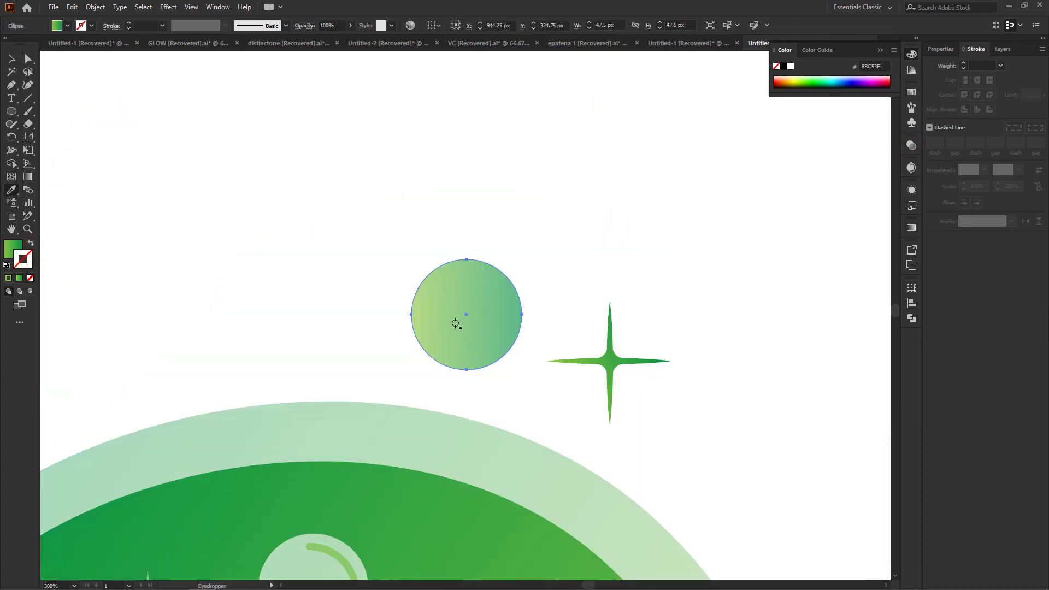
pyautogui.click(28, 58)
pyautogui.click(571, 246)
pyautogui.click(449, 322)
pyautogui.moveTo(470, 315); pyautogui.dragTo(349, 256)
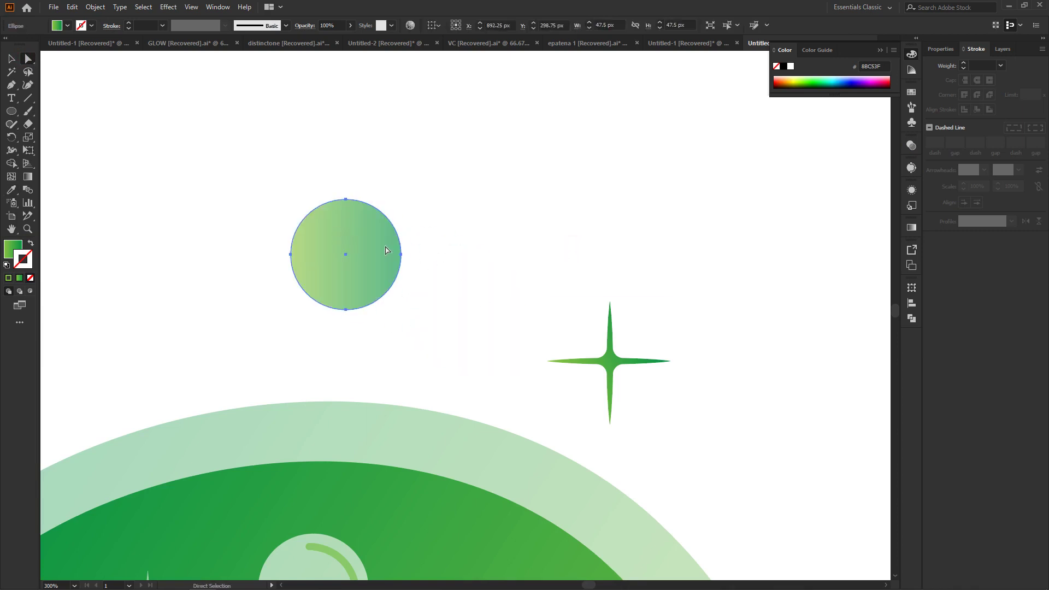
# Step: Delete the gradient bubble copy and scroll to the small ring bubble
pyautogui.press('Delete')
pyautogui.scroll(-2, 385, 245)
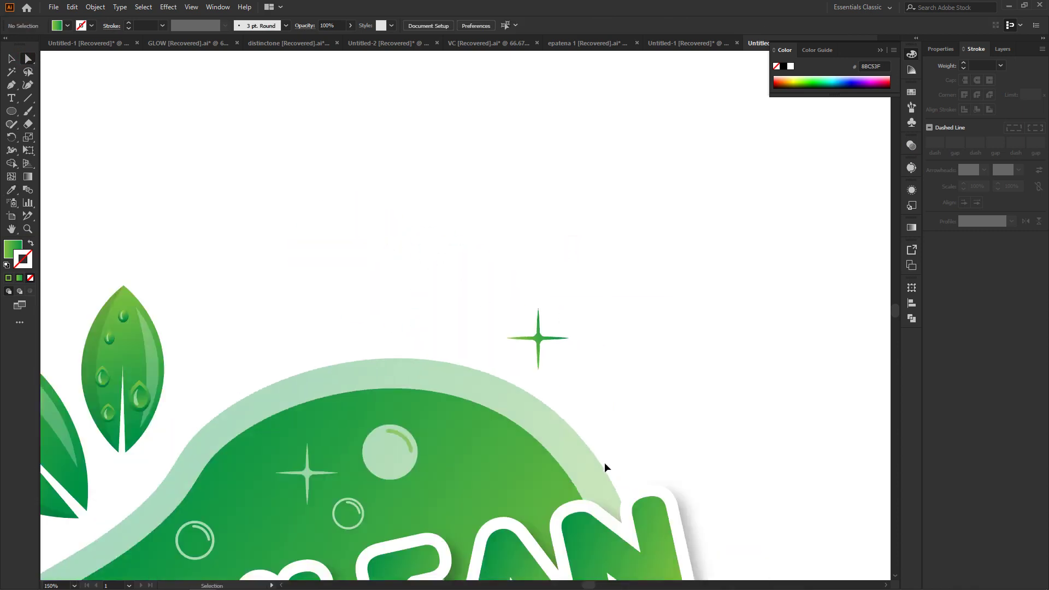
pyautogui.scroll(-3, 604, 462)
pyautogui.scroll(-1, 451, 447)
pyautogui.scroll(2, 447, 373)
pyautogui.scroll(3, 447, 375)
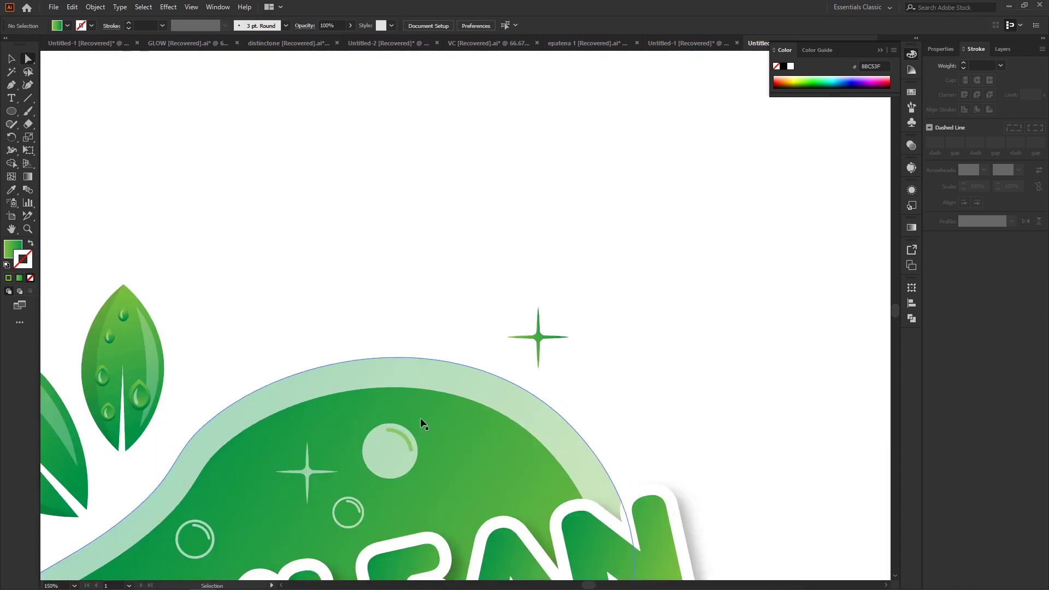
pyautogui.hscroll(1, 421, 421)
pyautogui.hscroll(-2, 414, 431)
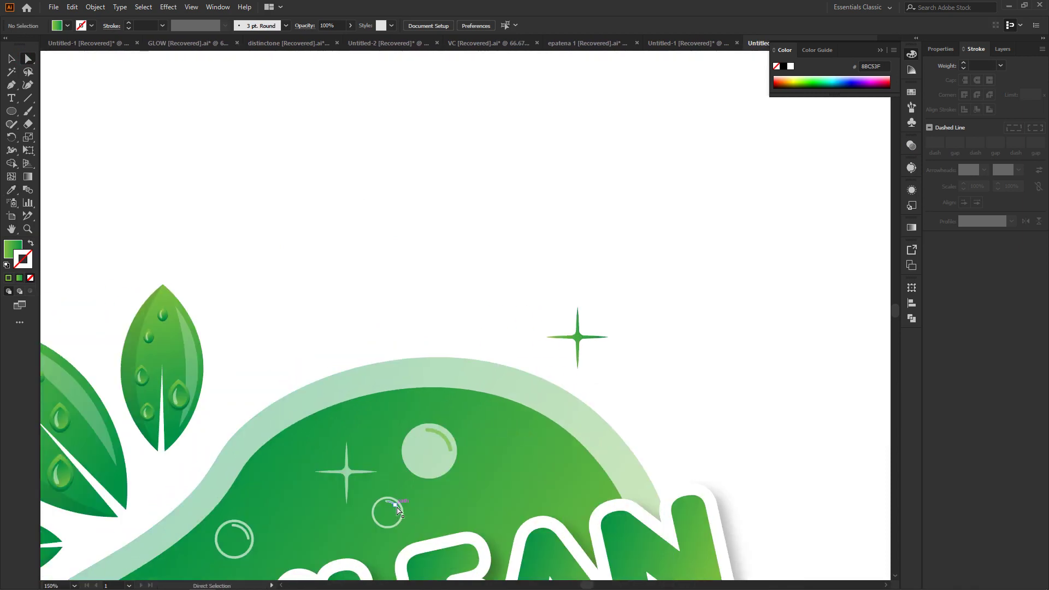
# Step: Move the small ring bubble up near the top sparkle
pyautogui.click(402, 501)
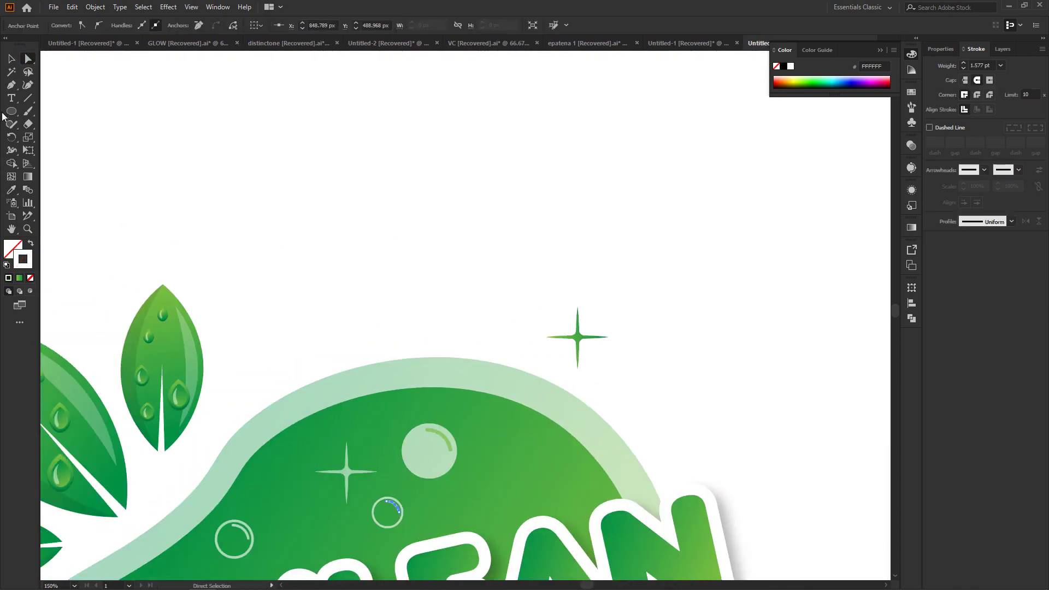
pyautogui.click(12, 59)
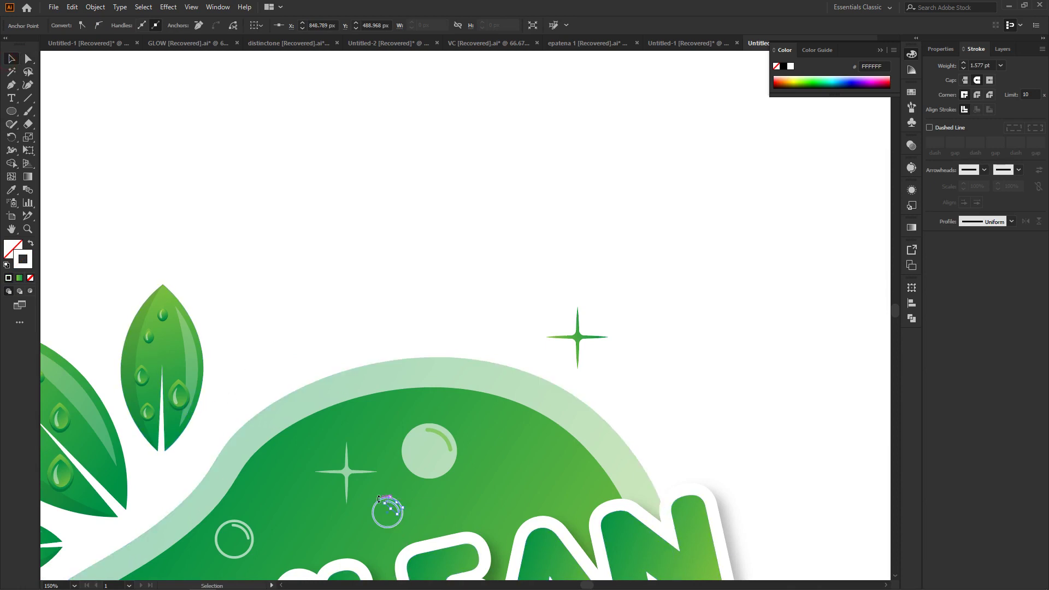
pyautogui.click(302, 242)
pyautogui.moveTo(386, 502)
pyautogui.mouseDown()
pyautogui.moveTo(569, 265)
pyautogui.moveTo(528, 270)
pyautogui.mouseUp()
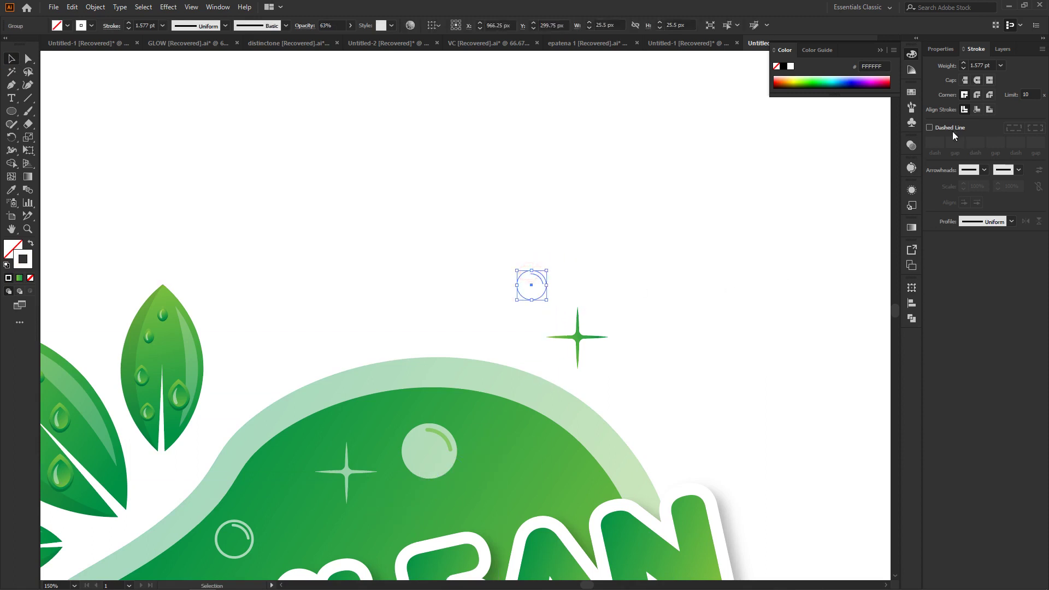
# Step: Raise the ring bubble to 100% opacity and give its outline the green gradient
pyautogui.click(912, 145)
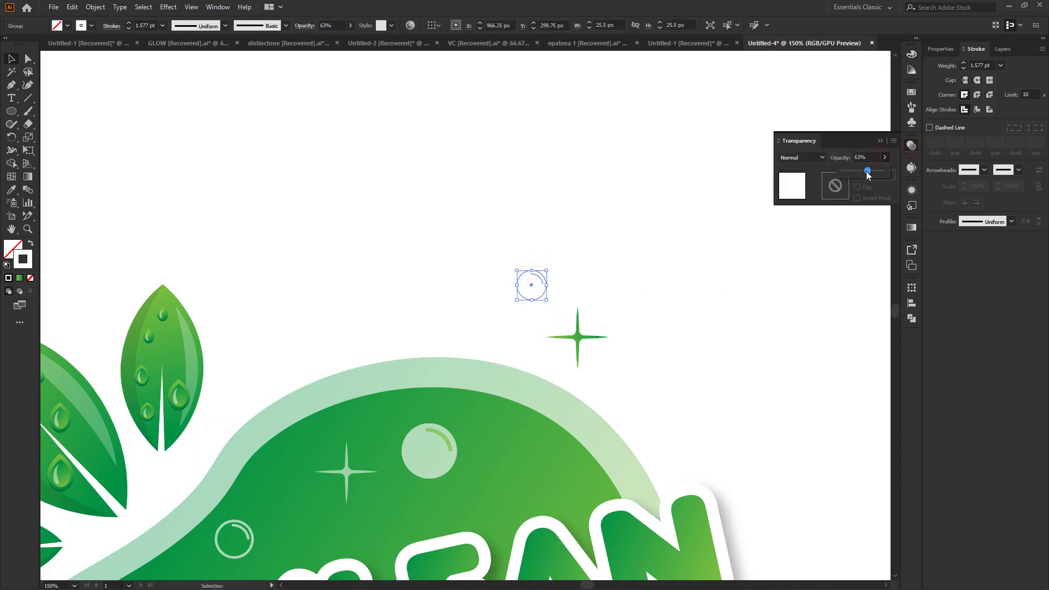
pyautogui.moveTo(867, 172); pyautogui.dragTo(889, 173)
pyautogui.click(20, 278)
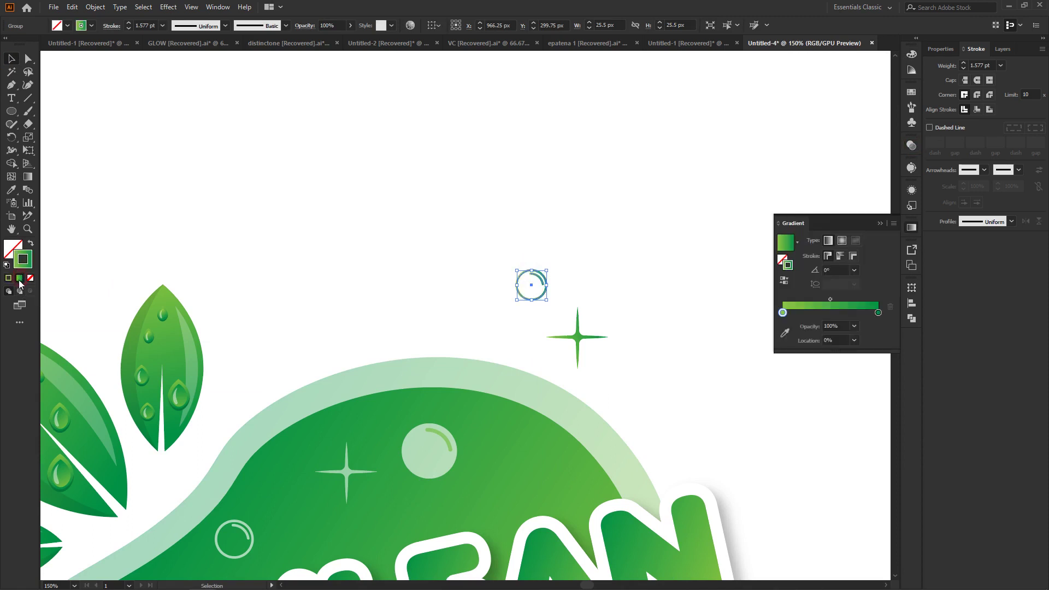
pyautogui.click(616, 257)
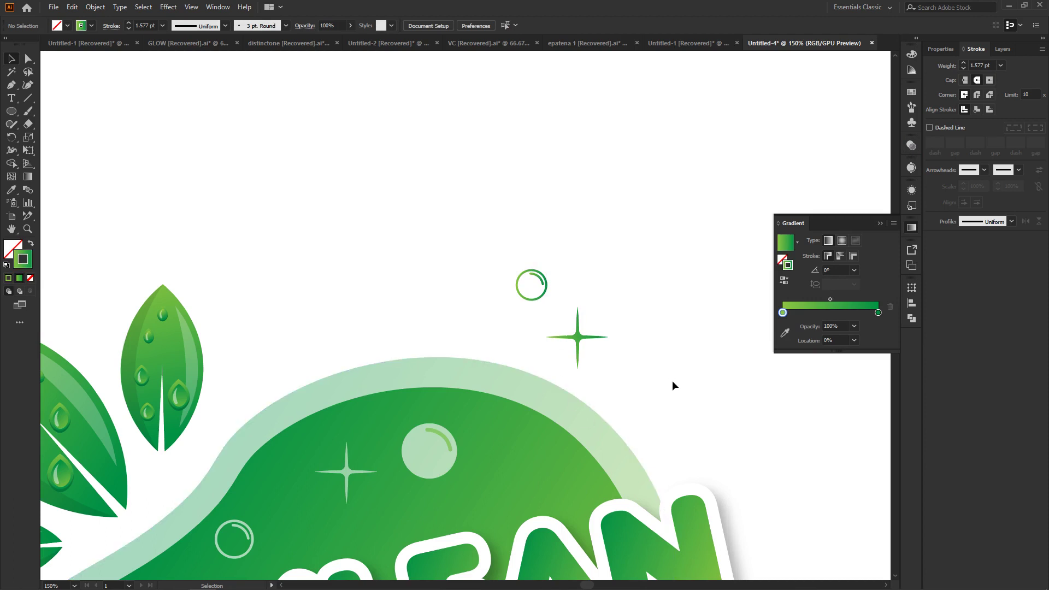
pyautogui.hotkey('ctrl', '=')
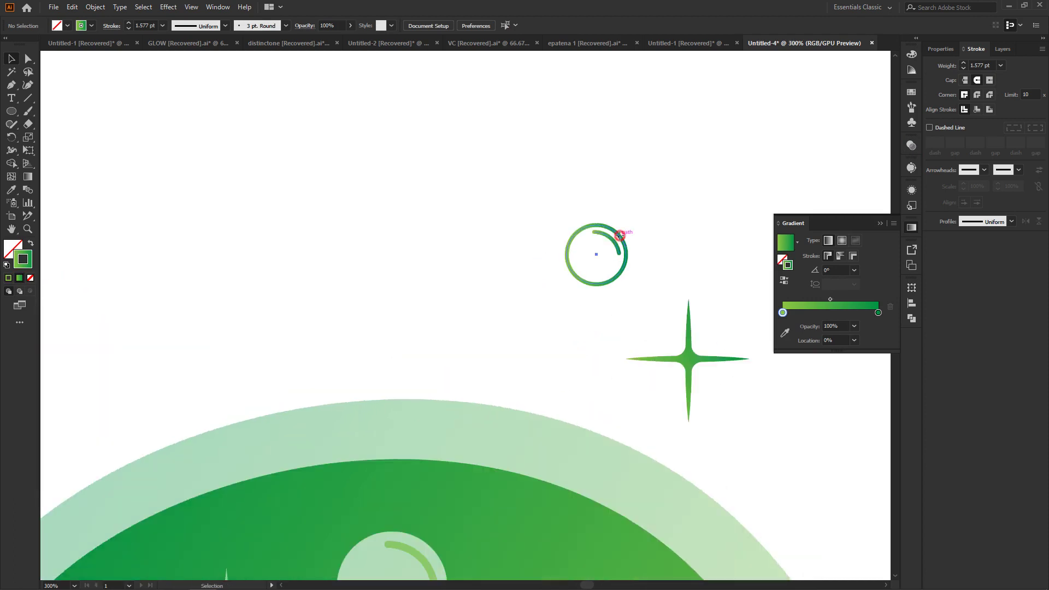
# Step: Try a gradient fill on the small bubble, then remove the fill and set a FEFFFD white outline
pyautogui.click(623, 236)
pyautogui.click(31, 245)
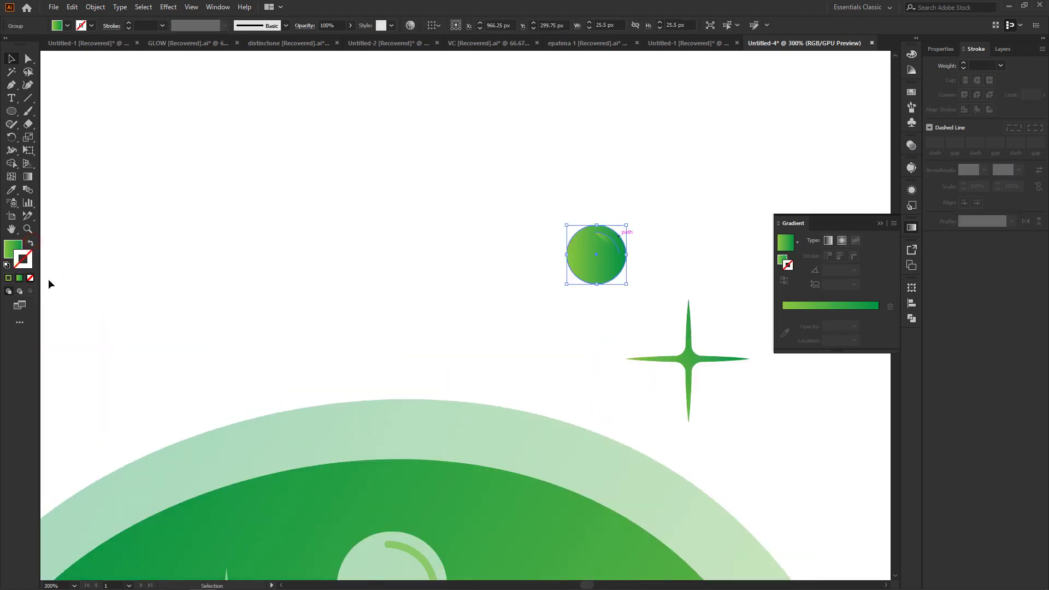
pyautogui.click(679, 206)
pyautogui.click(605, 238)
pyautogui.click(31, 278)
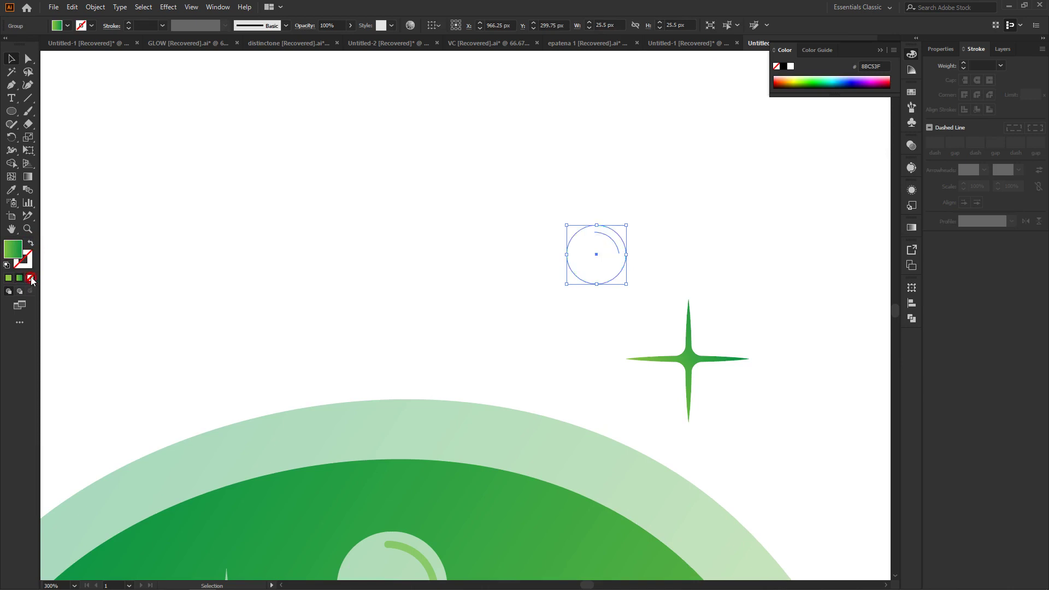
pyautogui.doubleClick(24, 265)
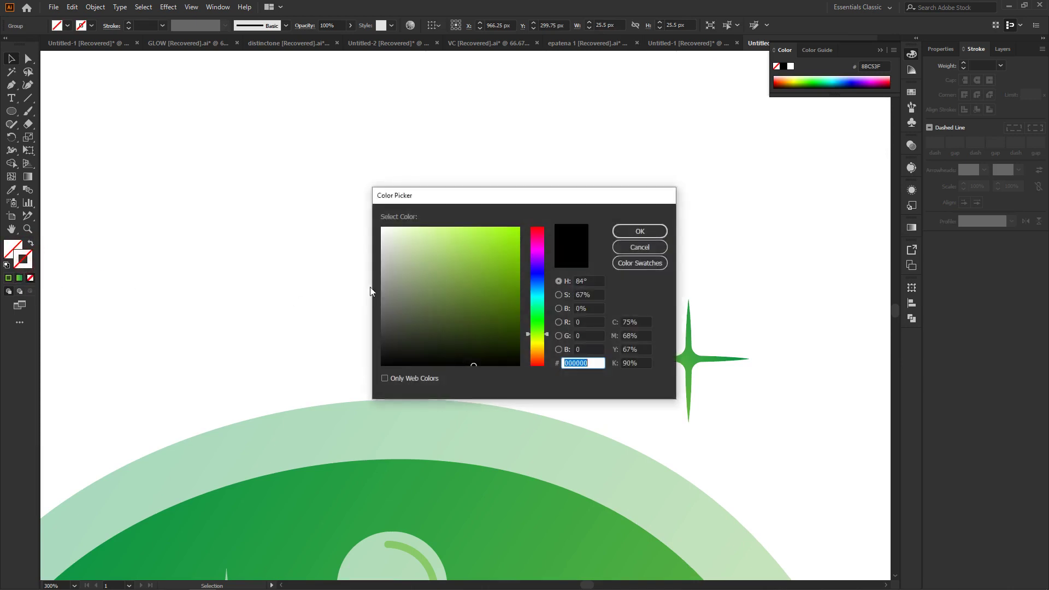
pyautogui.click(382, 226)
pyautogui.moveTo(382, 218); pyautogui.dragTo(381, 218)
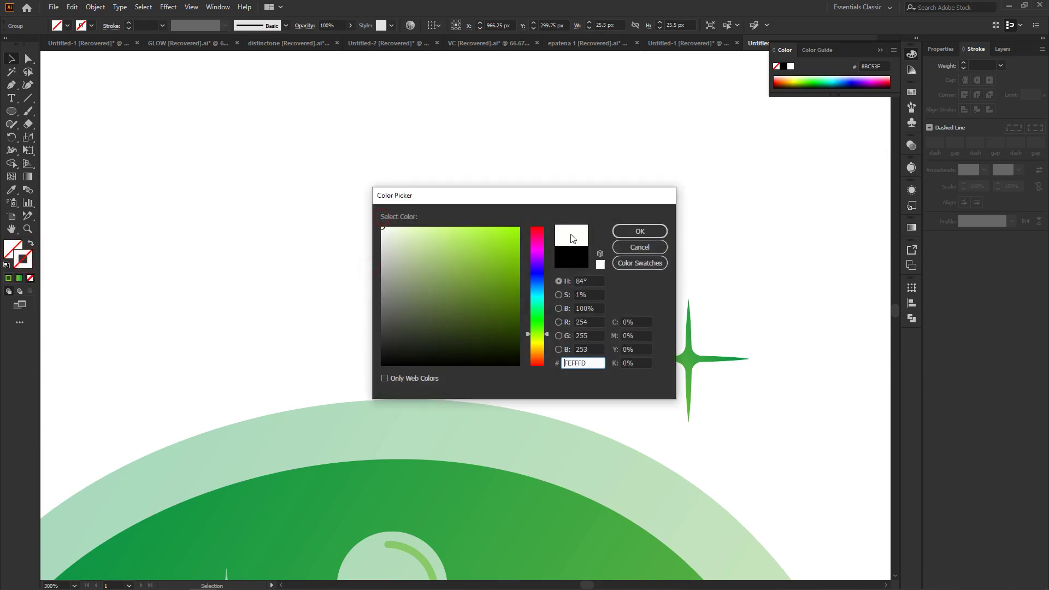
pyautogui.click(632, 235)
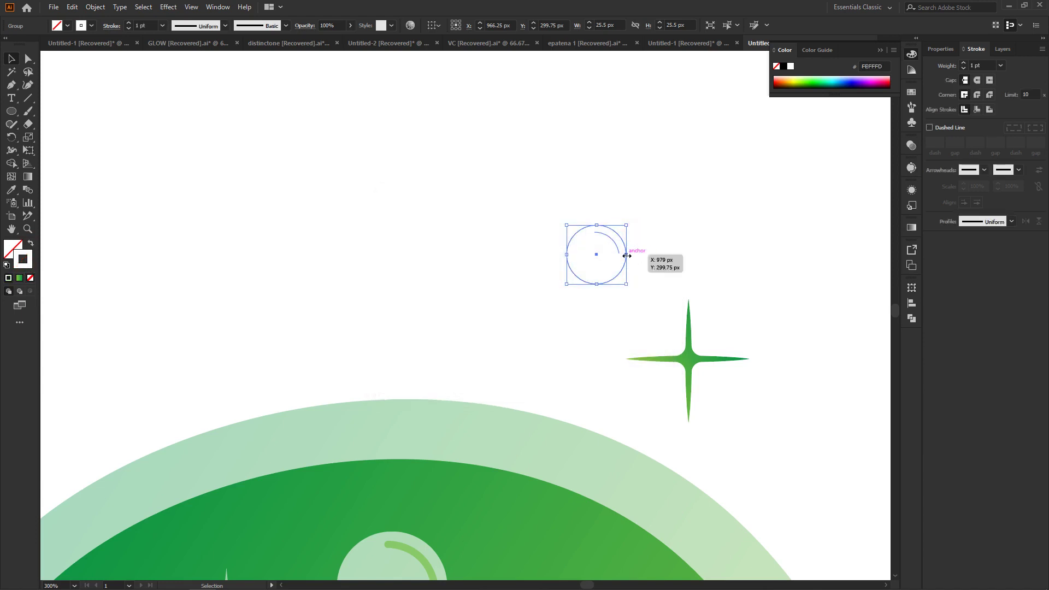
# Step: Give the bubble's outer circle a green gradient fill using Direct Selection
pyautogui.click(740, 273)
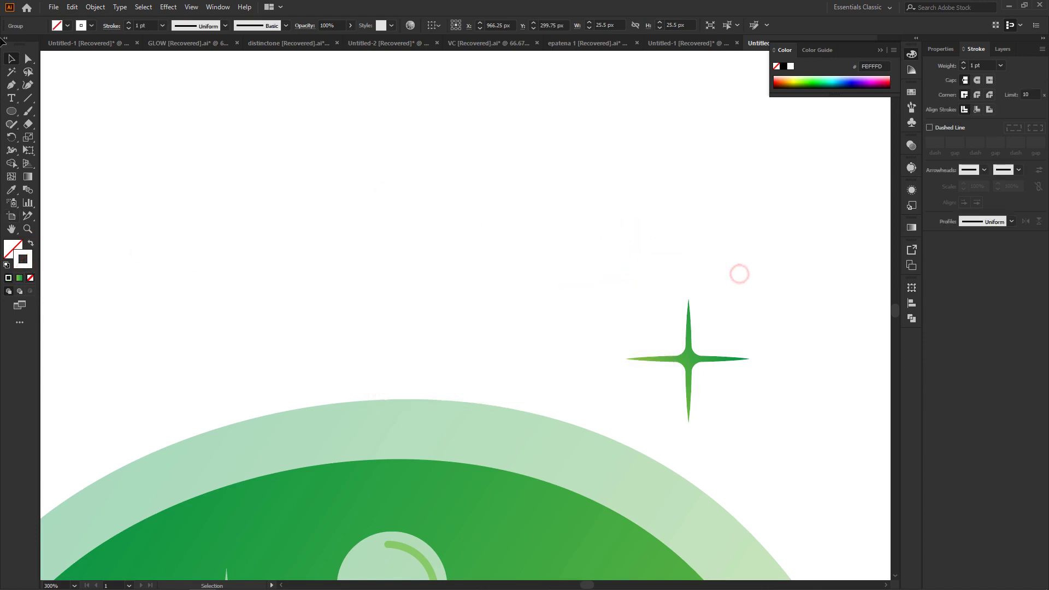
pyautogui.click(26, 57)
pyautogui.click(579, 264)
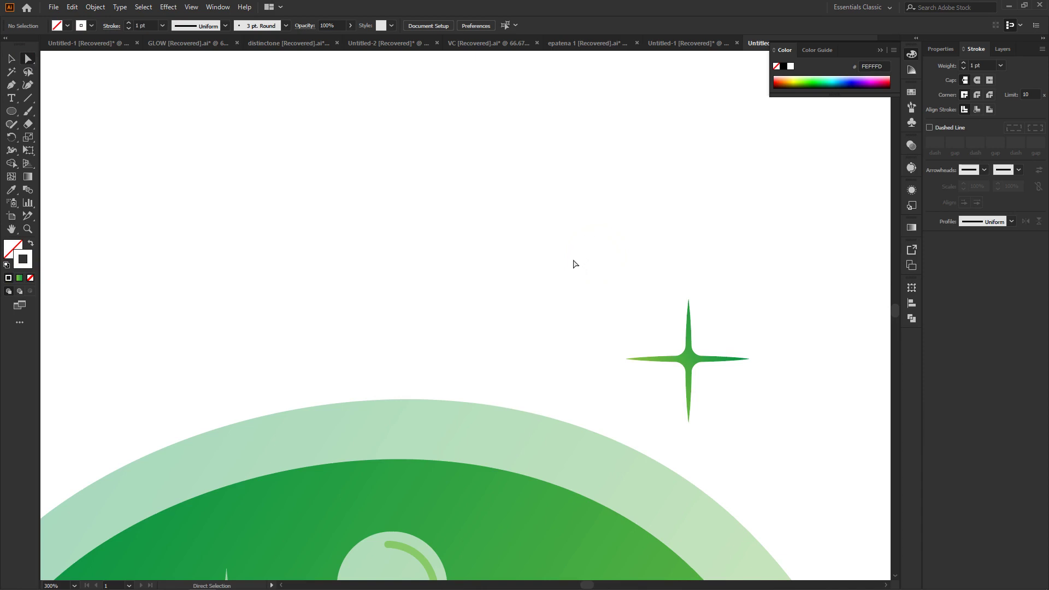
pyautogui.moveTo(551, 200); pyautogui.dragTo(639, 301)
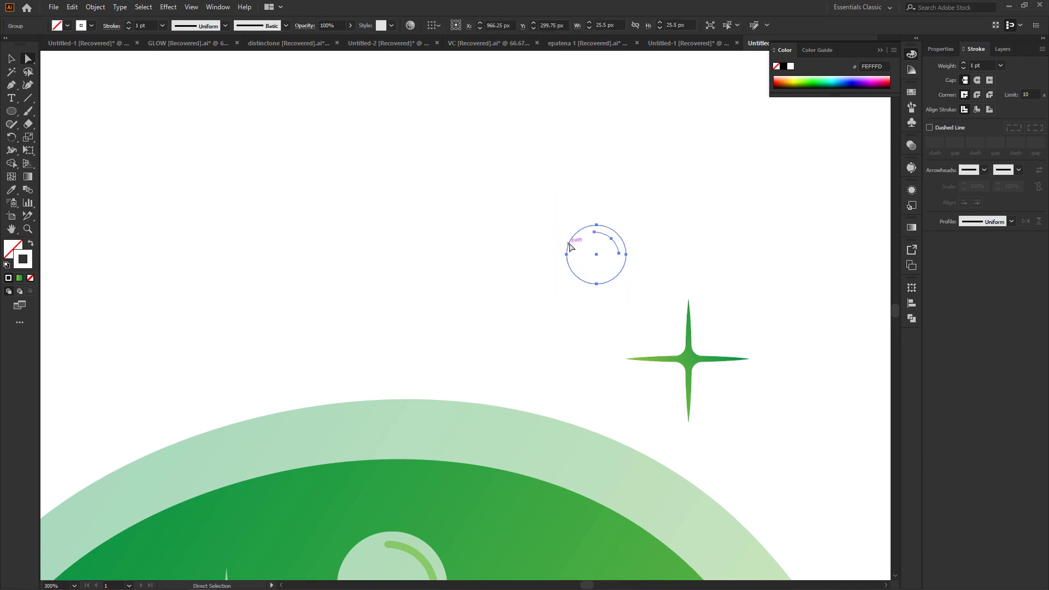
pyautogui.click(569, 247)
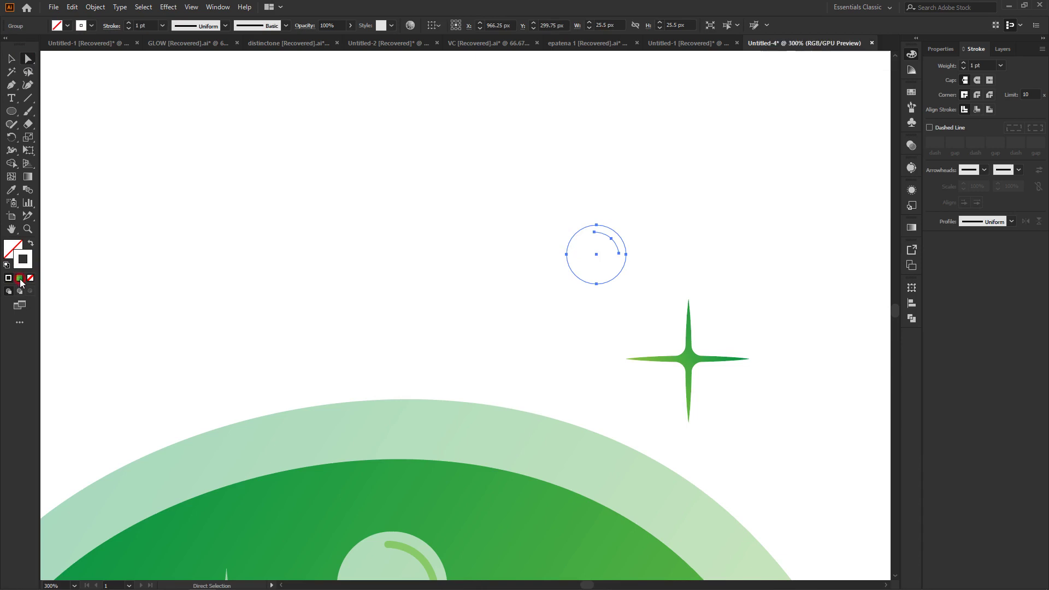
pyautogui.click(20, 278)
pyautogui.click(536, 190)
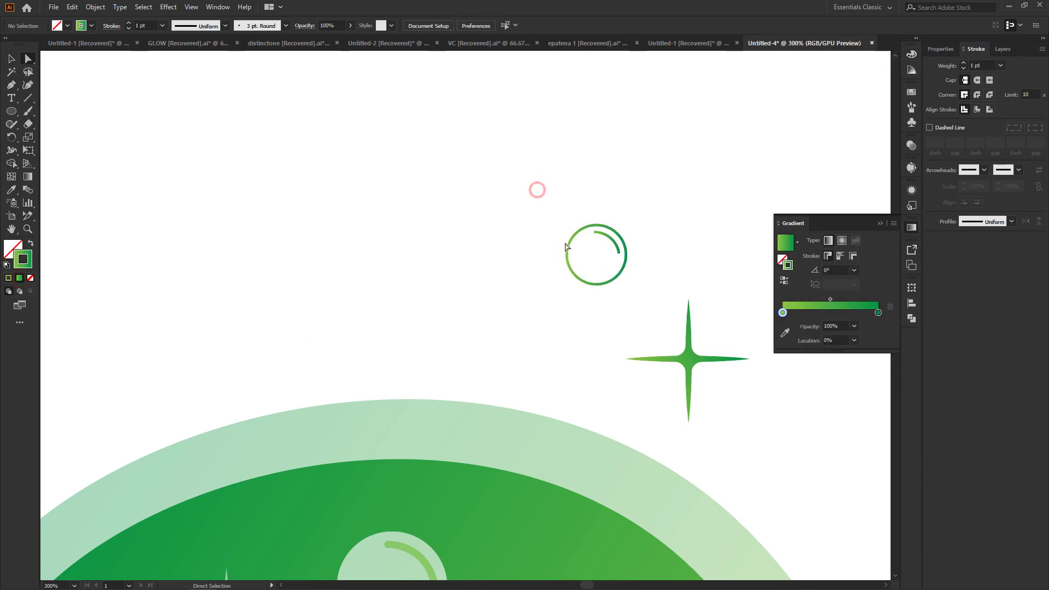
pyautogui.click(567, 254)
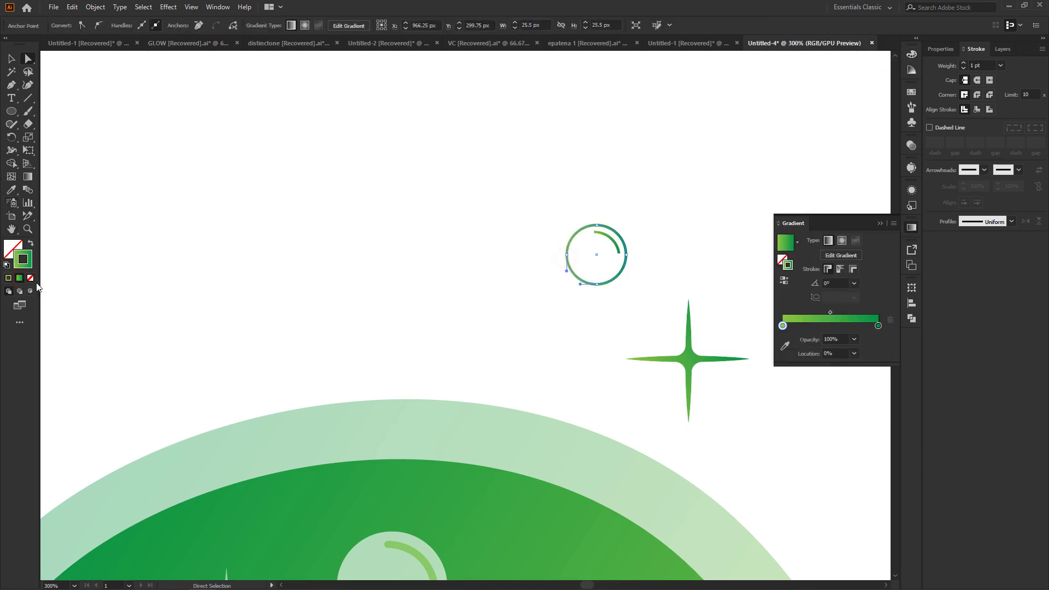
pyautogui.click(31, 243)
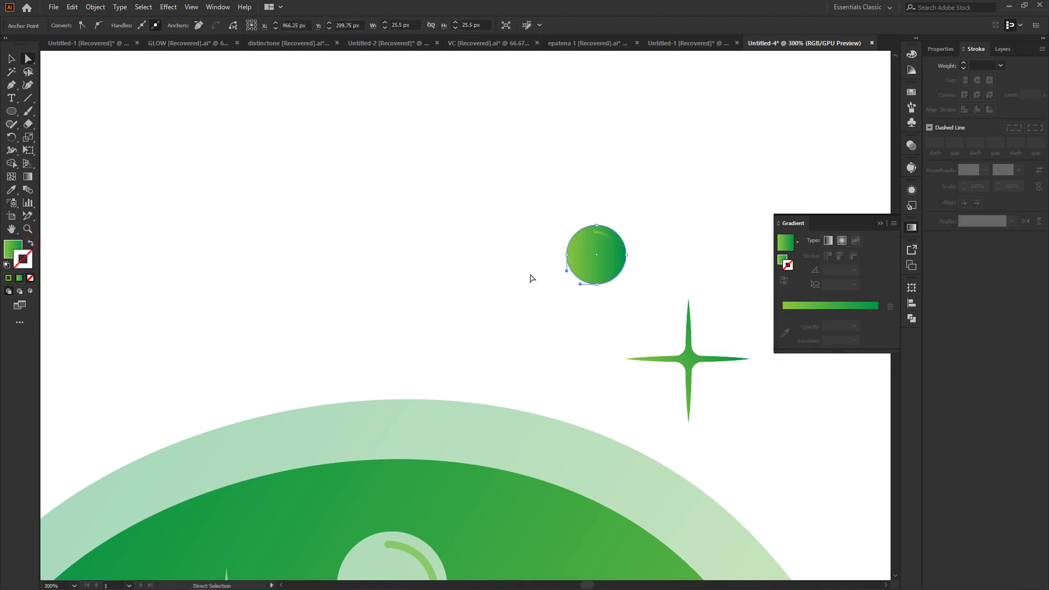
# Step: Make the highlight arc white with round caps, then nudge the bubble lower
pyautogui.click(606, 240)
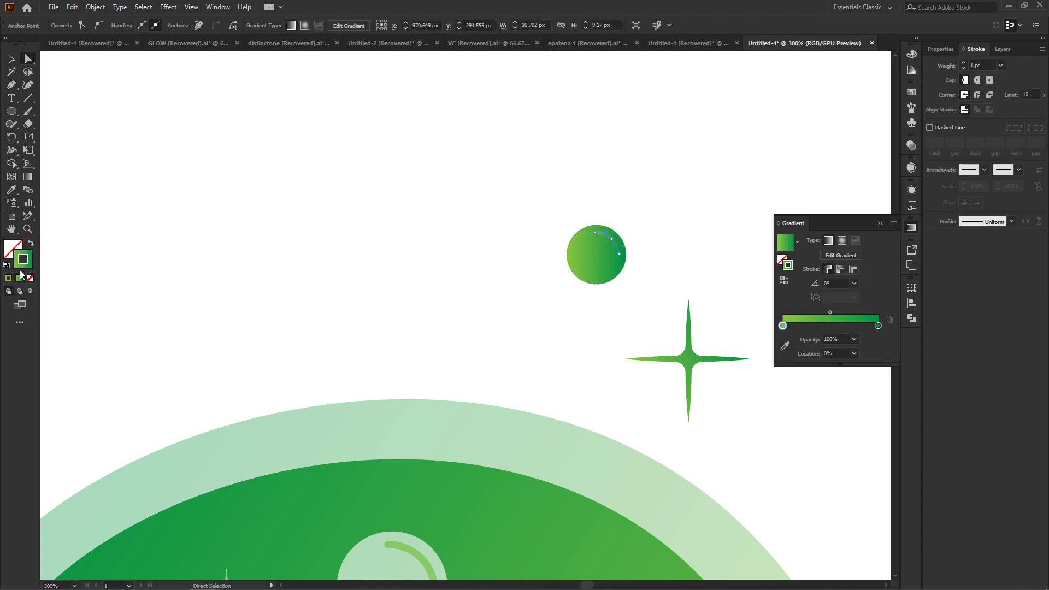
pyautogui.click(9, 277)
pyautogui.doubleClick(28, 260)
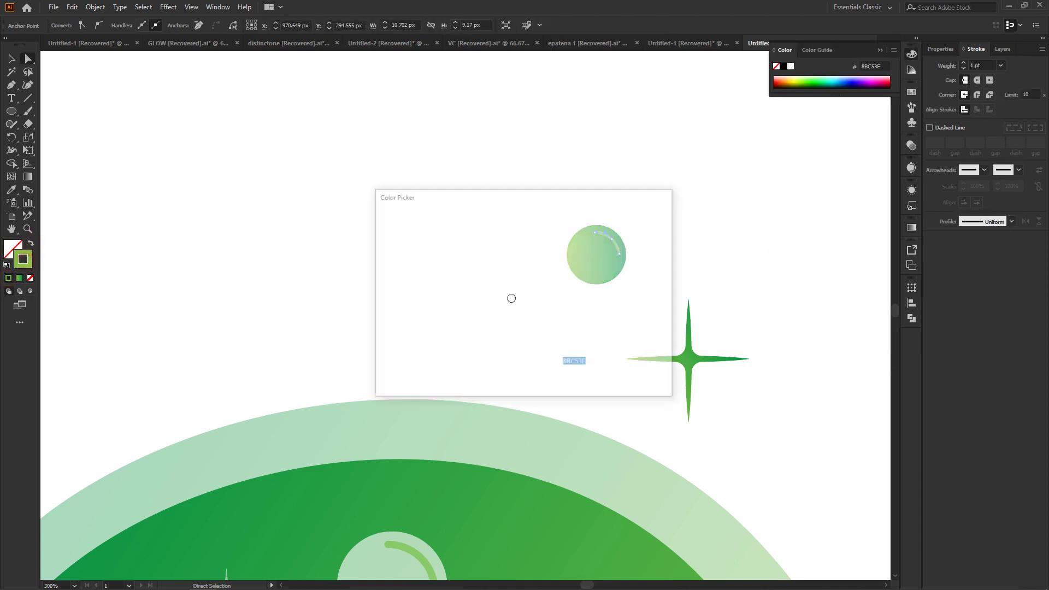
pyautogui.click(374, 215)
pyautogui.click(622, 229)
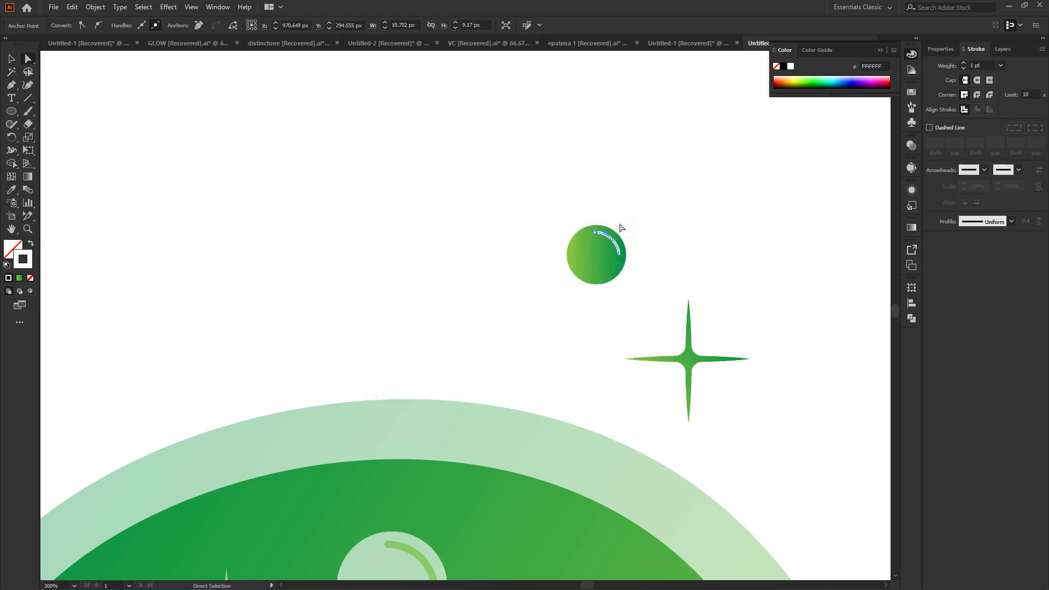
pyautogui.click(977, 80)
pyautogui.click(616, 180)
pyautogui.moveTo(544, 224)
pyautogui.mouseDown()
pyautogui.moveTo(641, 293)
pyautogui.moveTo(591, 280)
pyautogui.moveTo(534, 344)
pyautogui.mouseUp()
# Step: Enlarge the gradient bubble and Alt-drag a smaller copy further left along the blob
pyautogui.hotkey('ctrl', '-')
pyautogui.hotkey('ctrl', '-')
pyautogui.hotkey('ctrl', '-')
pyautogui.hotkey('ctrl', '-')
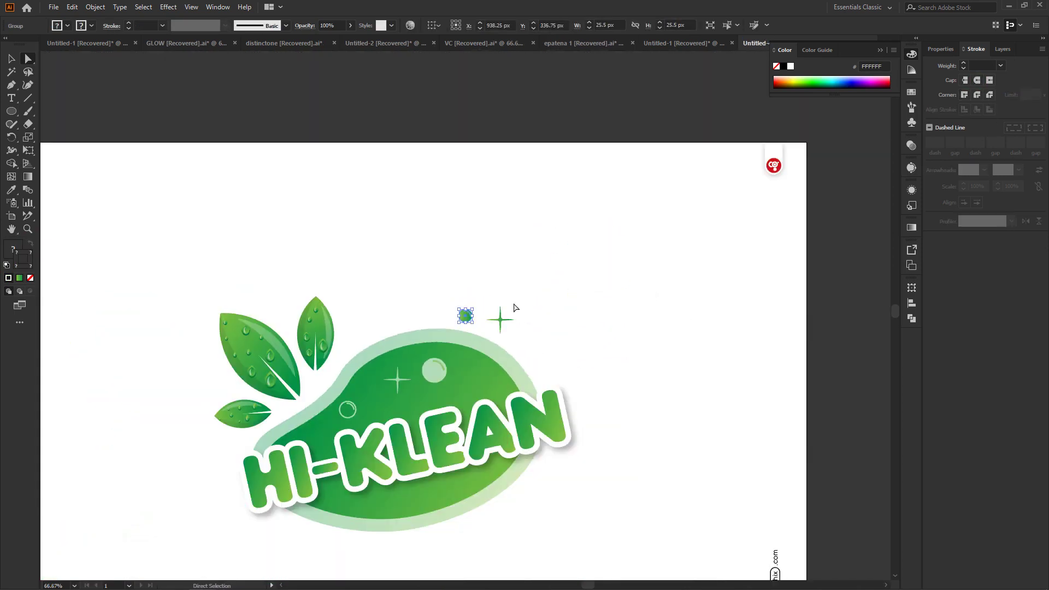
pyautogui.click(11, 60)
pyautogui.moveTo(473, 309)
pyautogui.mouseDown()
pyautogui.moveTo(480, 302)
pyautogui.moveTo(473, 315)
pyautogui.moveTo(403, 329)
pyautogui.mouseUp()
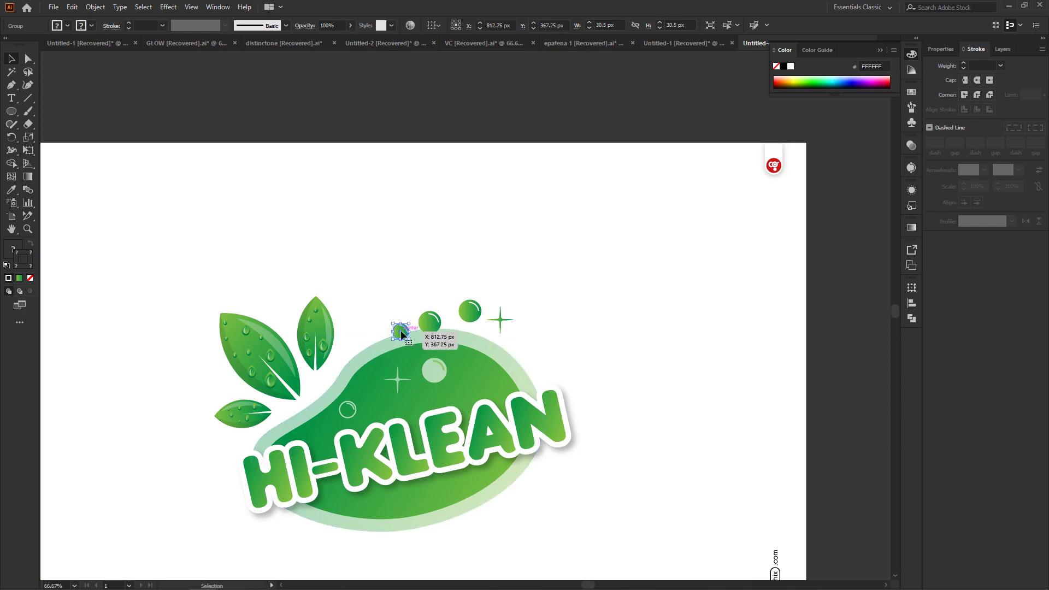
pyautogui.moveTo(401, 331); pyautogui.dragTo(464, 334)
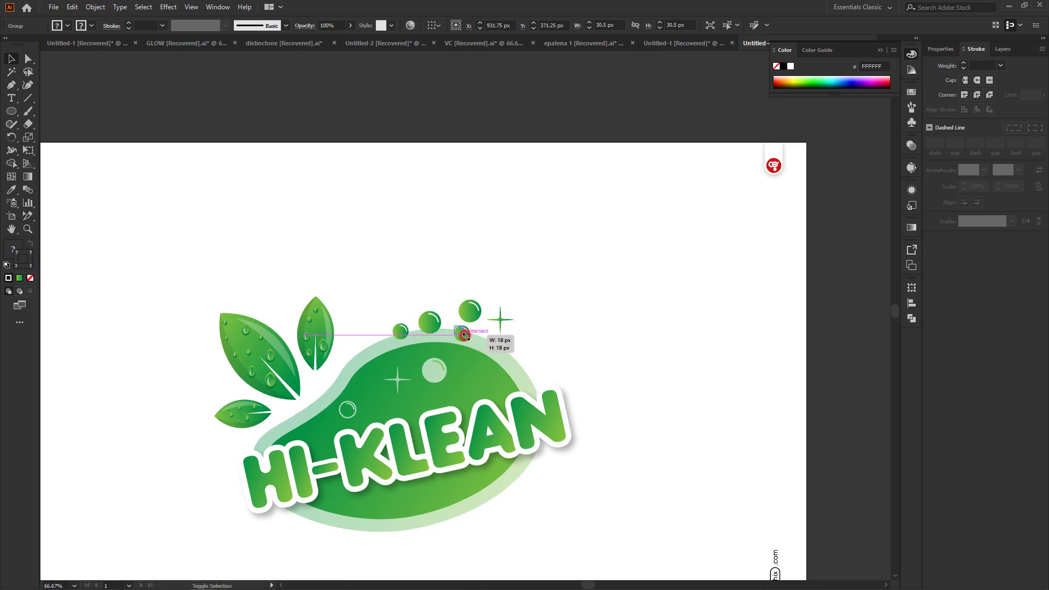
pyautogui.moveTo(463, 335); pyautogui.dragTo(464, 334)
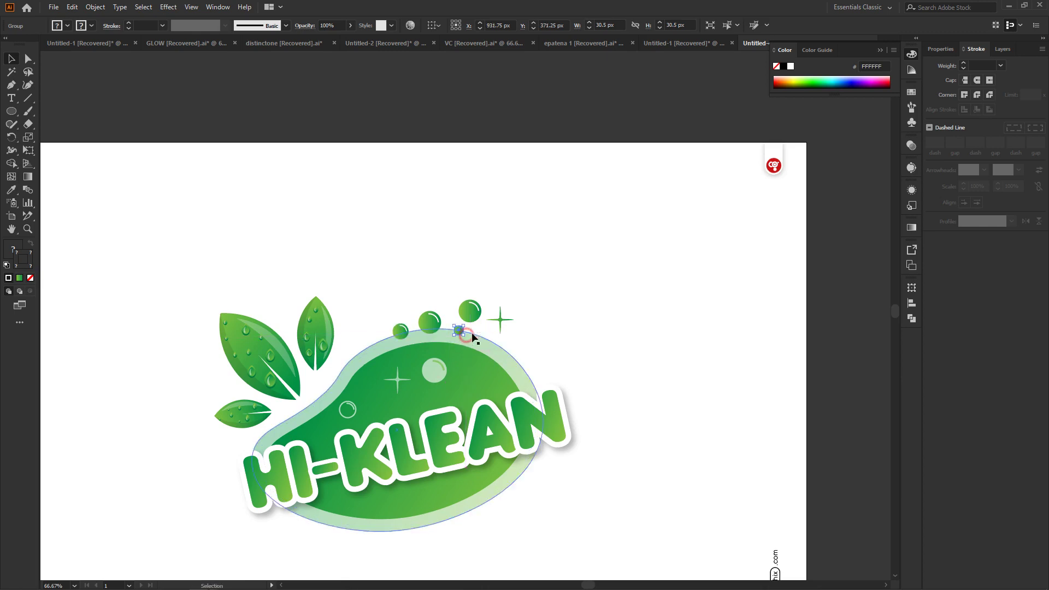
pyautogui.click(531, 243)
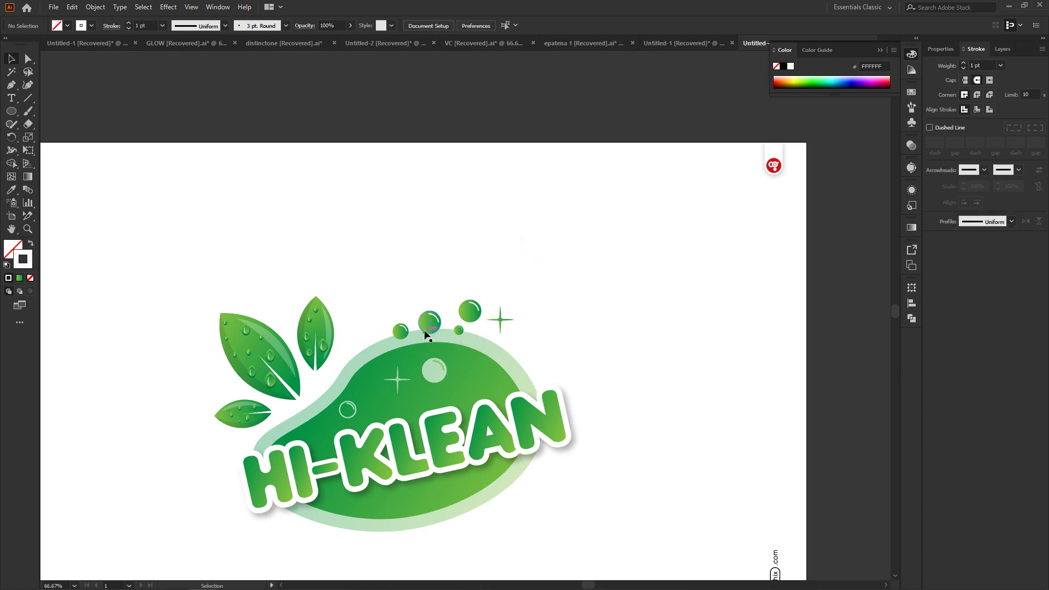
# Step: Give the middle bubble a 3 pt white outline
pyautogui.hotkey('ctrl', '+')
pyautogui.hotkey('ctrl', '+')
pyautogui.hotkey('ctrl', '+')
pyautogui.hotkey('ctrl', '+')
pyautogui.click(279, 343)
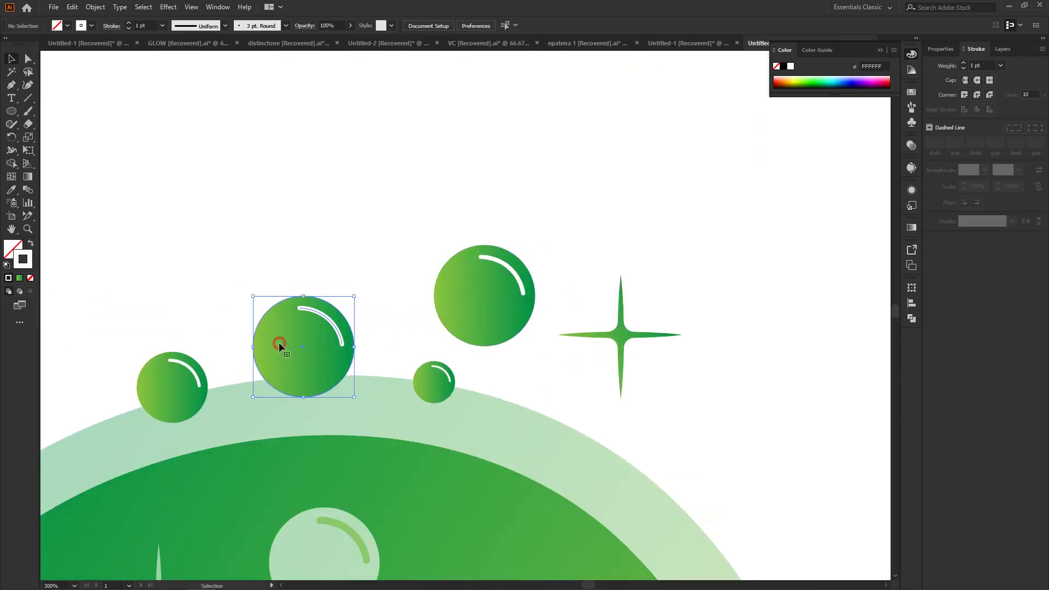
pyautogui.click(296, 200)
pyautogui.click(28, 59)
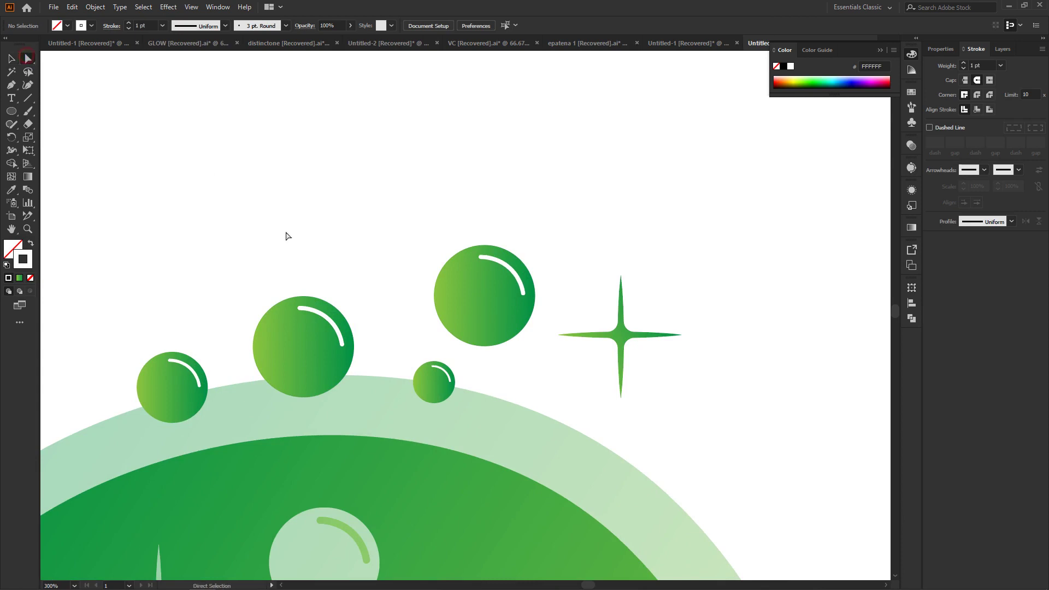
pyautogui.click(254, 348)
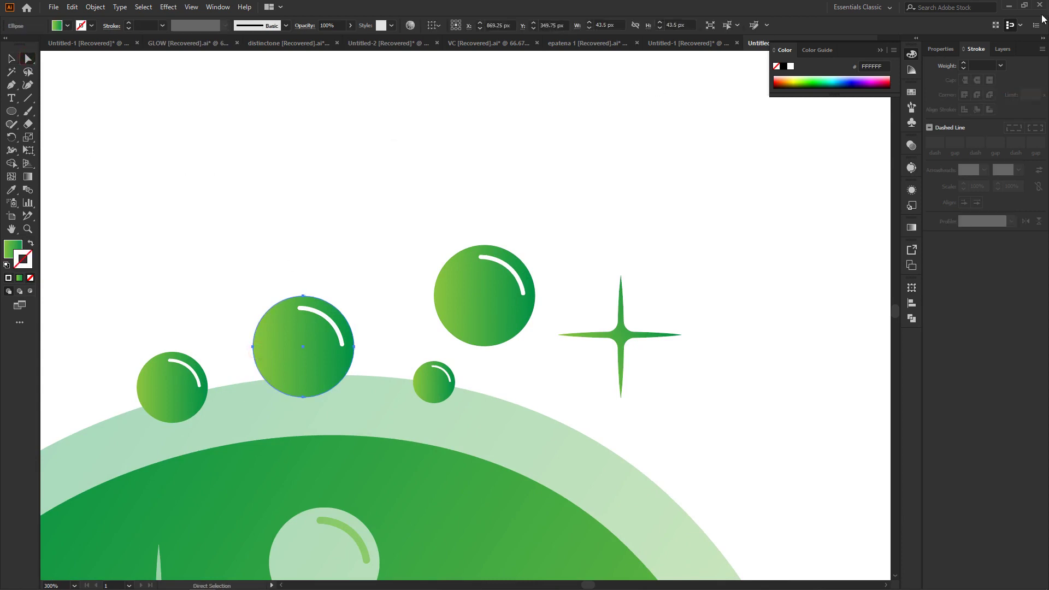
pyautogui.write('4')
pyautogui.press('Return')
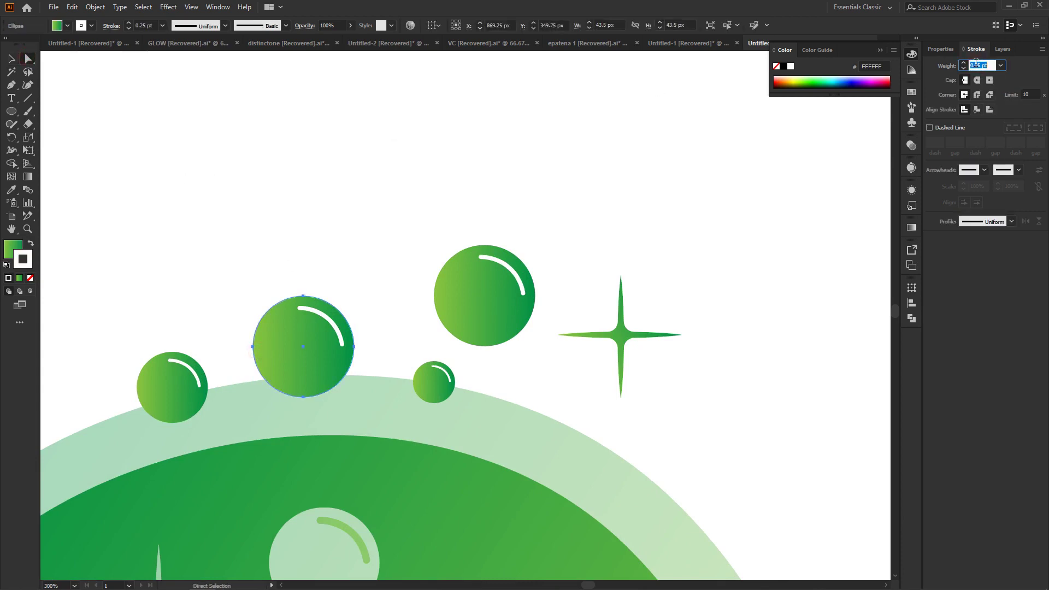
pyautogui.press('Down')
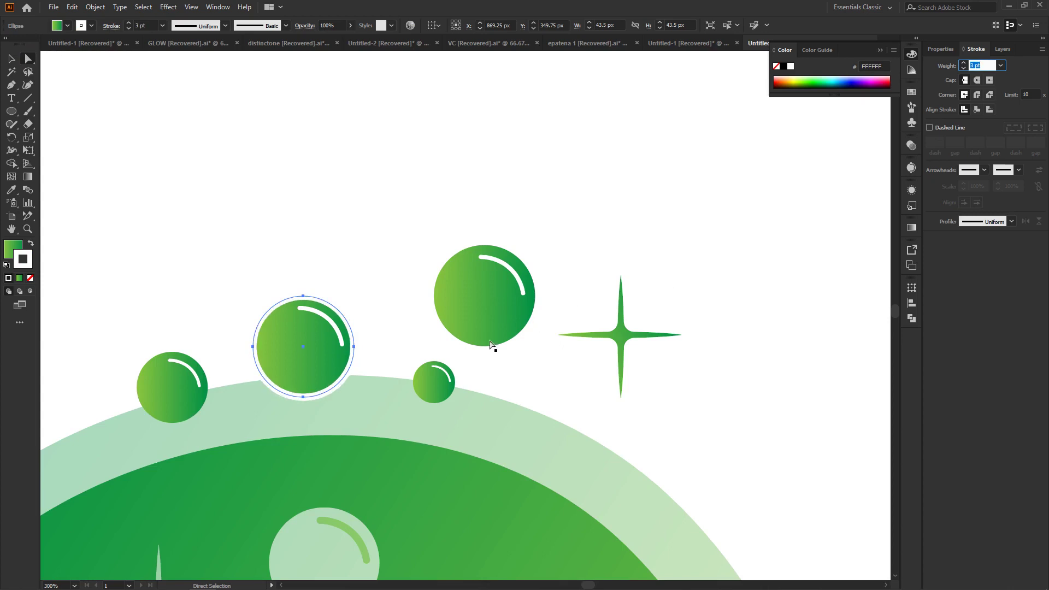
# Step: Give the small left bubble a 2 pt white outline
pyautogui.click(179, 382)
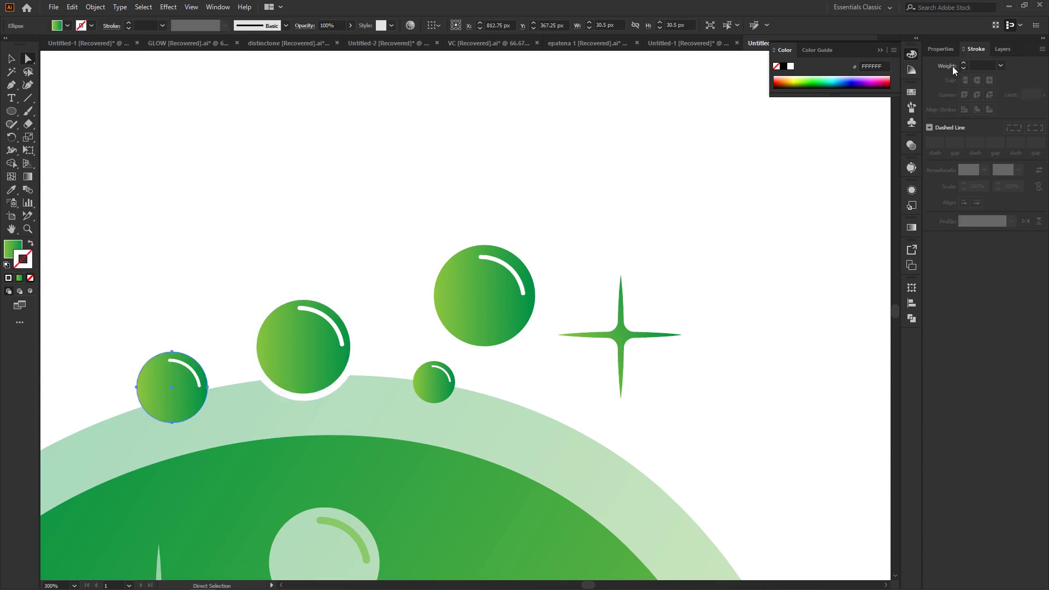
pyautogui.click(978, 65)
pyautogui.write('3')
pyautogui.press('Return')
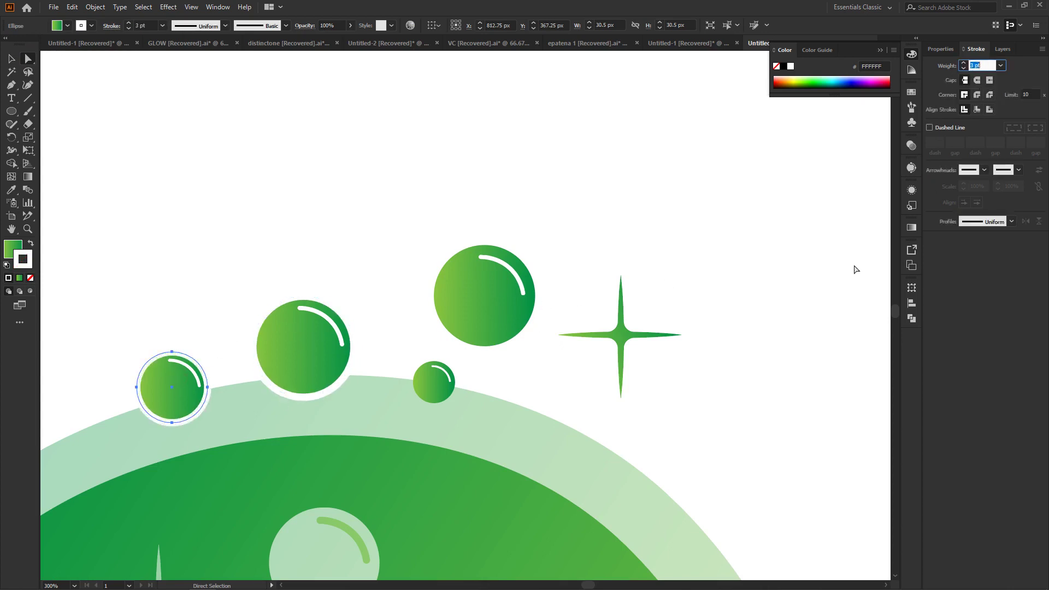
pyautogui.press('Down')
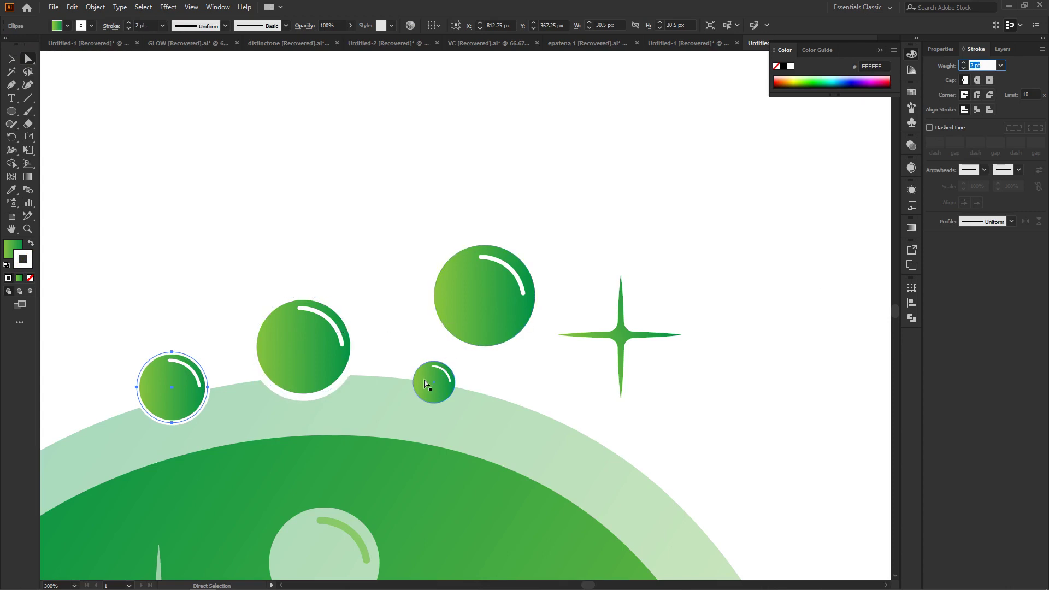
# Step: Give the small right bubble a 2 pt white outline
pyautogui.click(426, 384)
pyautogui.click(980, 66)
pyautogui.write('1')
pyautogui.press('Return')
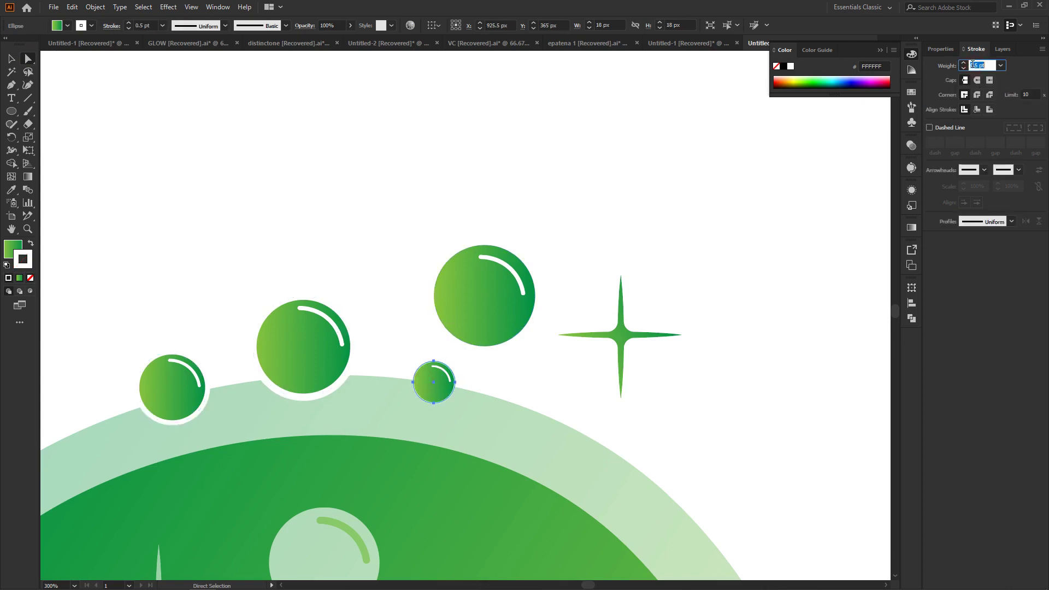
pyautogui.press('Up')
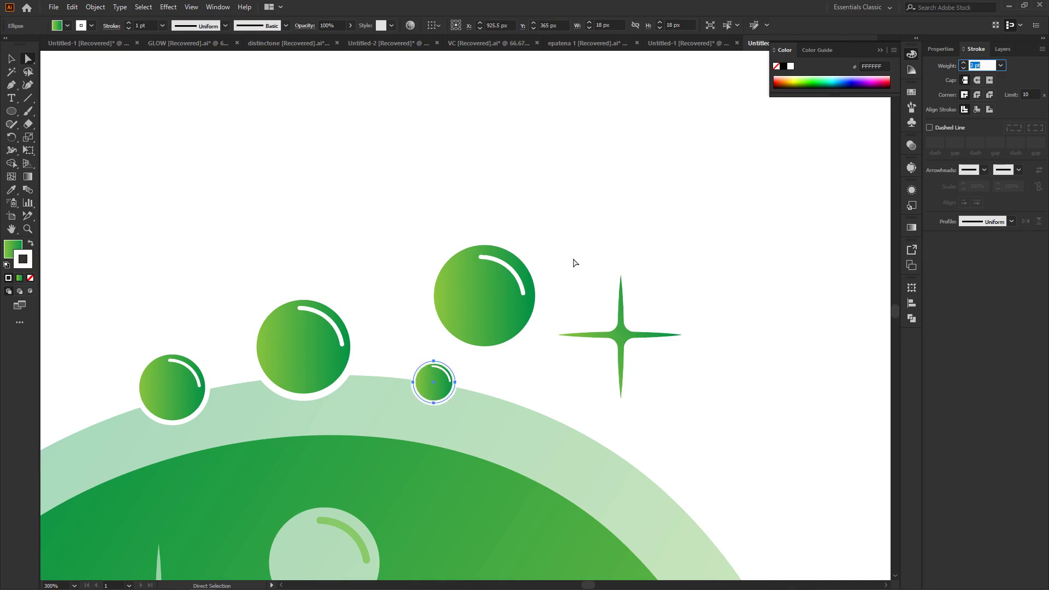
pyautogui.click(593, 238)
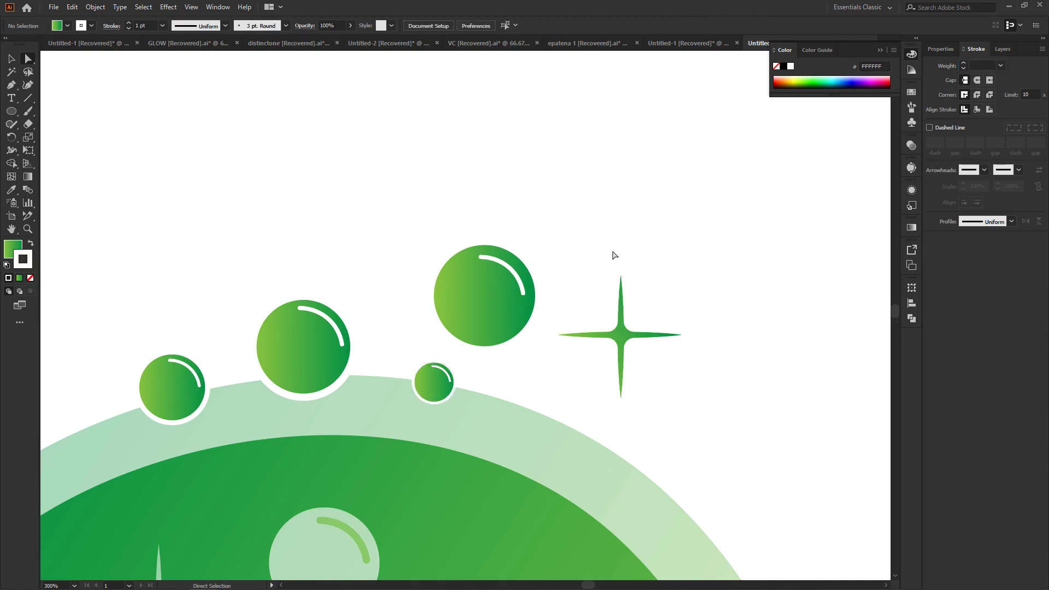
pyautogui.hotkey('ctrl', '-')
pyautogui.hotkey('ctrl', '-')
pyautogui.hotkey('ctrl', '-')
pyautogui.hotkey('ctrl', '-')
pyautogui.hotkey('ctrl', '-')
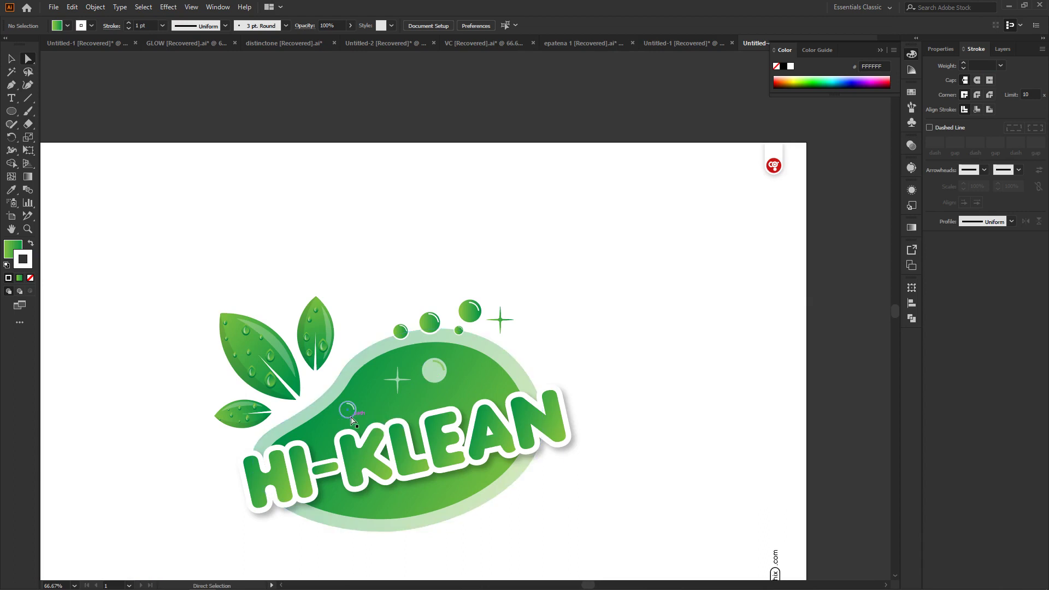
# Step: Add an enlarged copy of the ring bubble to the right inside the blob
pyautogui.moveTo(349, 416); pyautogui.dragTo(422, 409)
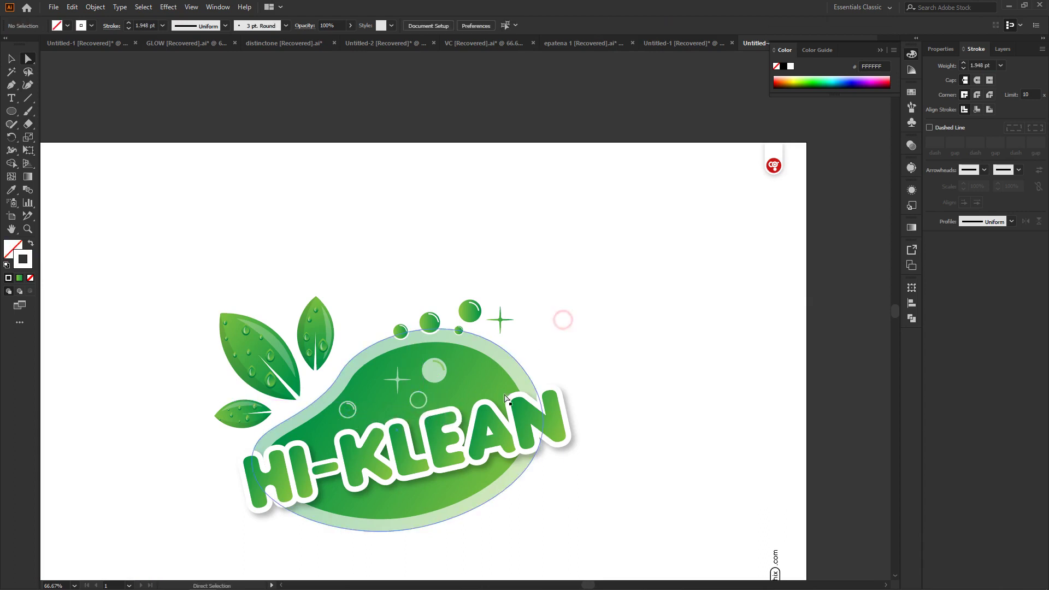
pyautogui.hotkey('ctrl', 'z')
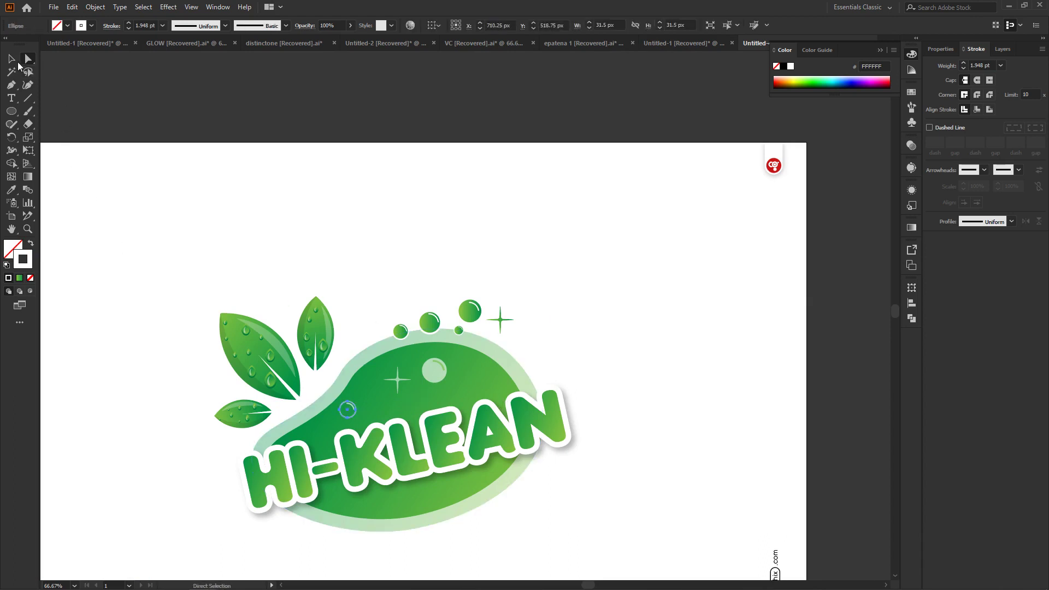
pyautogui.click(12, 58)
pyautogui.click(302, 262)
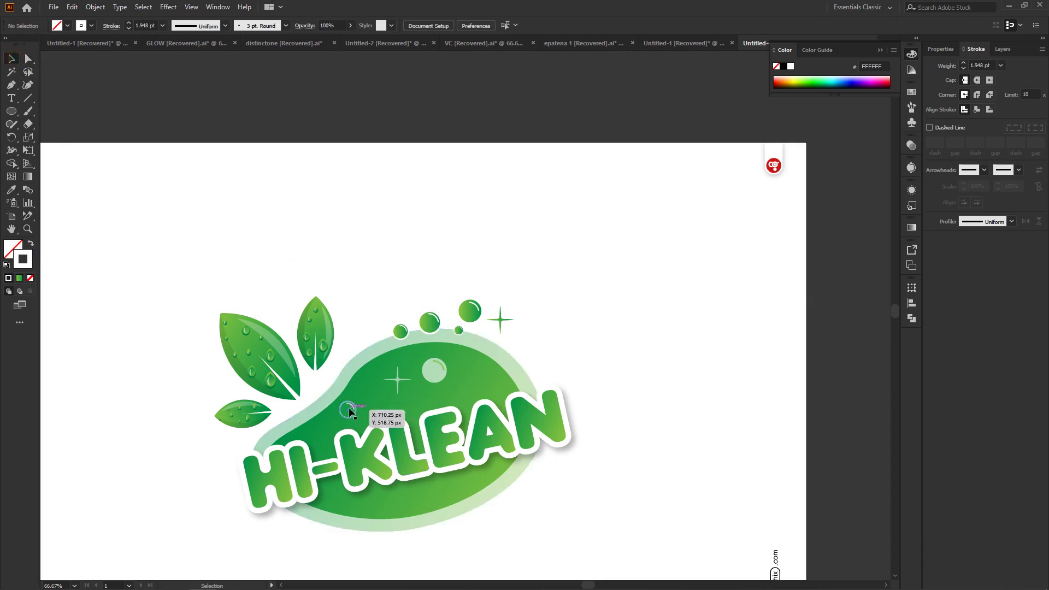
pyautogui.moveTo(350, 408)
pyautogui.mouseDown()
pyautogui.moveTo(424, 397)
pyautogui.moveTo(375, 413)
pyautogui.mouseUp()
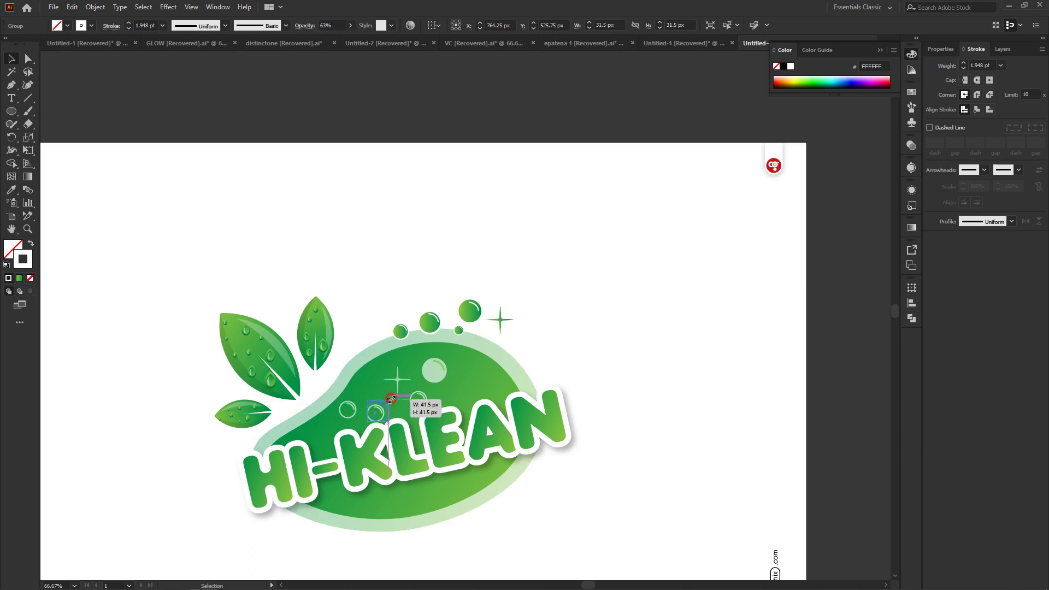
pyautogui.moveTo(385, 406)
pyautogui.mouseDown()
pyautogui.moveTo(391, 399)
pyautogui.moveTo(381, 417)
pyautogui.moveTo(393, 409)
pyautogui.mouseUp()
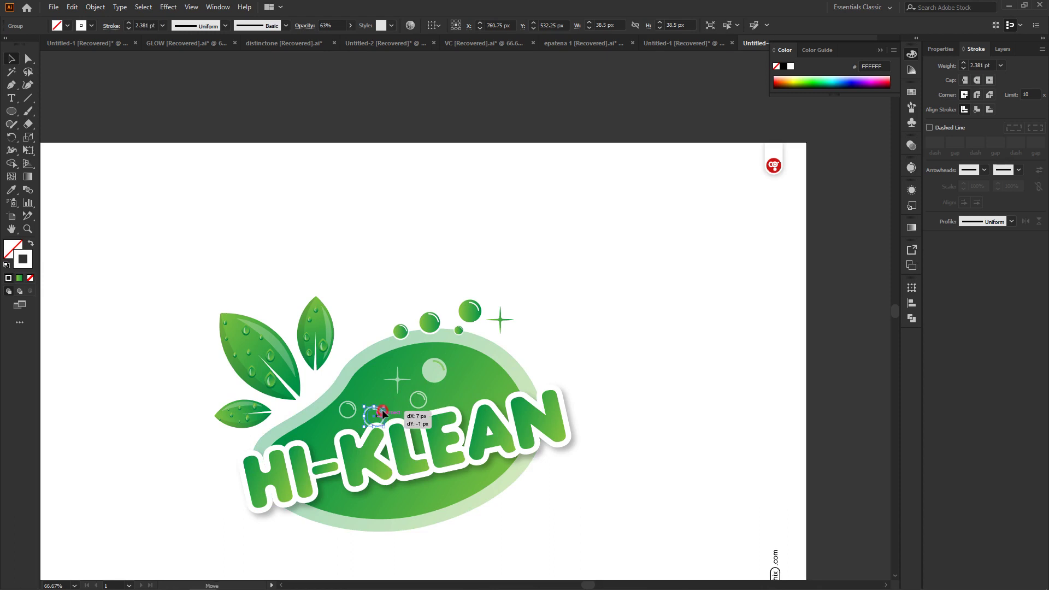
pyautogui.click(555, 308)
# Step: Place two more ring bubble copies in the blob, one shrunk to 31.5 px
pyautogui.moveTo(431, 385)
pyautogui.mouseDown()
pyautogui.moveTo(436, 371)
pyautogui.moveTo(482, 382)
pyautogui.moveTo(508, 360)
pyautogui.mouseUp()
pyautogui.click(634, 309)
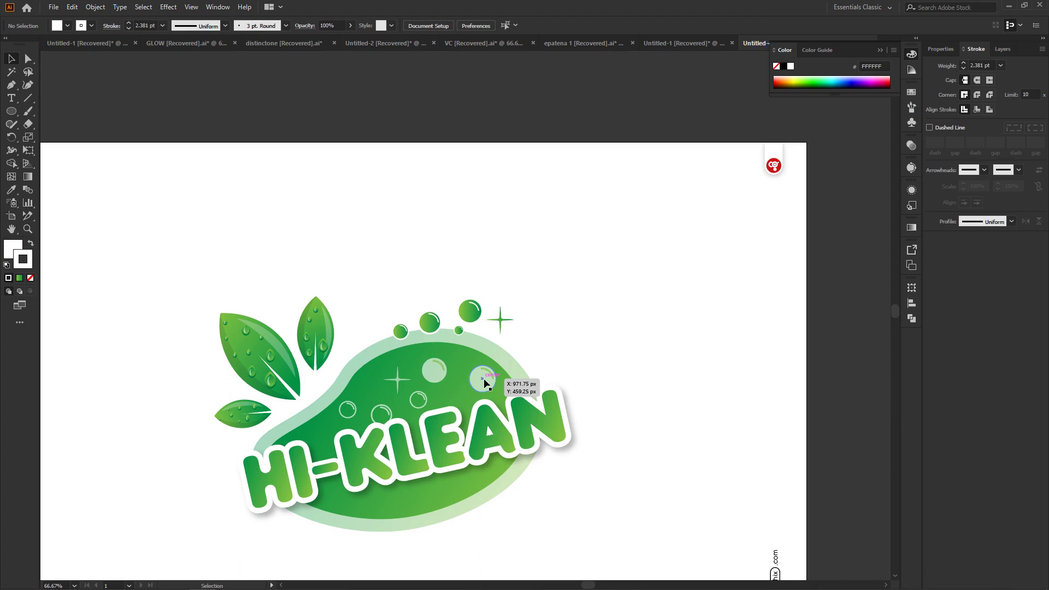
pyautogui.moveTo(484, 382); pyautogui.dragTo(433, 375)
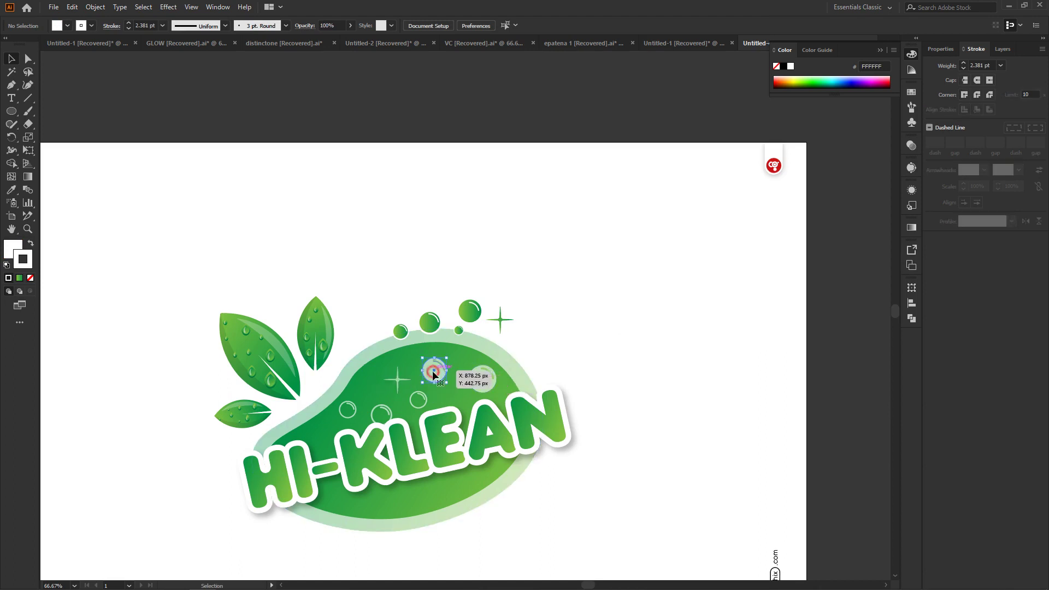
pyautogui.moveTo(446, 358); pyautogui.dragTo(411, 357)
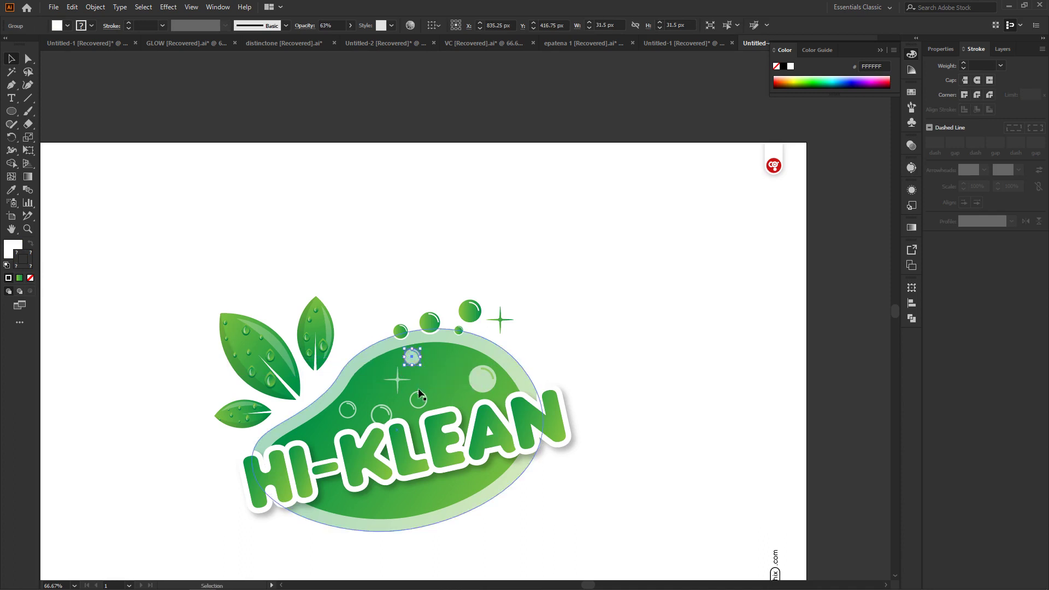
pyautogui.moveTo(419, 395)
pyautogui.mouseDown()
pyautogui.moveTo(445, 377)
pyautogui.moveTo(454, 386)
pyautogui.mouseUp()
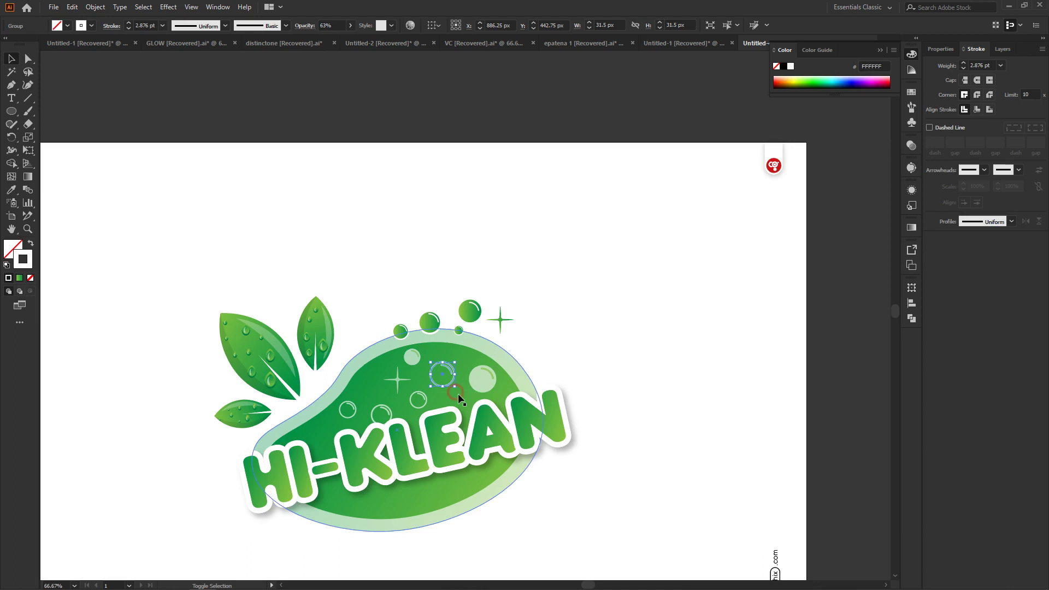
pyautogui.click(542, 315)
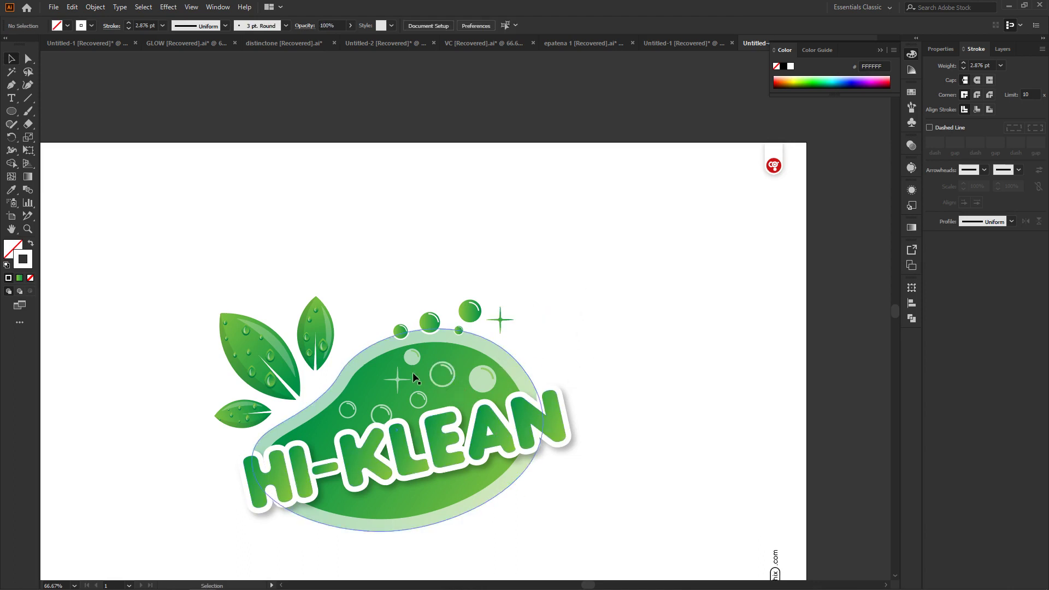
# Step: Add a sparkle copy scaled to about 27 px and tilted about 14°
pyautogui.moveTo(397, 383)
pyautogui.mouseDown()
pyautogui.moveTo(471, 384)
pyautogui.moveTo(457, 397)
pyautogui.mouseUp()
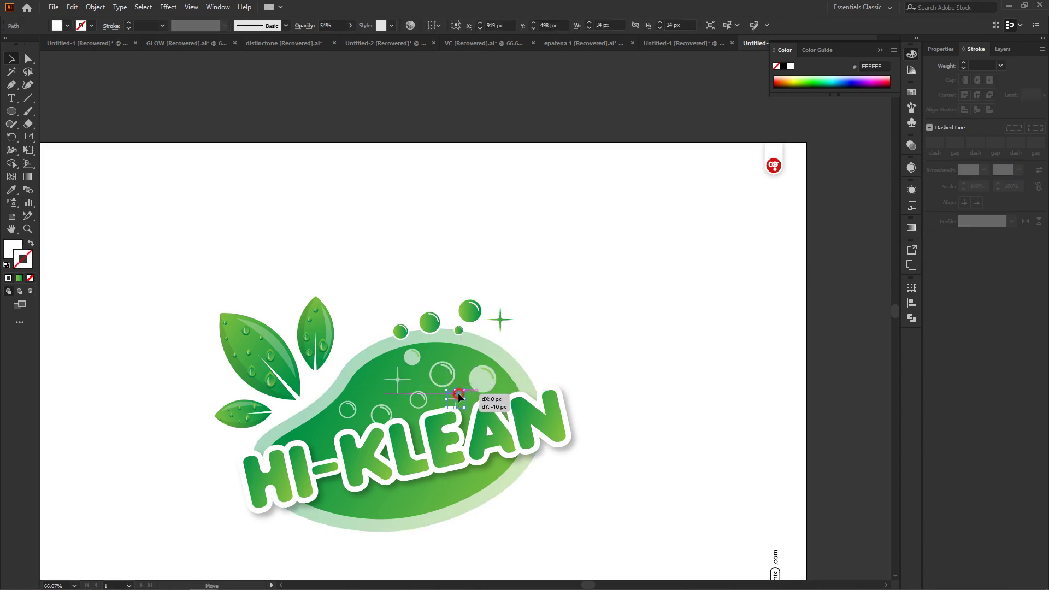
pyautogui.moveTo(457, 398); pyautogui.dragTo(459, 394)
pyautogui.click(589, 320)
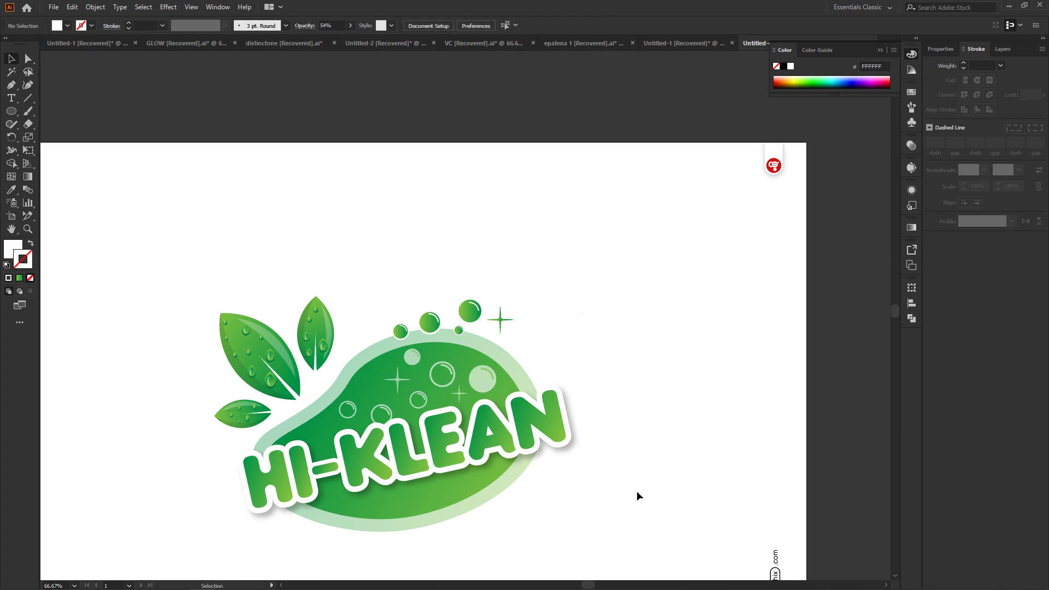
pyautogui.click(459, 394)
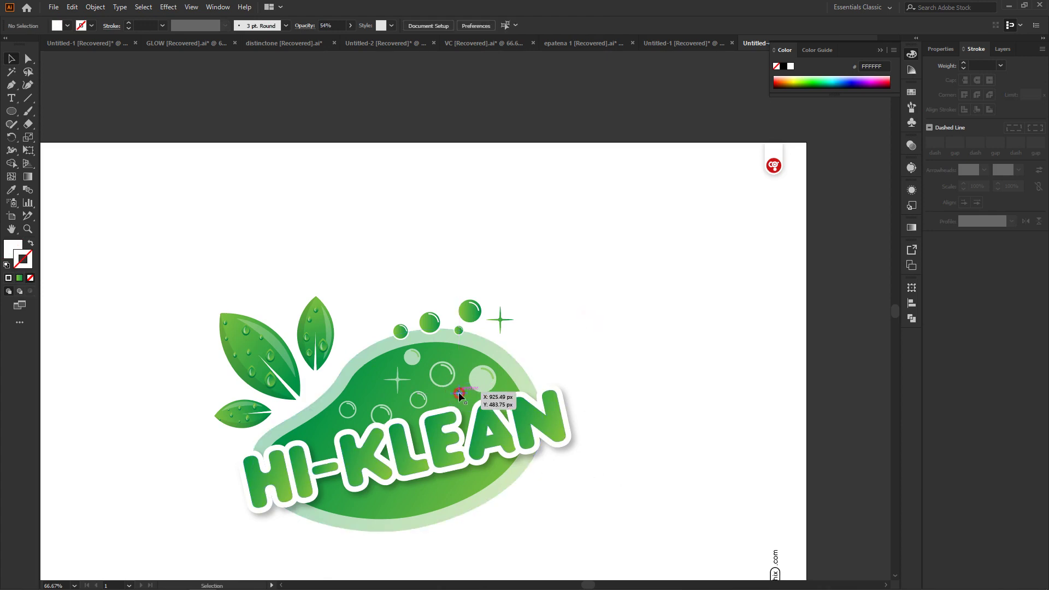
pyautogui.moveTo(468, 387); pyautogui.dragTo(468, 389)
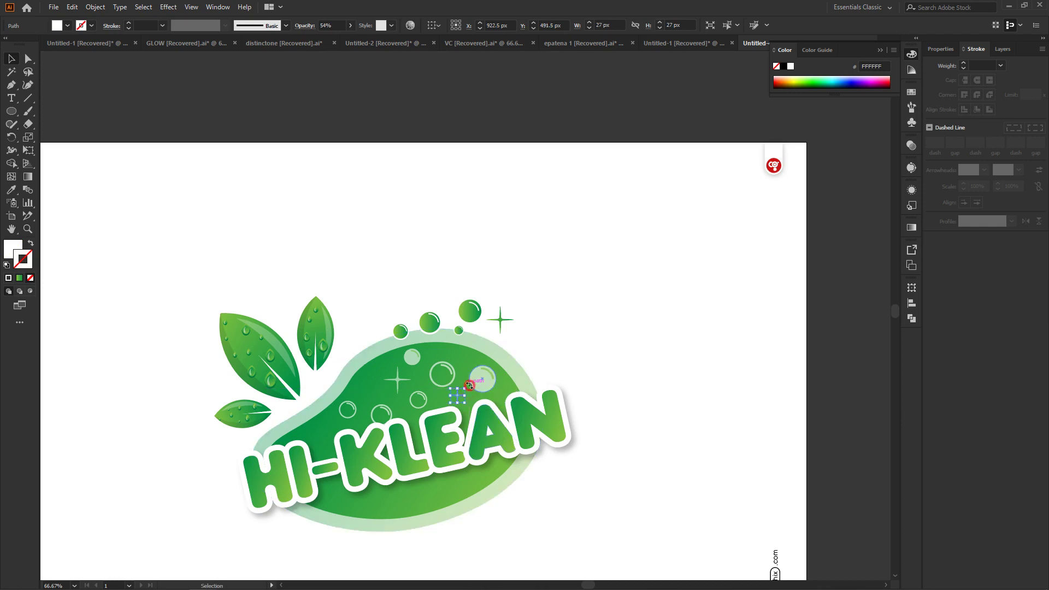
pyautogui.moveTo(468, 383); pyautogui.dragTo(470, 382)
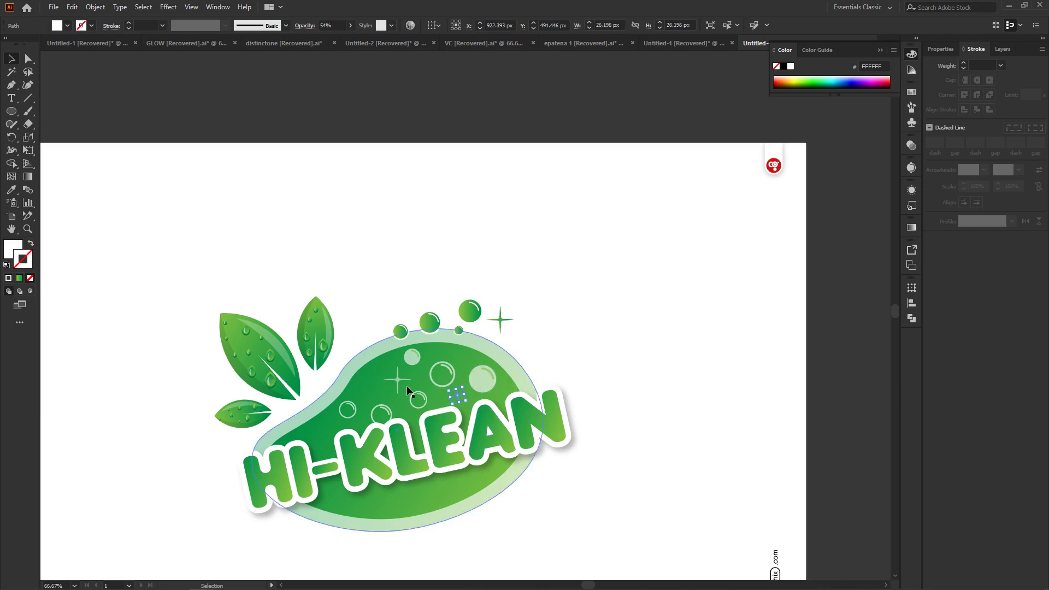
pyautogui.click(642, 308)
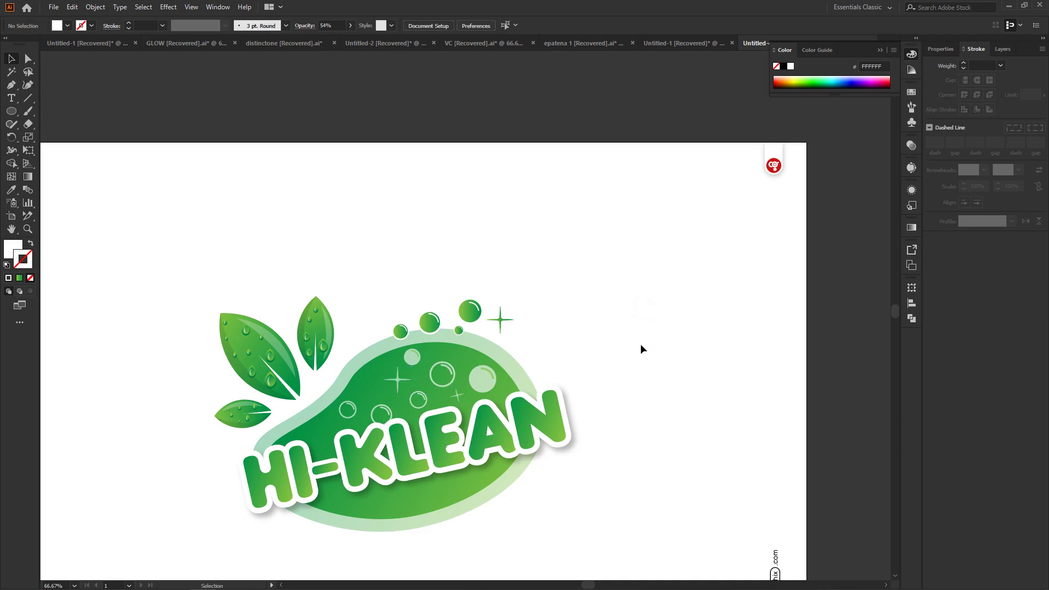
# Step: Alt-drag a copy of the green blob to the right of the logo
pyautogui.hotkey('ctrl', '-')
pyautogui.hotkey('ctrl', '-')
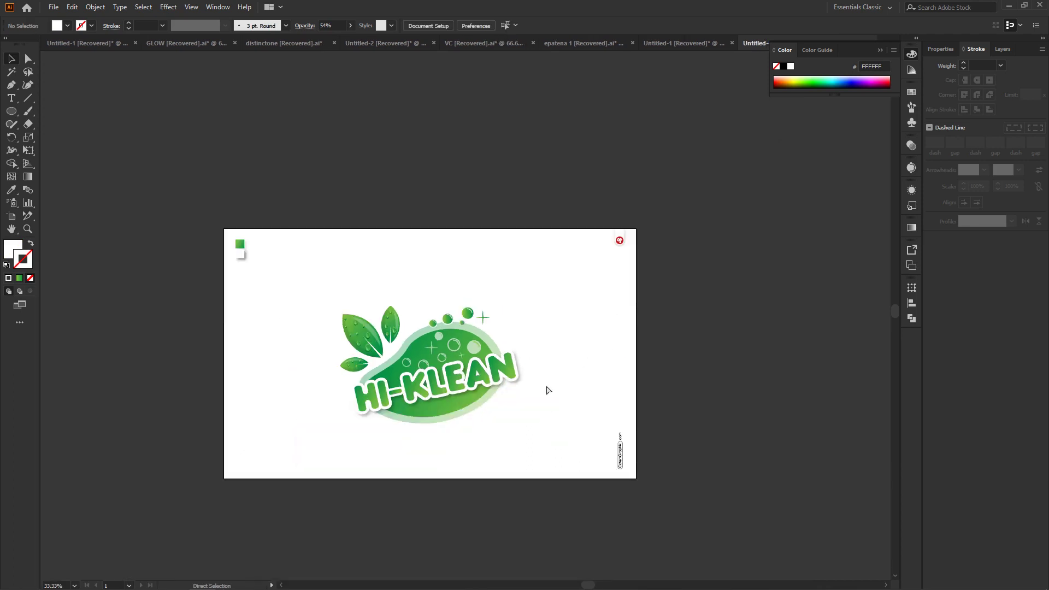
pyautogui.press('v')
pyautogui.click(438, 423)
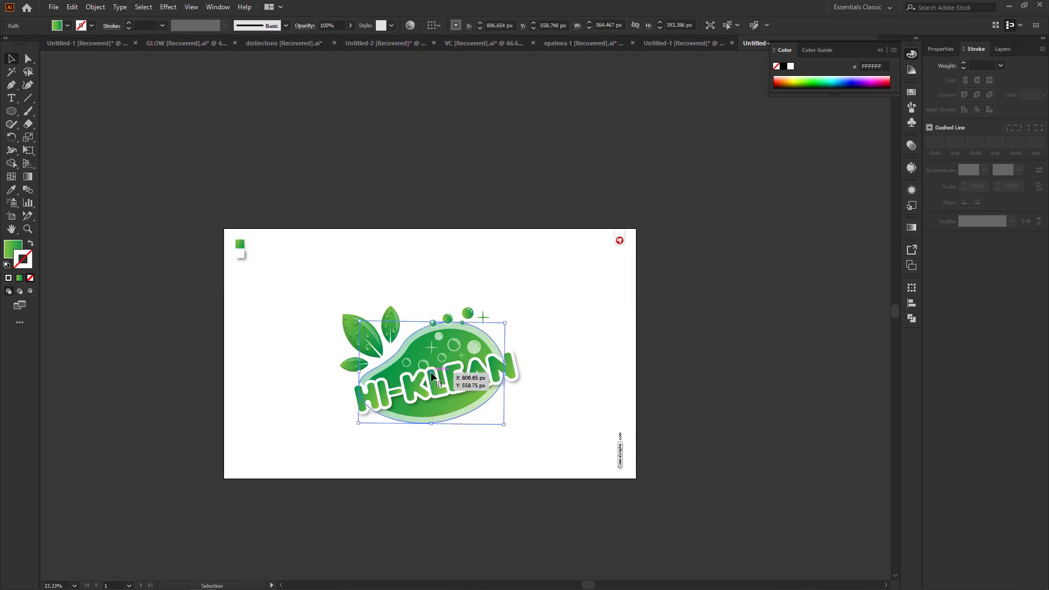
pyautogui.moveTo(432, 373); pyautogui.dragTo(584, 321)
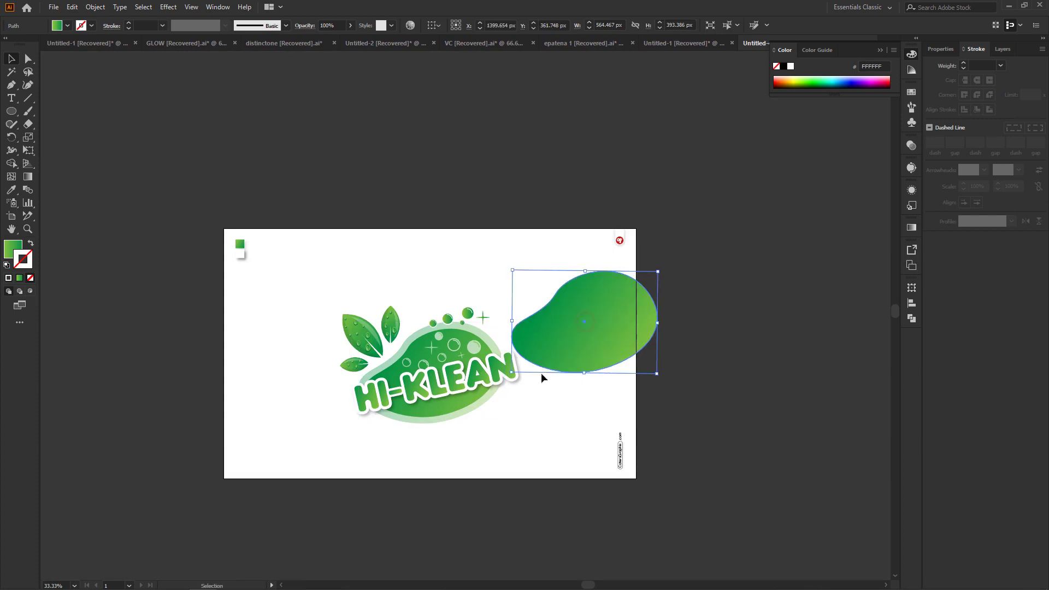
# Step: Turn the blob copy into an empty Type on a Path outline
pyautogui.click(12, 98)
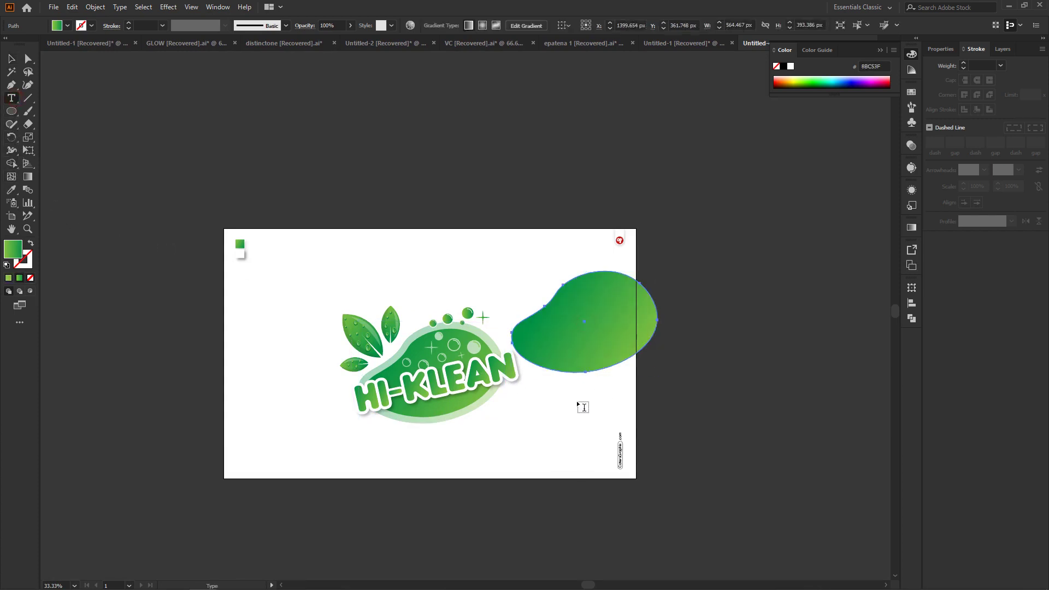
pyautogui.moveTo(8, 102); pyautogui.dragTo(45, 125)
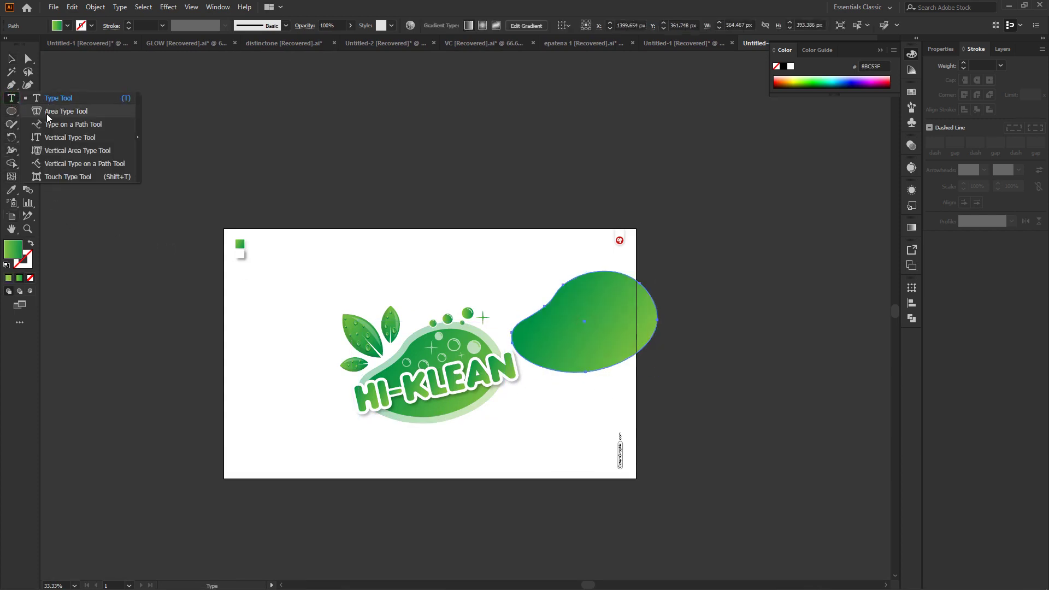
pyautogui.click(535, 364)
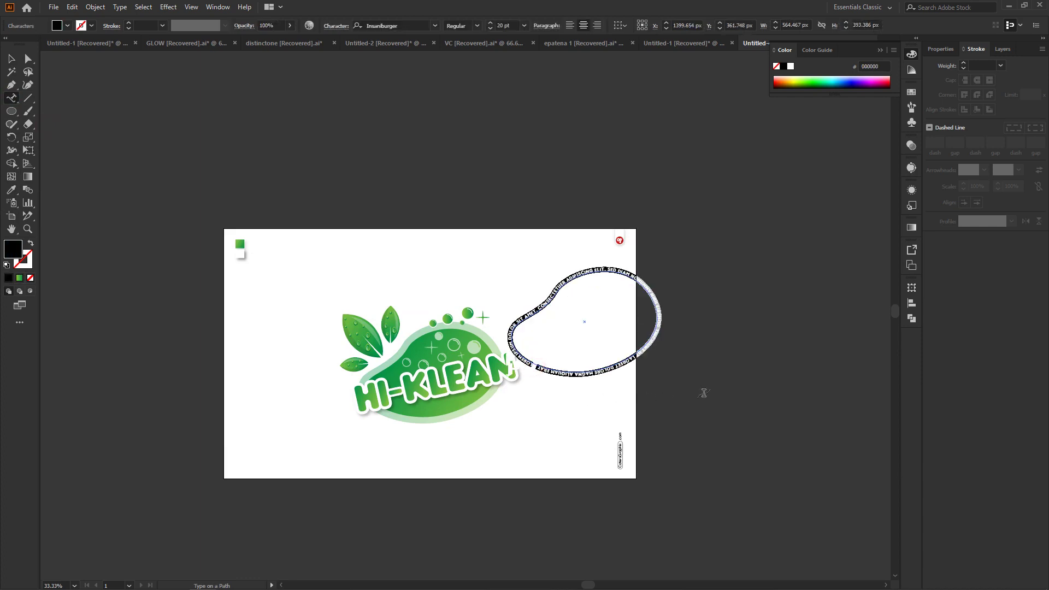
pyautogui.press('BackSpace')
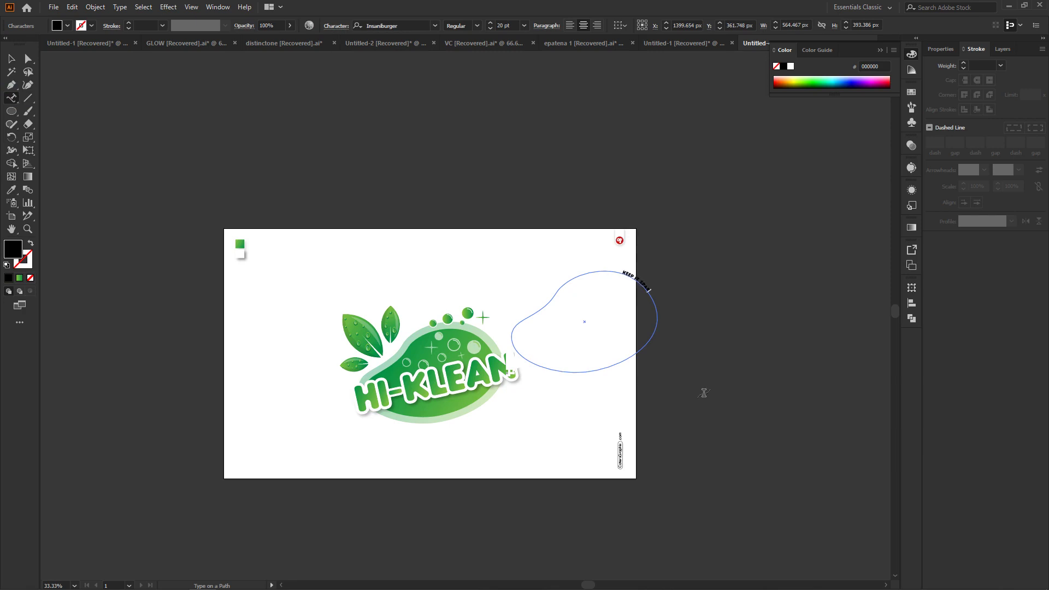
# Step: Finish the path text as 'Keep it sparkling & fresh', removing the mistyped 'AND', and exit editing
pyautogui.write('A')
pyautogui.write('ND')
pyautogui.press('BackSpace')
pyautogui.press('BackSpace')
pyautogui.write('& FRE')
pyautogui.press('Escape')
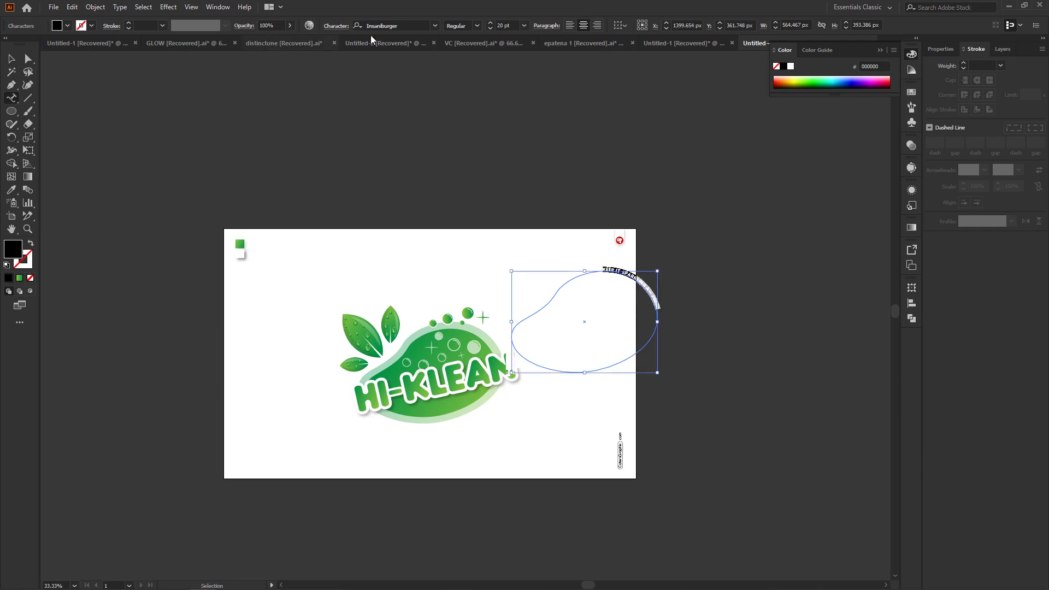
pyautogui.click(417, 26)
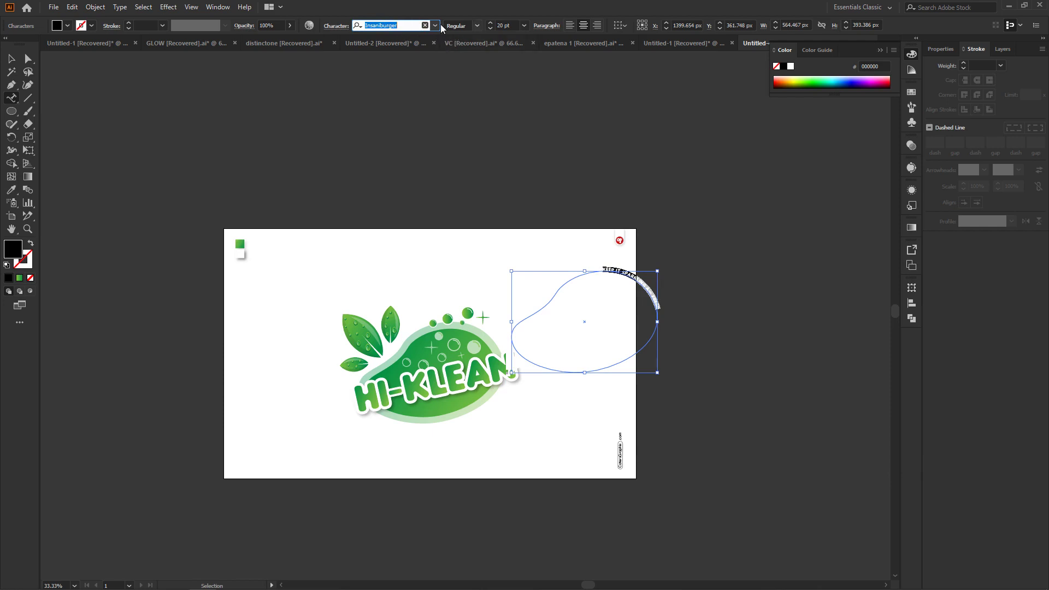
# Step: Set the tagline font to Acumin Variable Concept with a tracking of 300
pyautogui.click(436, 25)
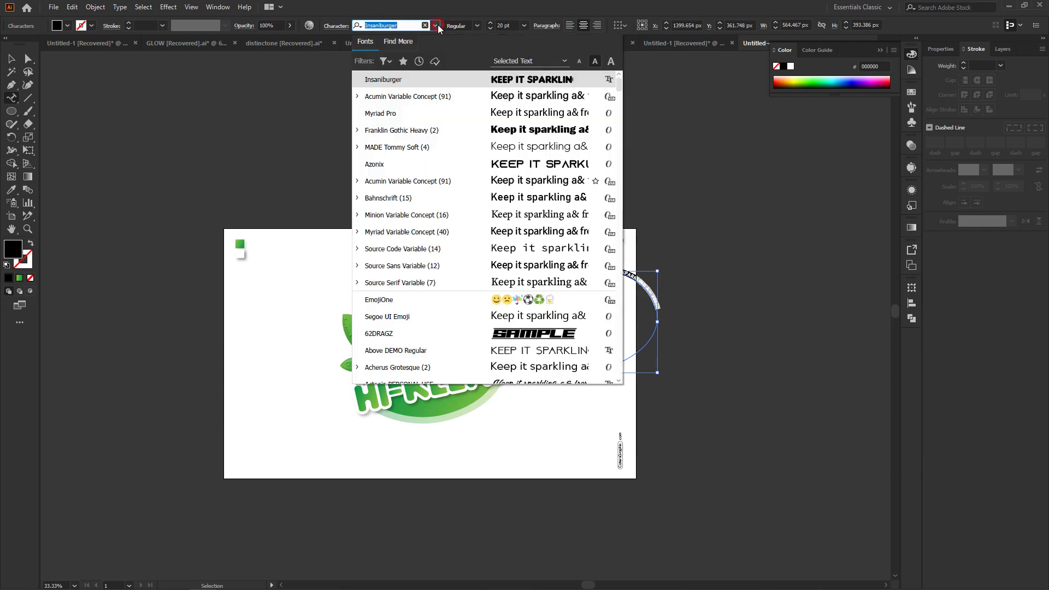
pyautogui.click(467, 97)
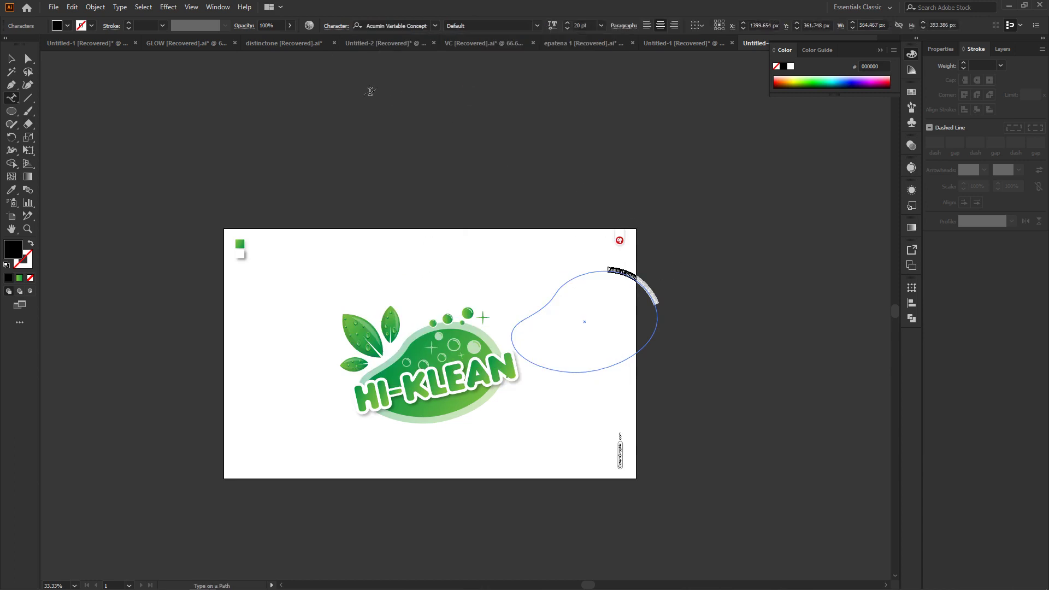
pyautogui.click(331, 25)
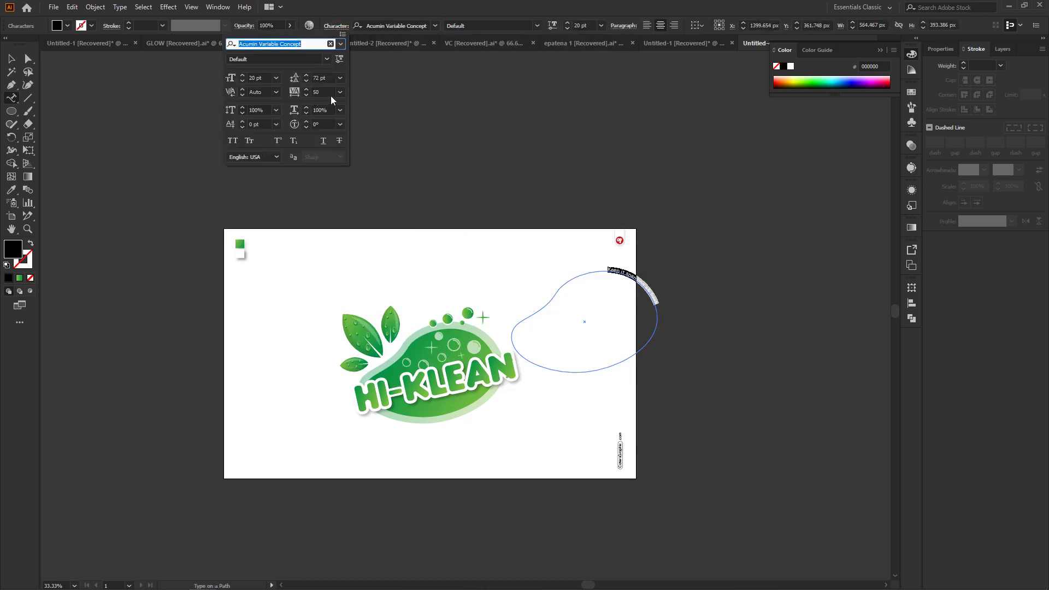
pyautogui.click(295, 94)
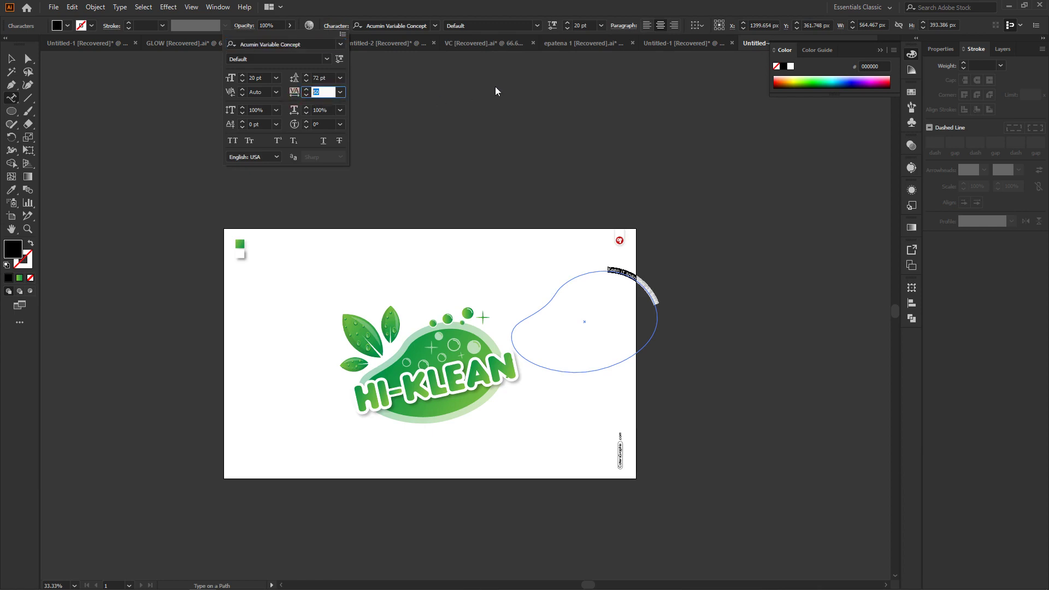
pyautogui.write('300')
pyautogui.press('Return')
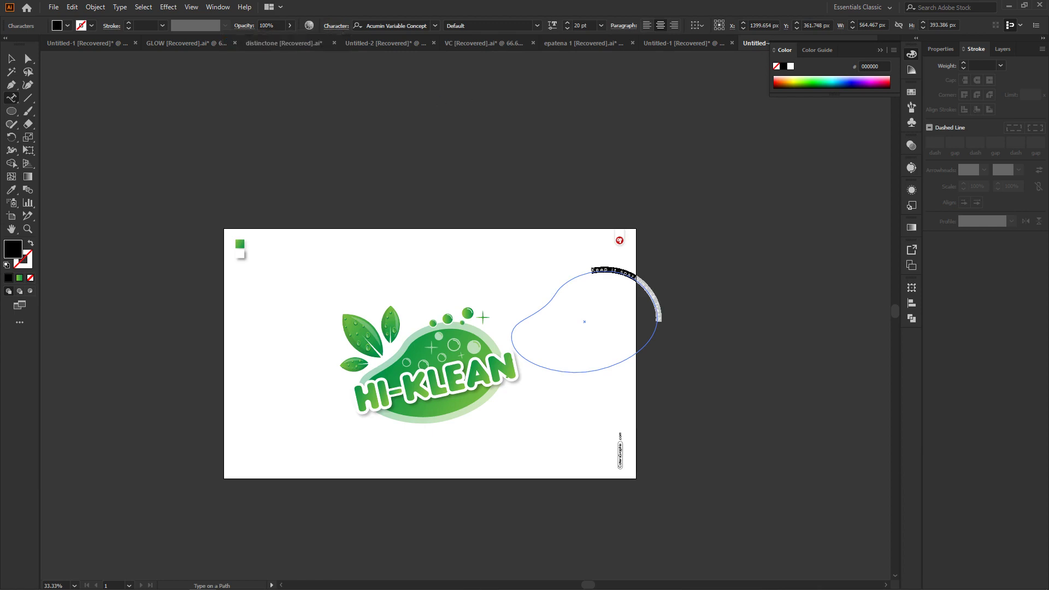
pyautogui.click(28, 59)
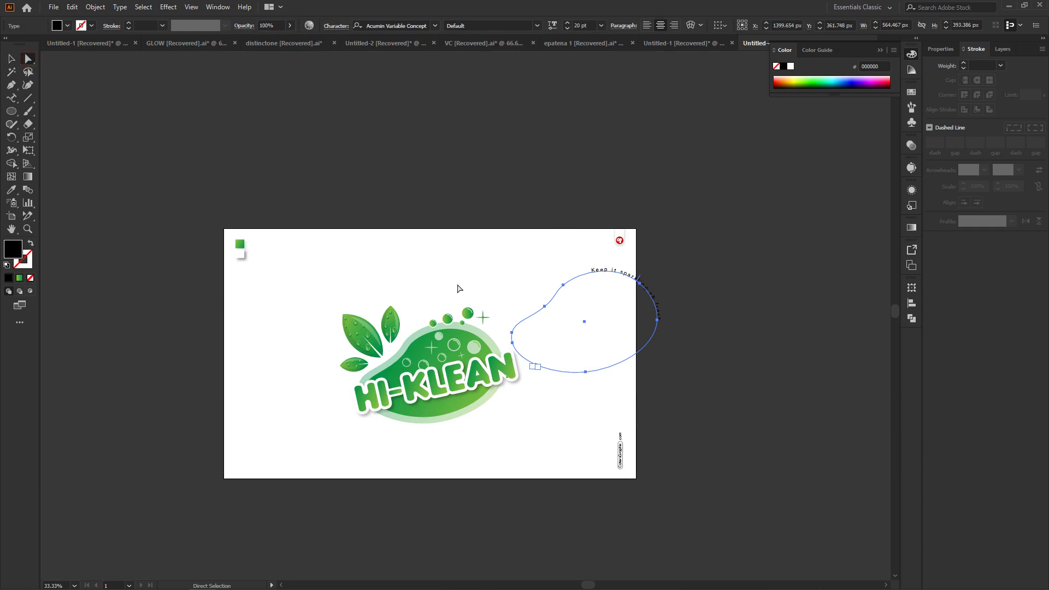
pyautogui.hotkey('ctrl', '+')
pyautogui.hotkey('ctrl', '+')
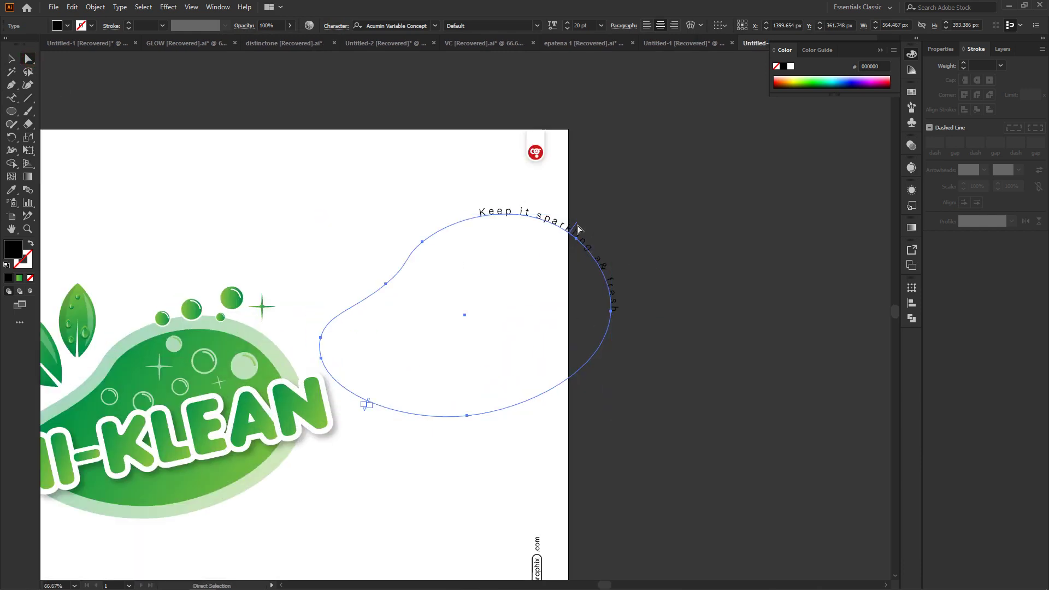
# Step: Slide the tagline to the blob's bottom and set Type on a Path Options to Flip with Ascender alignment
pyautogui.moveTo(574, 226)
pyautogui.mouseDown()
pyautogui.moveTo(603, 275)
pyautogui.moveTo(477, 439)
pyautogui.mouseUp()
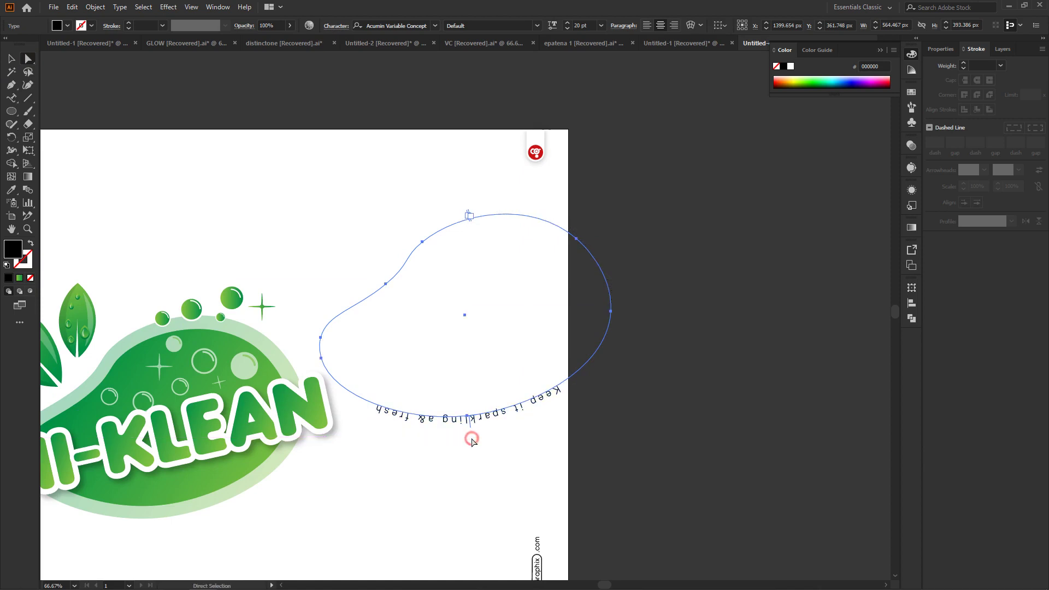
pyautogui.click(120, 6)
pyautogui.moveTo(149, 110)
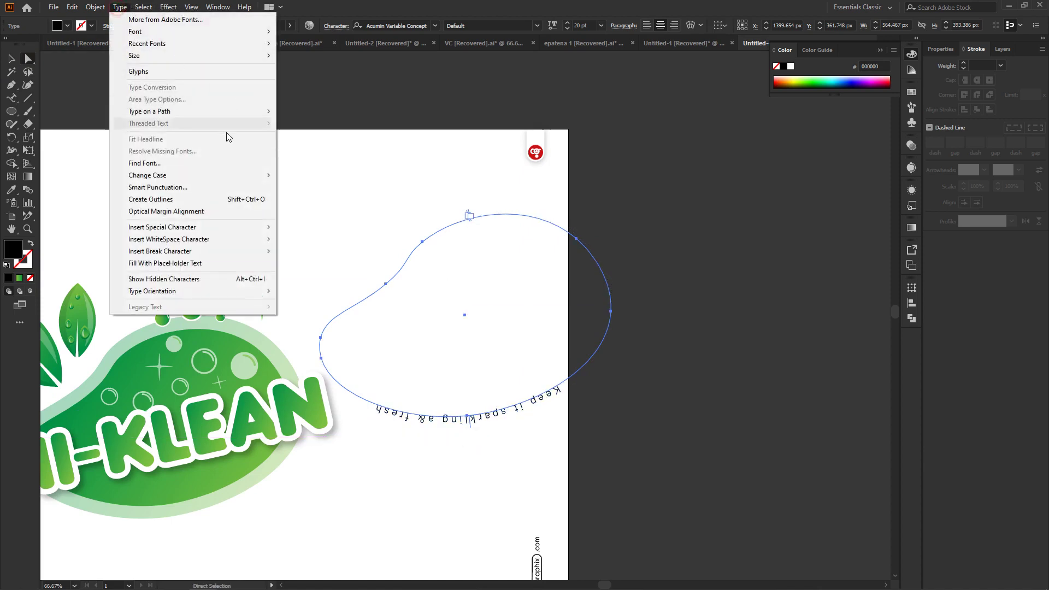
pyautogui.click(196, 115)
pyautogui.click(314, 175)
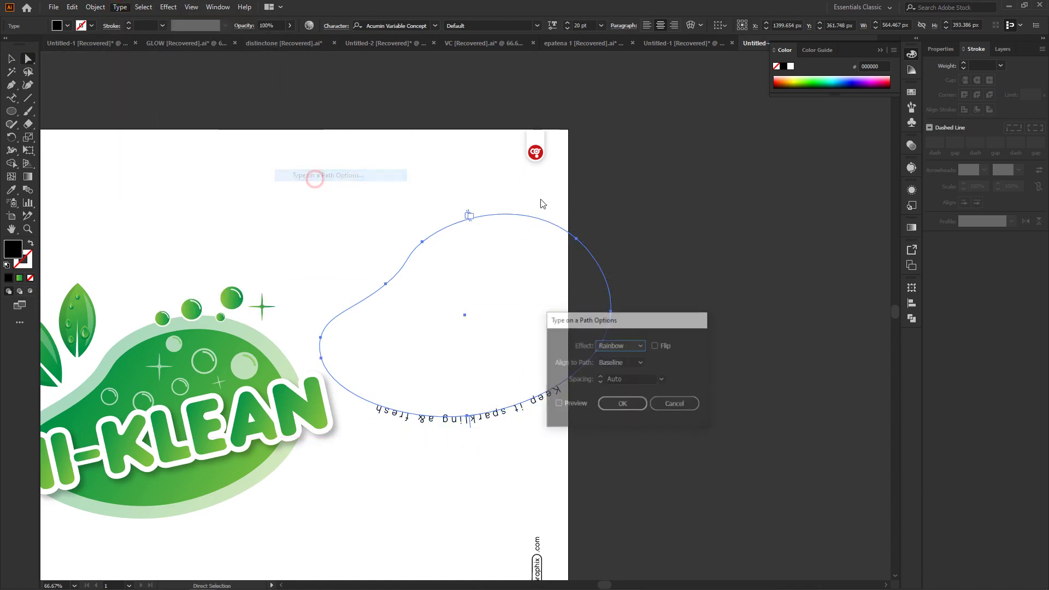
pyautogui.click(656, 346)
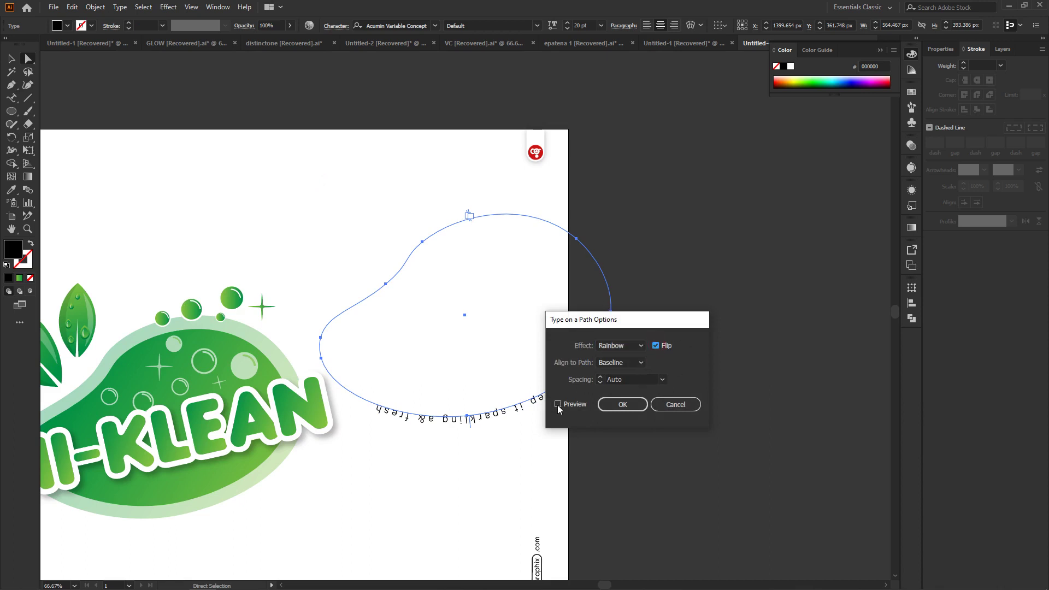
pyautogui.click(558, 405)
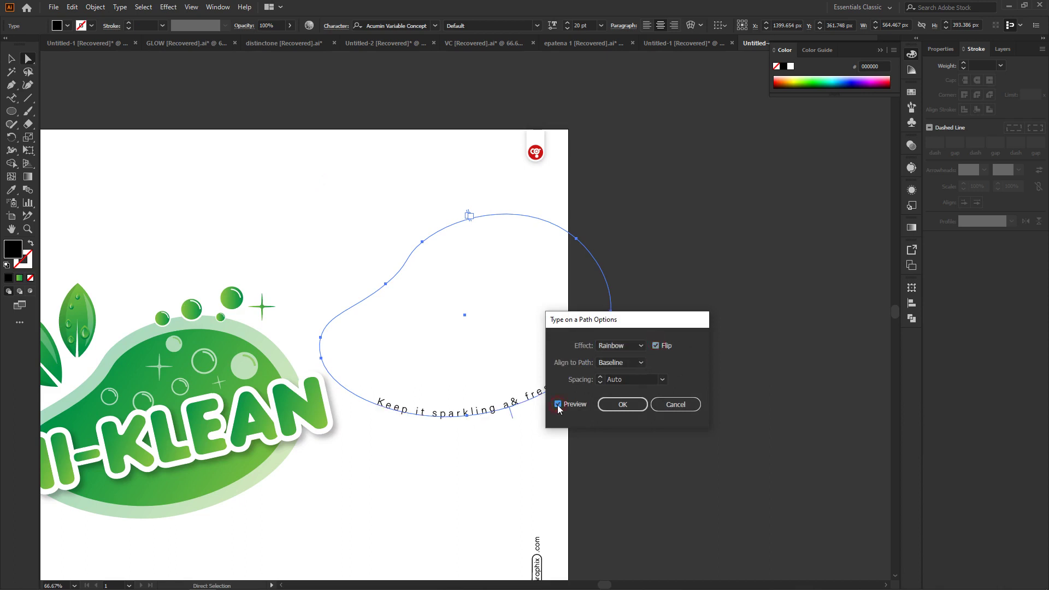
pyautogui.click(627, 363)
pyautogui.click(614, 371)
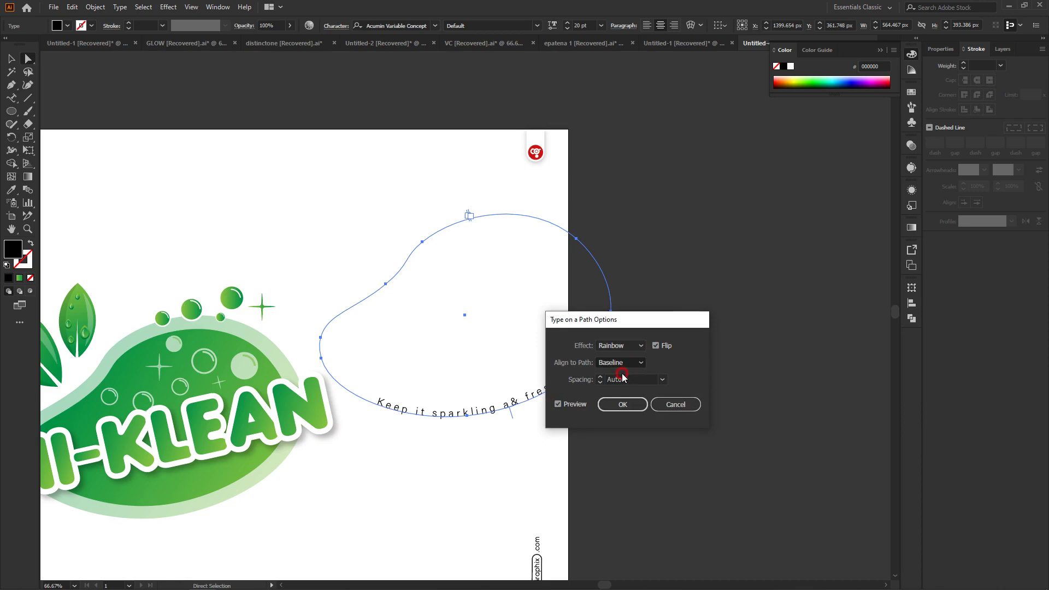
pyautogui.click(641, 410)
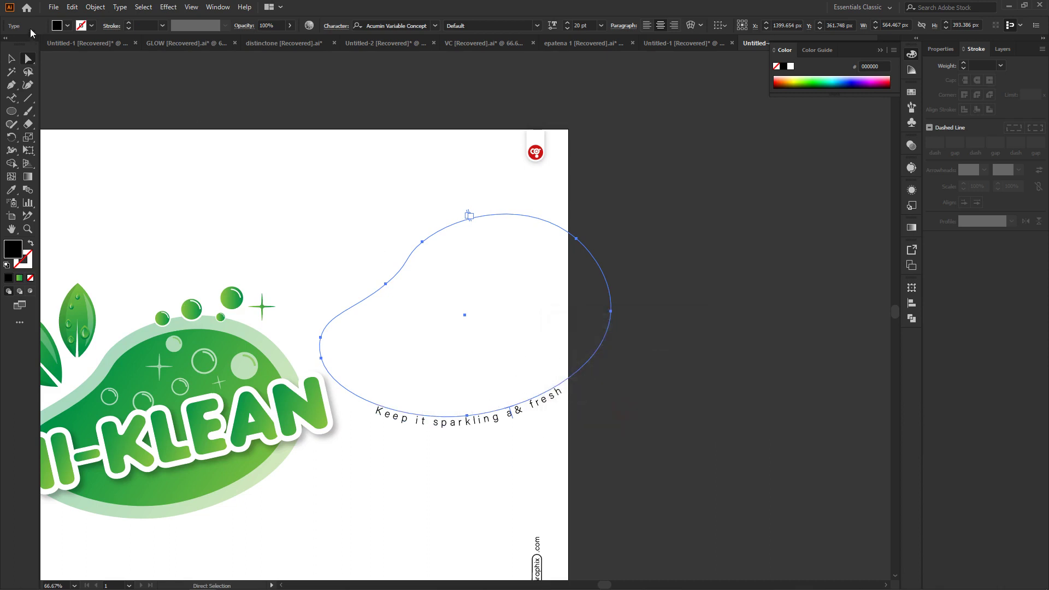
pyautogui.click(11, 59)
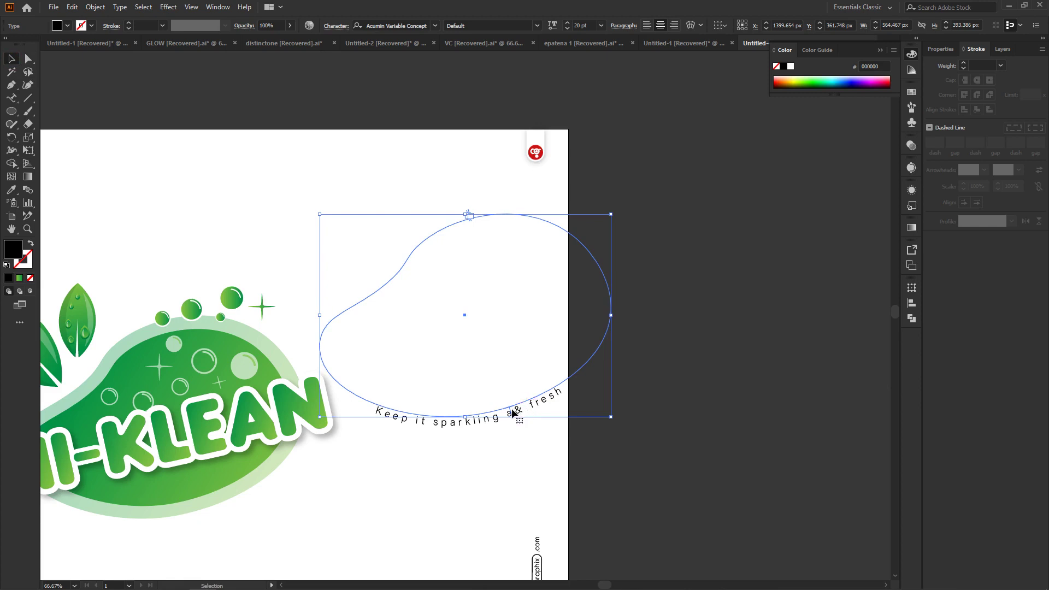
# Step: Select all the tagline text and set its tracking to 800
pyautogui.click(11, 98)
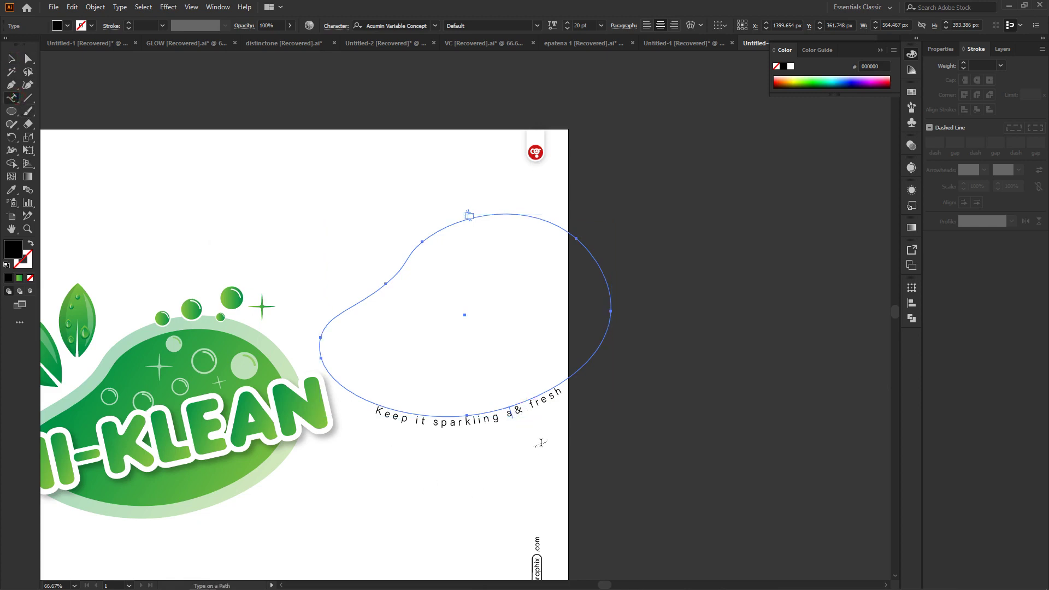
pyautogui.click(510, 414)
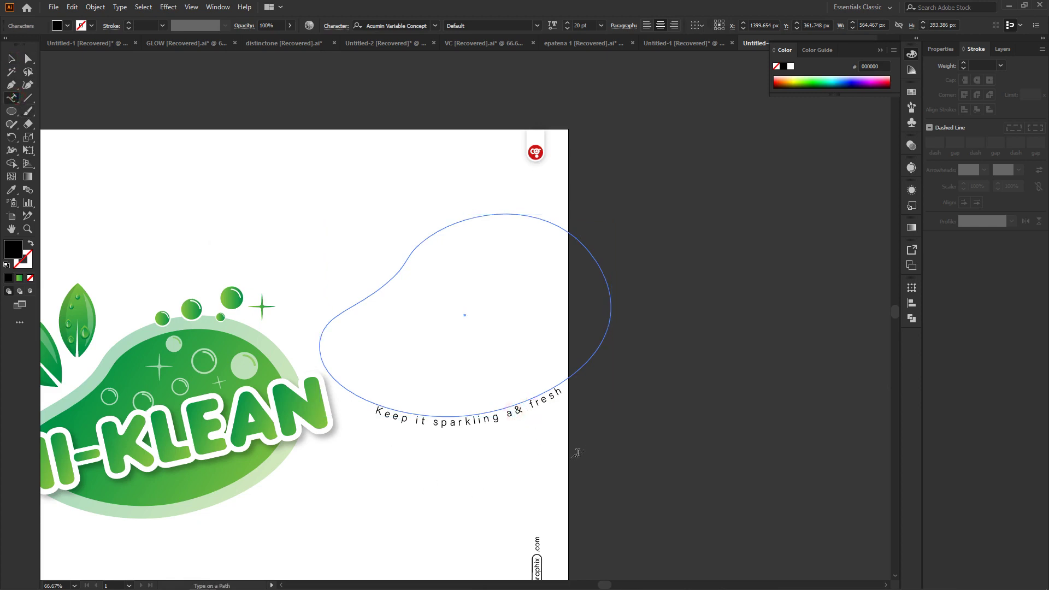
pyautogui.press('BackSpace')
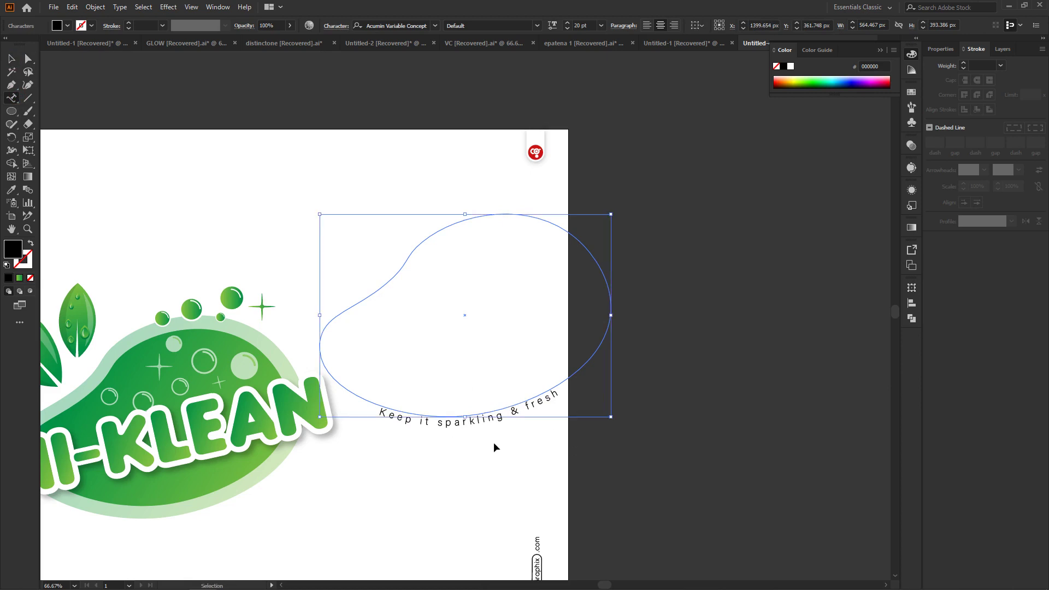
pyautogui.hotkey('ctrl', 'a')
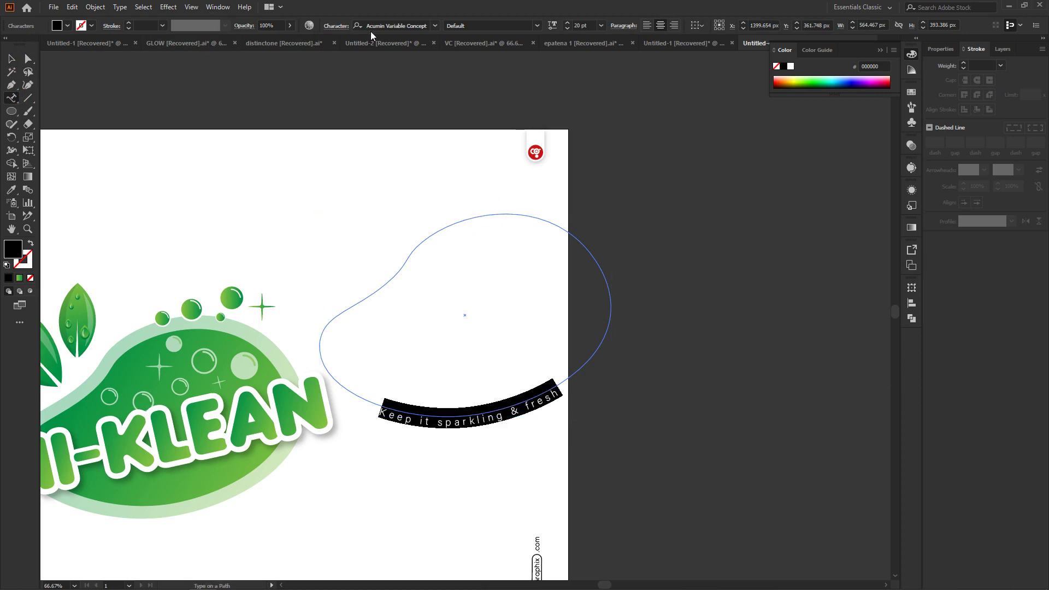
pyautogui.click(333, 26)
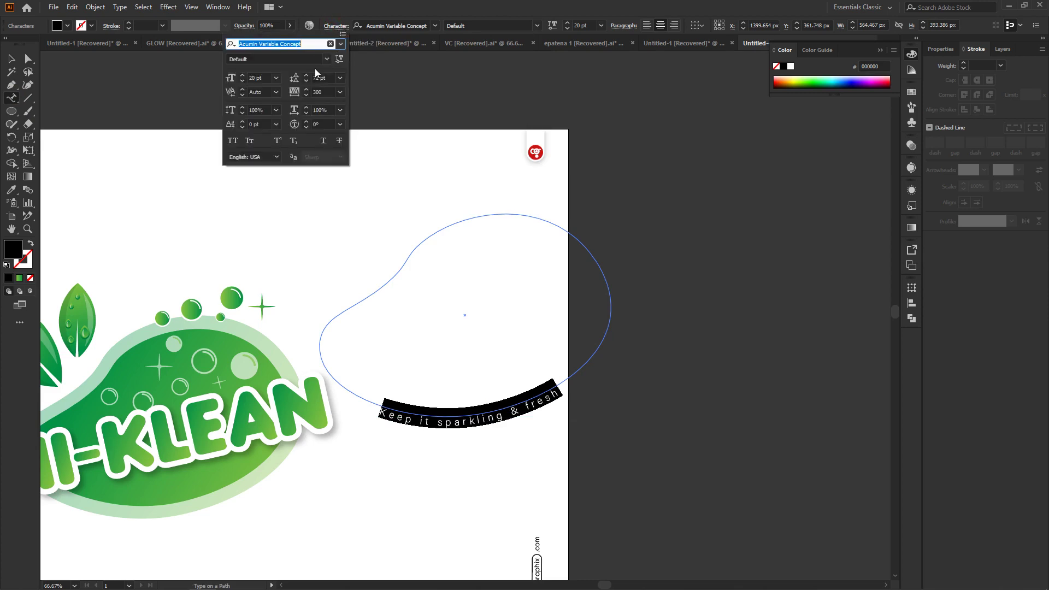
pyautogui.click(295, 94)
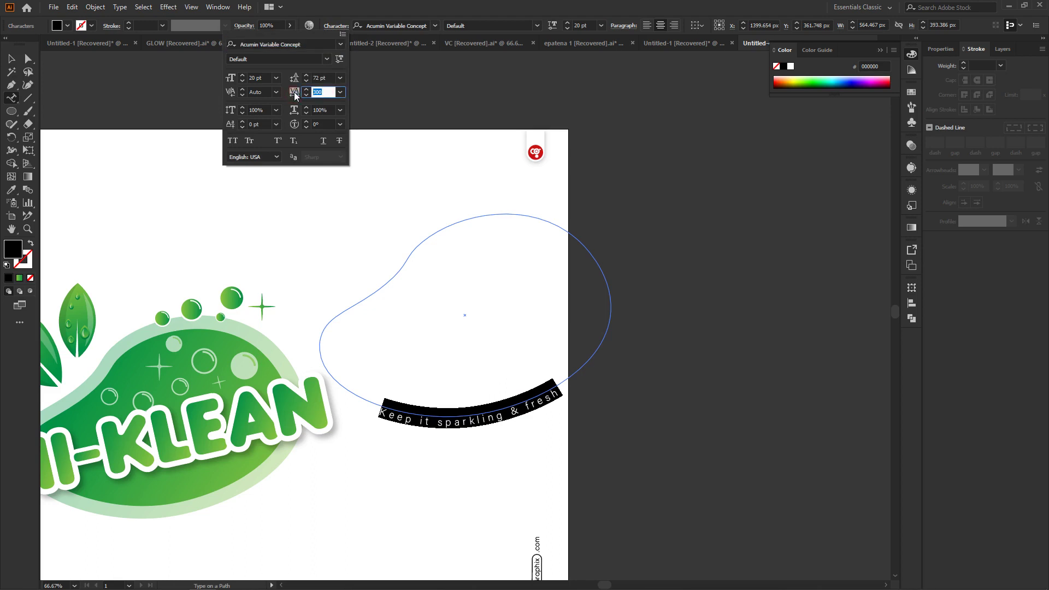
pyautogui.write('800')
pyautogui.press('Return')
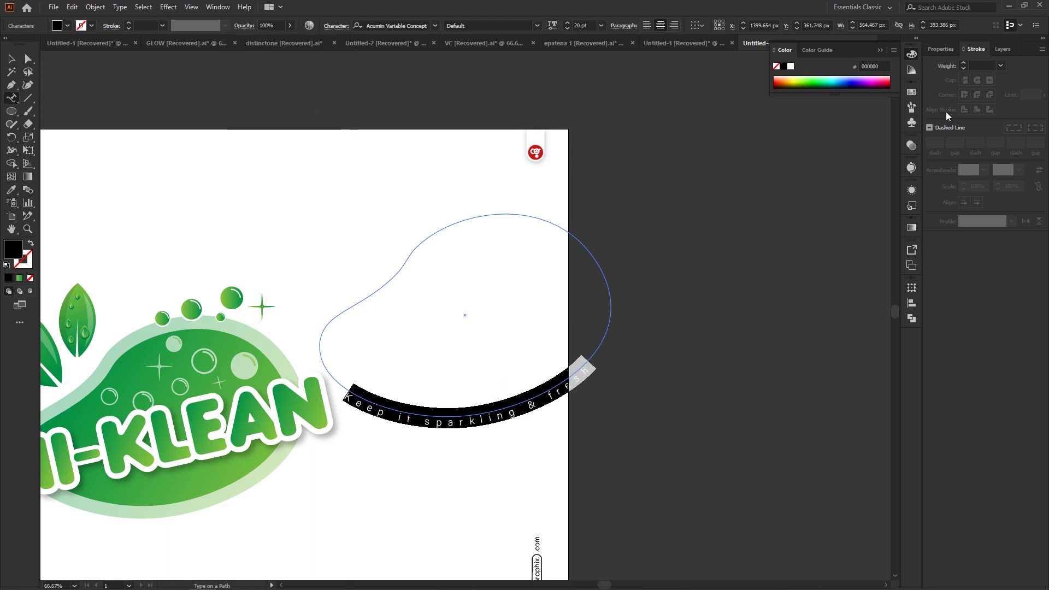
pyautogui.click(977, 65)
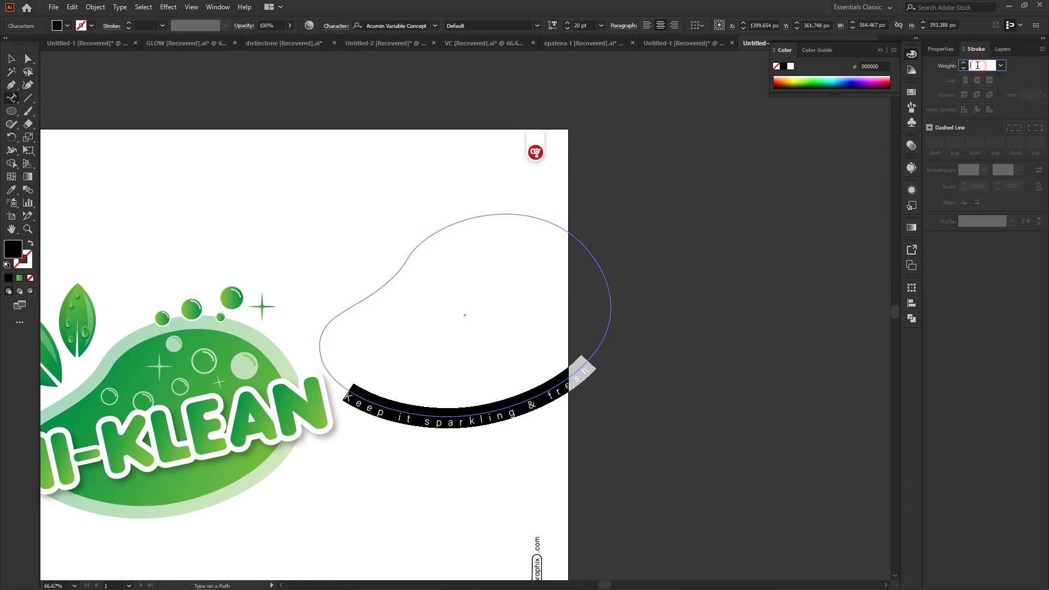
pyautogui.write('1')
pyautogui.press('Return')
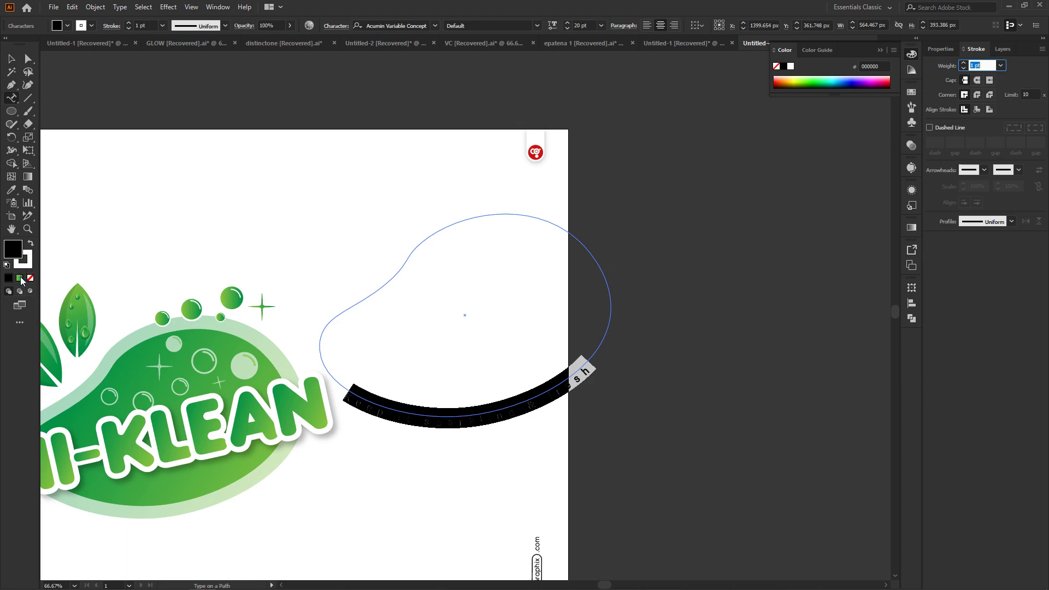
pyautogui.click(25, 263)
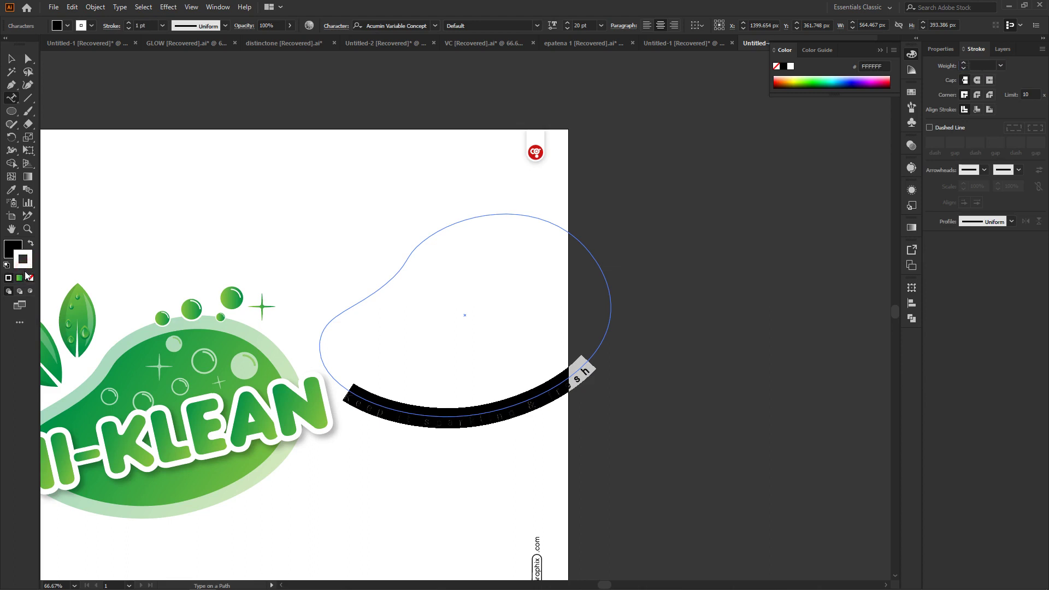
pyautogui.click(19, 278)
pyautogui.click(12, 278)
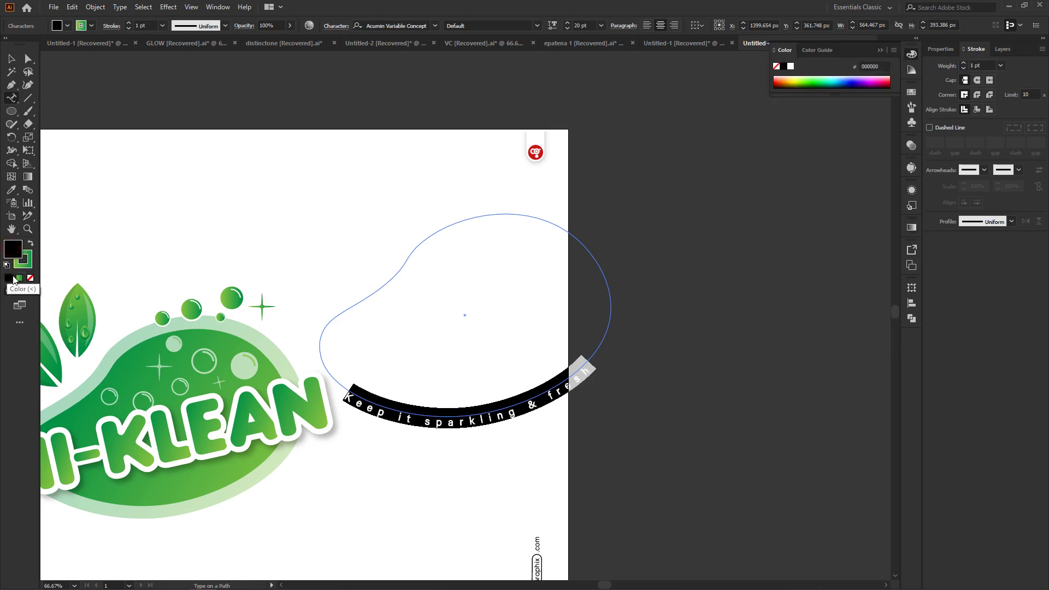
pyautogui.click(19, 278)
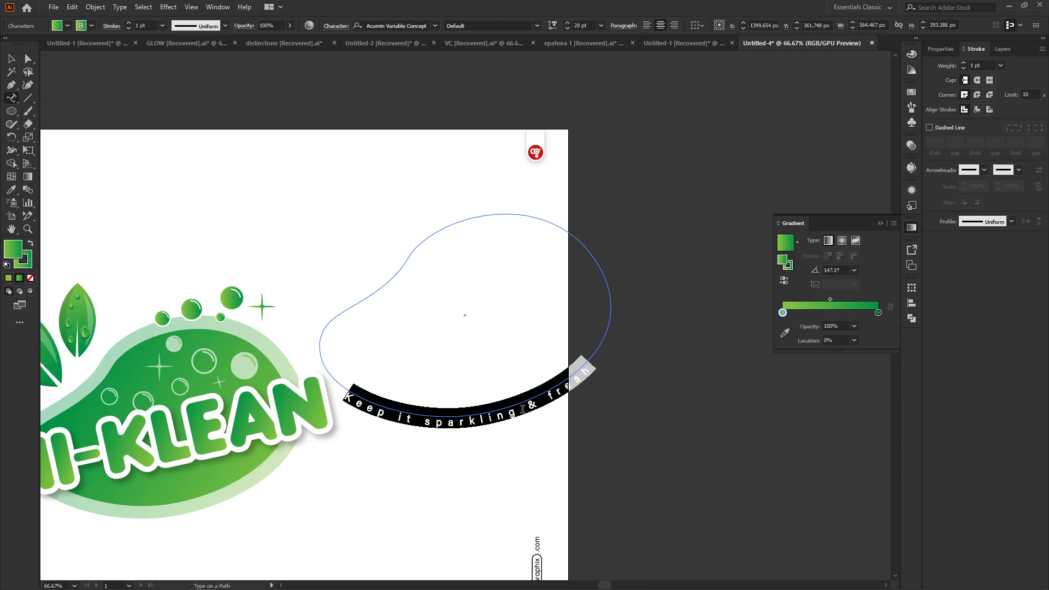
pyautogui.click(523, 408)
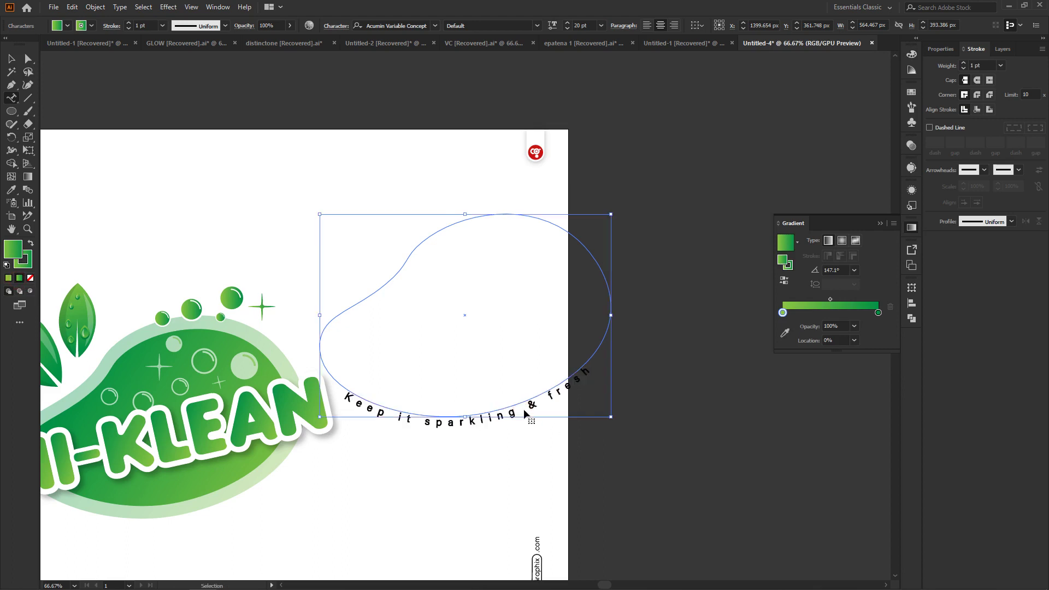
pyautogui.hotkey('ctrl', 'a')
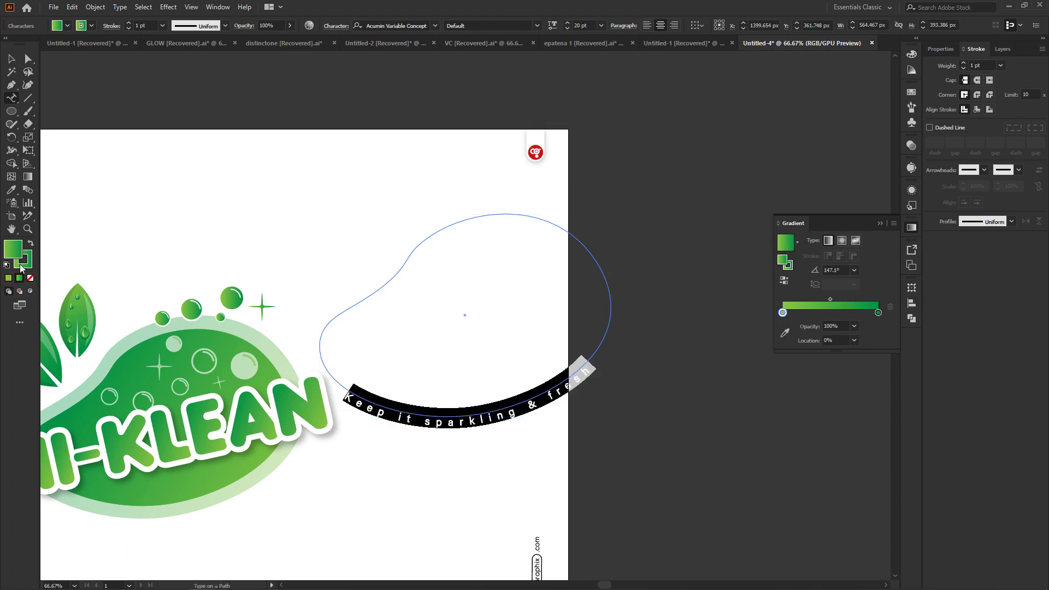
pyautogui.click(95, 8)
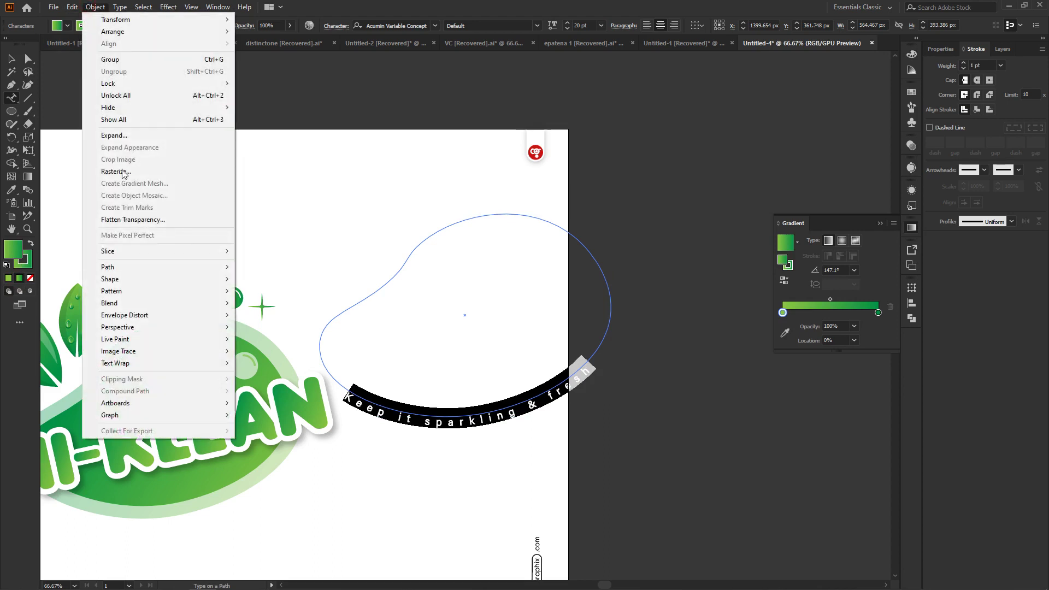
pyautogui.click(116, 135)
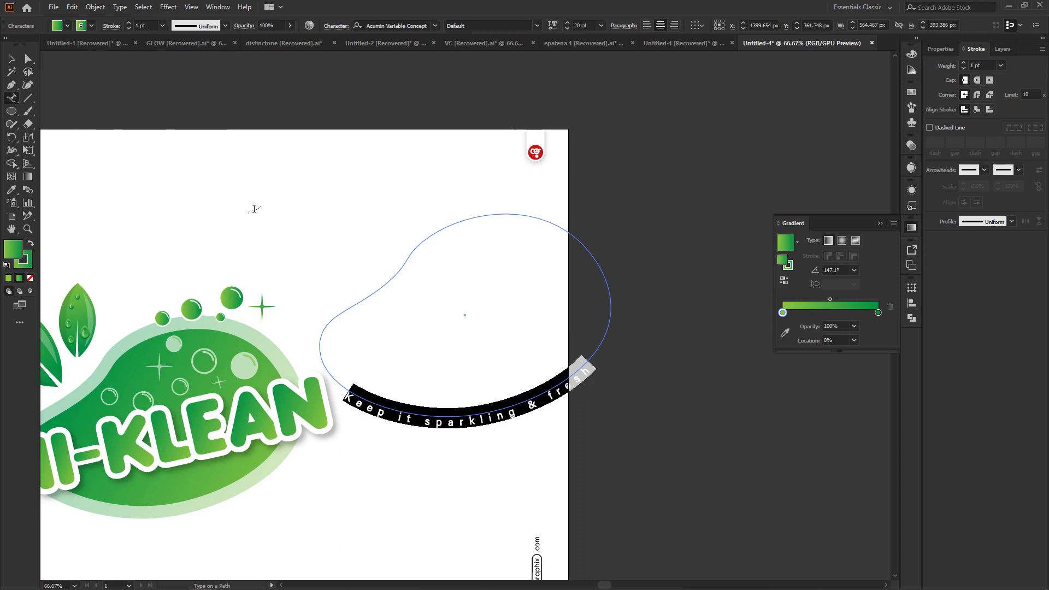
pyautogui.click(400, 418)
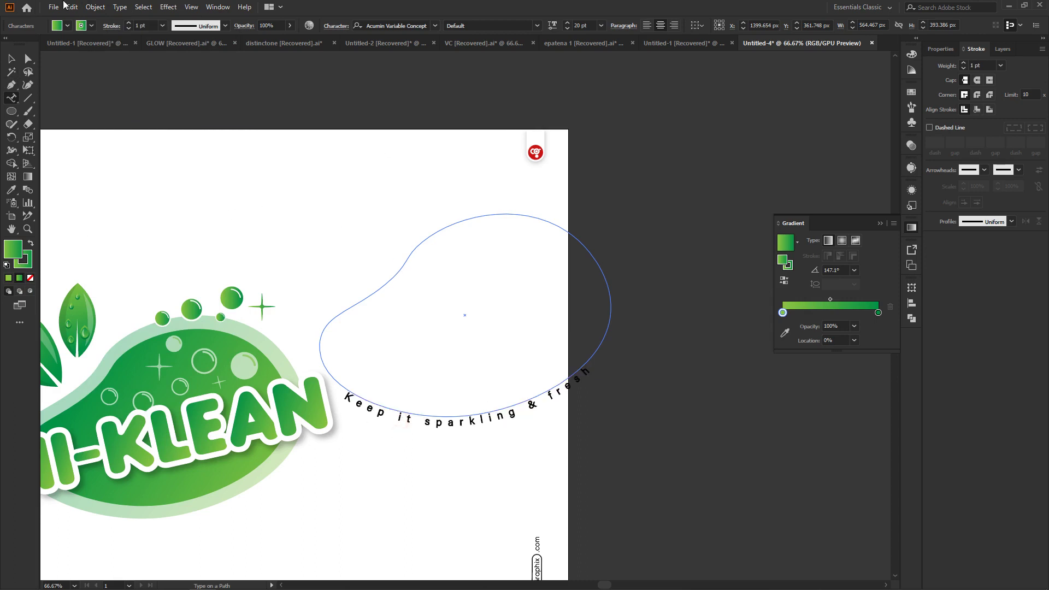
pyautogui.click(28, 58)
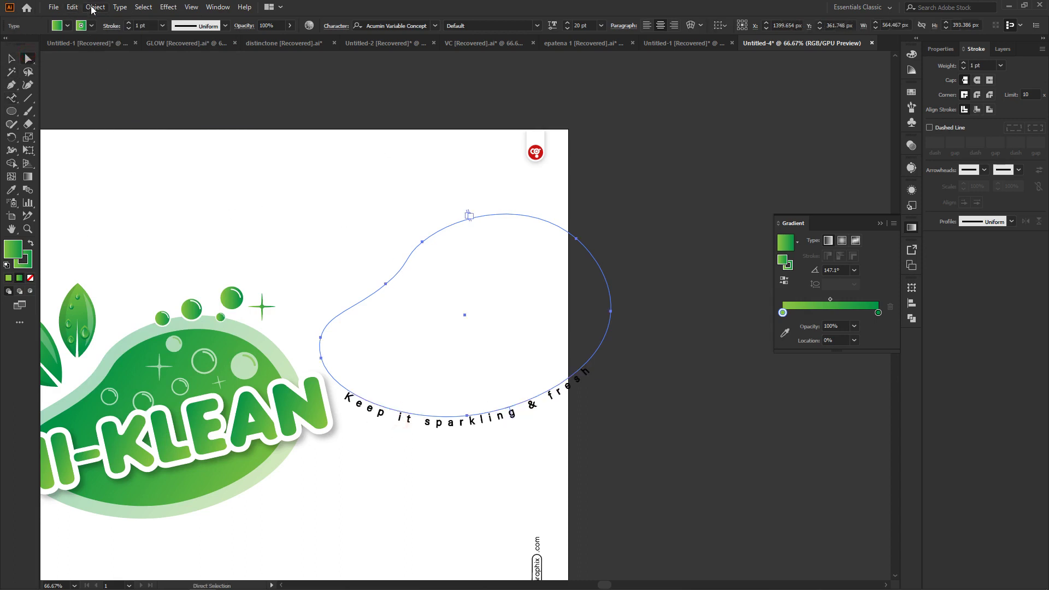
pyautogui.click(95, 6)
pyautogui.moveTo(155, 267)
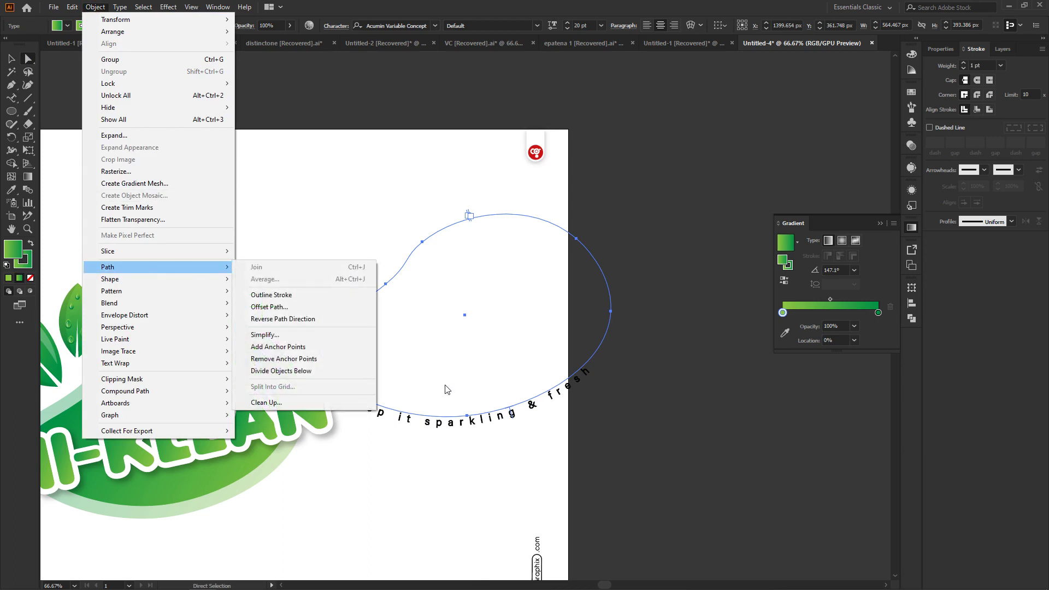
pyautogui.click(618, 8)
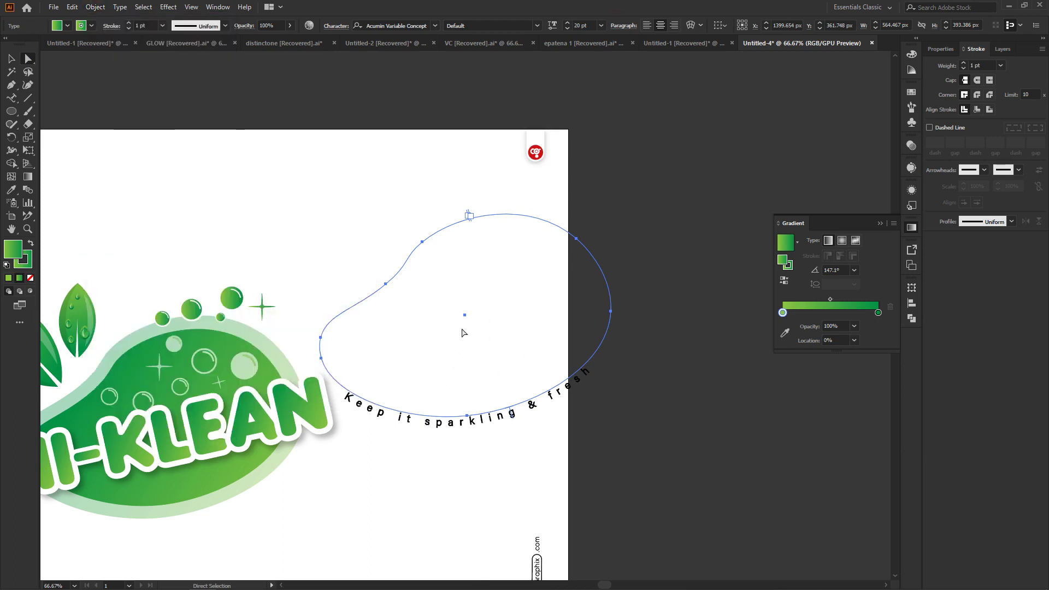
# Step: Move the tagline path onto the logo blob and set the tagline text to 21 pt
pyautogui.moveTo(464, 318)
pyautogui.mouseDown()
pyautogui.moveTo(648, 319)
pyautogui.moveTo(346, 424)
pyautogui.mouseUp()
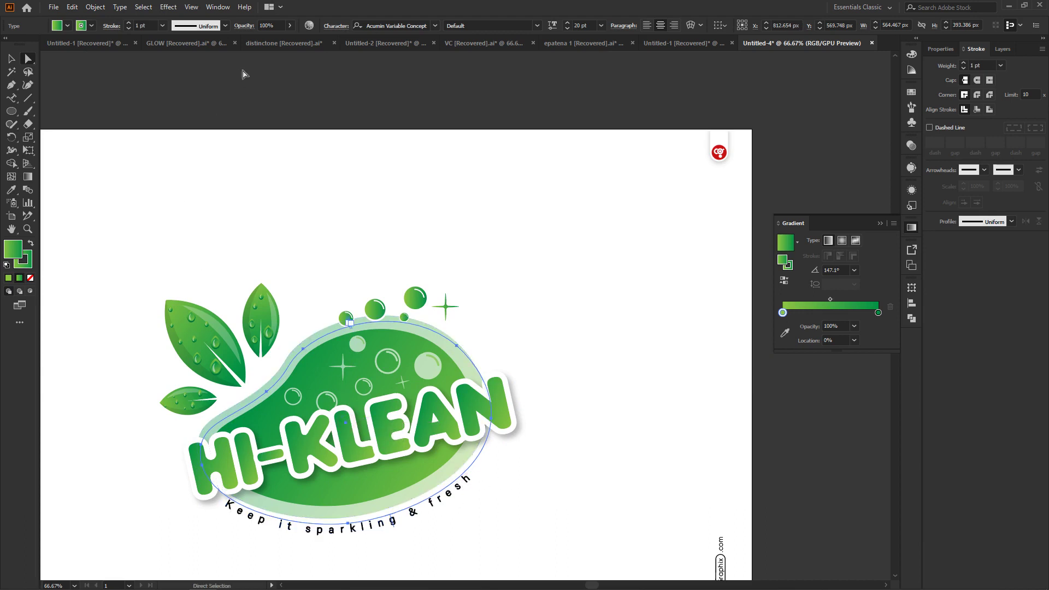
pyautogui.click(11, 98)
pyautogui.click(366, 527)
pyautogui.hotkey('ctrl', 'a')
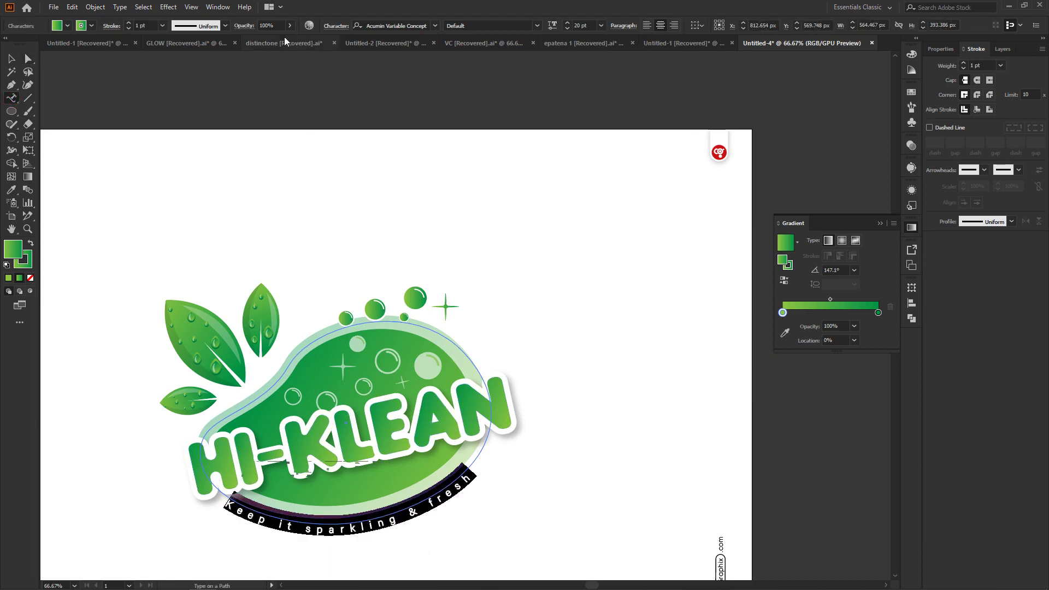
pyautogui.click(575, 25)
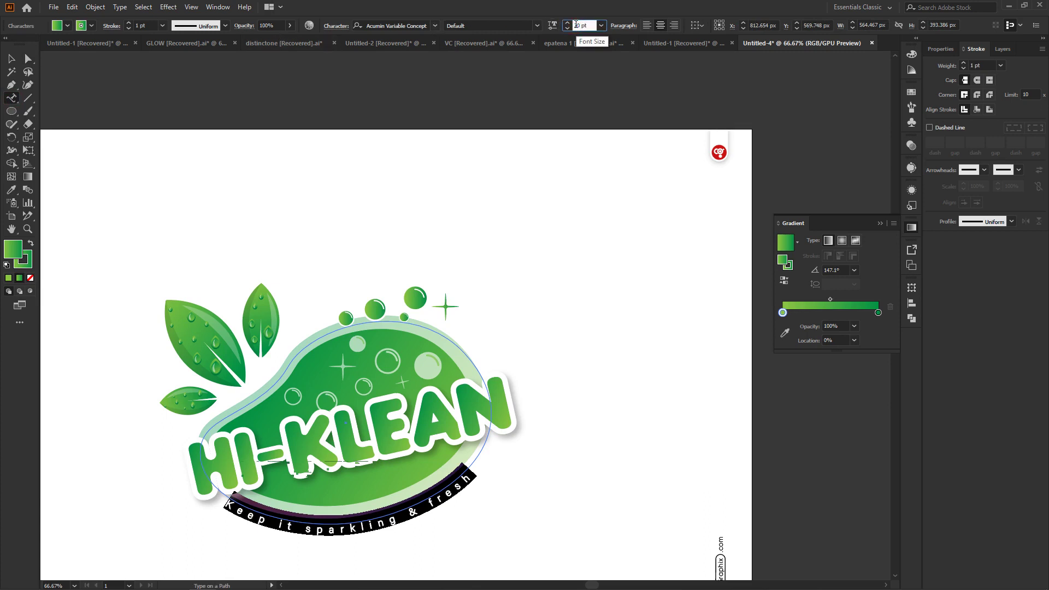
pyautogui.press('Up')
pyautogui.press('Up')
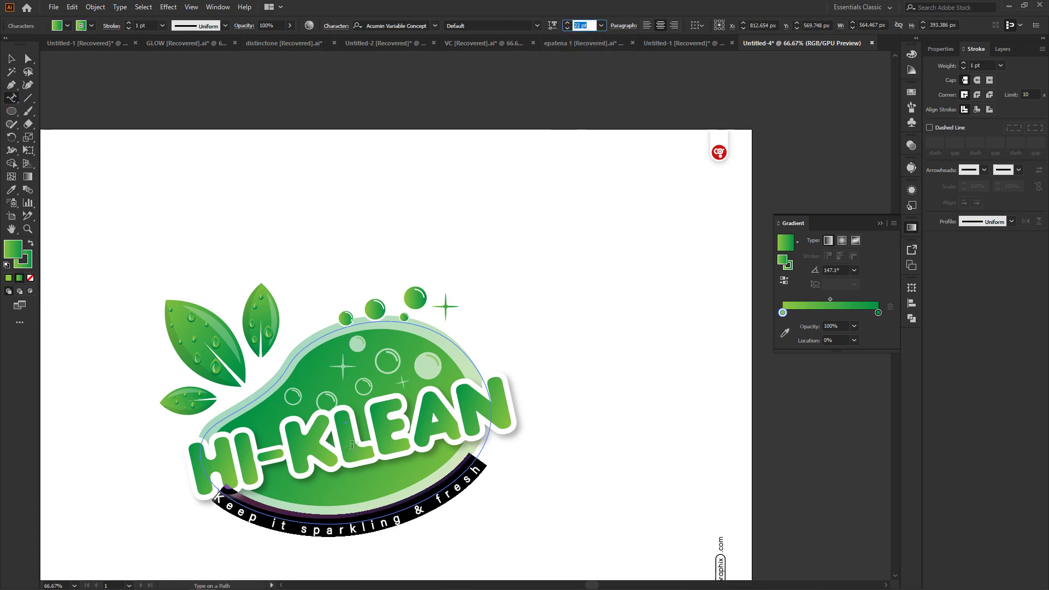
pyautogui.press('Down')
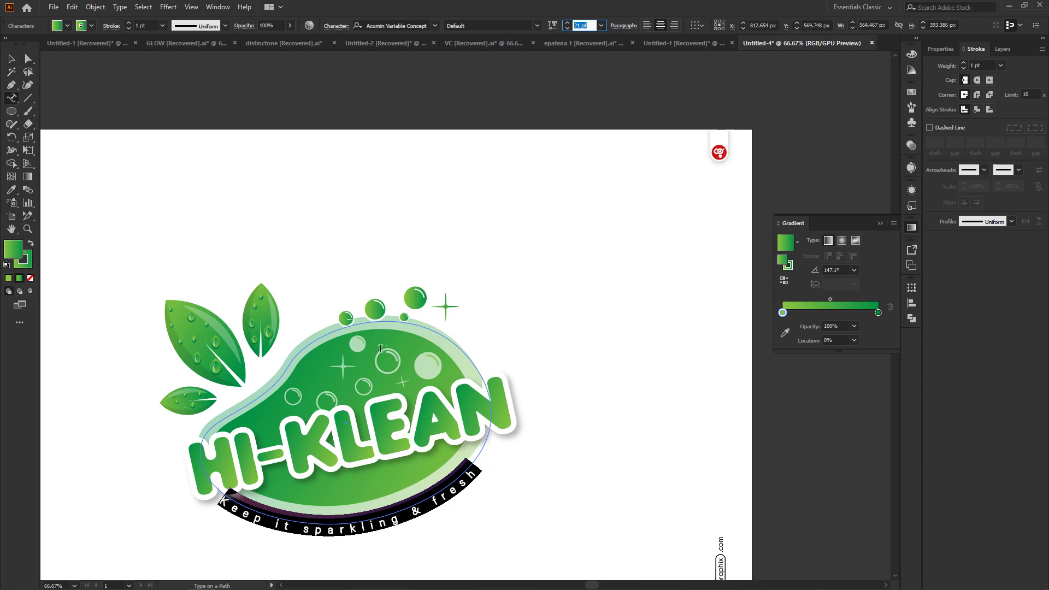
pyautogui.press('Escape')
pyautogui.press('a')
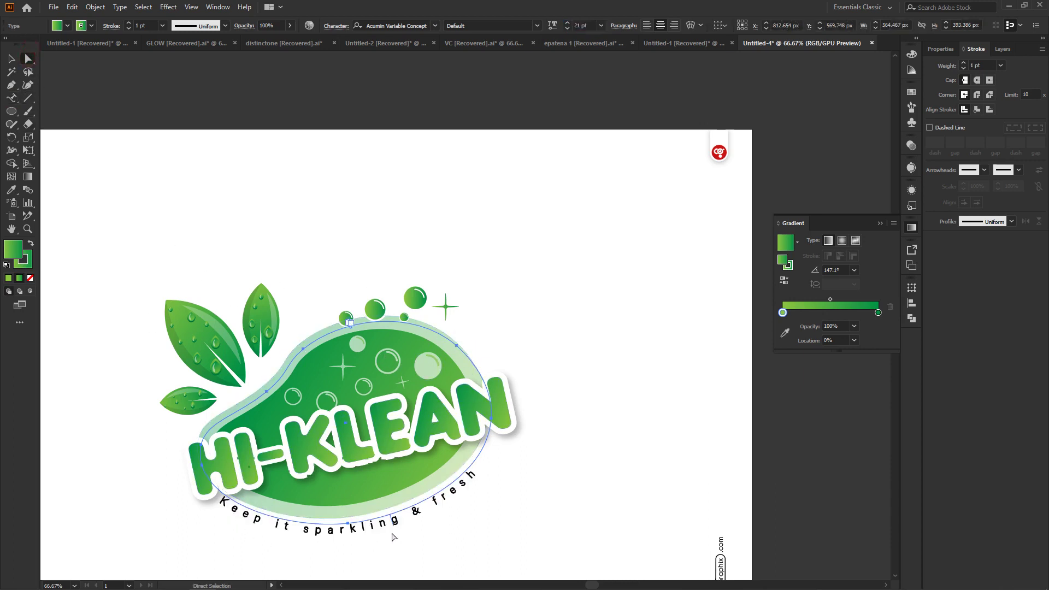
# Step: Slide the tagline along the curve to centre it, then nudge the path up and left
pyautogui.moveTo(393, 527); pyautogui.dragTo(397, 526)
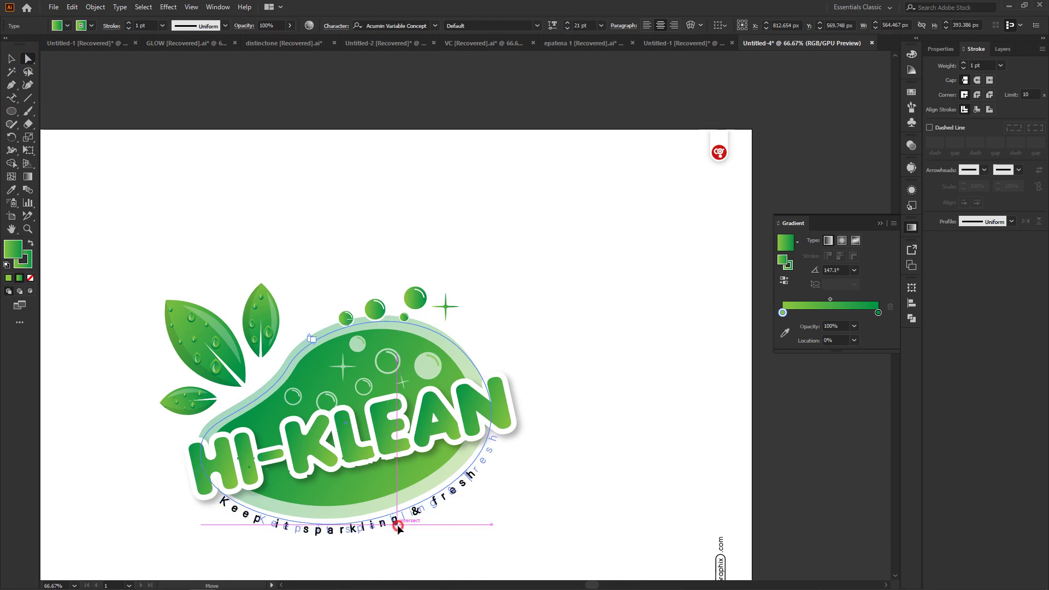
pyautogui.moveTo(398, 524)
pyautogui.mouseDown()
pyautogui.moveTo(369, 526)
pyautogui.moveTo(377, 525)
pyautogui.mouseUp()
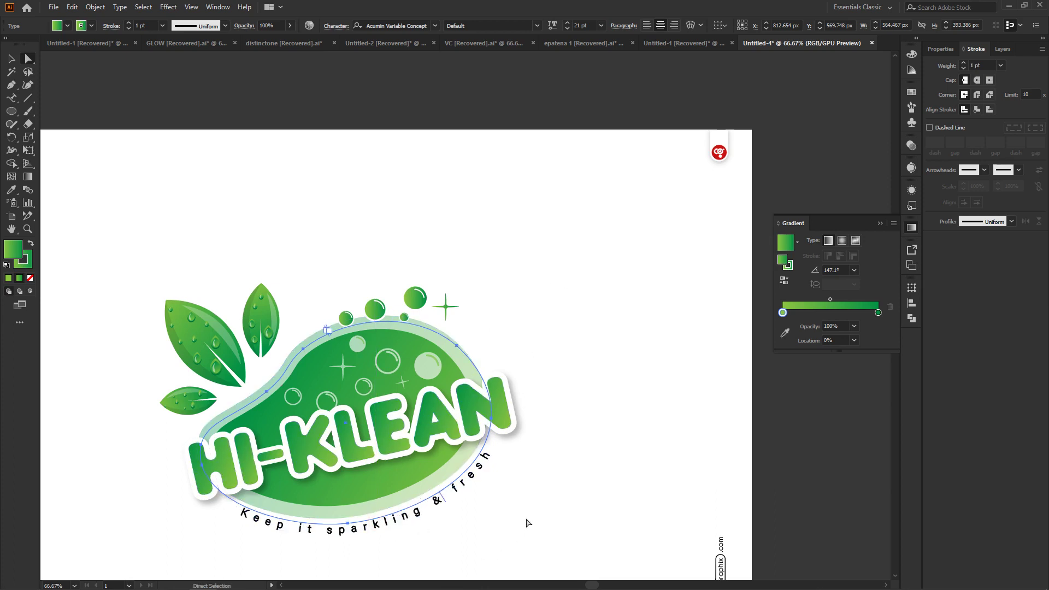
pyautogui.press('Up')
pyautogui.press('Up')
pyautogui.press('Up')
pyautogui.press('Up')
pyautogui.press('Up')
pyautogui.press('Up')
pyautogui.press('Up')
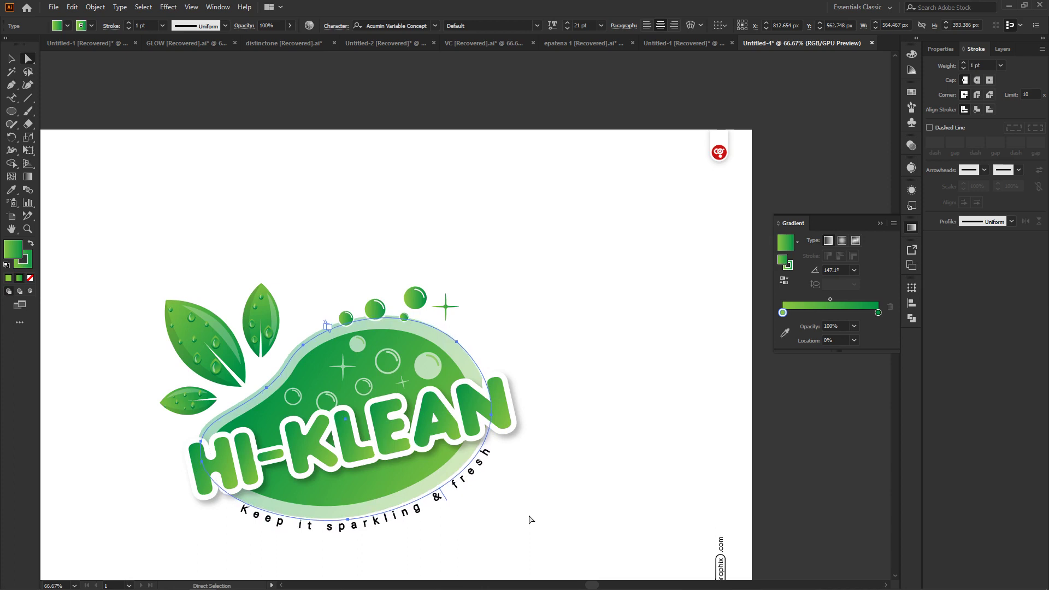
pyautogui.press('Left')
pyautogui.press('Left')
pyautogui.press('Left')
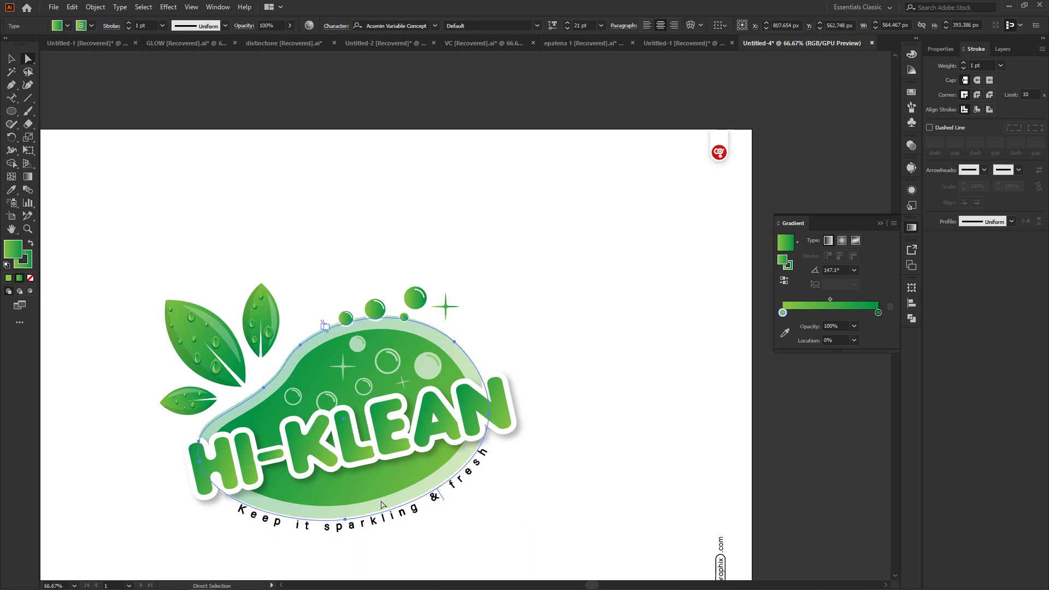
# Step: Expand the tagline into outlines and apply the green gradient to its fill and stroke
pyautogui.click(95, 7)
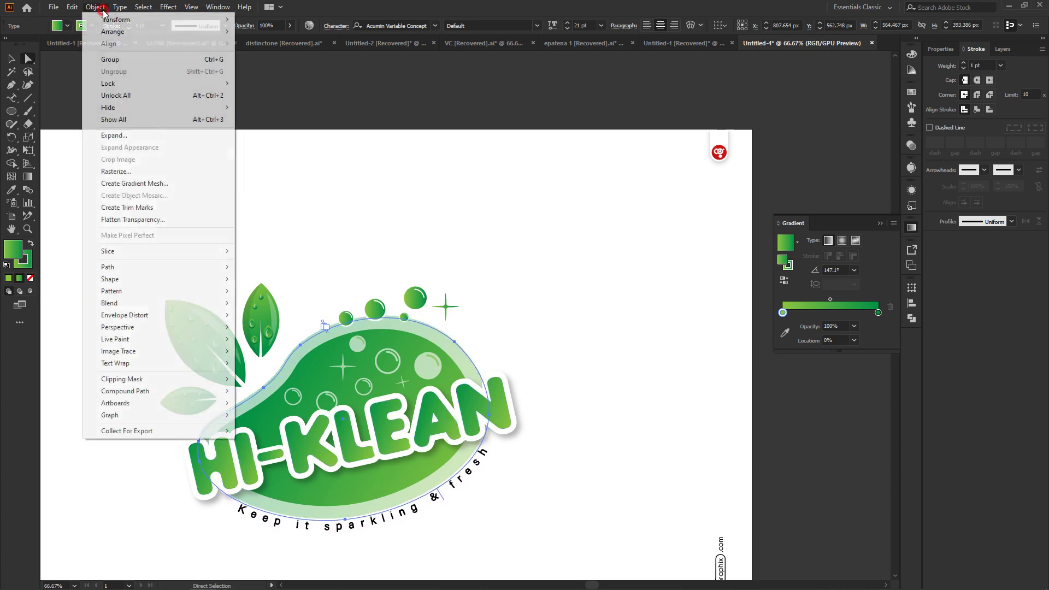
pyautogui.click(119, 134)
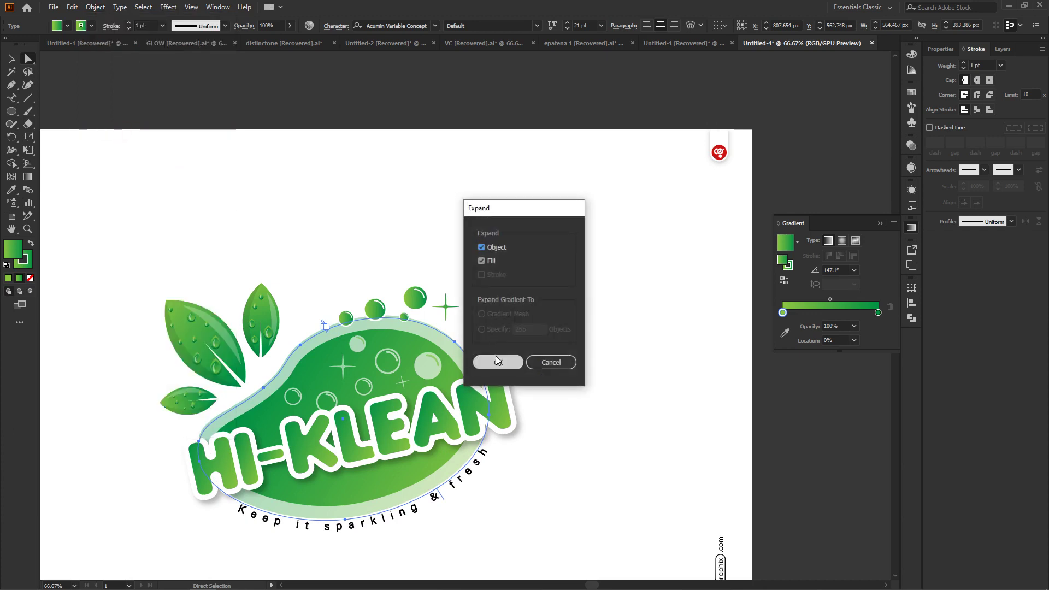
pyautogui.click(494, 361)
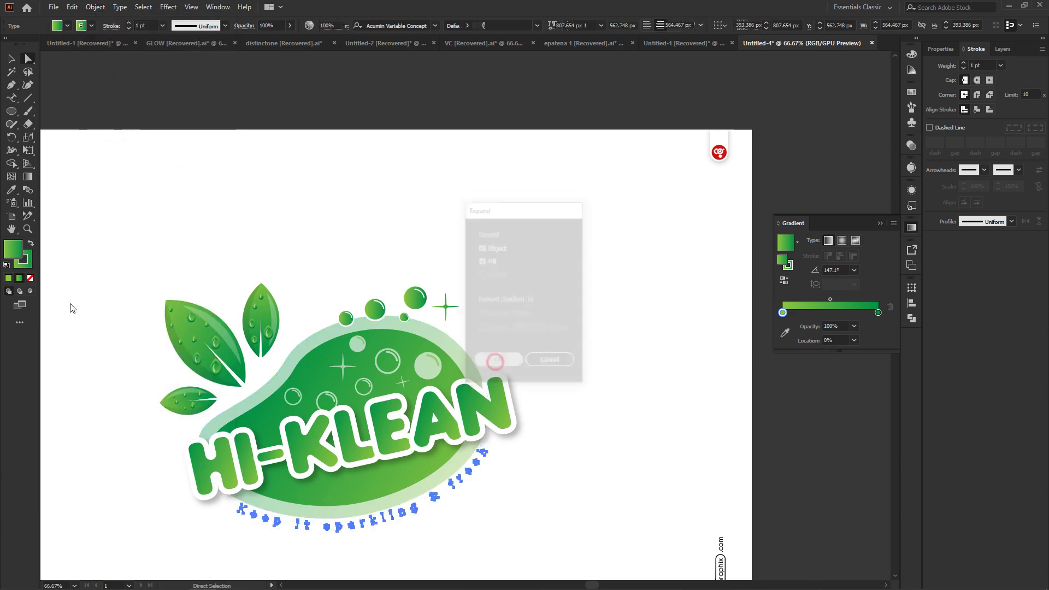
pyautogui.click(21, 280)
pyautogui.click(25, 261)
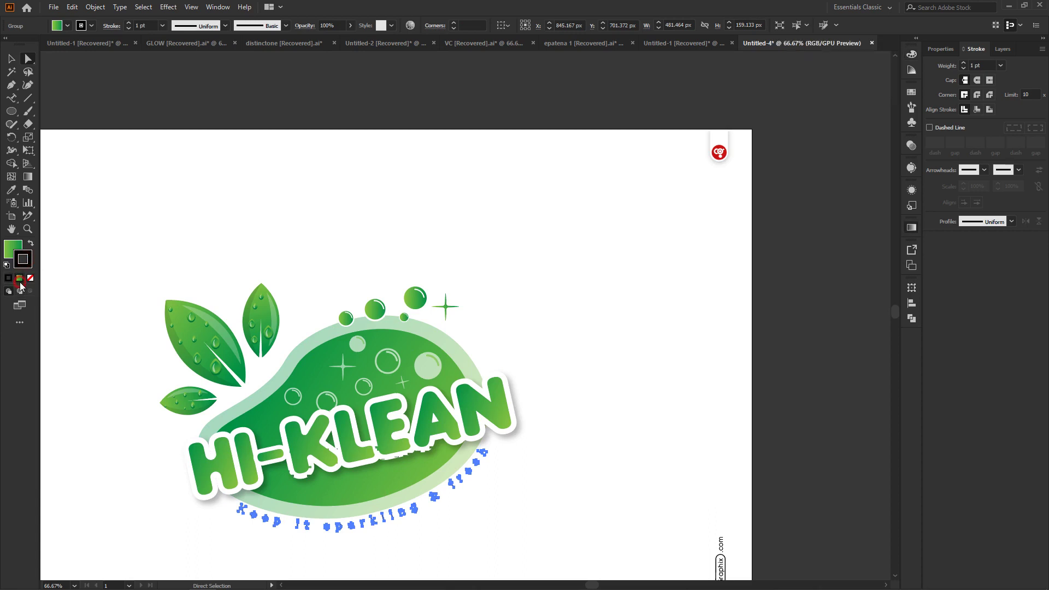
# Step: Deselect, close the Gradient panel and zoom in to review the green tagline
pyautogui.click(583, 385)
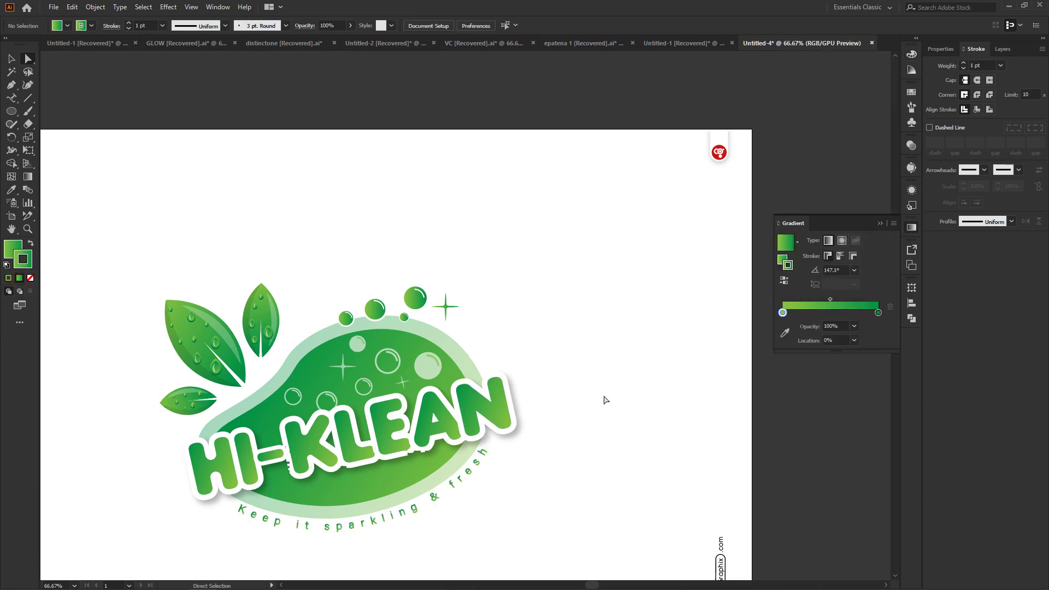
pyautogui.hotkey('ctrl', '-')
pyautogui.hotkey('ctrl', '-')
pyautogui.hotkey('ctrl', '+')
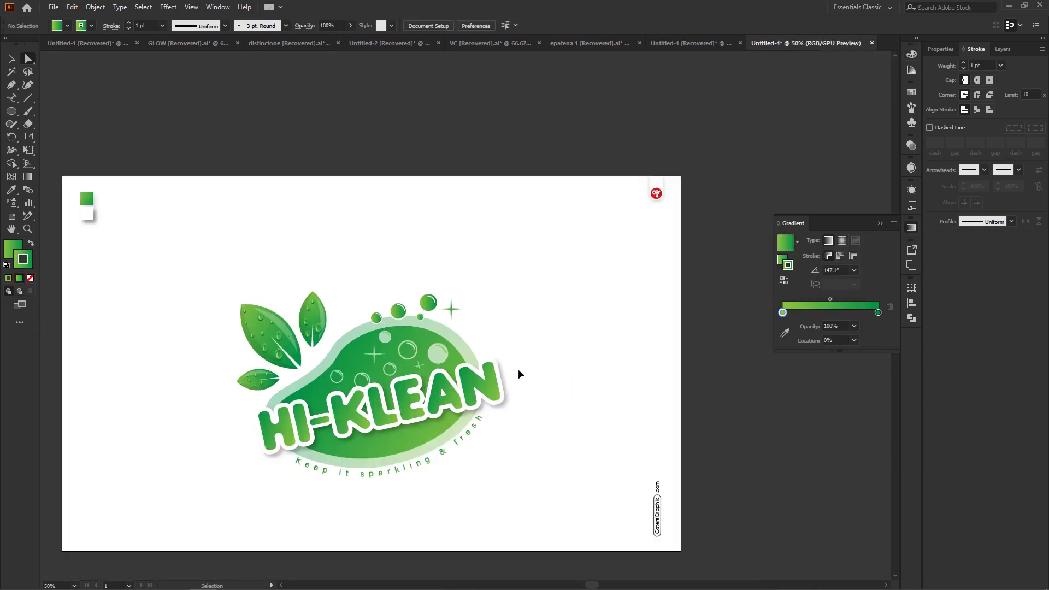
pyautogui.hscroll(-1, 518, 371)
pyautogui.hscroll(-1, 515, 366)
pyautogui.click(880, 223)
pyautogui.hotkey('ctrl', '+')
pyautogui.hscroll(-3, 570, 352)
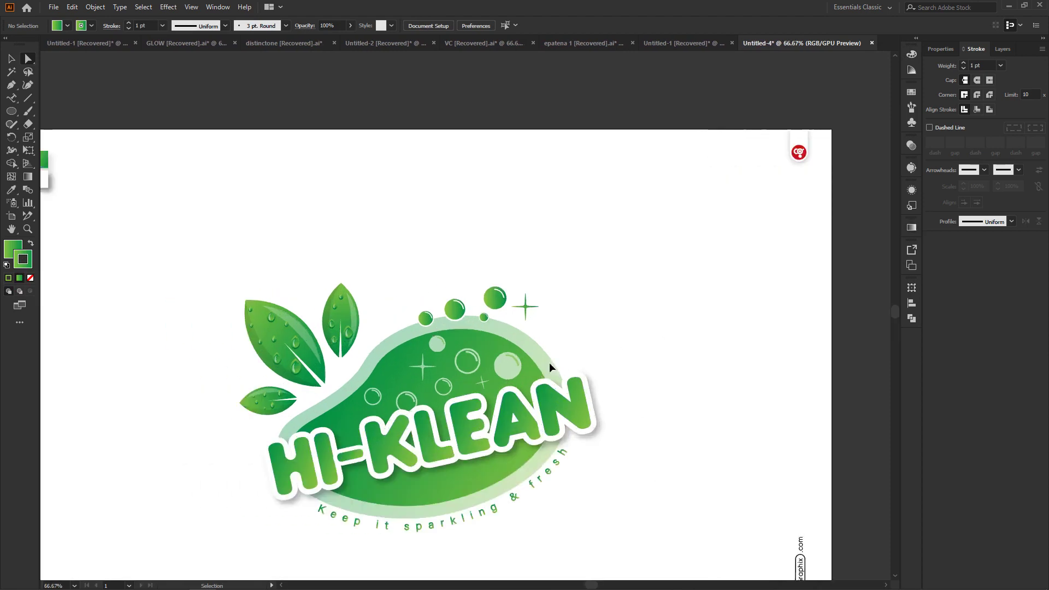
pyautogui.hscroll(-3, 549, 362)
pyautogui.scroll(-1, 551, 365)
pyautogui.scroll(-1, 553, 365)
pyautogui.scroll(-1, 555, 365)
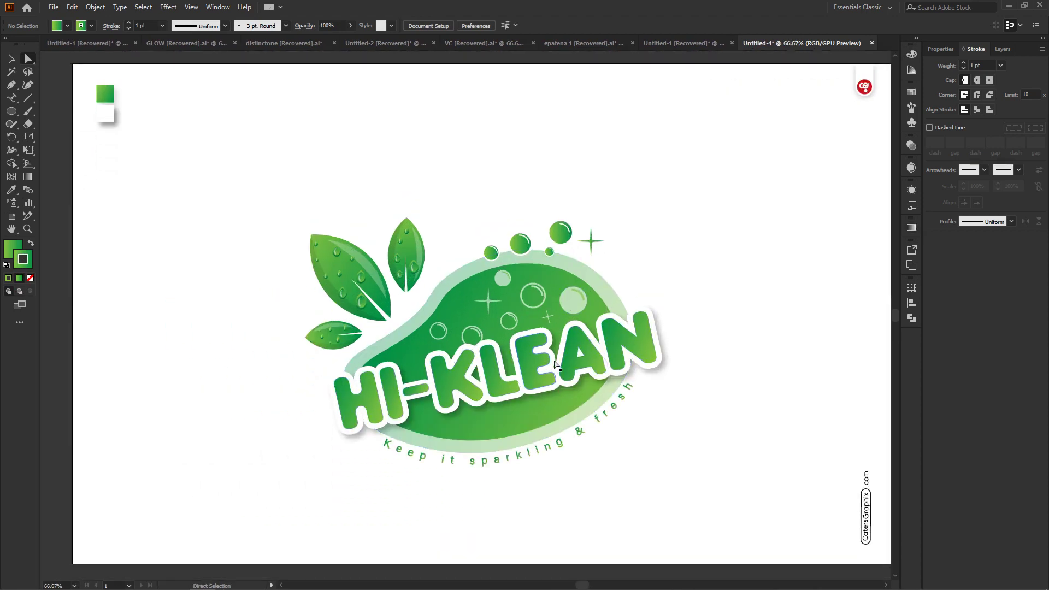
pyautogui.scroll(1, 555, 363)
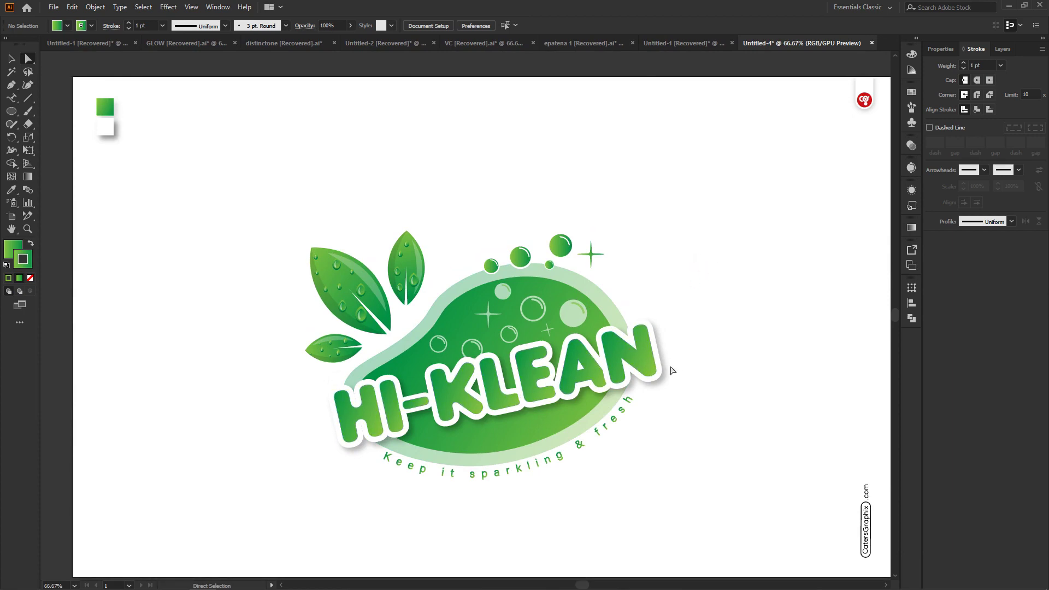